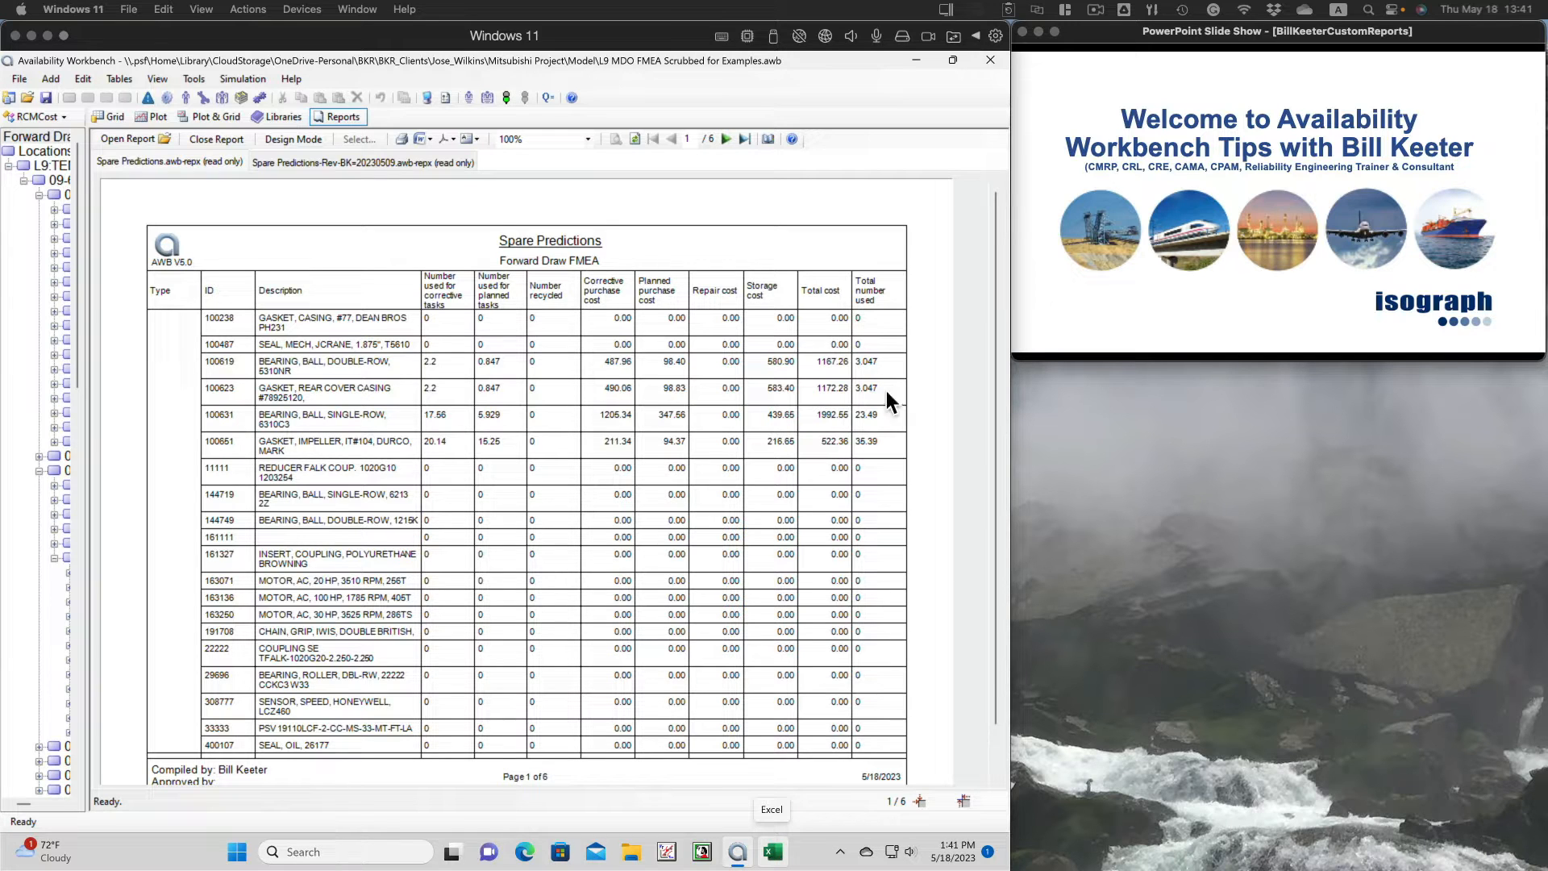
- Display the Spare Predictions-Rev-BK+20230509 report for comparison with the standard Spare Predictions report
{"action": "left_click", "coordinate": [362, 213]}
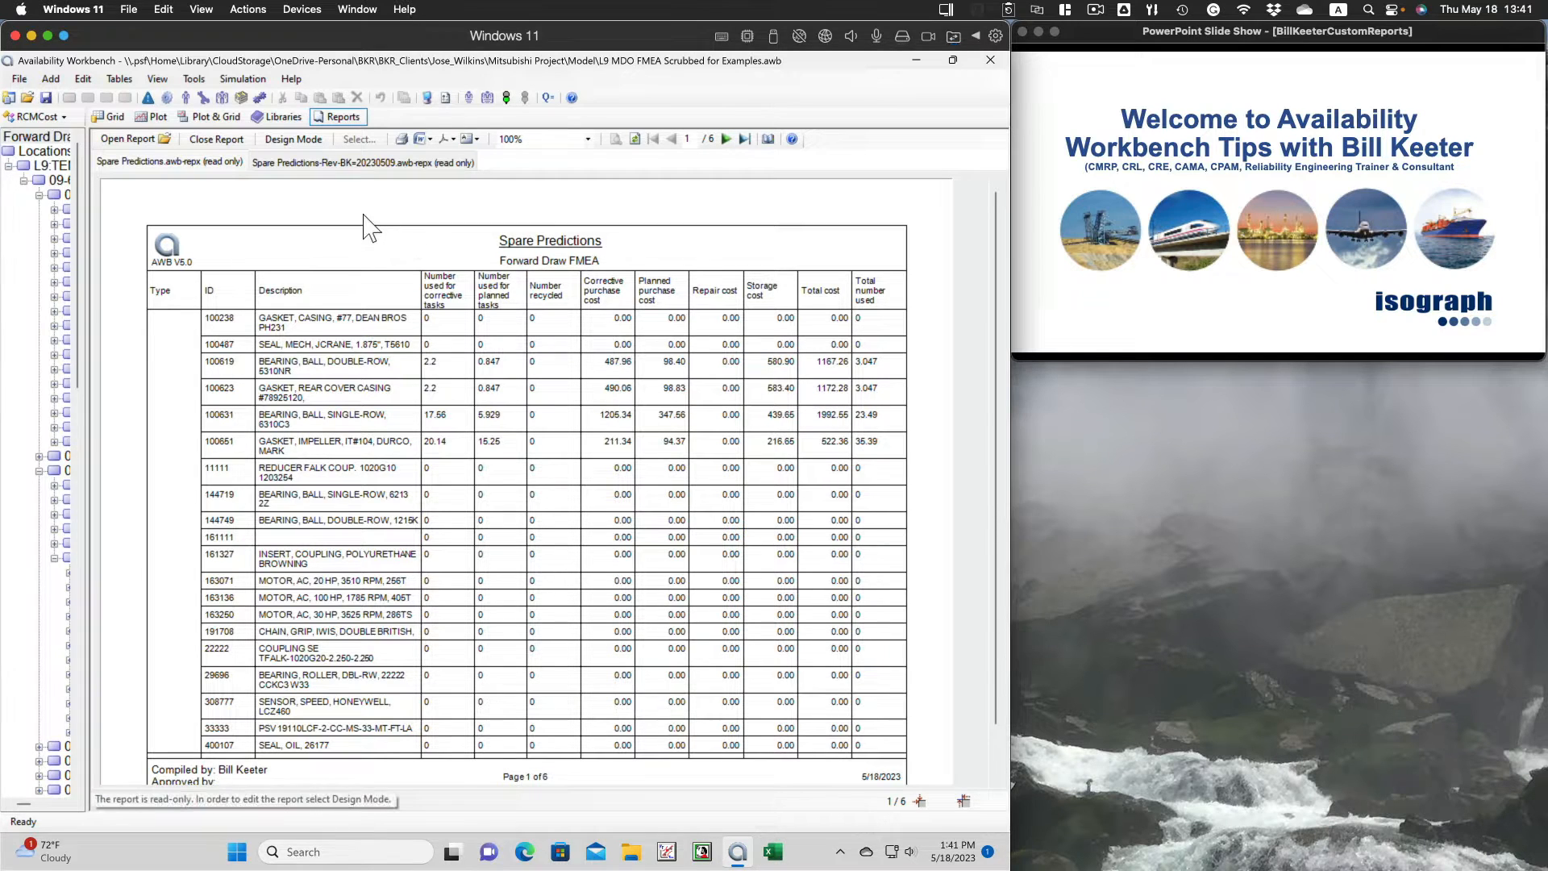
{"action": "left_click", "coordinate": [339, 166]}
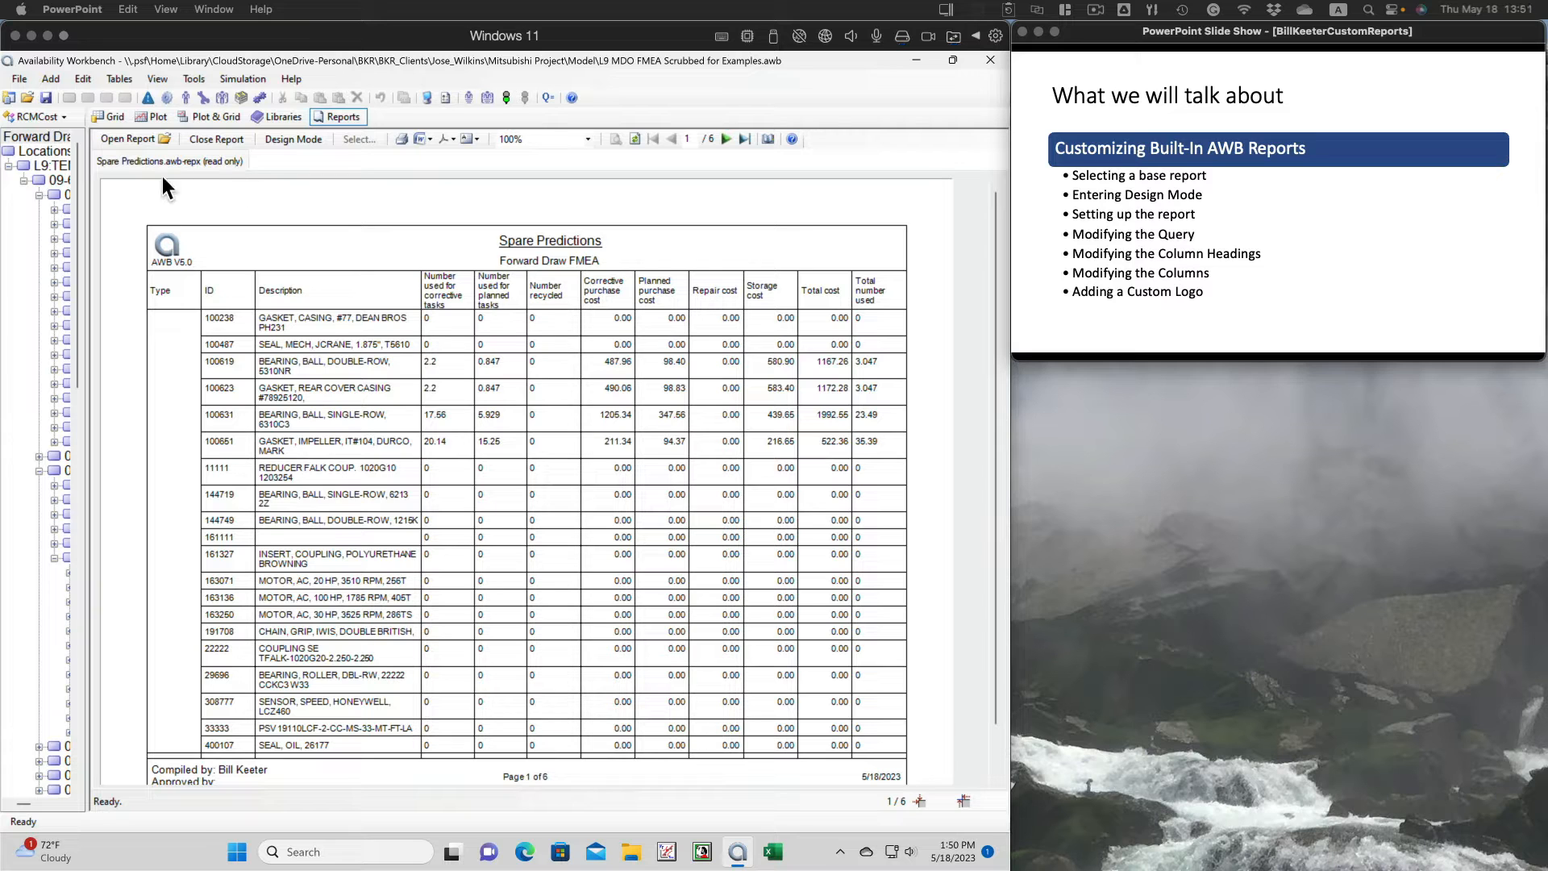
- Put the Spare Predictions report into Design Mode and save it under the name My New Spares Prediction Report
{"action": "left_click", "coordinate": [287, 141]}
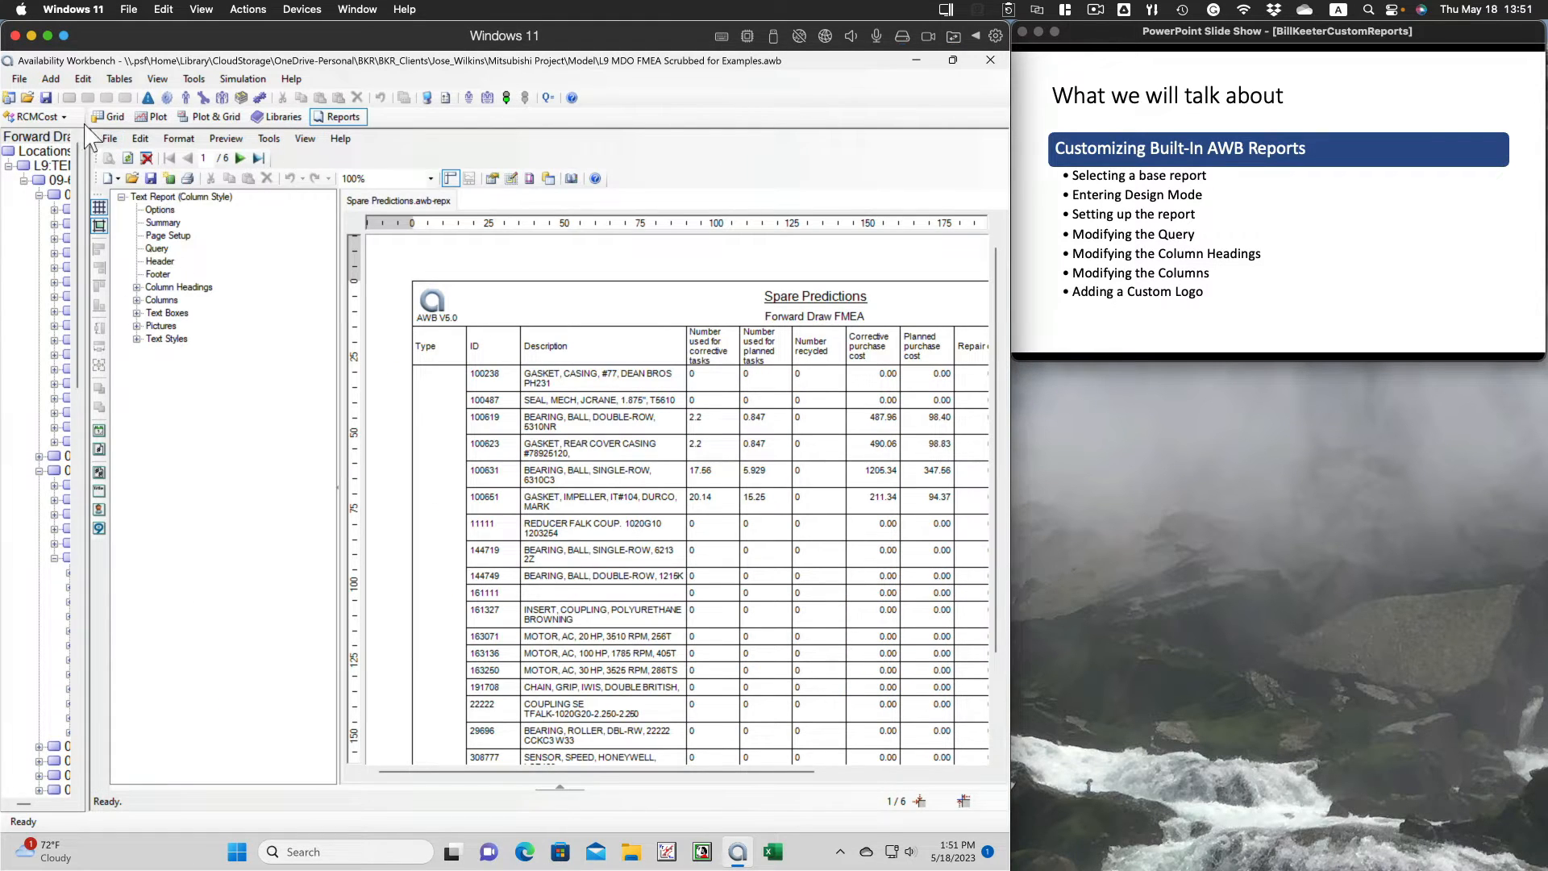
{"action": "left_click", "coordinate": [110, 139]}
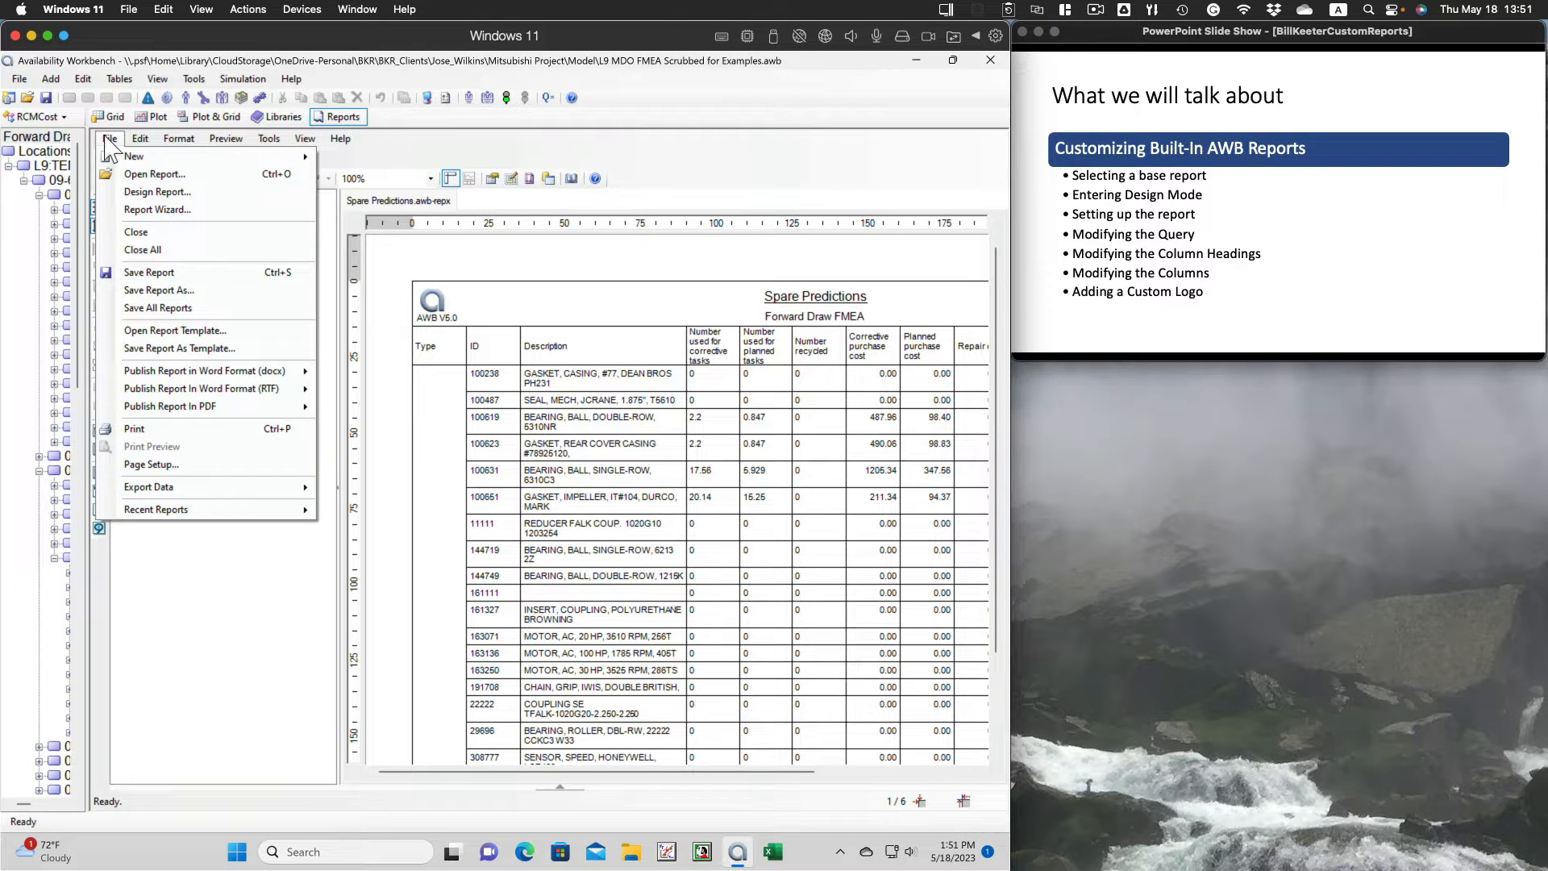
{"action": "left_click", "coordinate": [162, 289]}
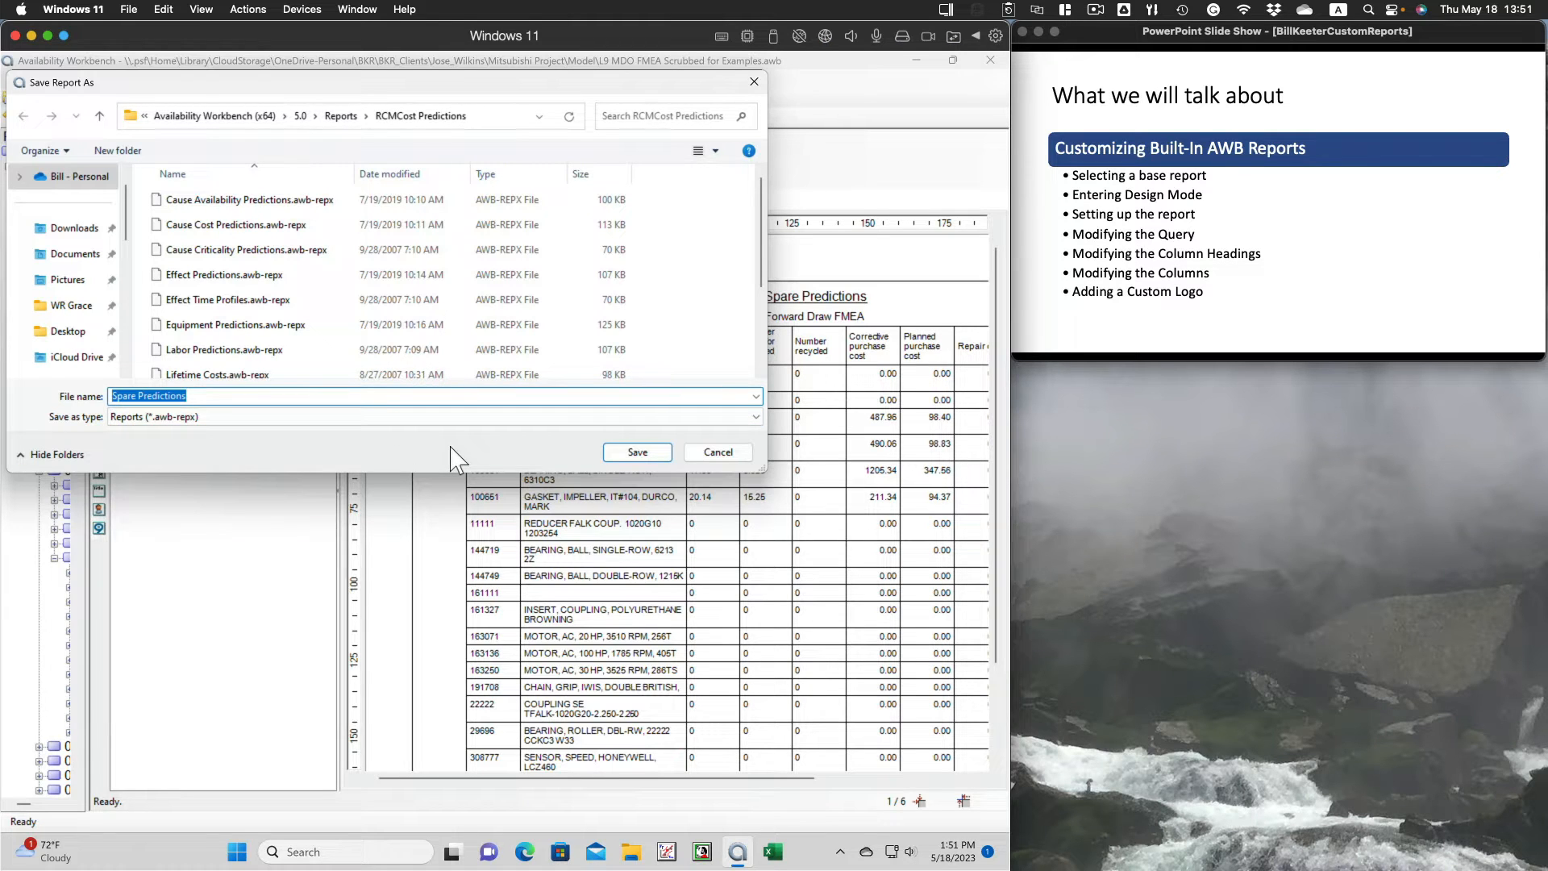
{"action": "type", "text": "My New Spares Prediction Repo"}
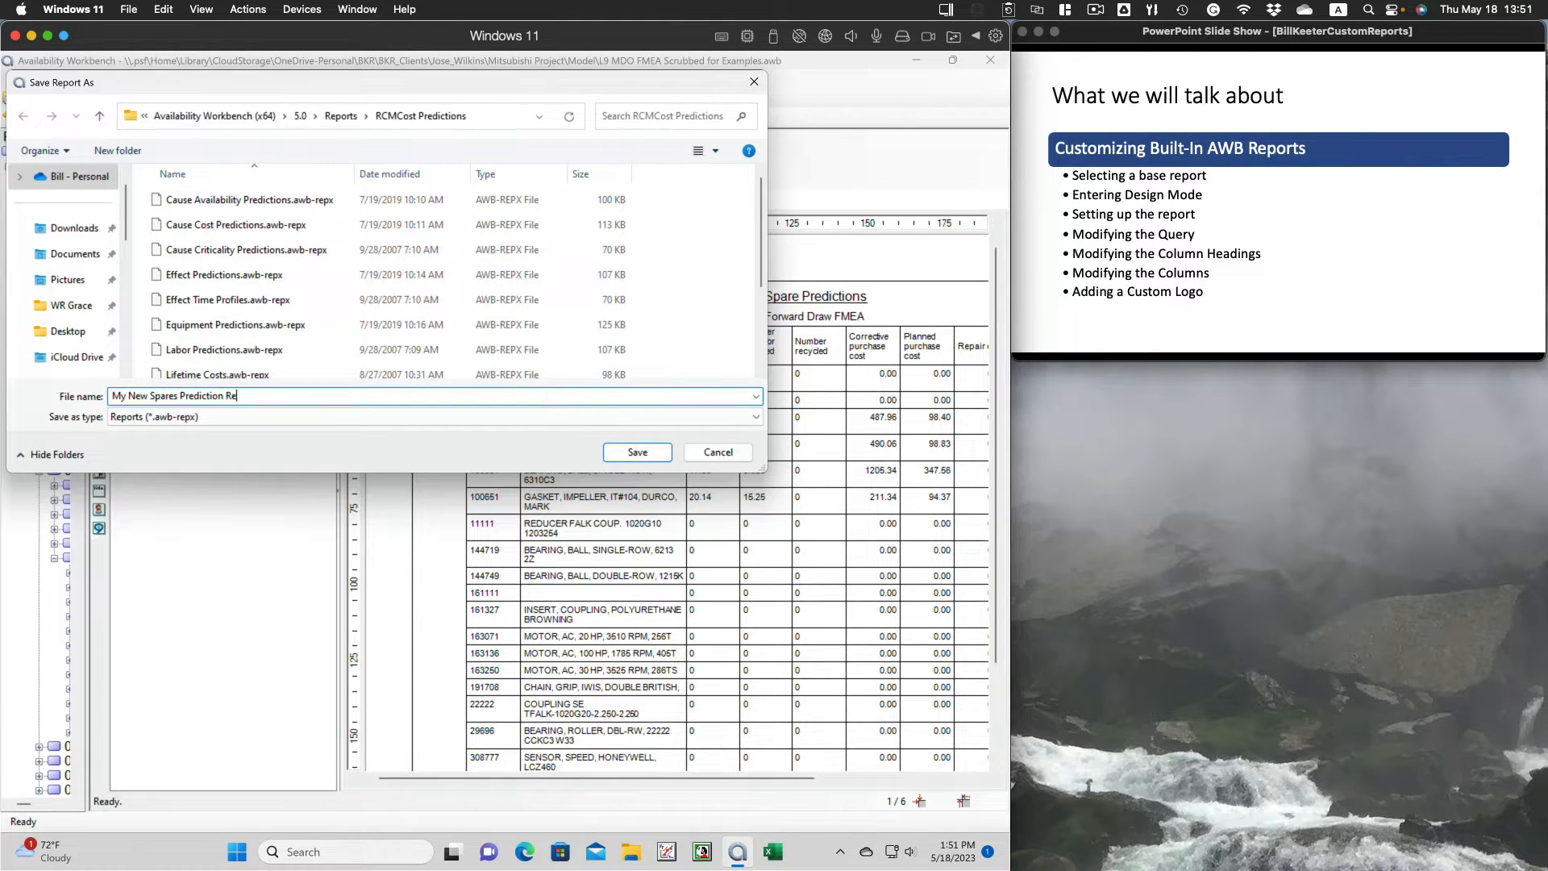
{"action": "type", "text": "rt"}
{"action": "left_click", "coordinate": [638, 452]}
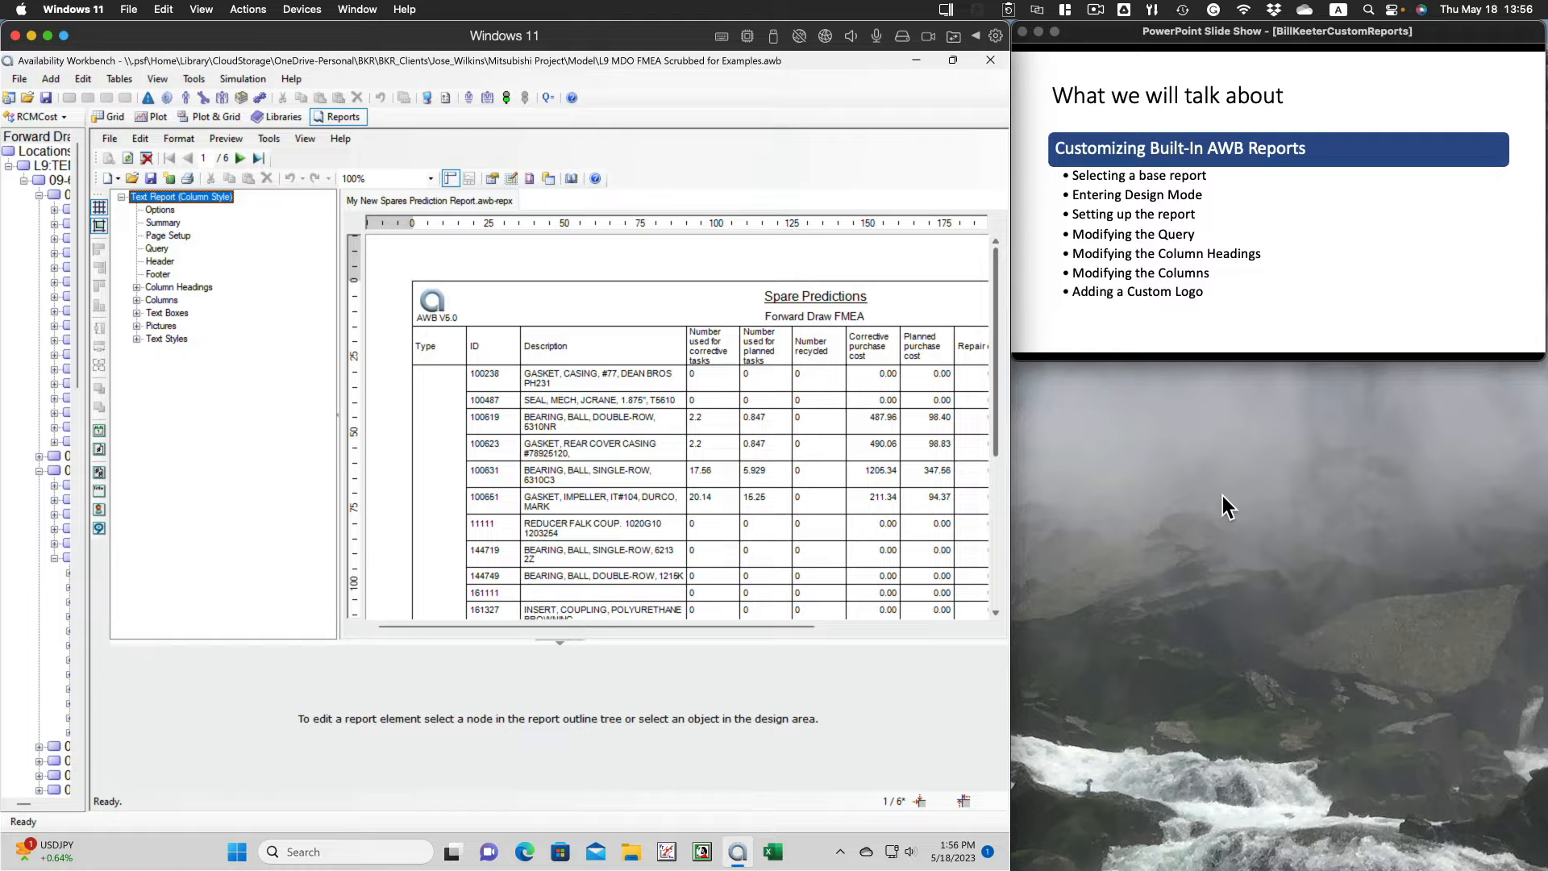
- In the report summary, set the title to My Spares Predictions and enter the author's name
{"action": "left_click", "coordinate": [165, 223]}
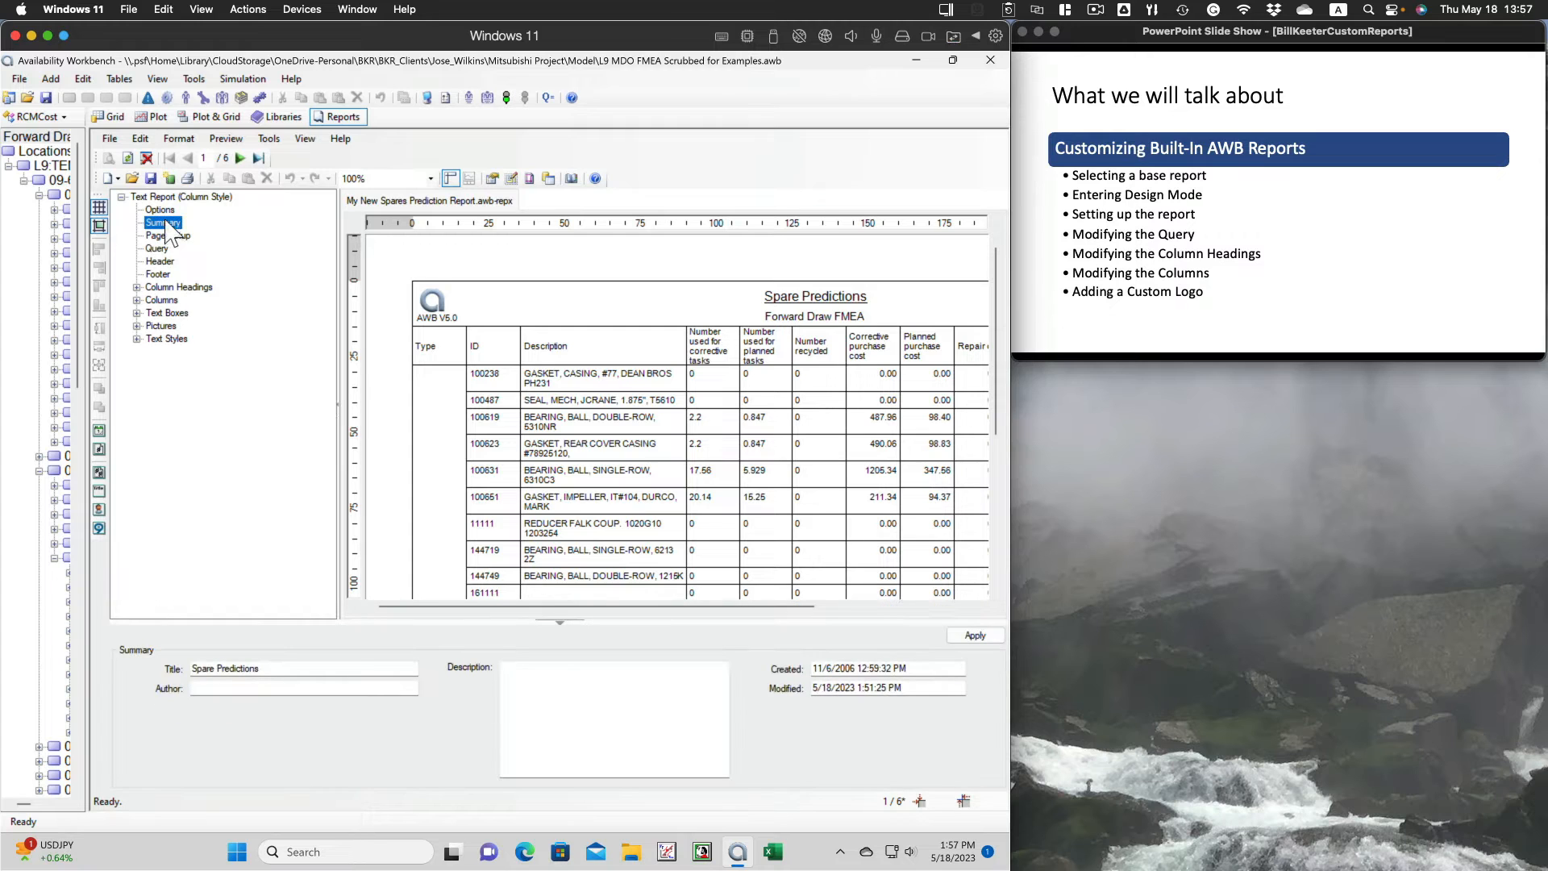
{"action": "left_click", "coordinate": [287, 673]}
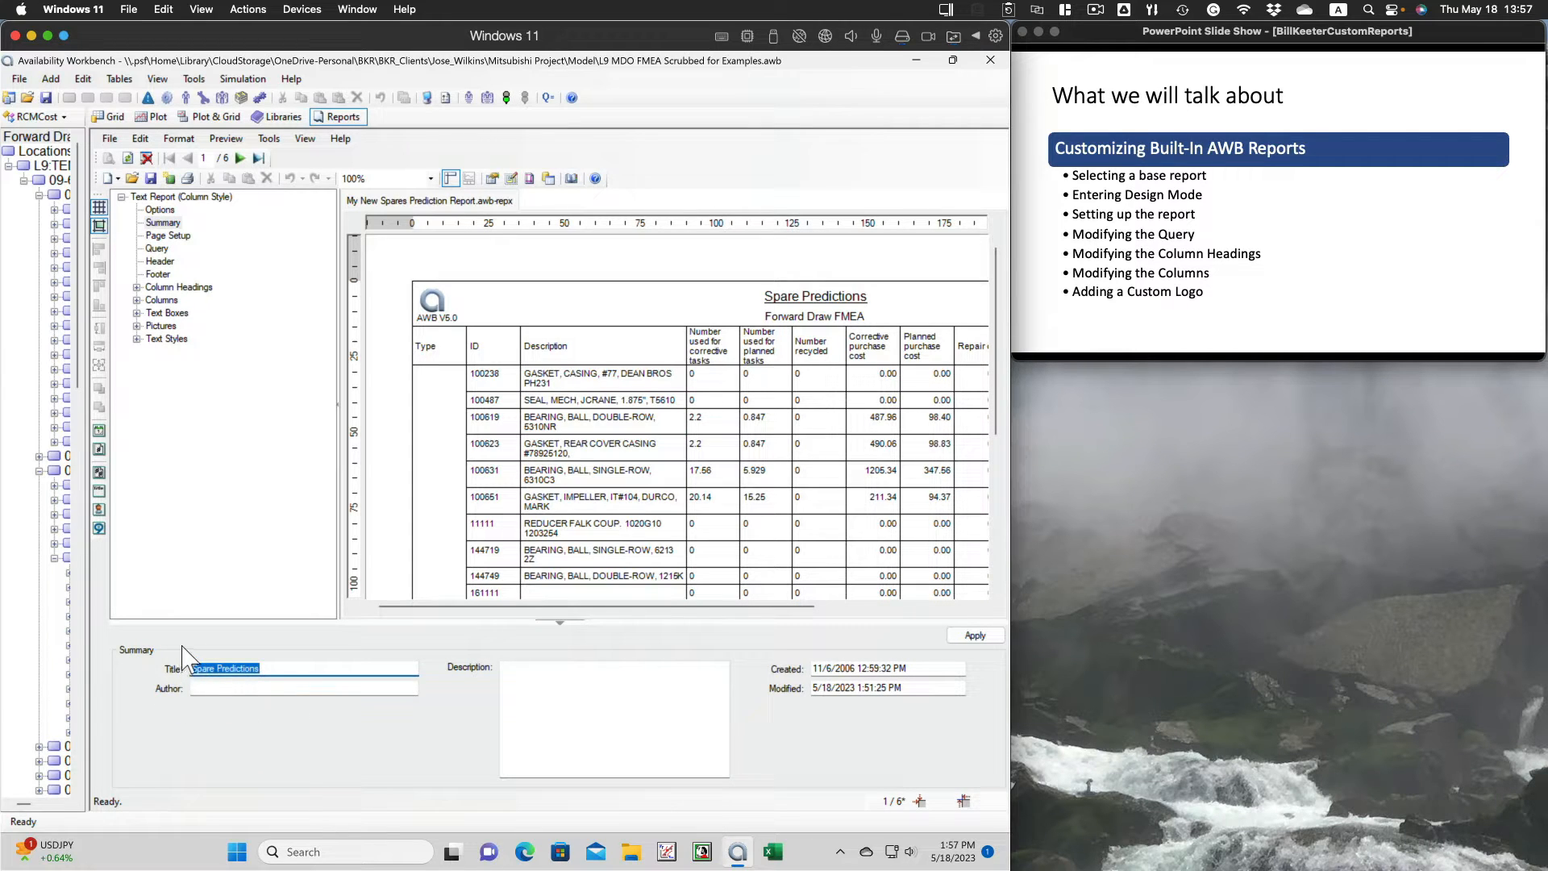
{"action": "type", "text": "My Spares Predictions"}
{"action": "left_click", "coordinate": [208, 687]}
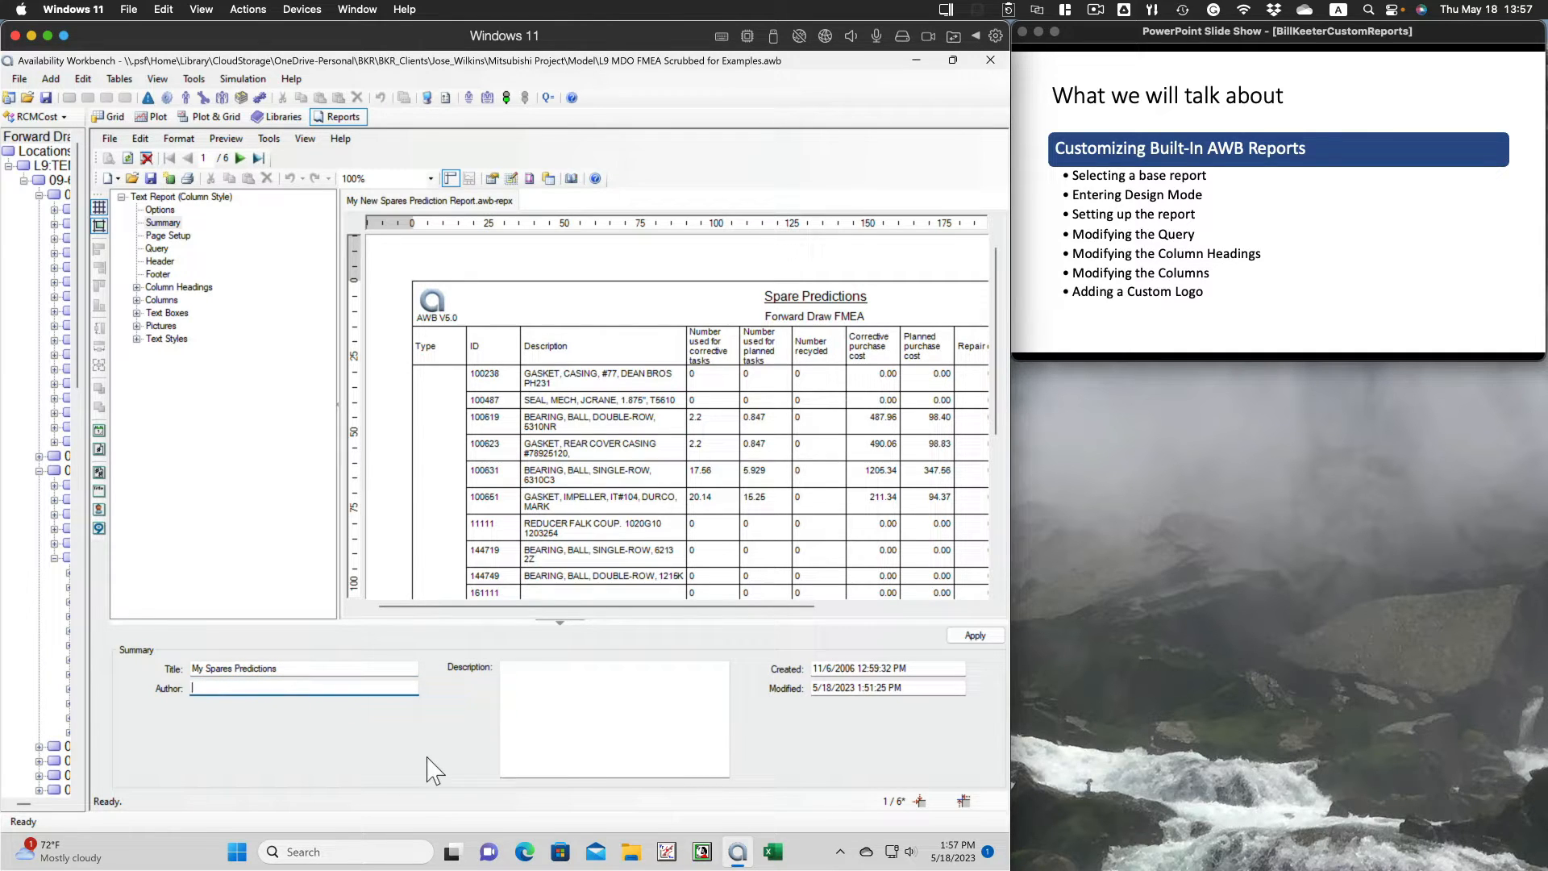
{"action": "type", "text": "Bill Keeter"}
- Describe the report as "This is a modificaiton of the RCMCost Spares Predicitons report to help clarify and condense the report", apply the summary and save
{"action": "left_click", "coordinate": [516, 670]}
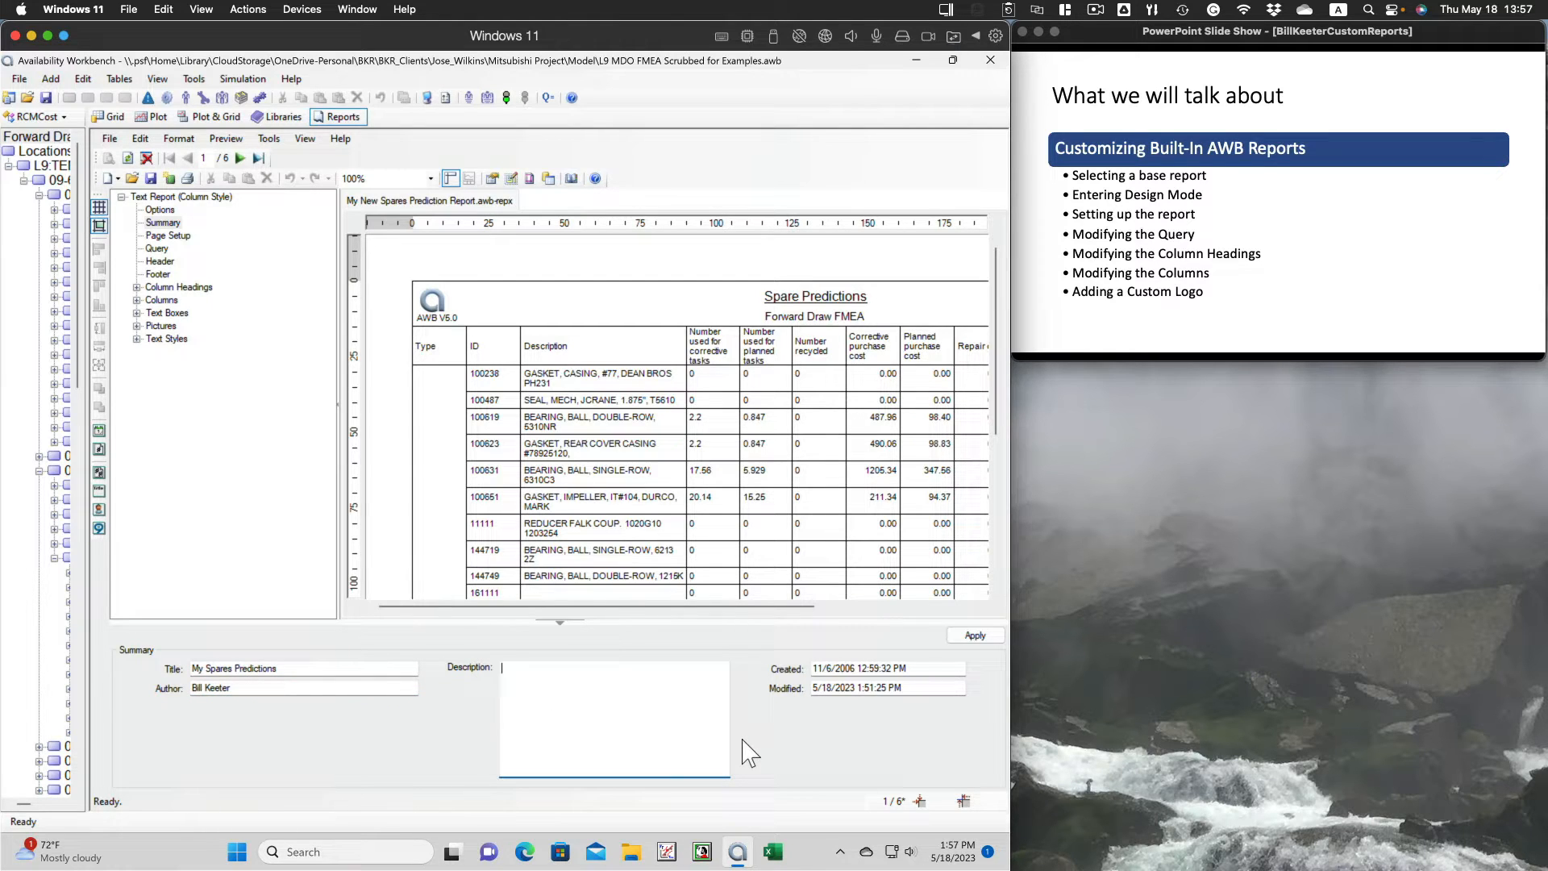
{"action": "type", "text": "This a"}
{"action": "key", "text": "BackSpace"}
{"action": "key", "text": "BackSpace"}
{"action": "type", "text": "is a modificaiton of the RCMCost Spares"}
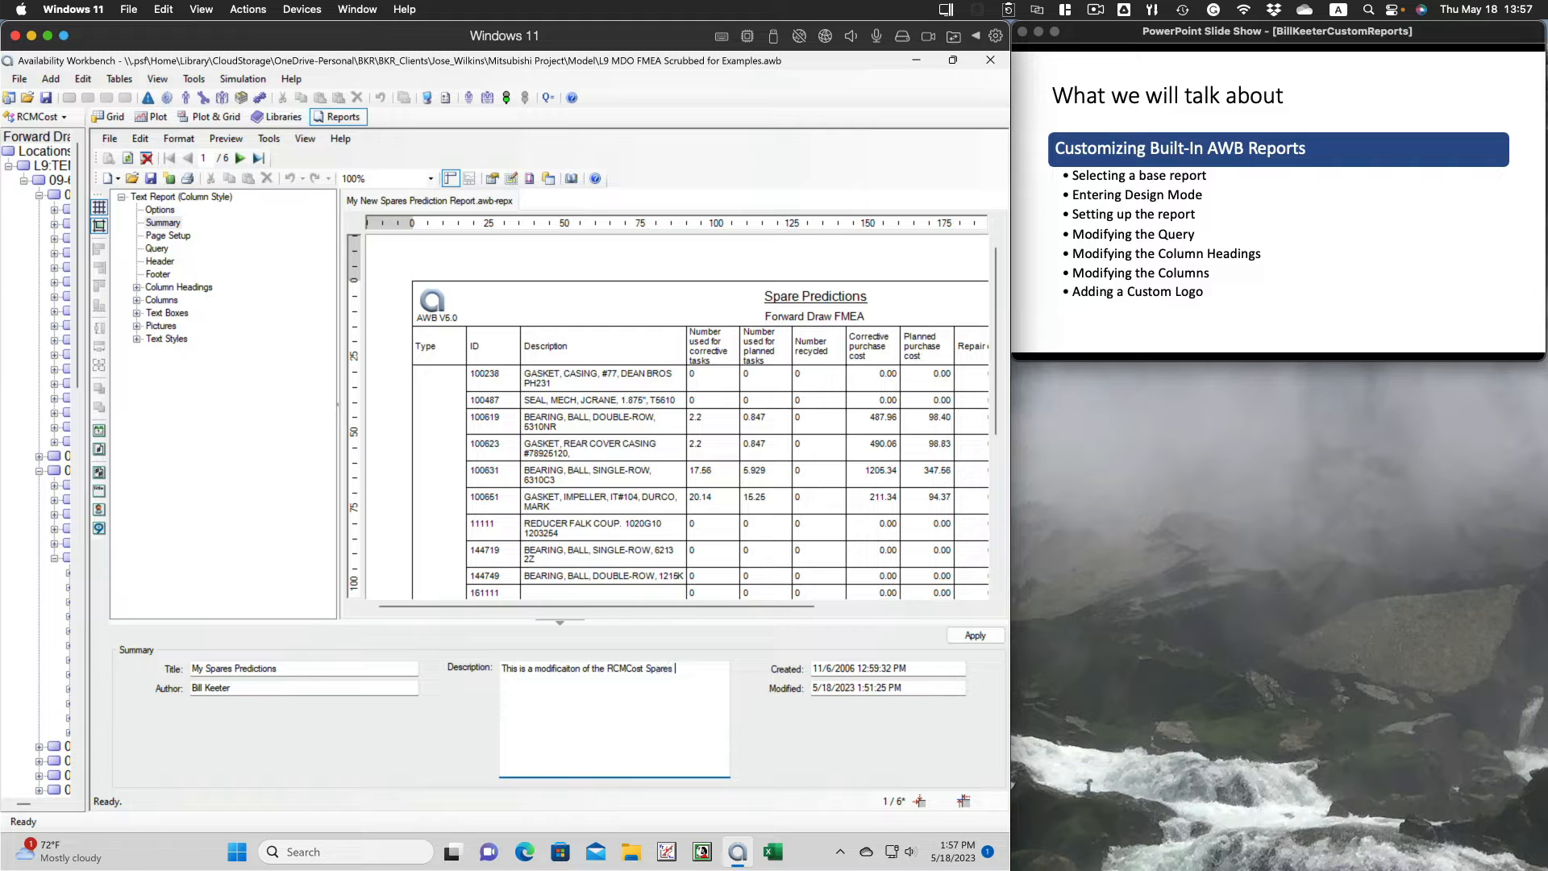
{"action": "type", "text": " Predicitons"}
{"action": "type", "text": " re"}
{"action": "type", "text": "port"}
{"action": "type", "text": " to help clari"}
{"action": "type", "text": "fyt"}
{"action": "type", "text": " and condens"}
{"action": "type", "text": "e the repor"}
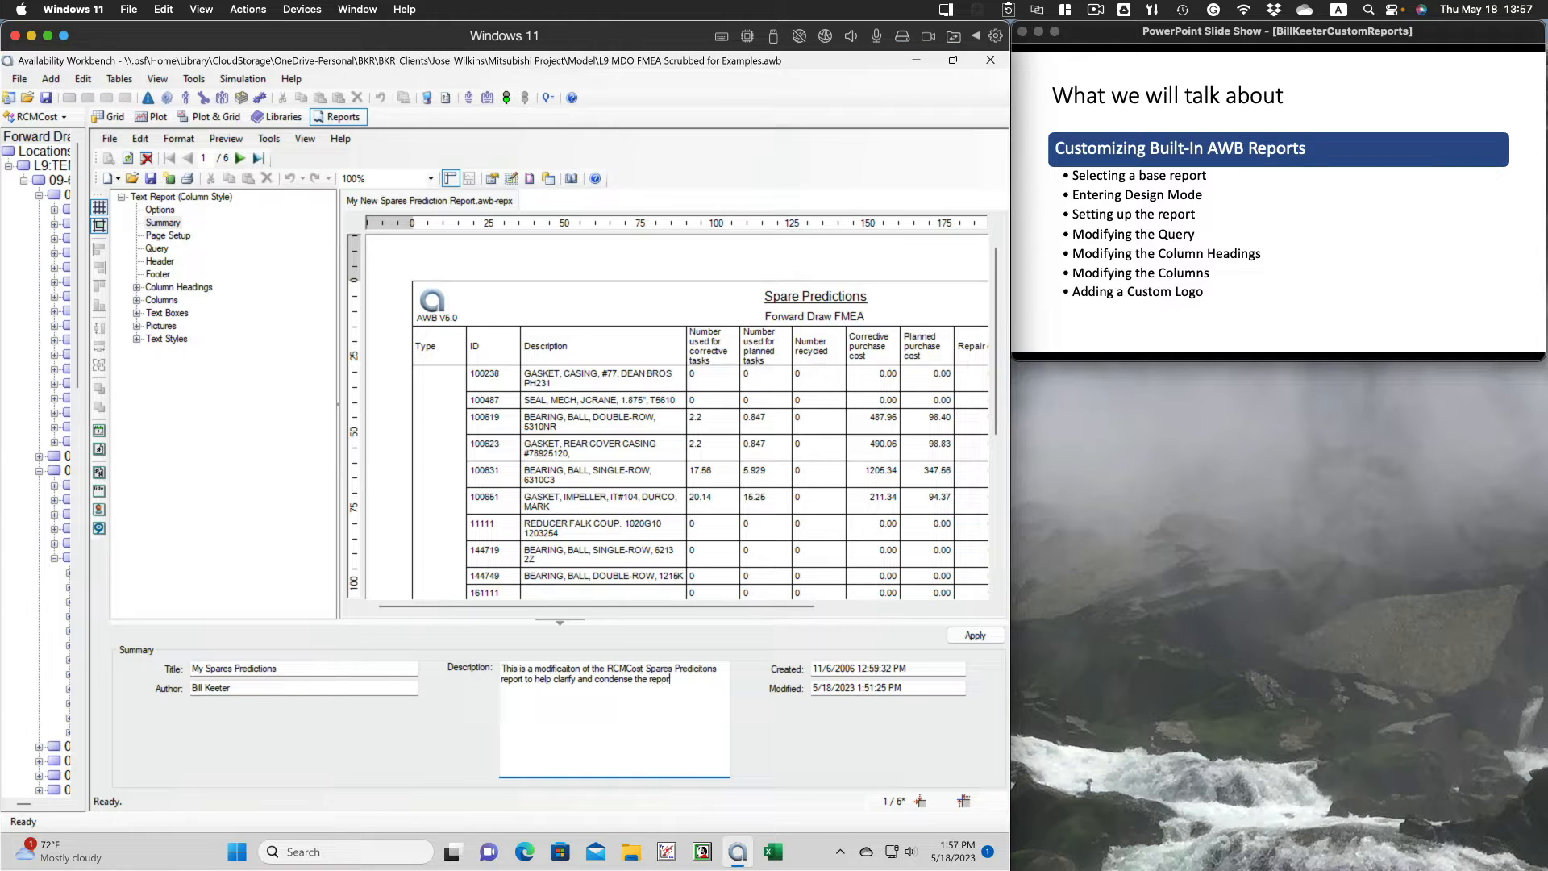
{"action": "type", "text": "t"}
{"action": "left_click", "coordinate": [976, 635]}
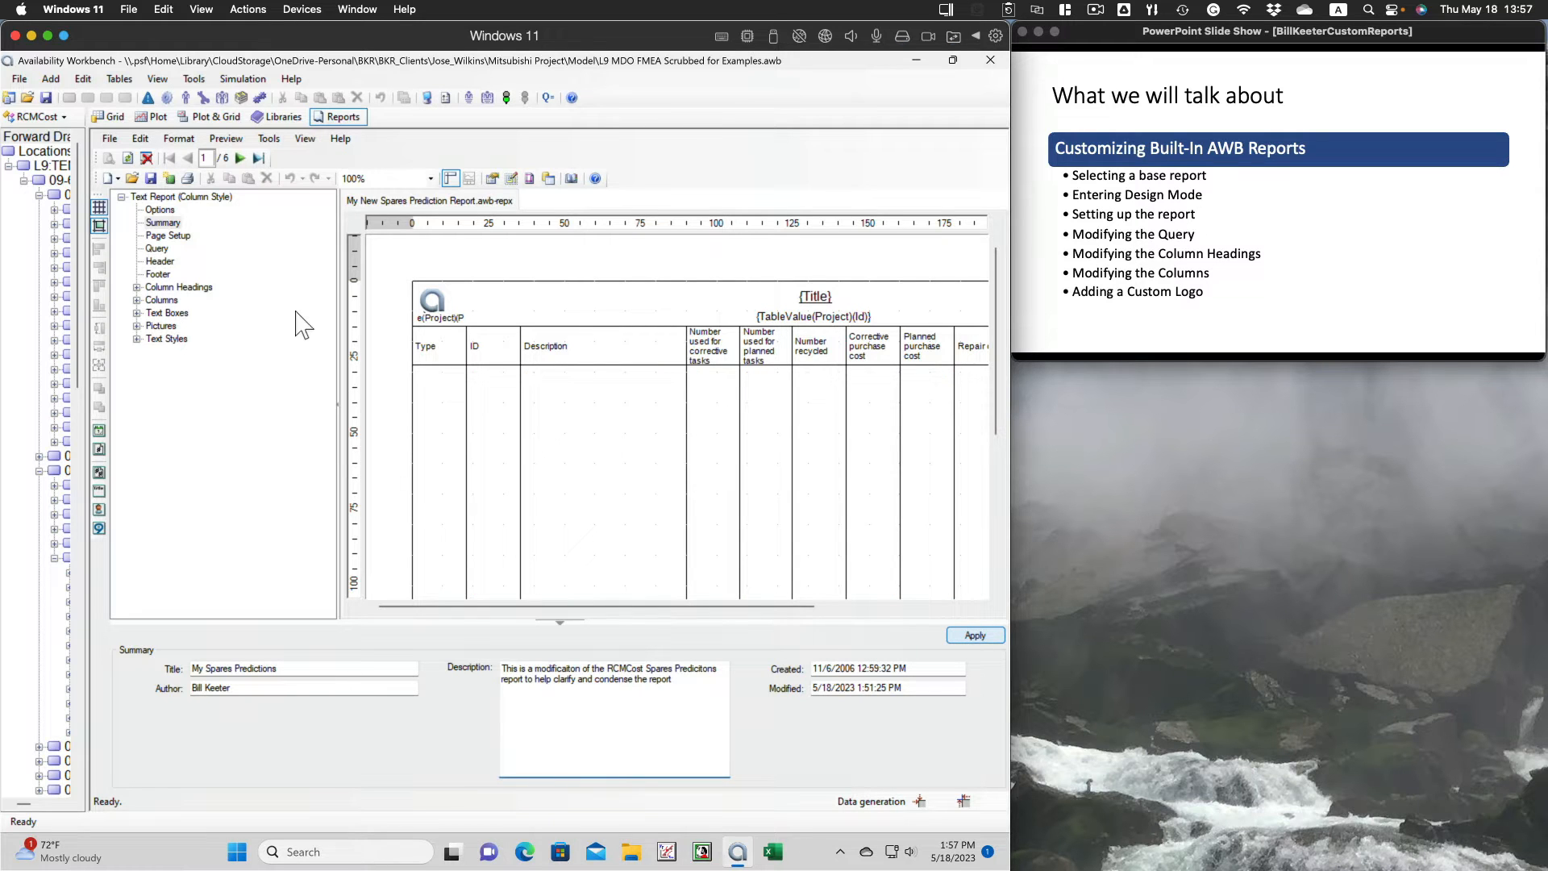
{"action": "left_click", "coordinate": [151, 179]}
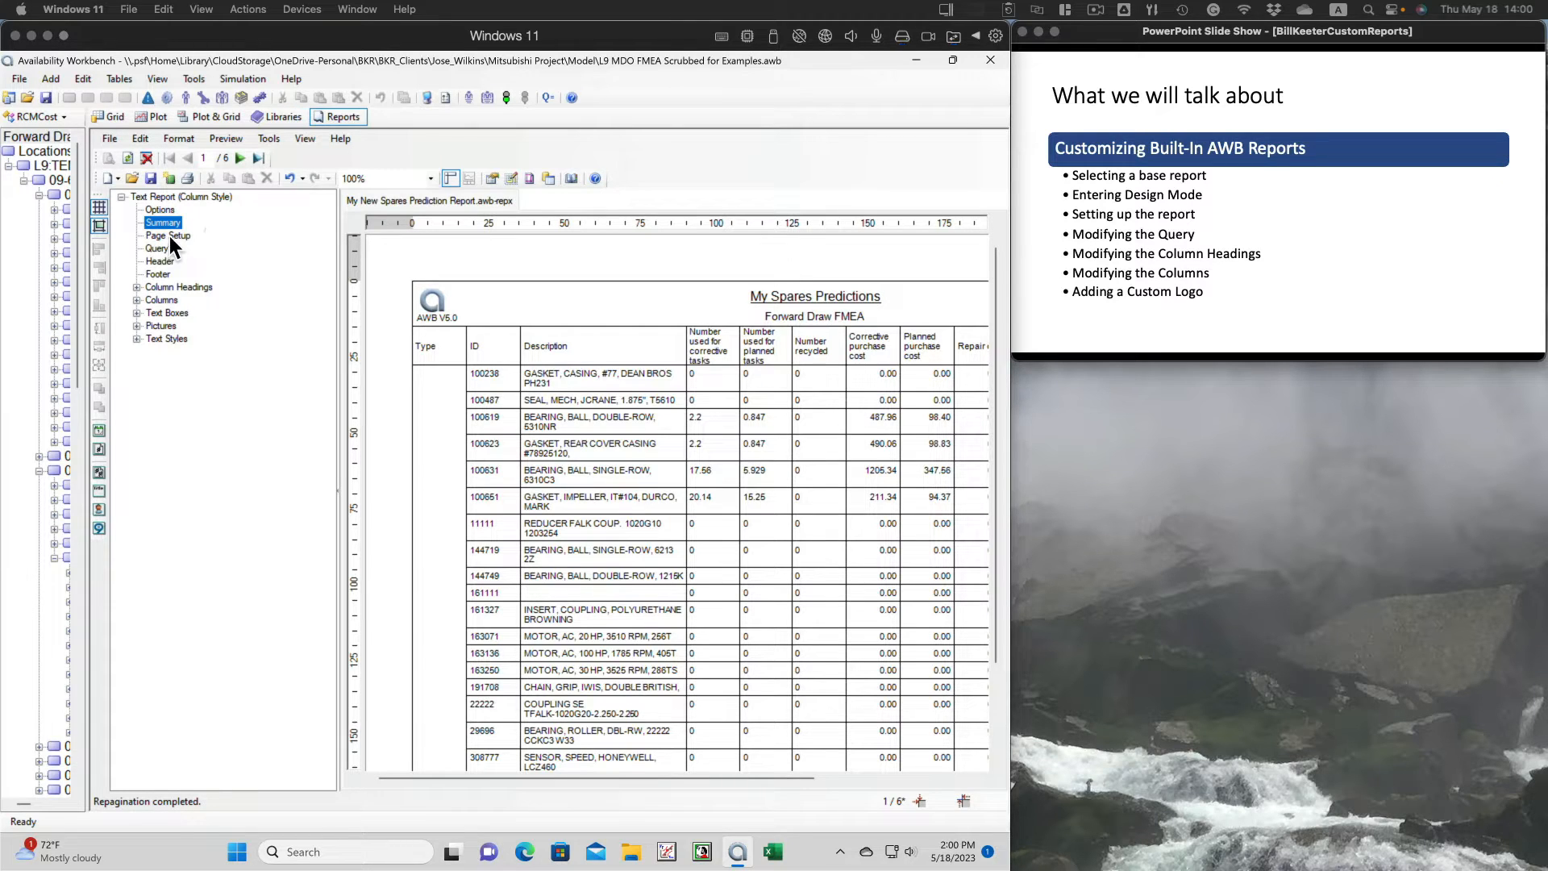
- Set the page size to Letter in the report's page setup and apply it
{"action": "left_click", "coordinate": [169, 237]}
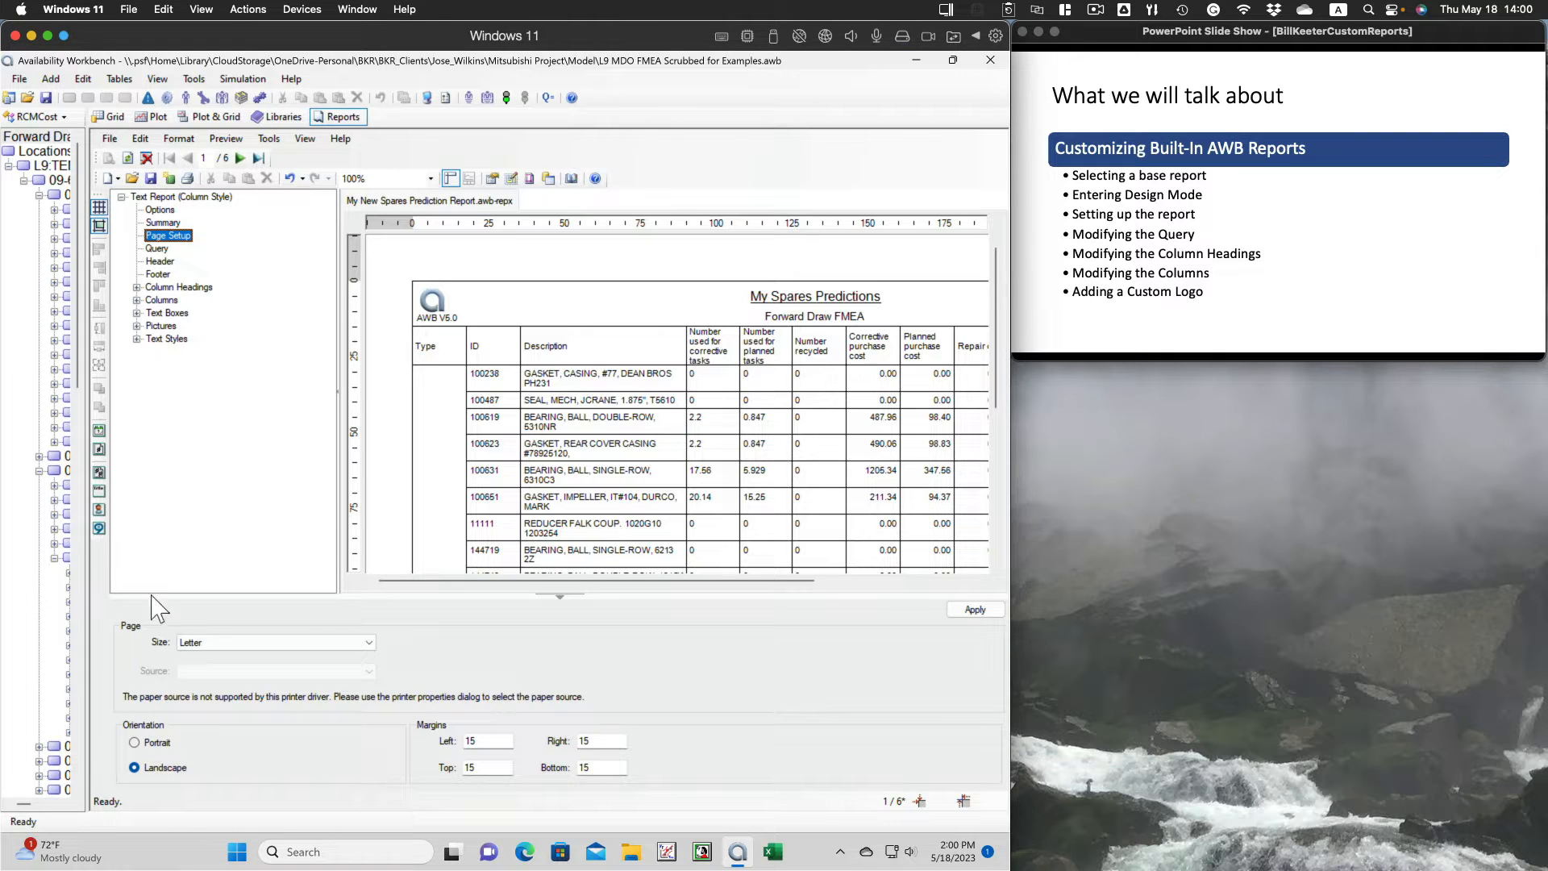
{"action": "left_click", "coordinate": [372, 642]}
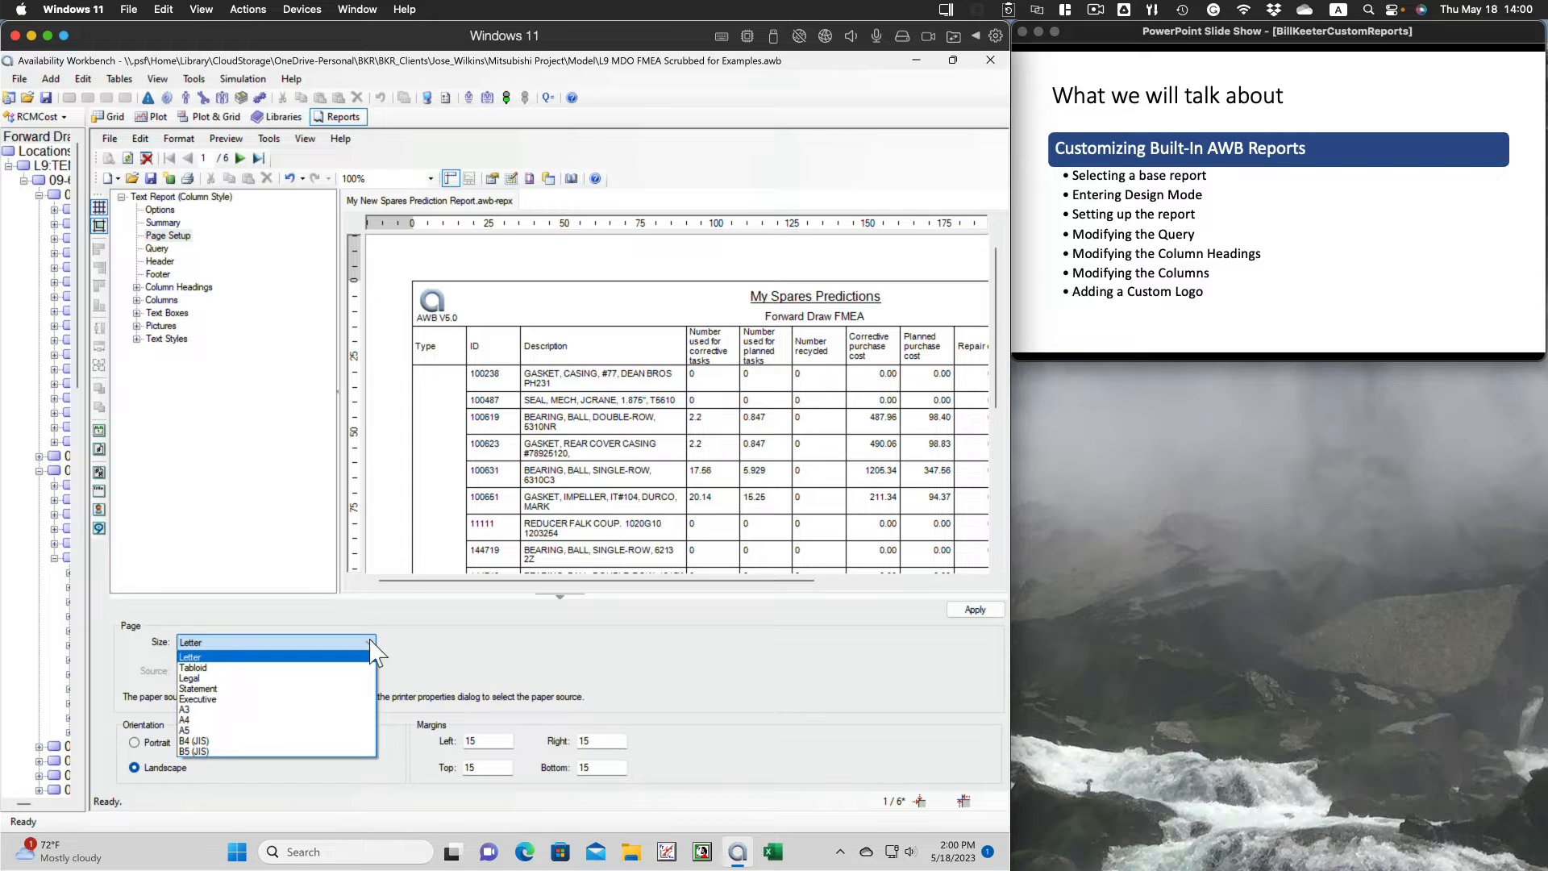
{"action": "left_click", "coordinate": [250, 657]}
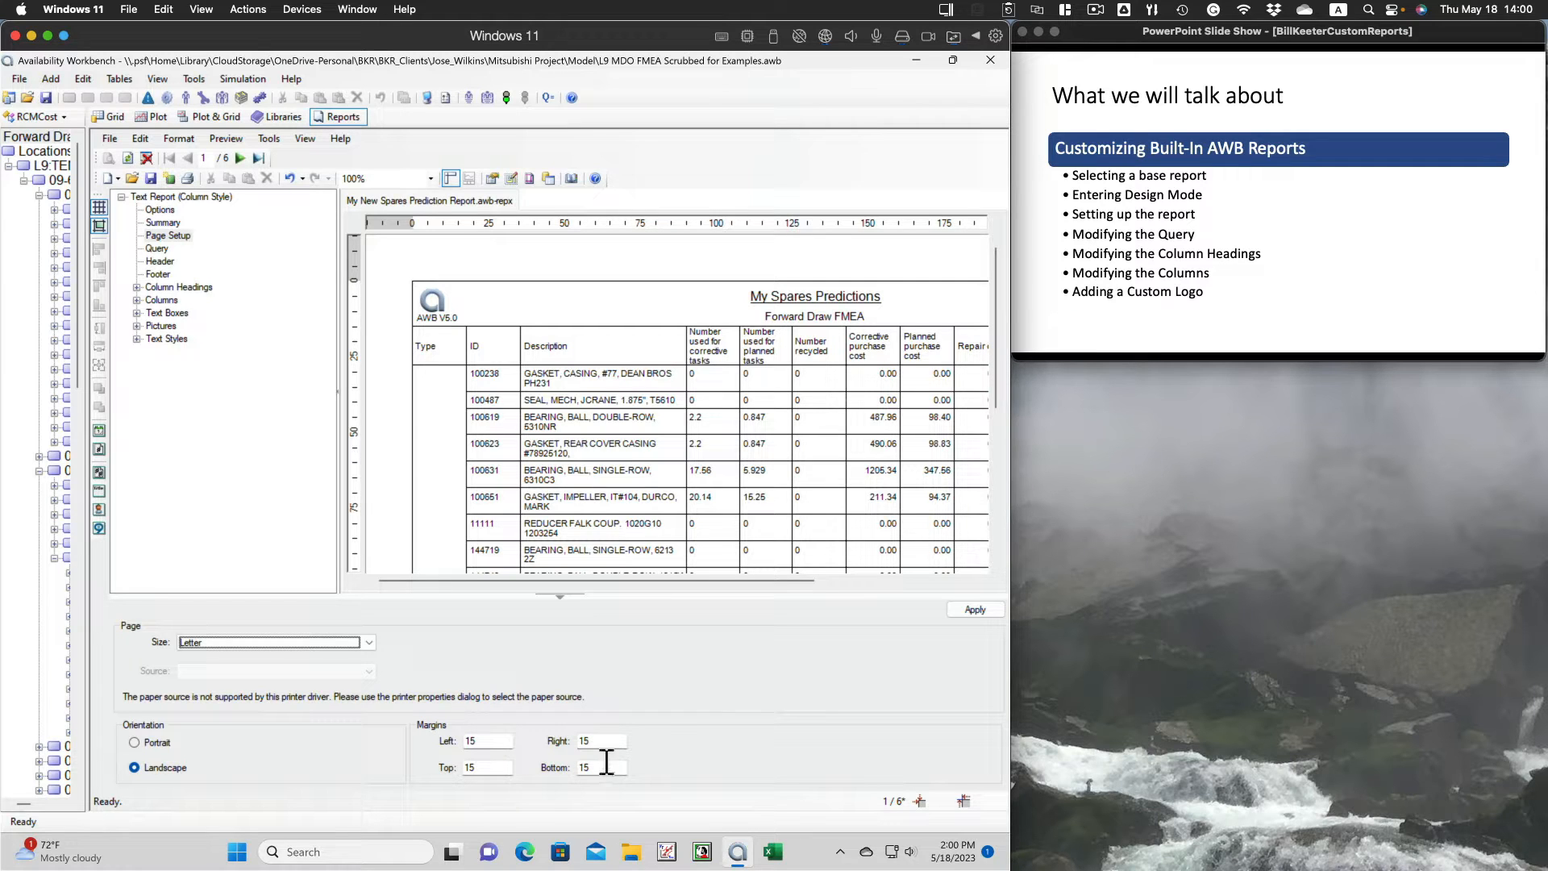
{"action": "left_click", "coordinate": [974, 611]}
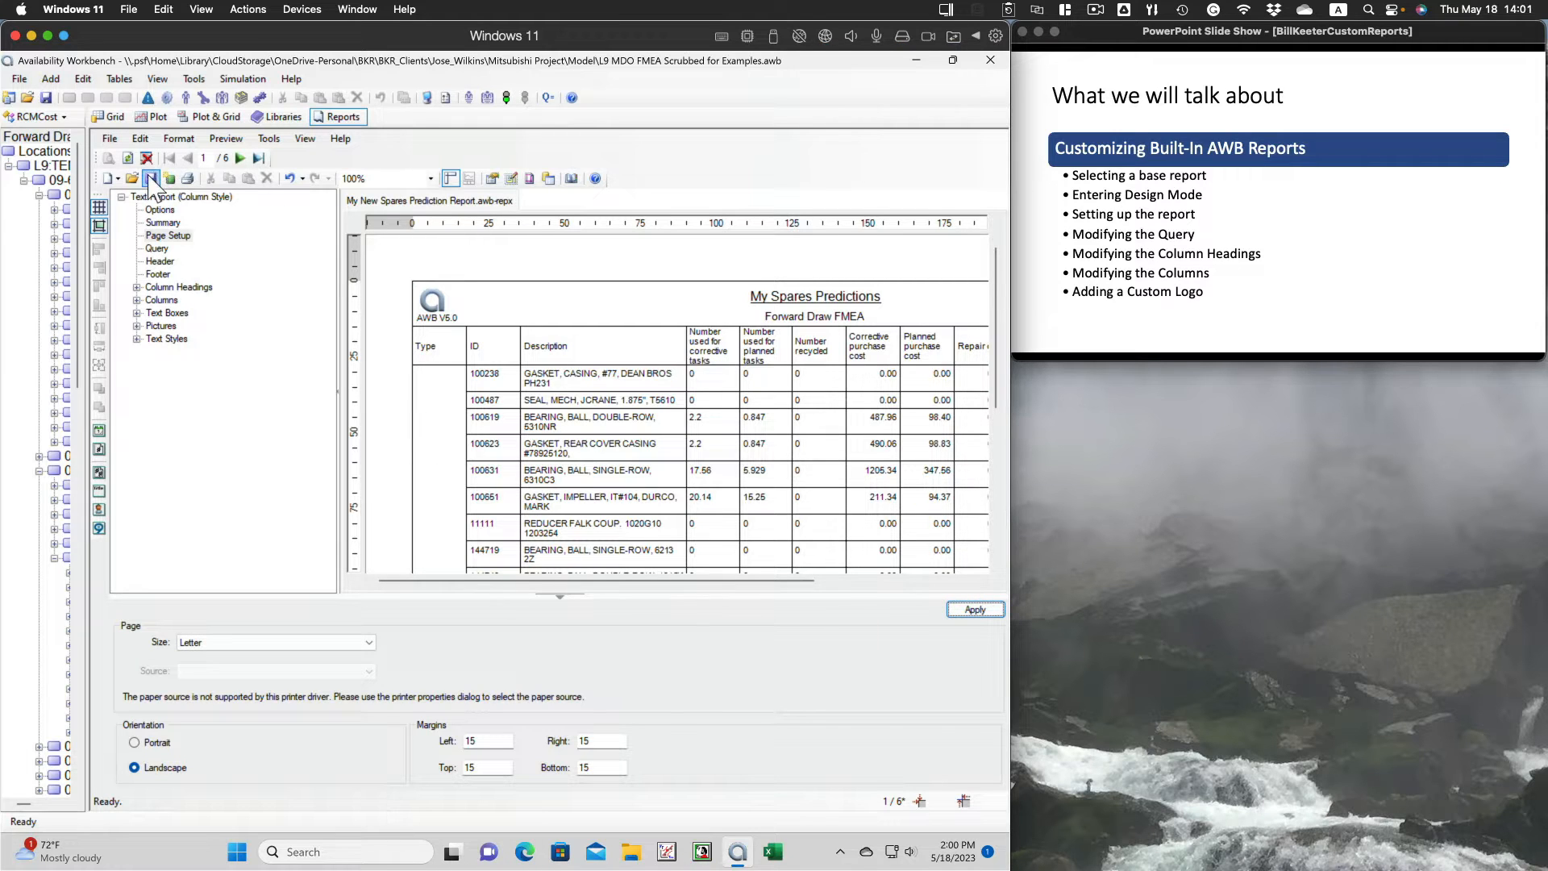
{"action": "left_click", "coordinate": [169, 234]}
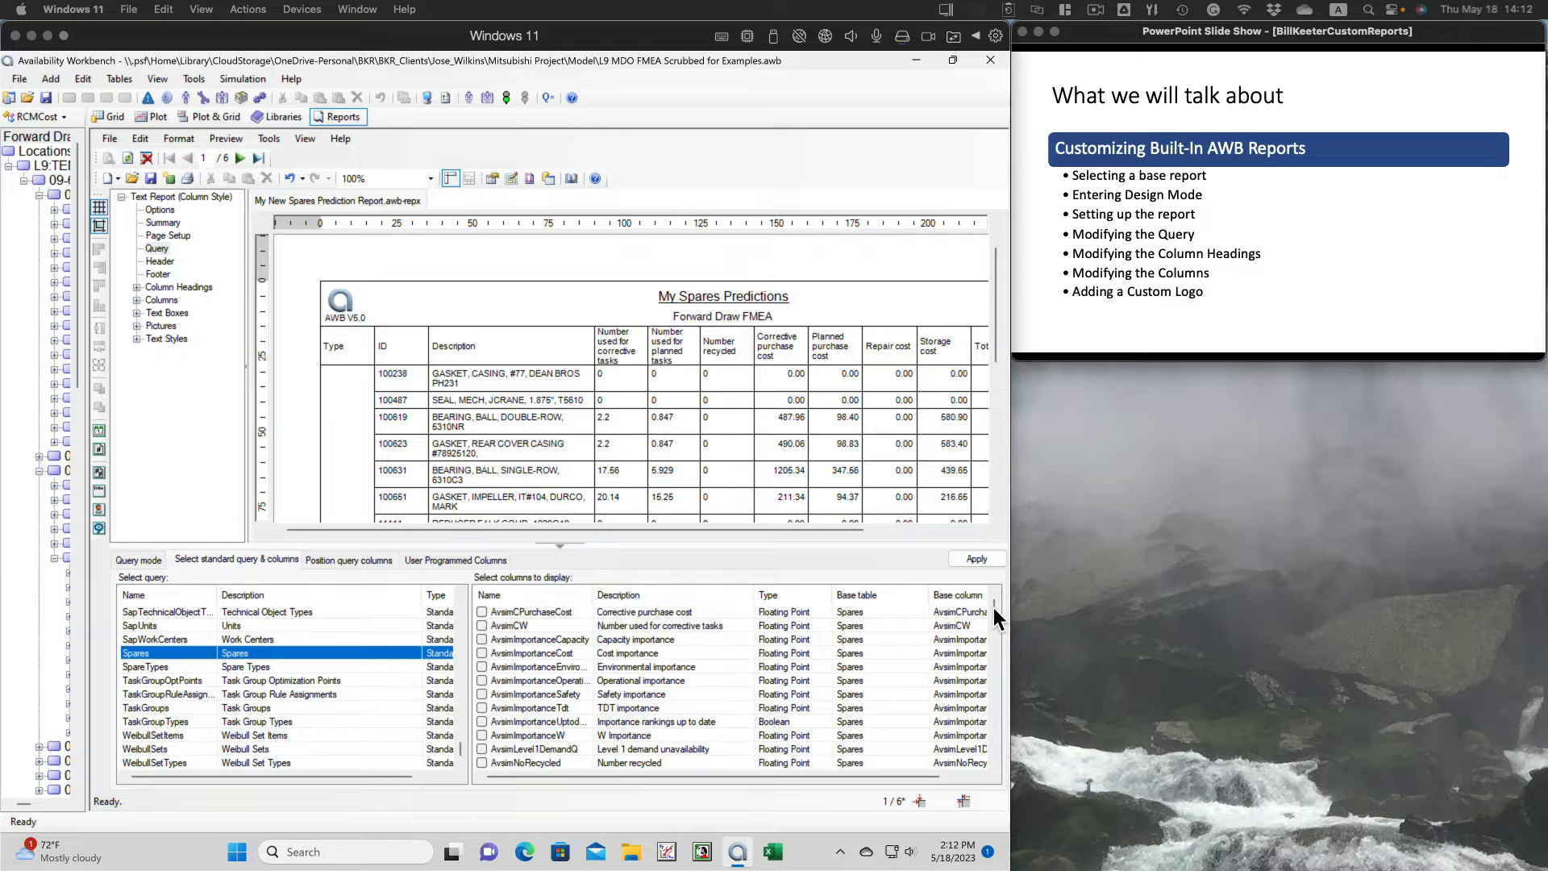
- Exclude the RcmNoRecycled, RcmRepairCost and Type columns from the Spares query and apply the new column selection
{"action": "left_click_drag", "start_coordinate": [993, 609], "coordinate": [996, 661]}
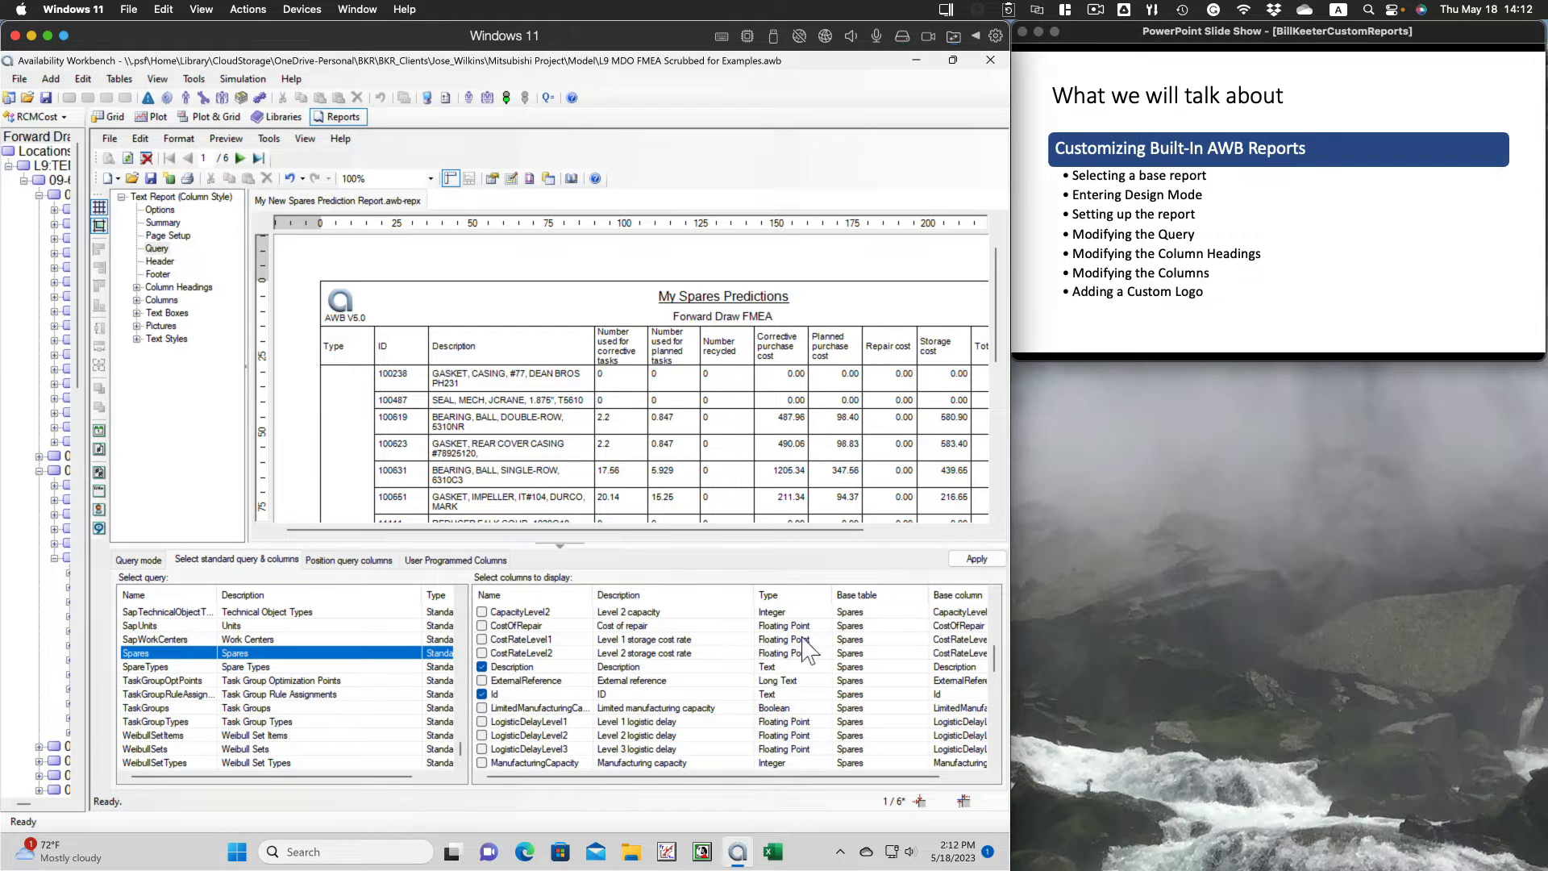
{"action": "left_click_drag", "start_coordinate": [996, 662], "coordinate": [998, 706]}
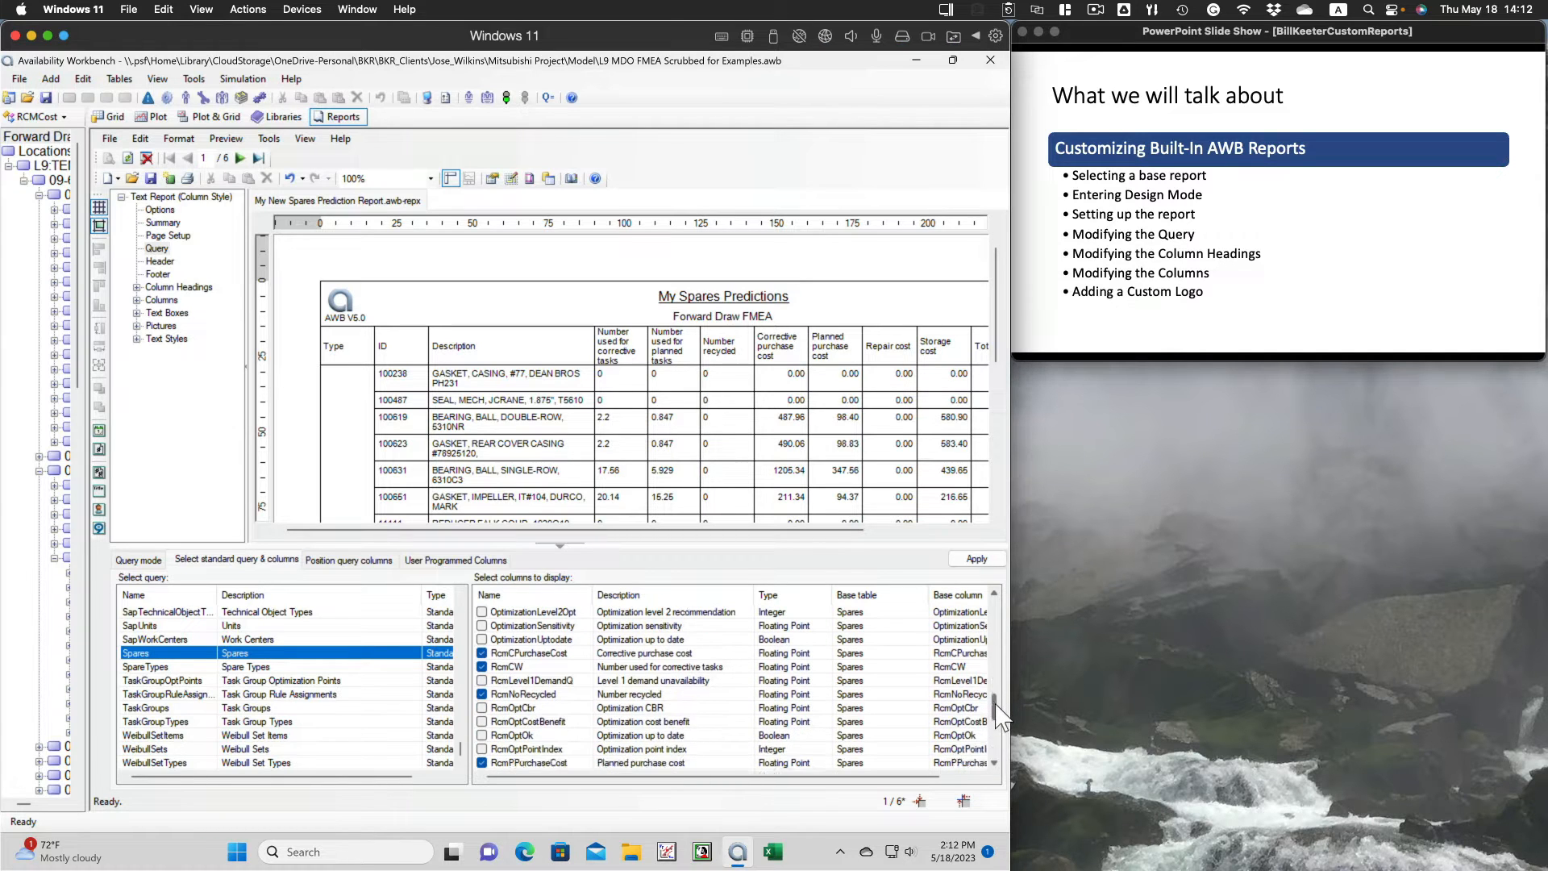
{"action": "left_click", "coordinate": [481, 667]}
{"action": "left_click", "coordinate": [482, 694]}
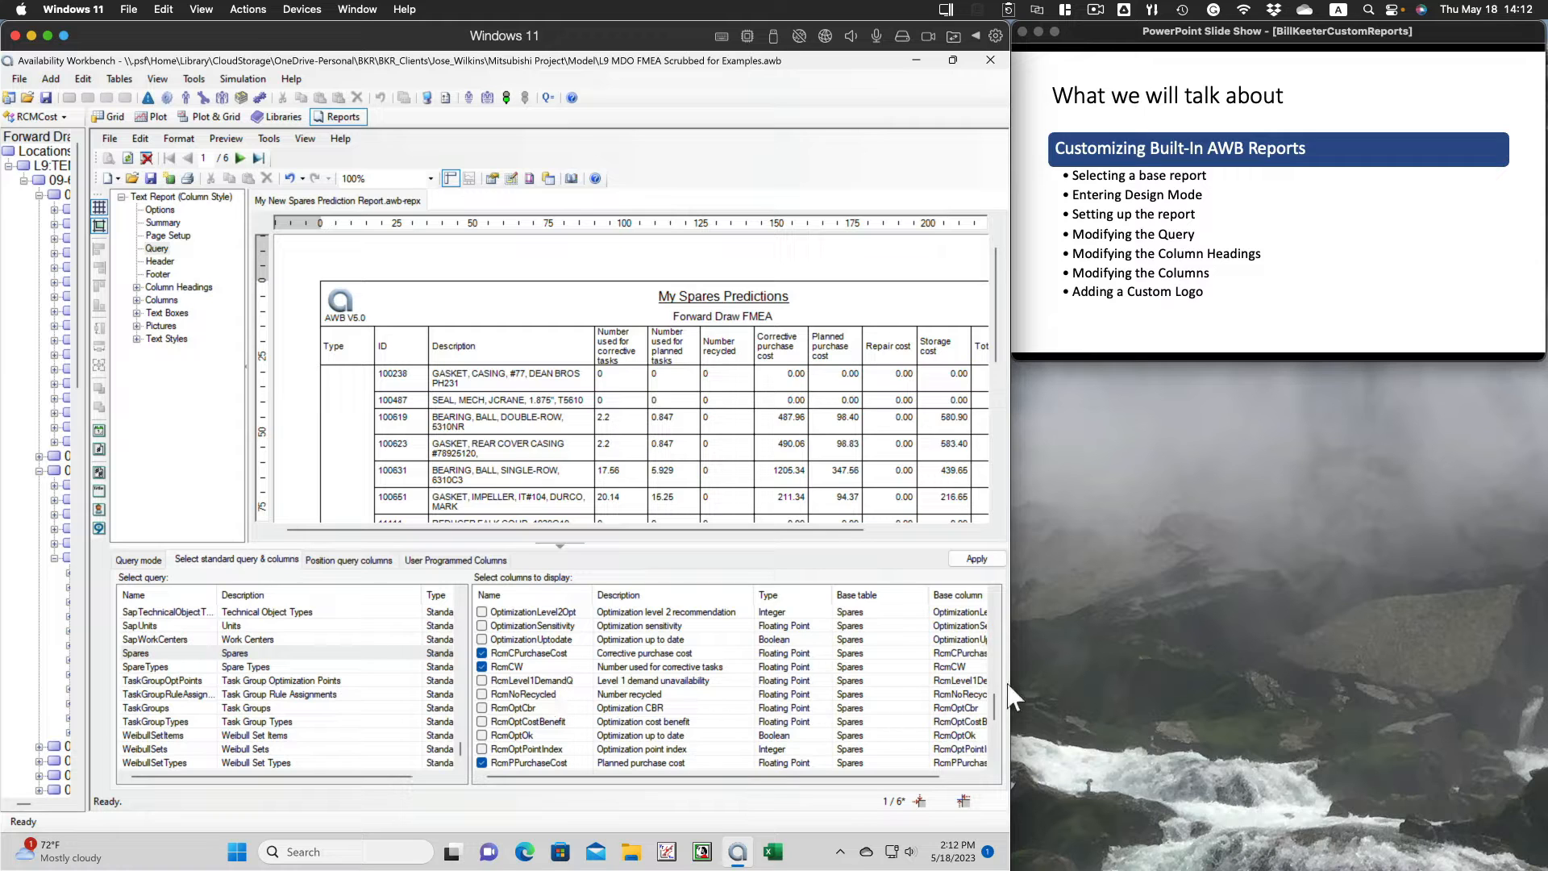
{"action": "left_click_drag", "start_coordinate": [999, 716], "coordinate": [999, 725]}
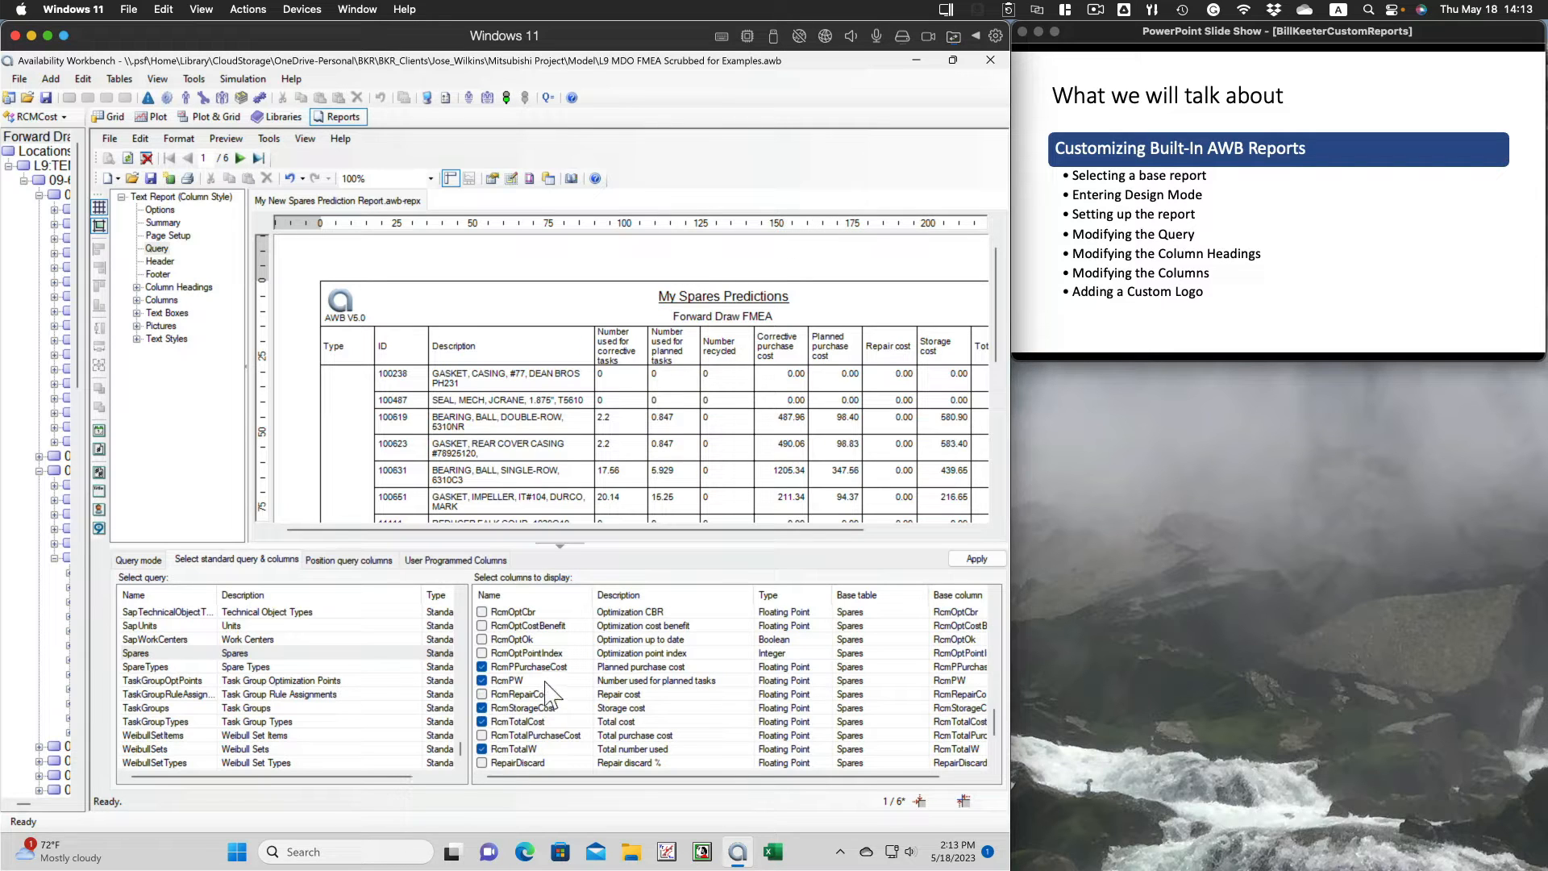
{"action": "left_click", "coordinate": [481, 708]}
{"action": "left_click_drag", "start_coordinate": [994, 738], "coordinate": [999, 763]}
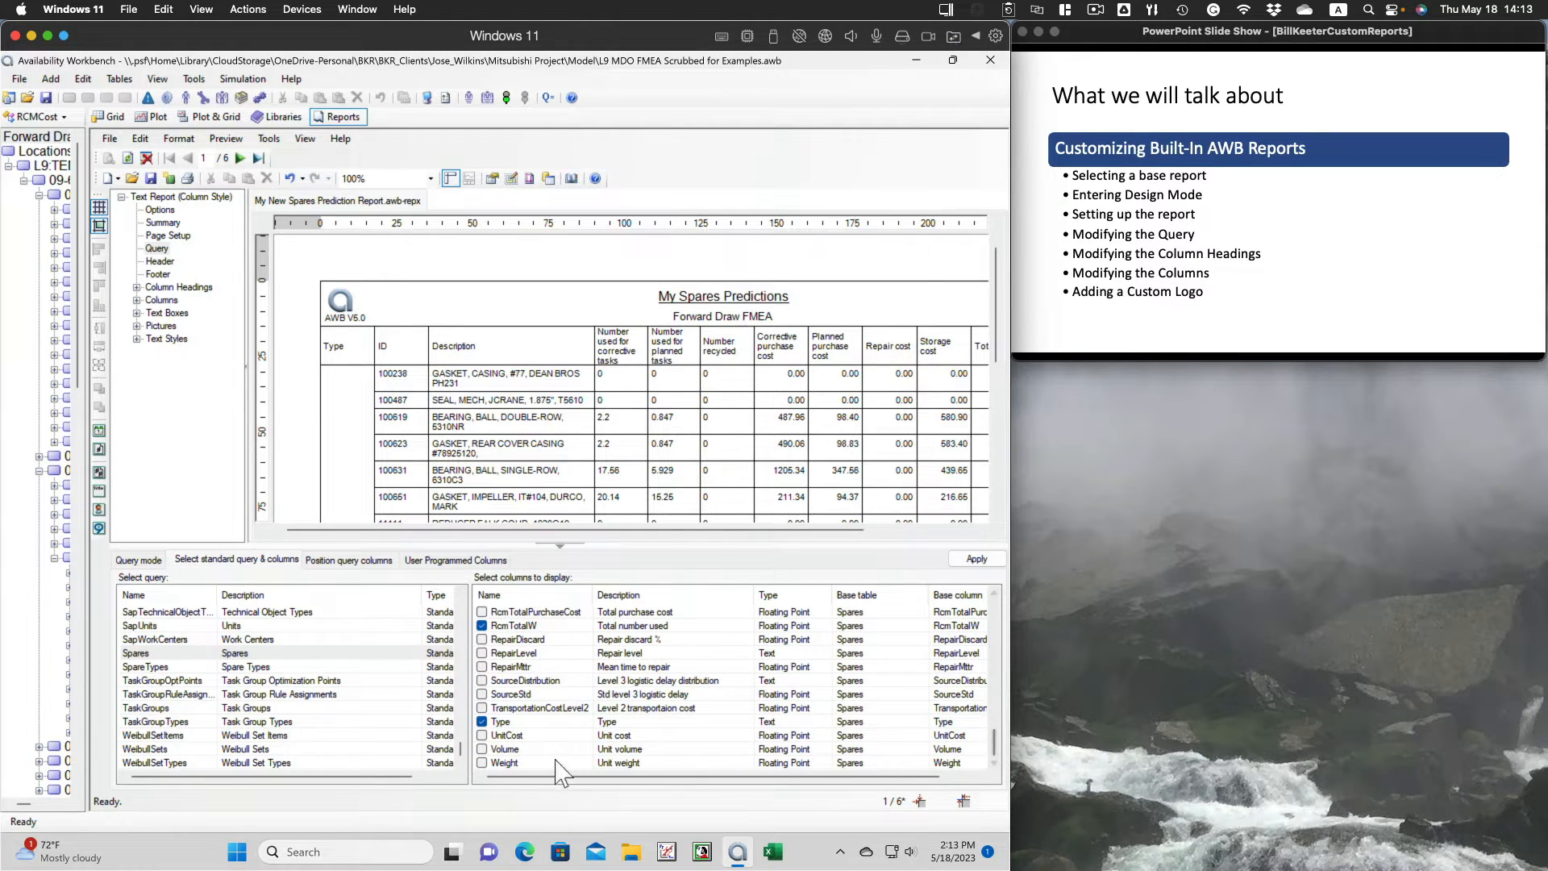
{"action": "left_click", "coordinate": [481, 721]}
{"action": "left_click", "coordinate": [977, 559]}
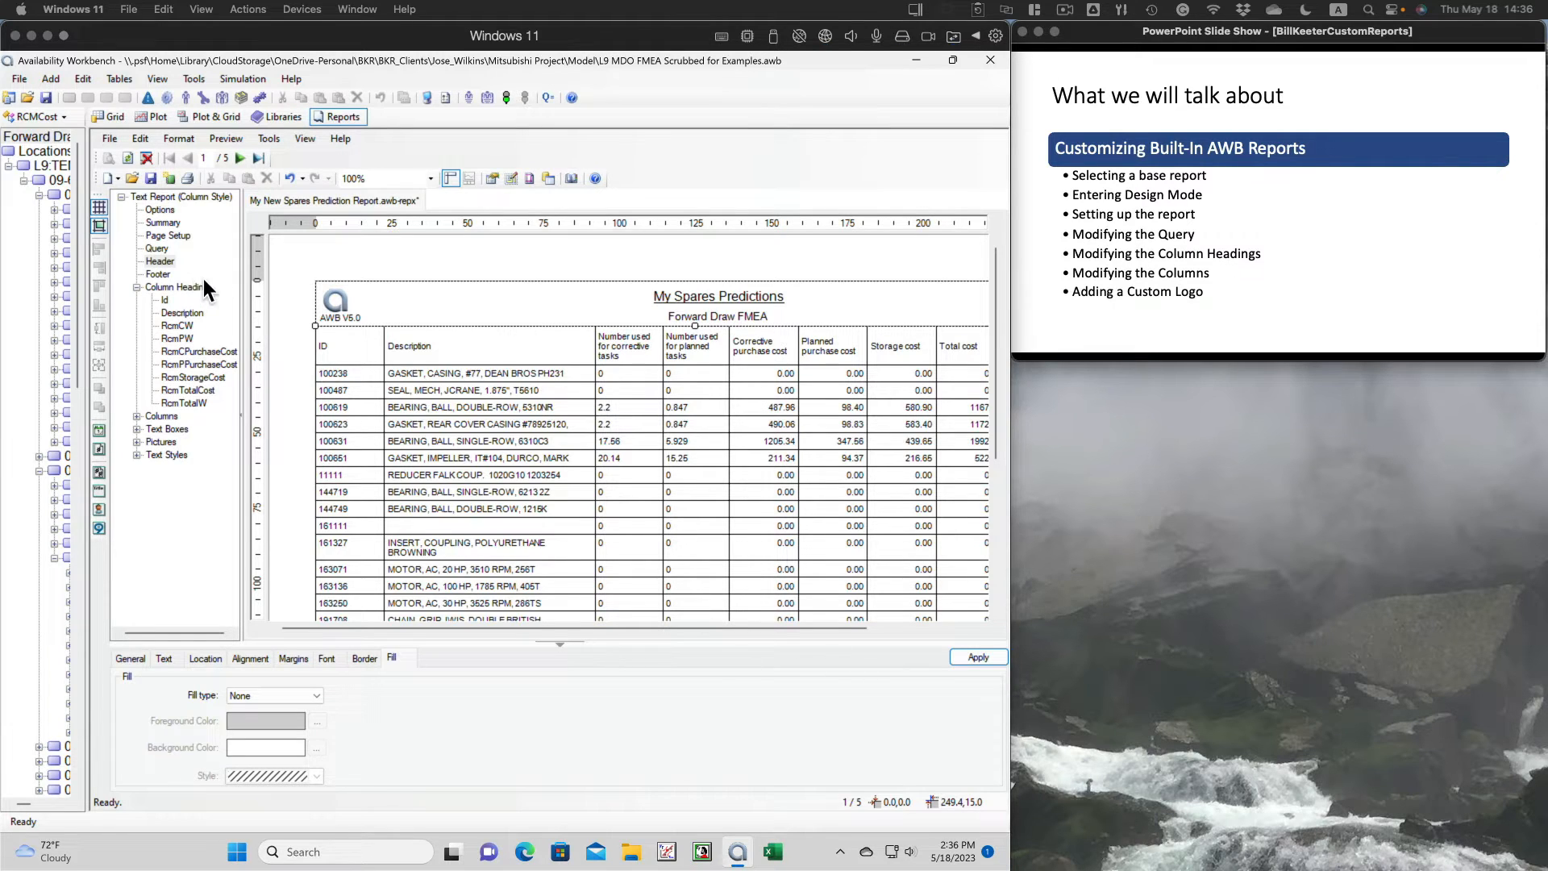
- Add the text "What about the Header" to the report's header and apply it
{"action": "left_click", "coordinate": [168, 261]}
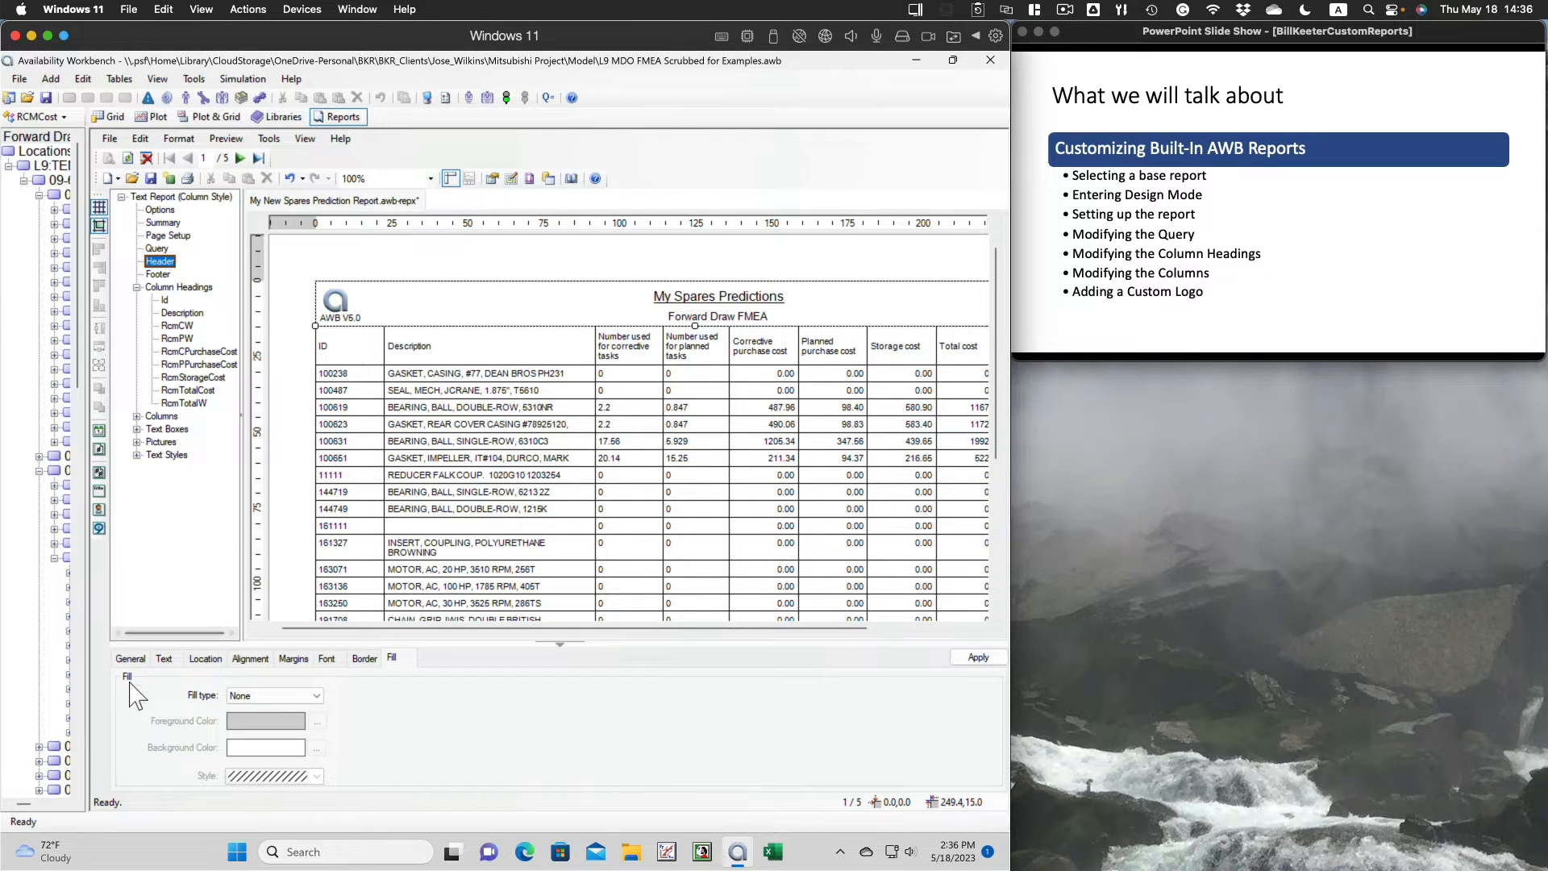
{"action": "left_click", "coordinate": [126, 655]}
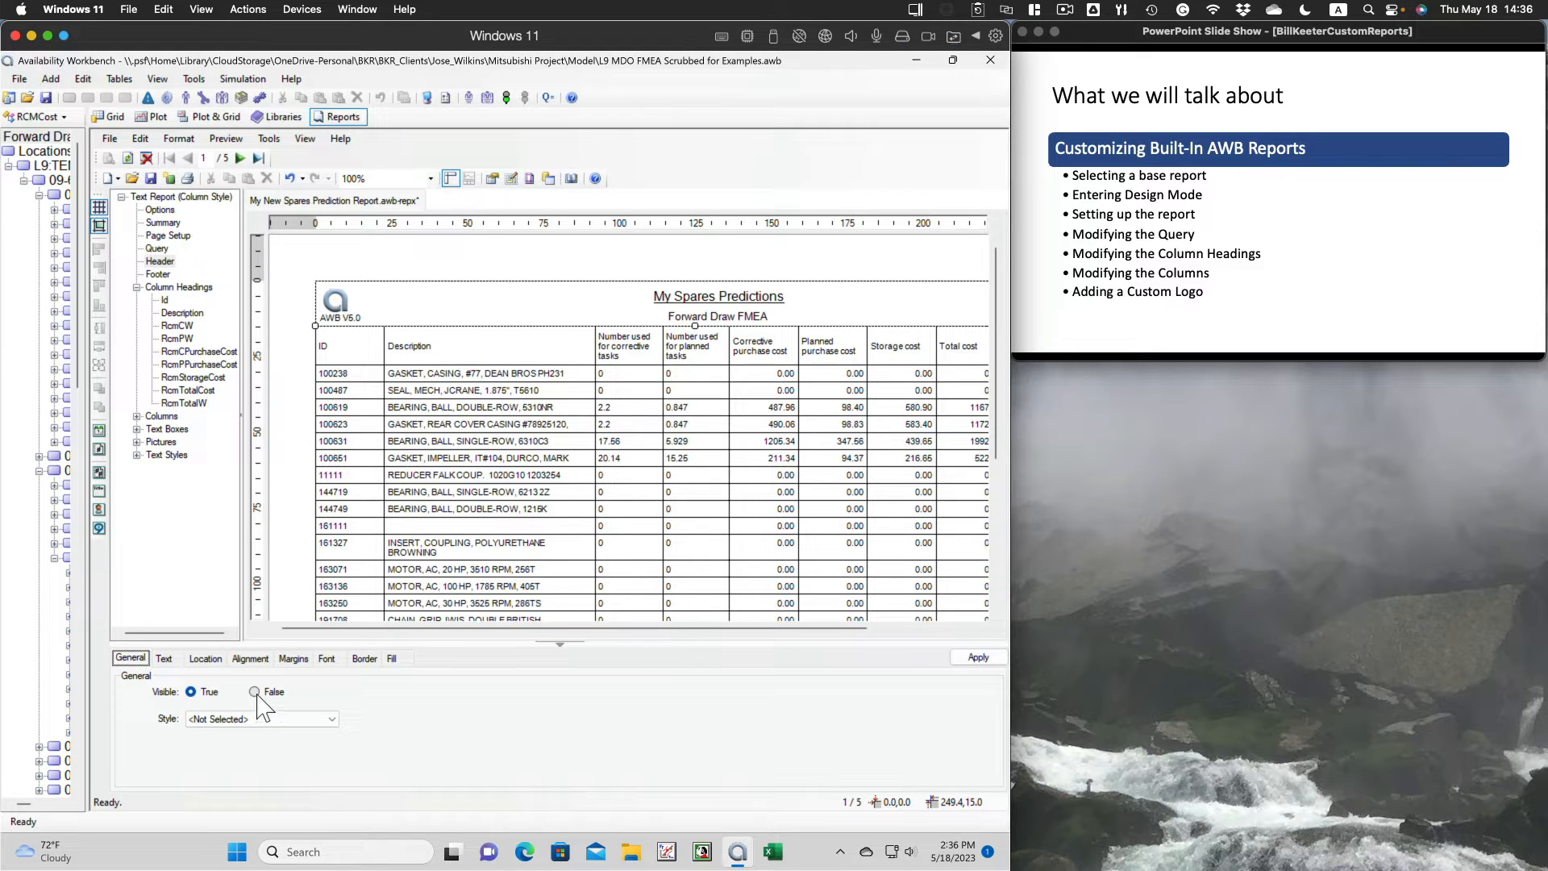
{"action": "left_click", "coordinate": [164, 658]}
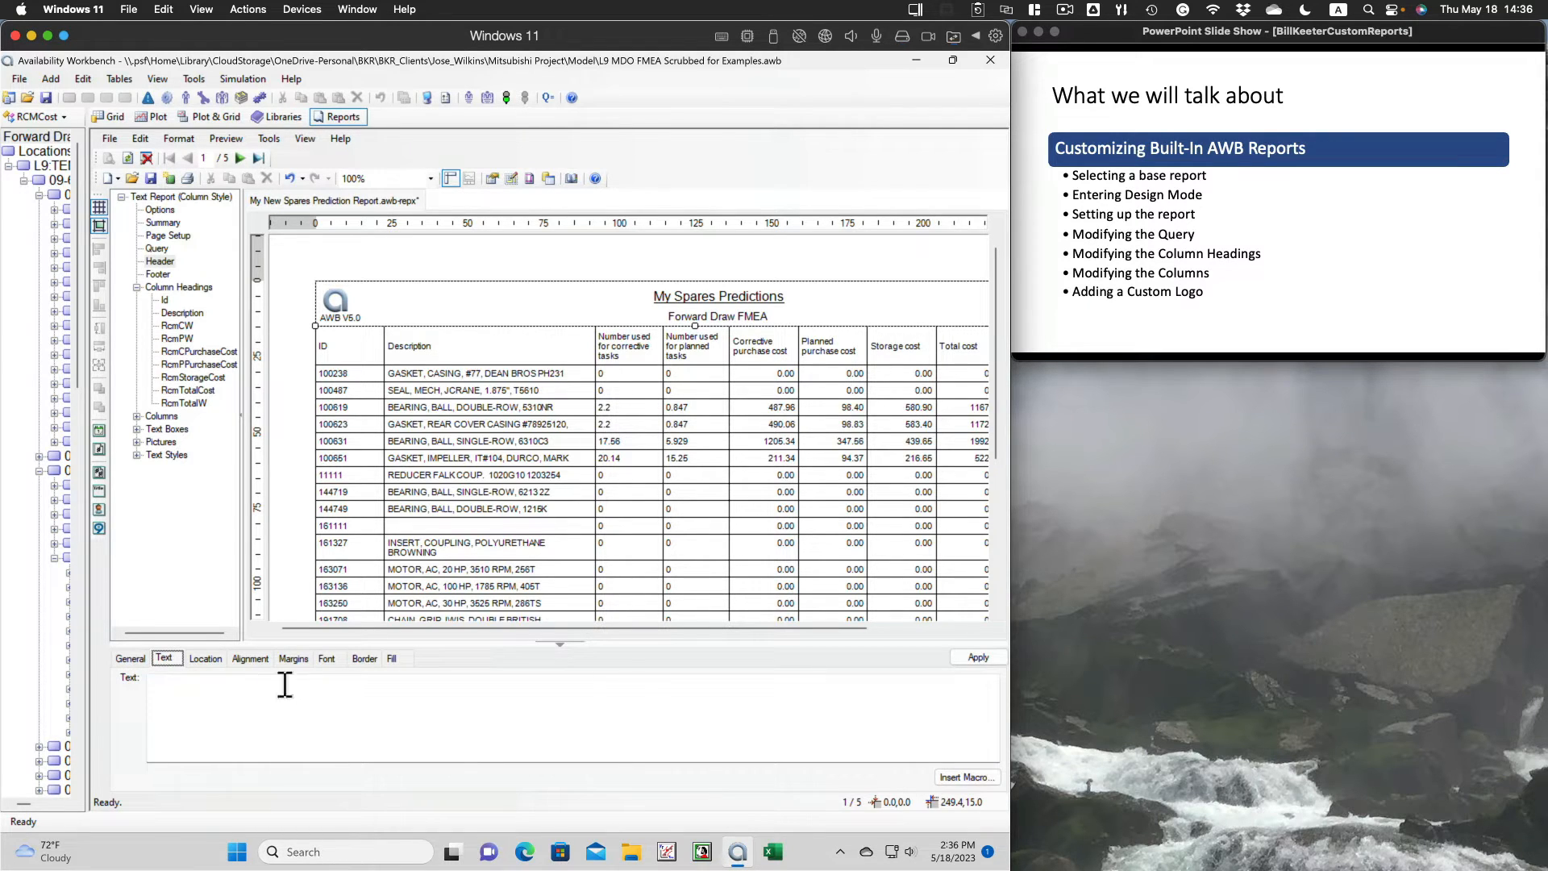
{"action": "left_click", "coordinate": [167, 686]}
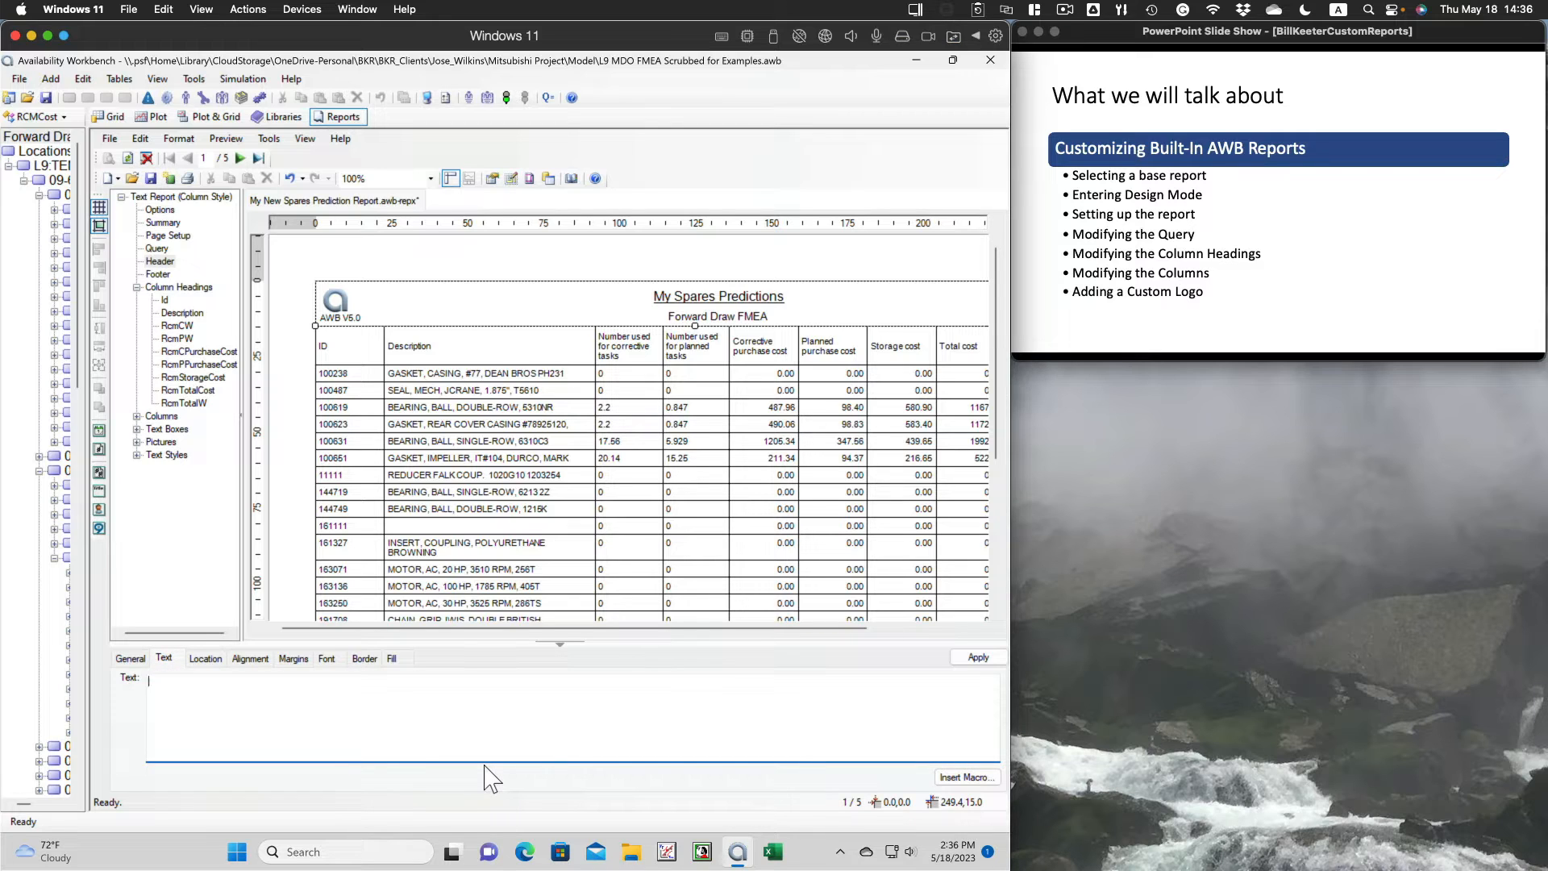
{"action": "type", "text": "What about the Header"}
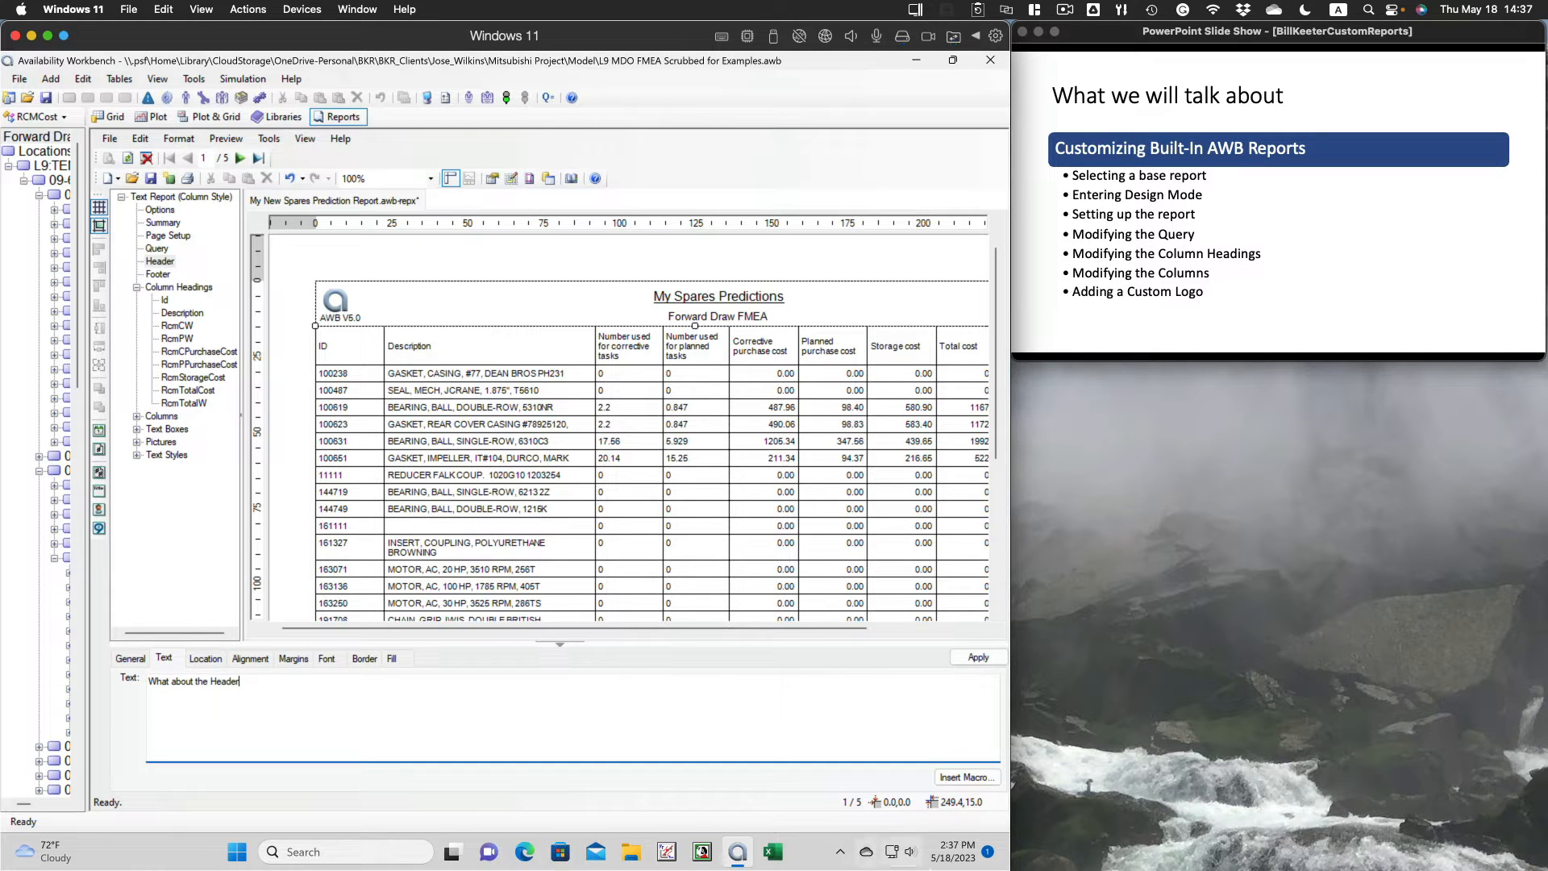
{"action": "left_click", "coordinate": [978, 657]}
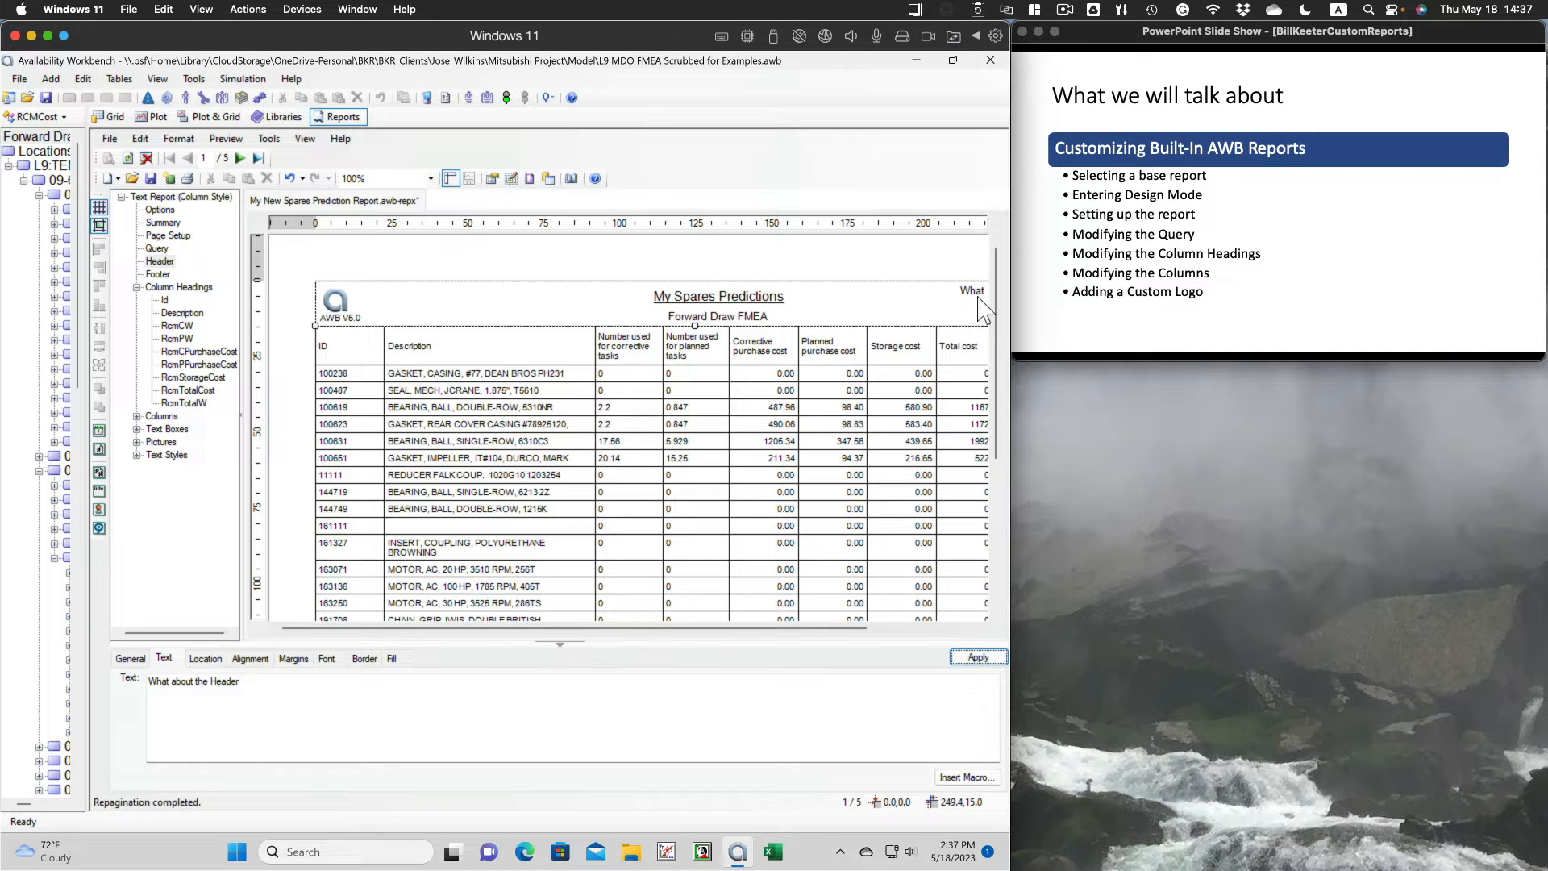
- Set the header text's horizontal justification to Left and apply the change
{"action": "left_click", "coordinate": [206, 658]}
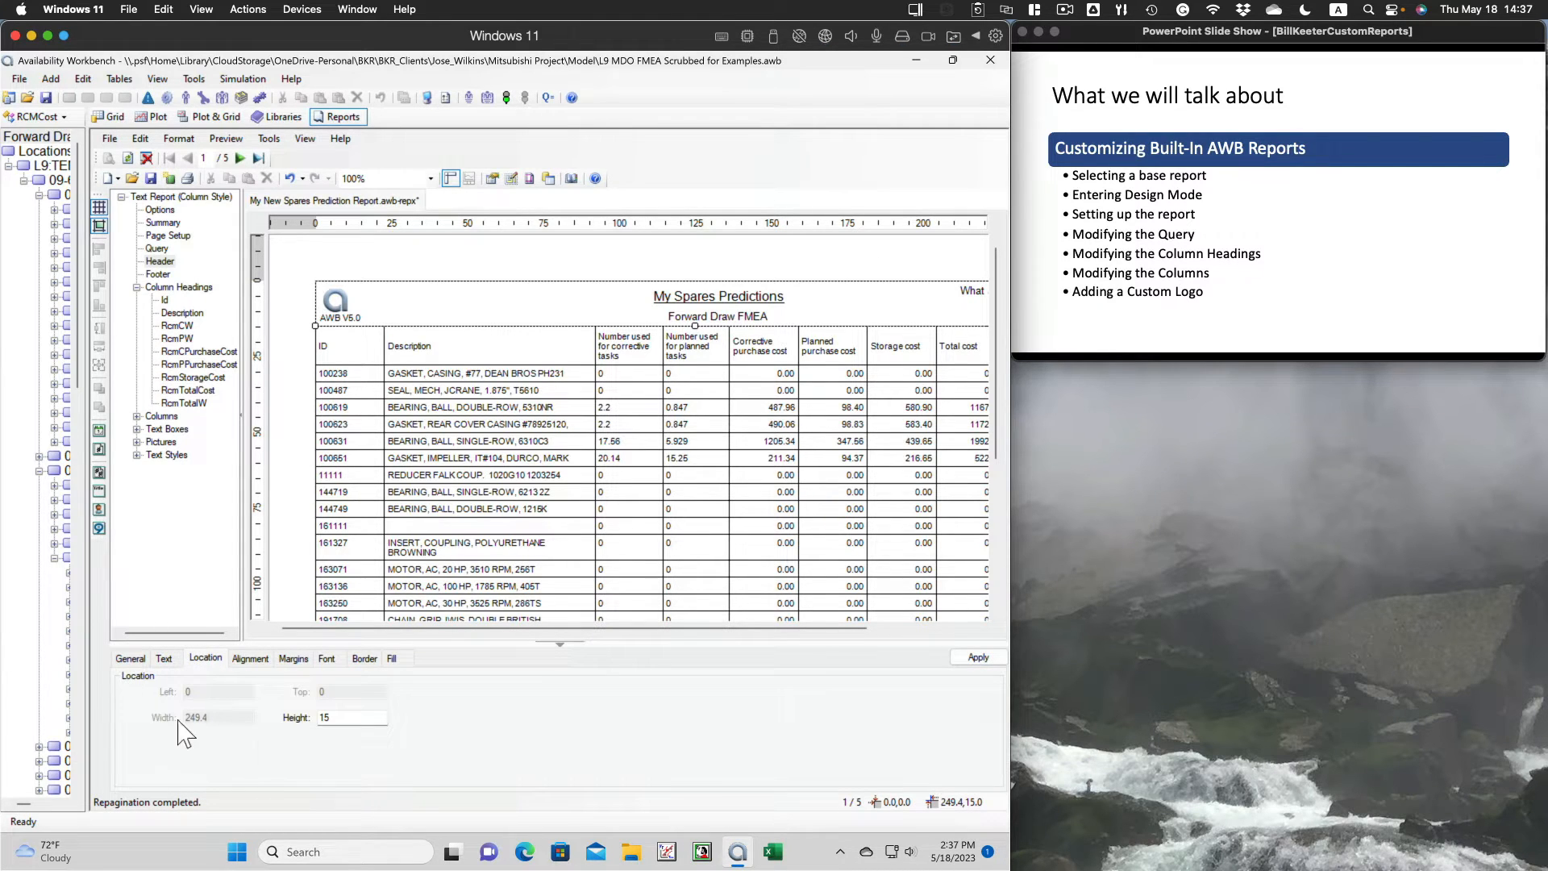
{"action": "left_click", "coordinate": [252, 661]}
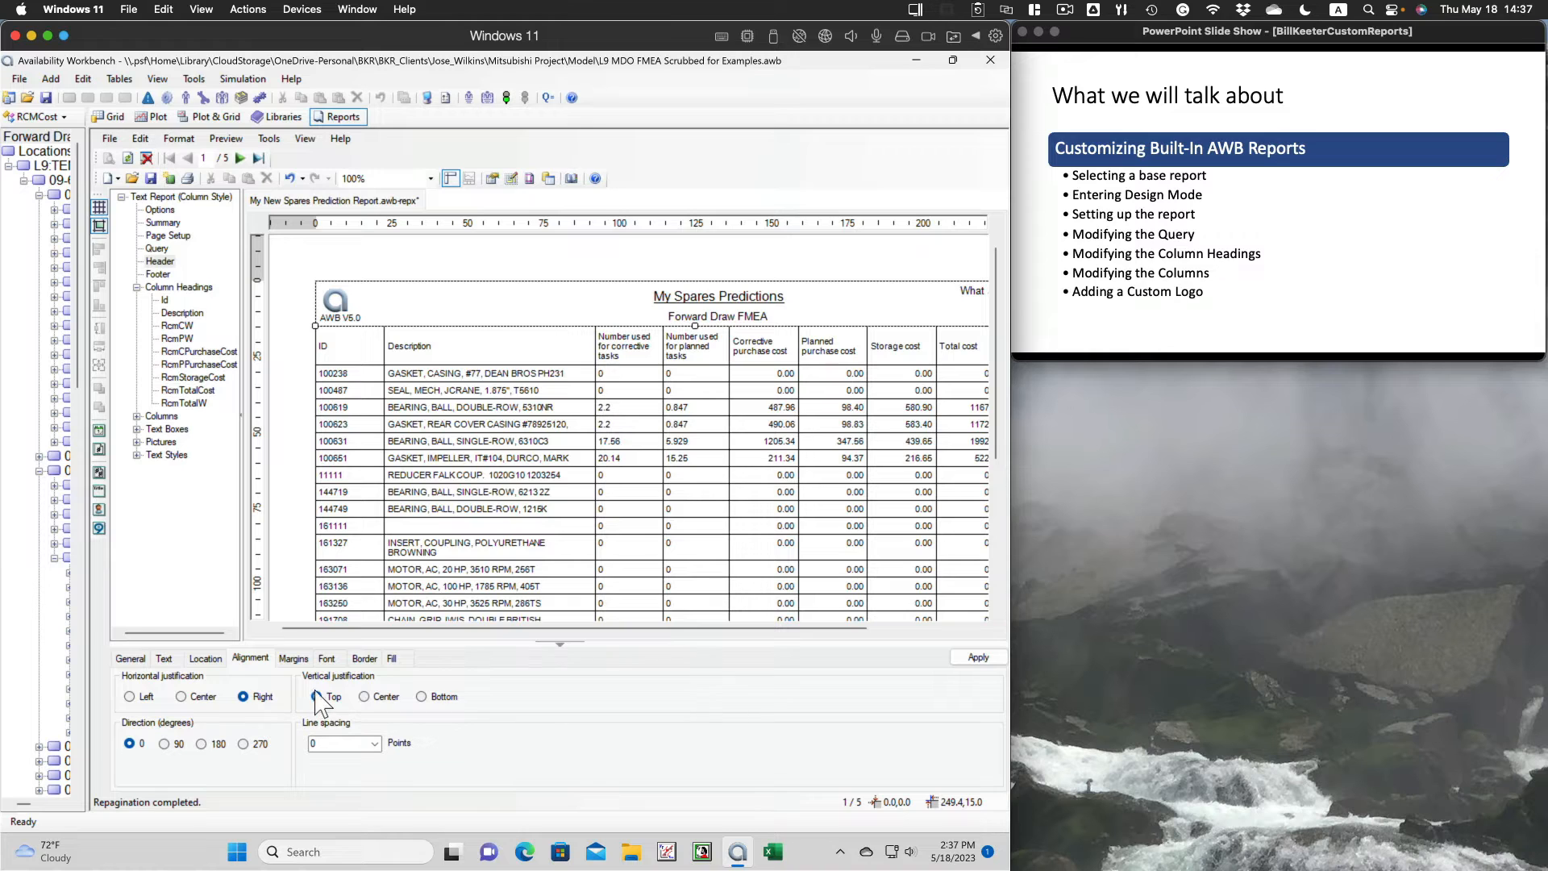
{"action": "left_click", "coordinate": [130, 696]}
{"action": "left_click", "coordinate": [974, 660]}
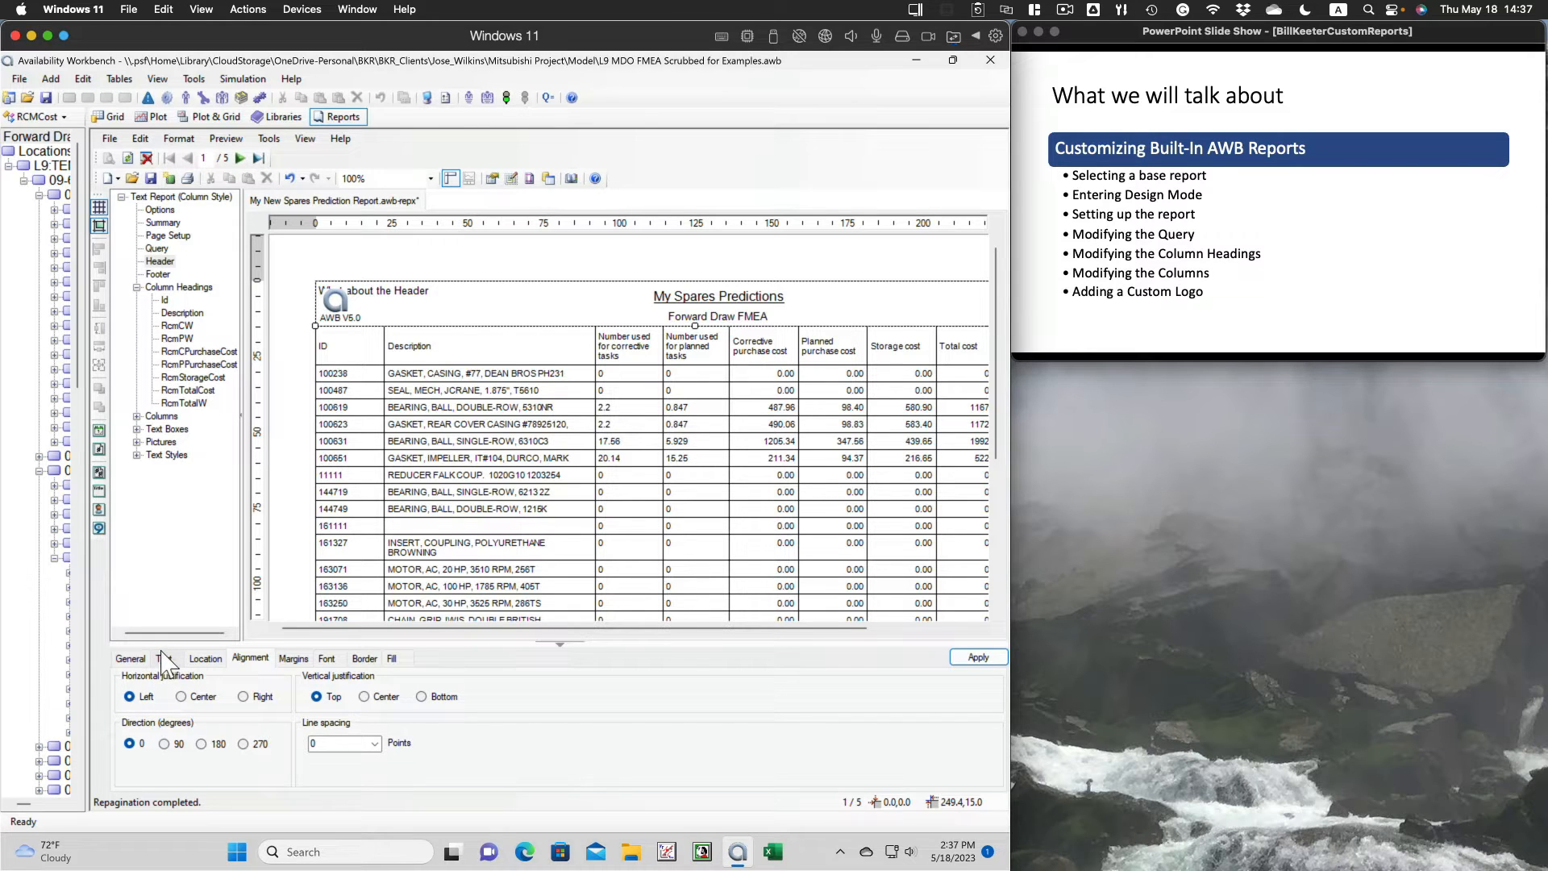
- Review the header's margins and font, and set its border width to 1.5 points
{"action": "left_click", "coordinate": [292, 658]}
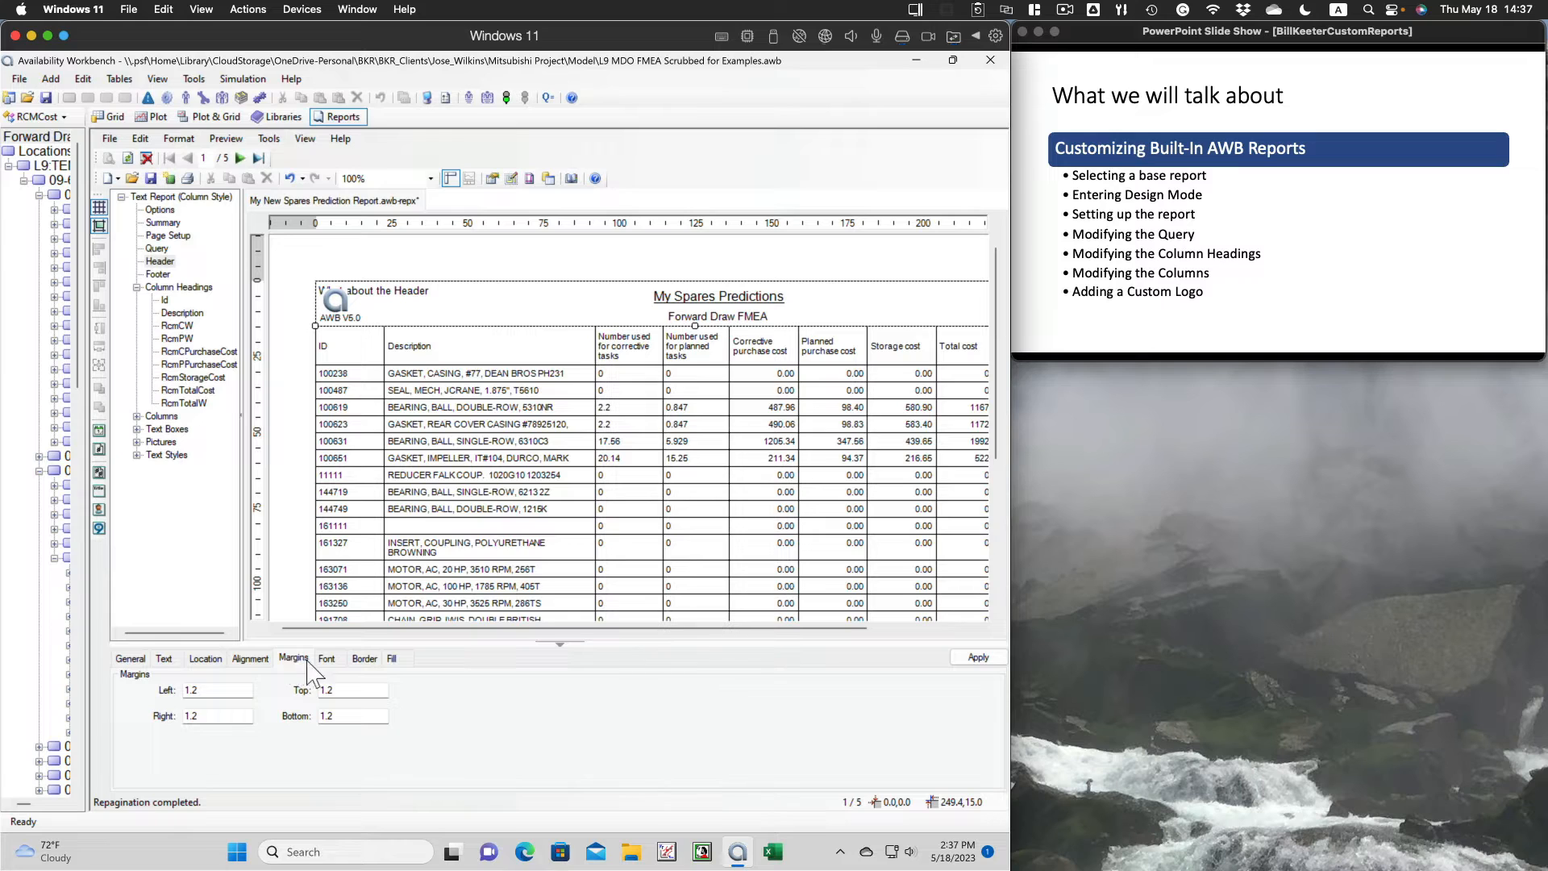
{"action": "left_click", "coordinate": [324, 659]}
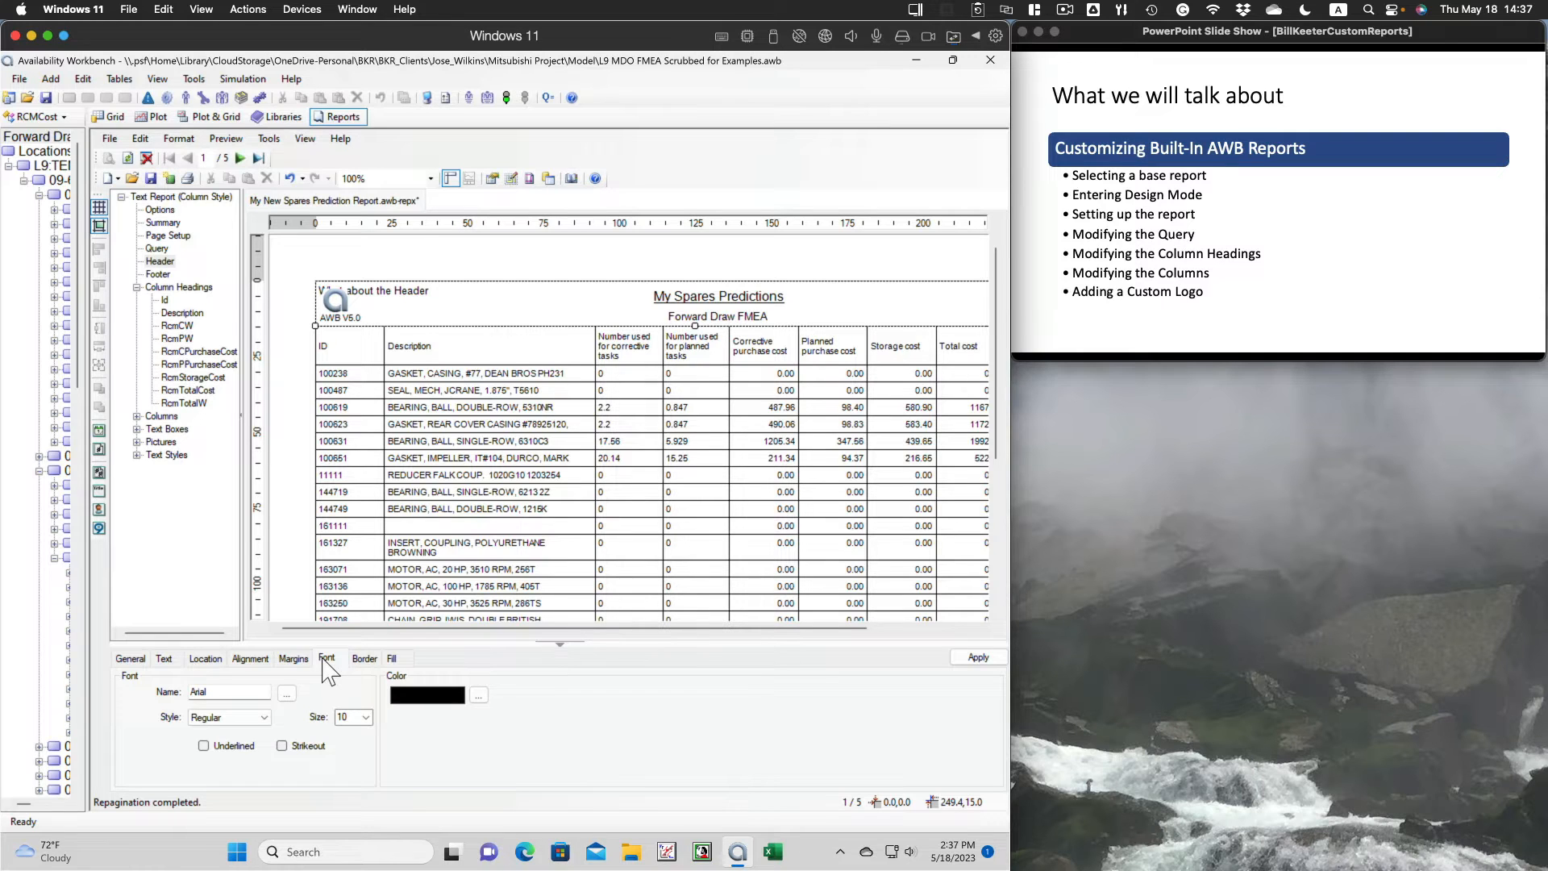
{"action": "left_click", "coordinate": [372, 660]}
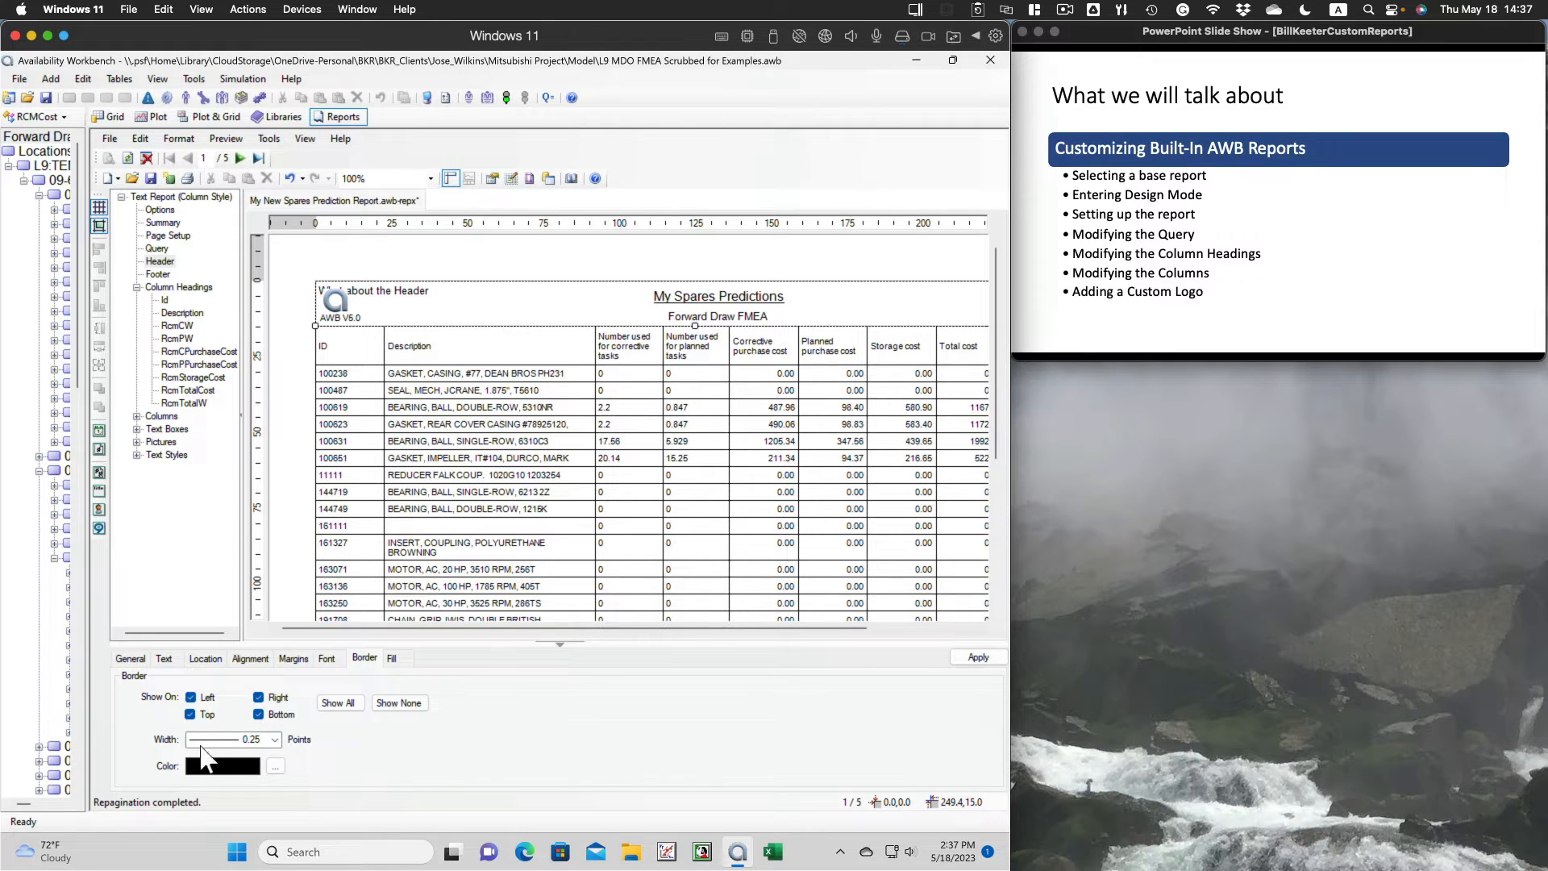
{"action": "left_click", "coordinate": [275, 739]}
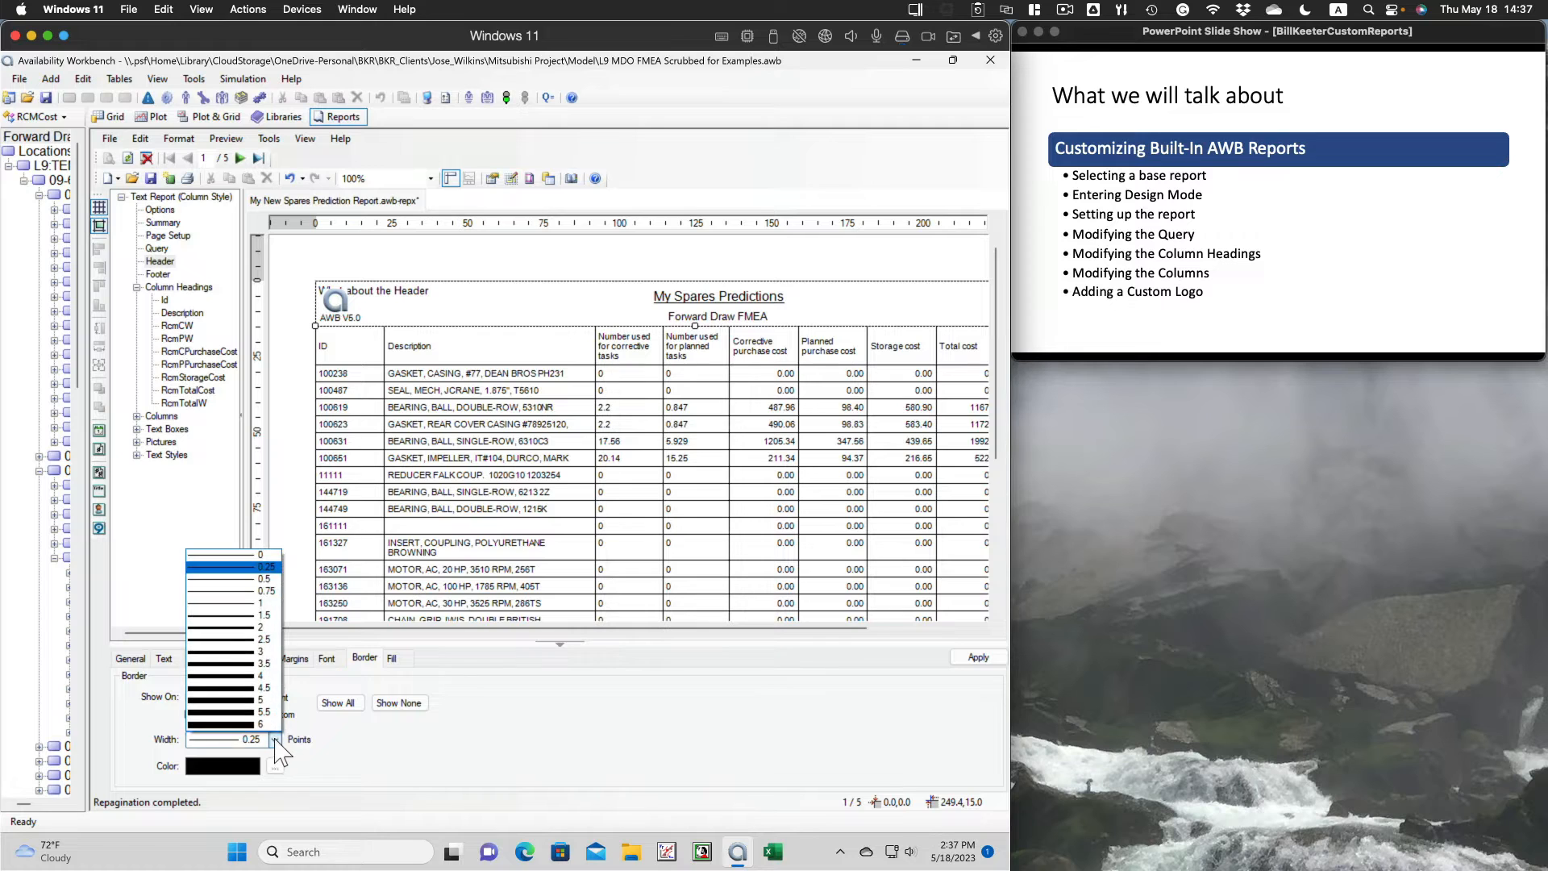
{"action": "left_click", "coordinate": [236, 617]}
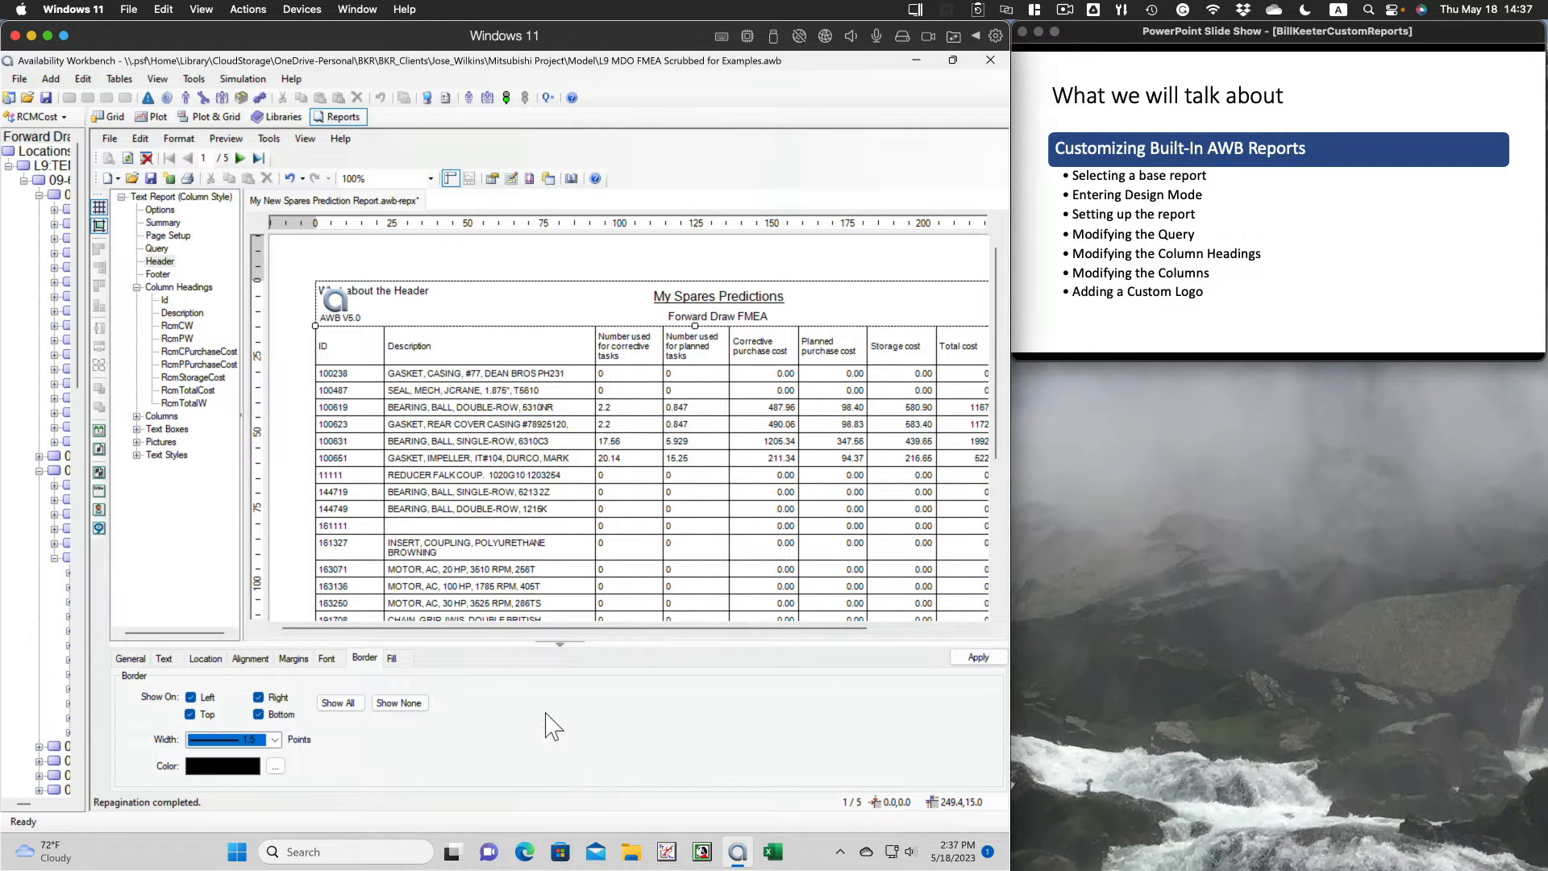
- Give the header a solid fill with a light teal foreground color and apply it
{"action": "left_click", "coordinate": [391, 660]}
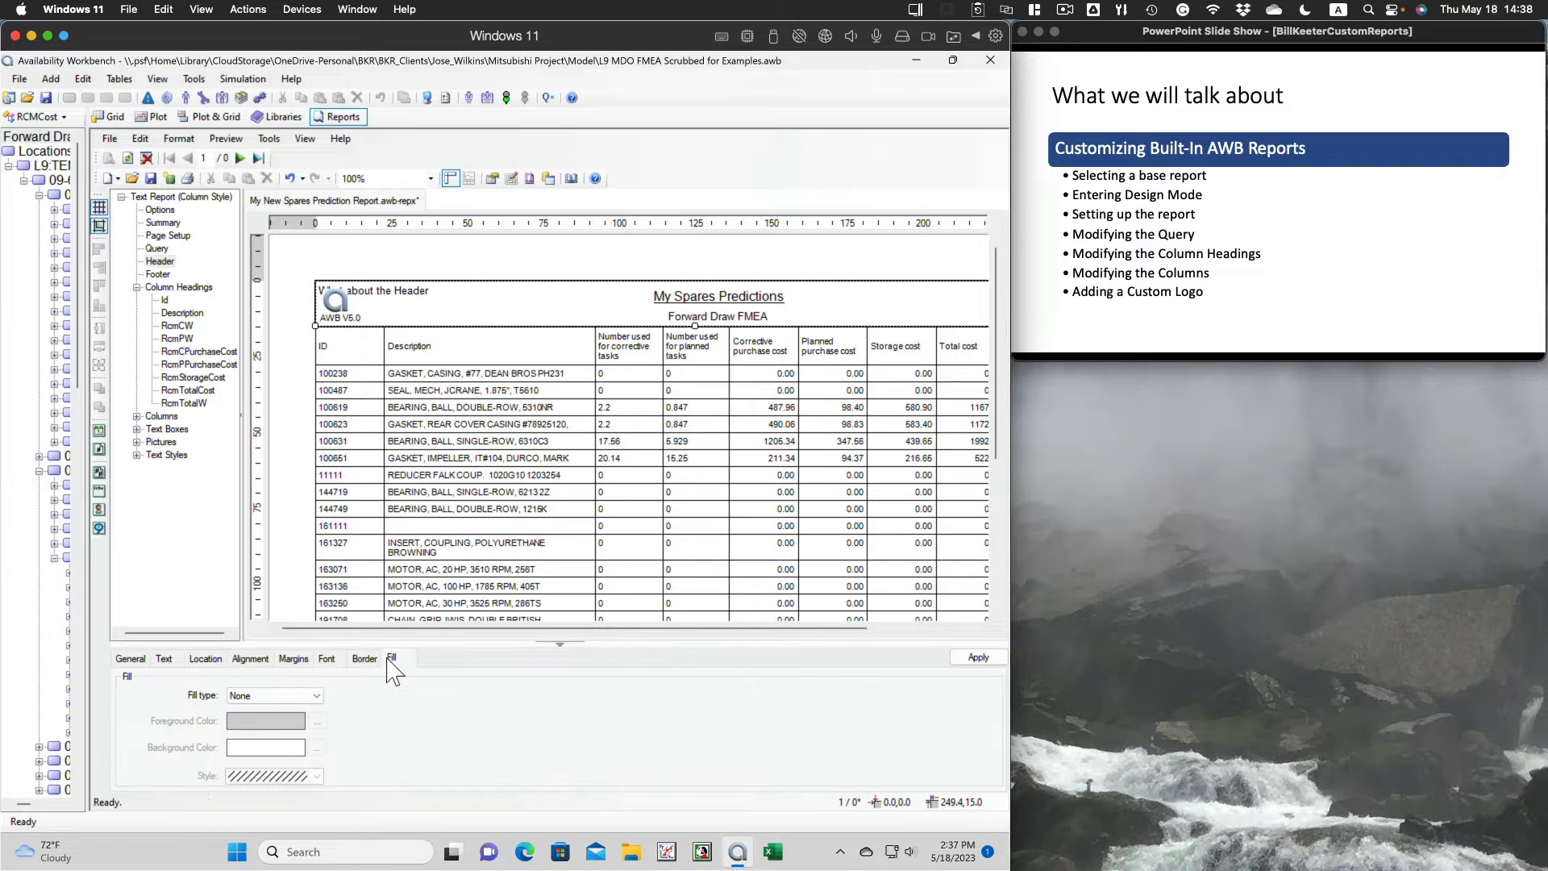
{"action": "left_click", "coordinate": [315, 695]}
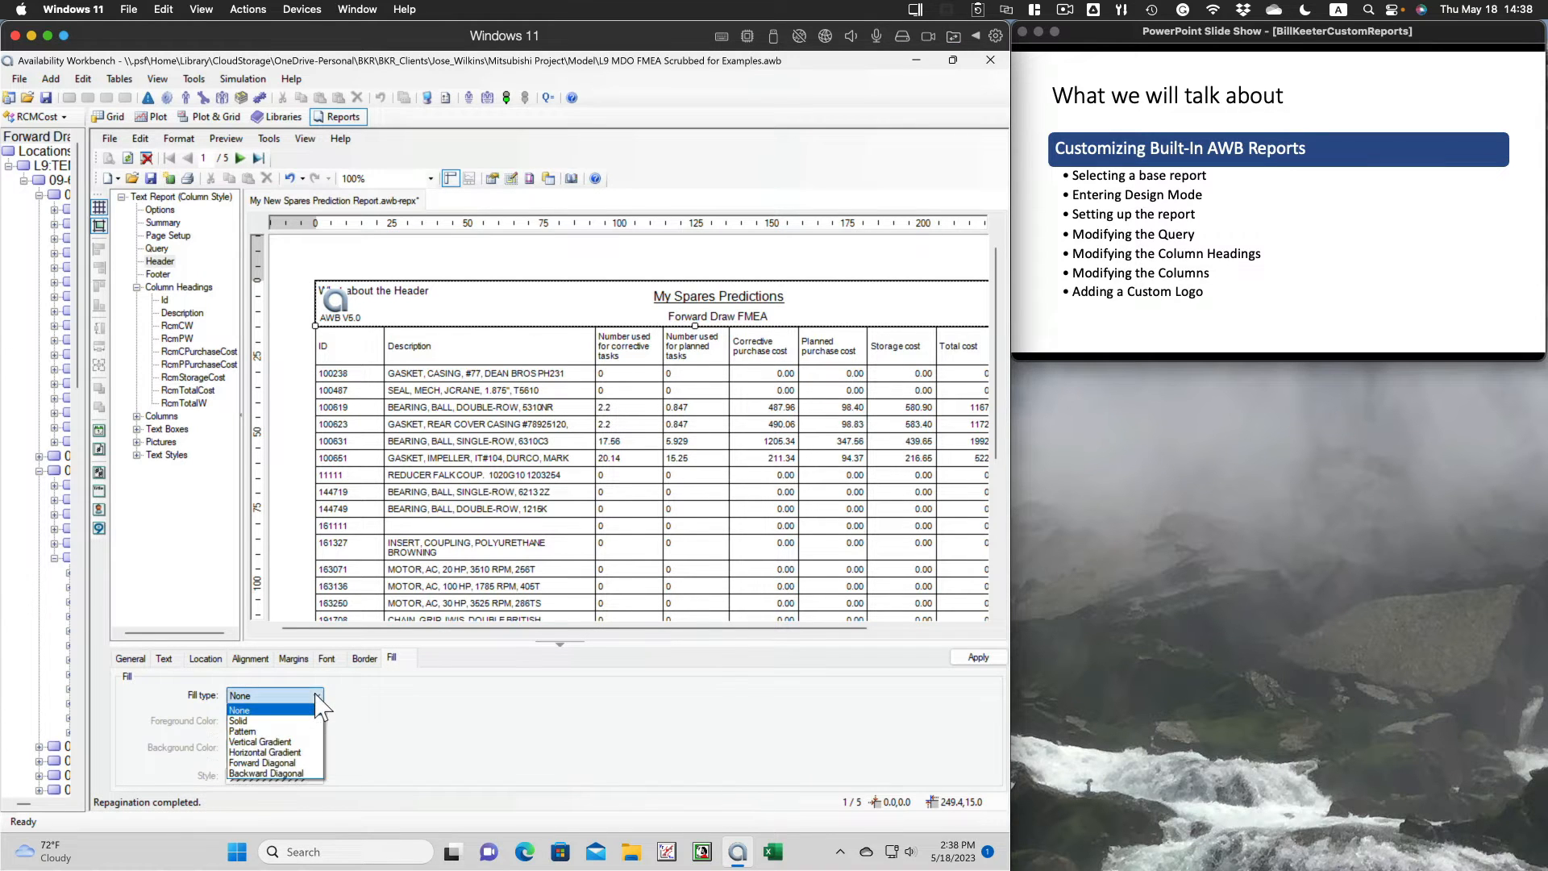
{"action": "left_click", "coordinate": [255, 720]}
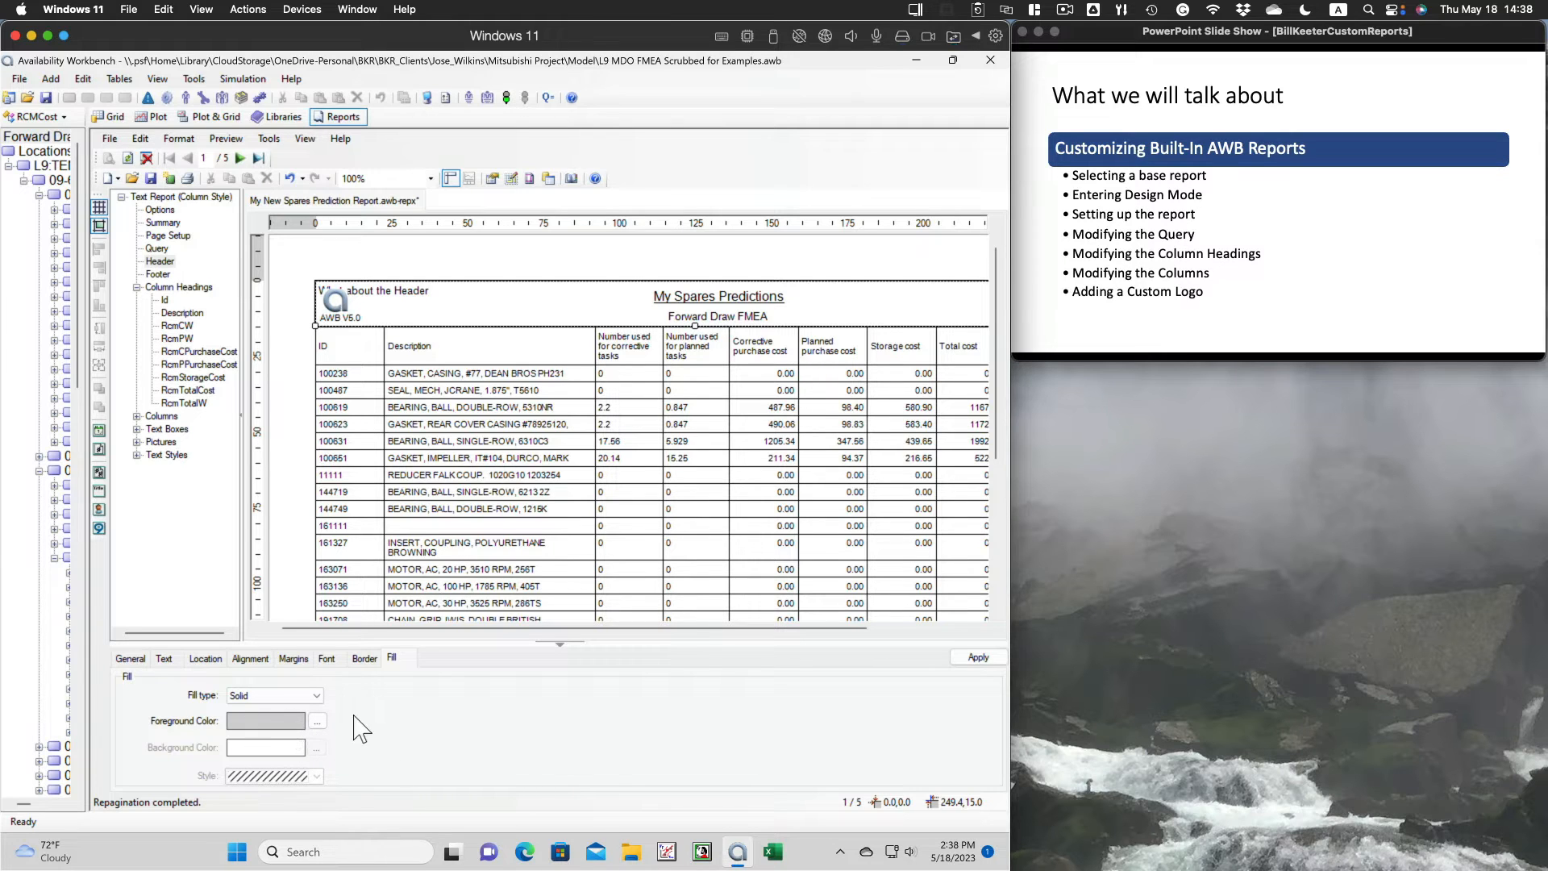
{"action": "left_click", "coordinate": [319, 724]}
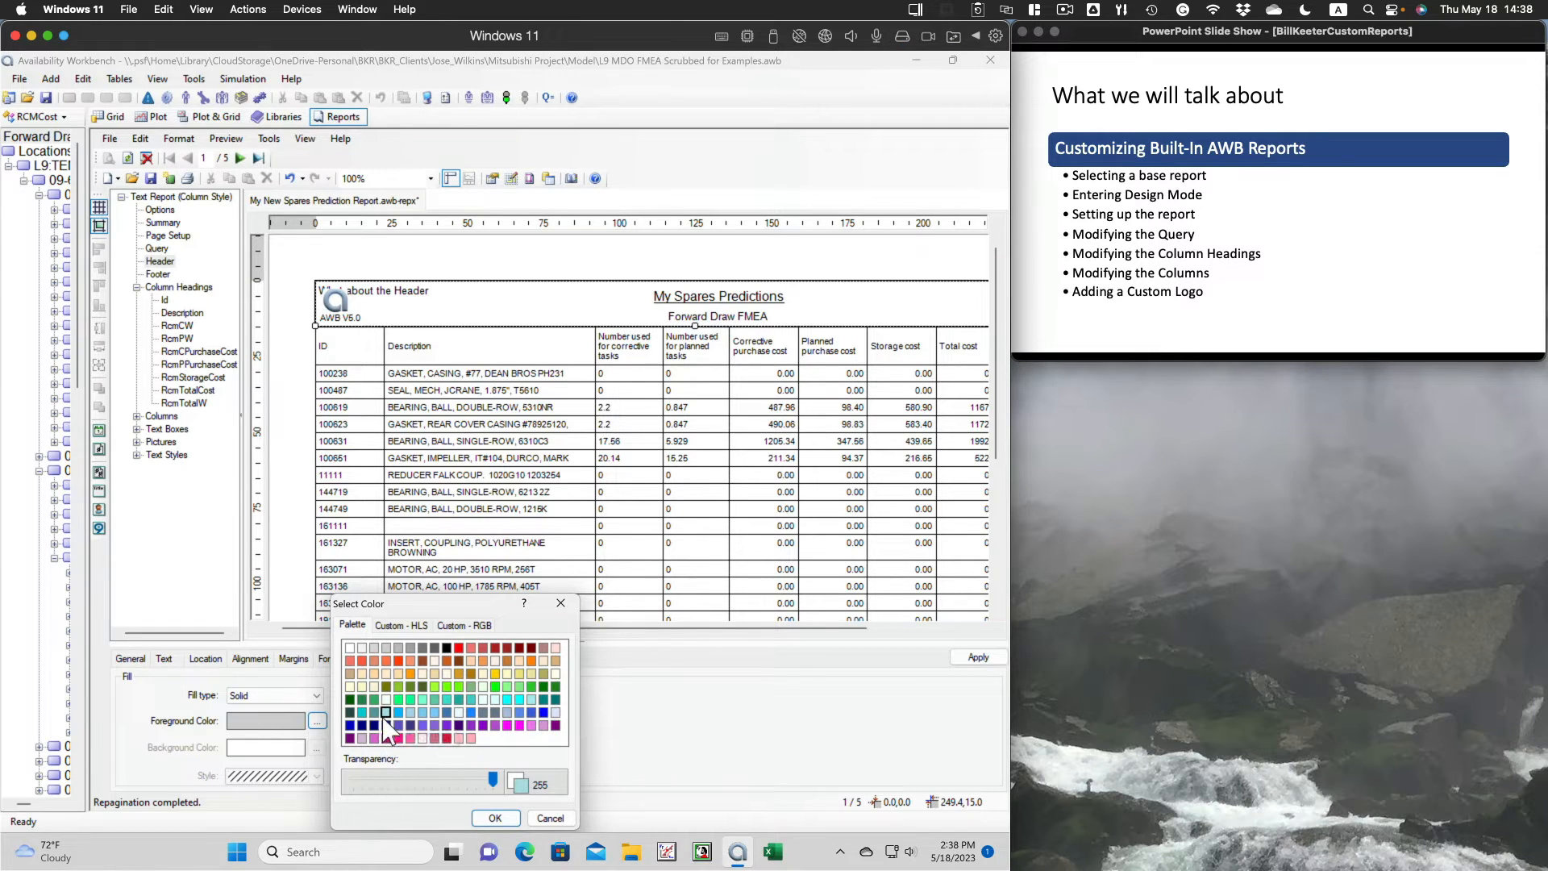
{"action": "left_click", "coordinate": [491, 818]}
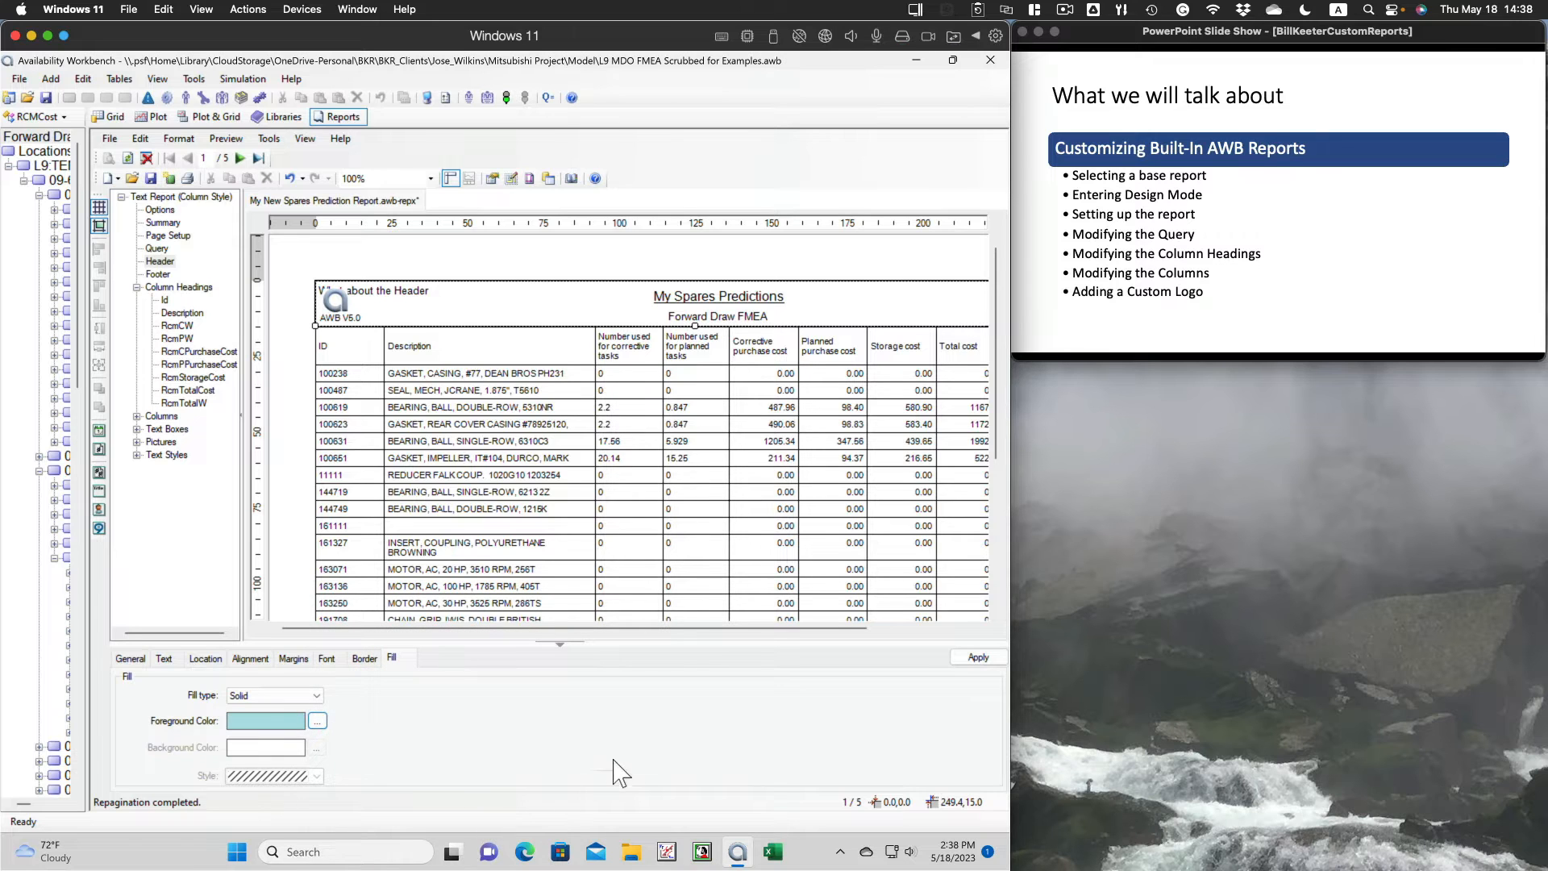
{"action": "left_click", "coordinate": [980, 657]}
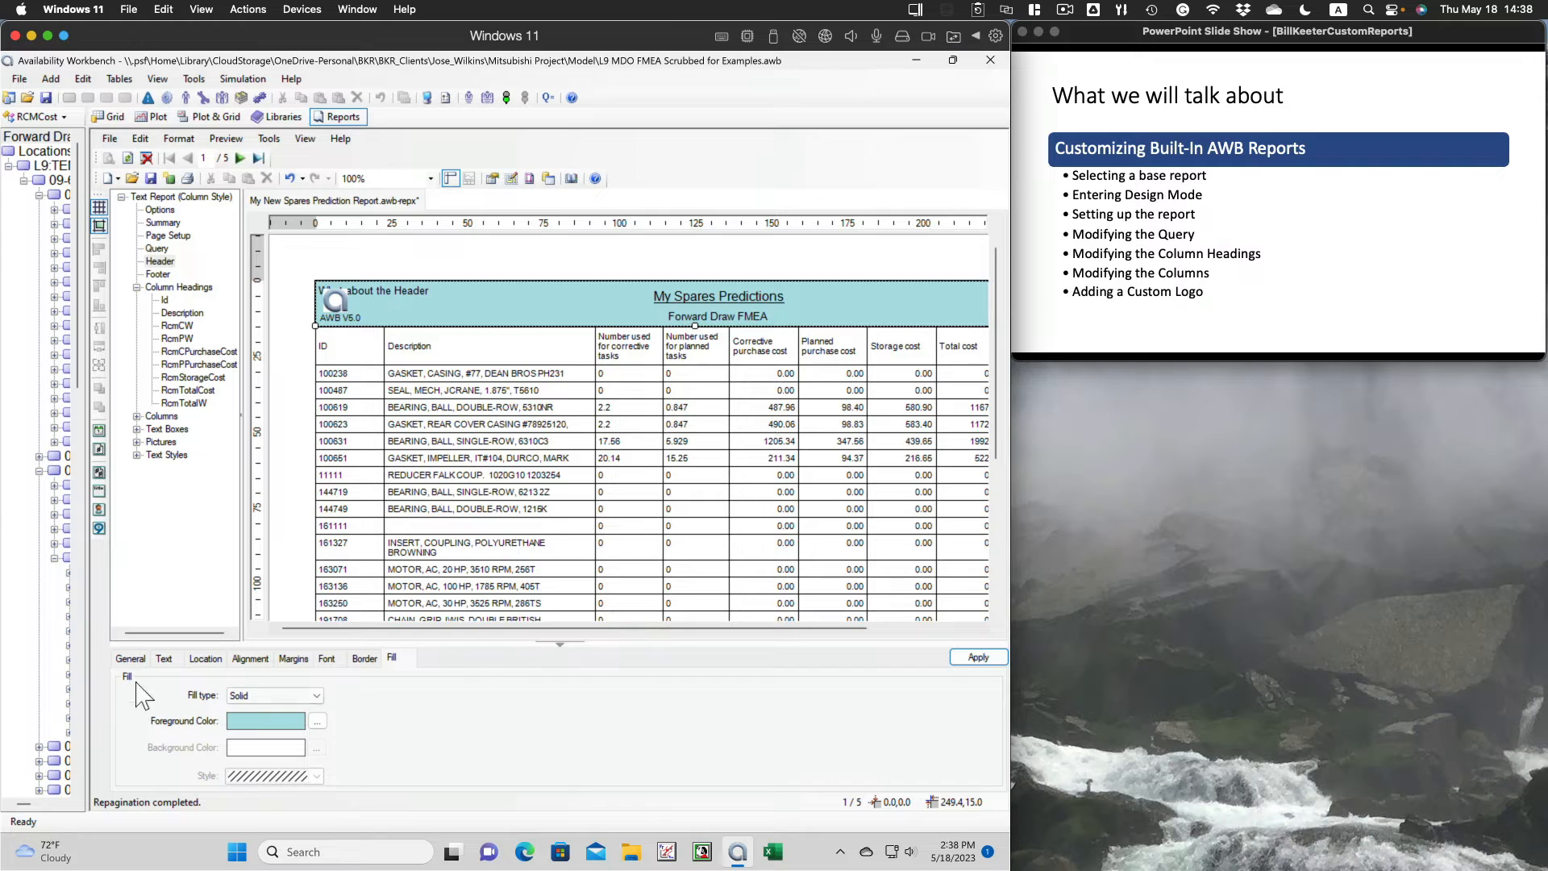
- Delete the "What about the Header" text from the header and apply the change
{"action": "left_click", "coordinate": [164, 660]}
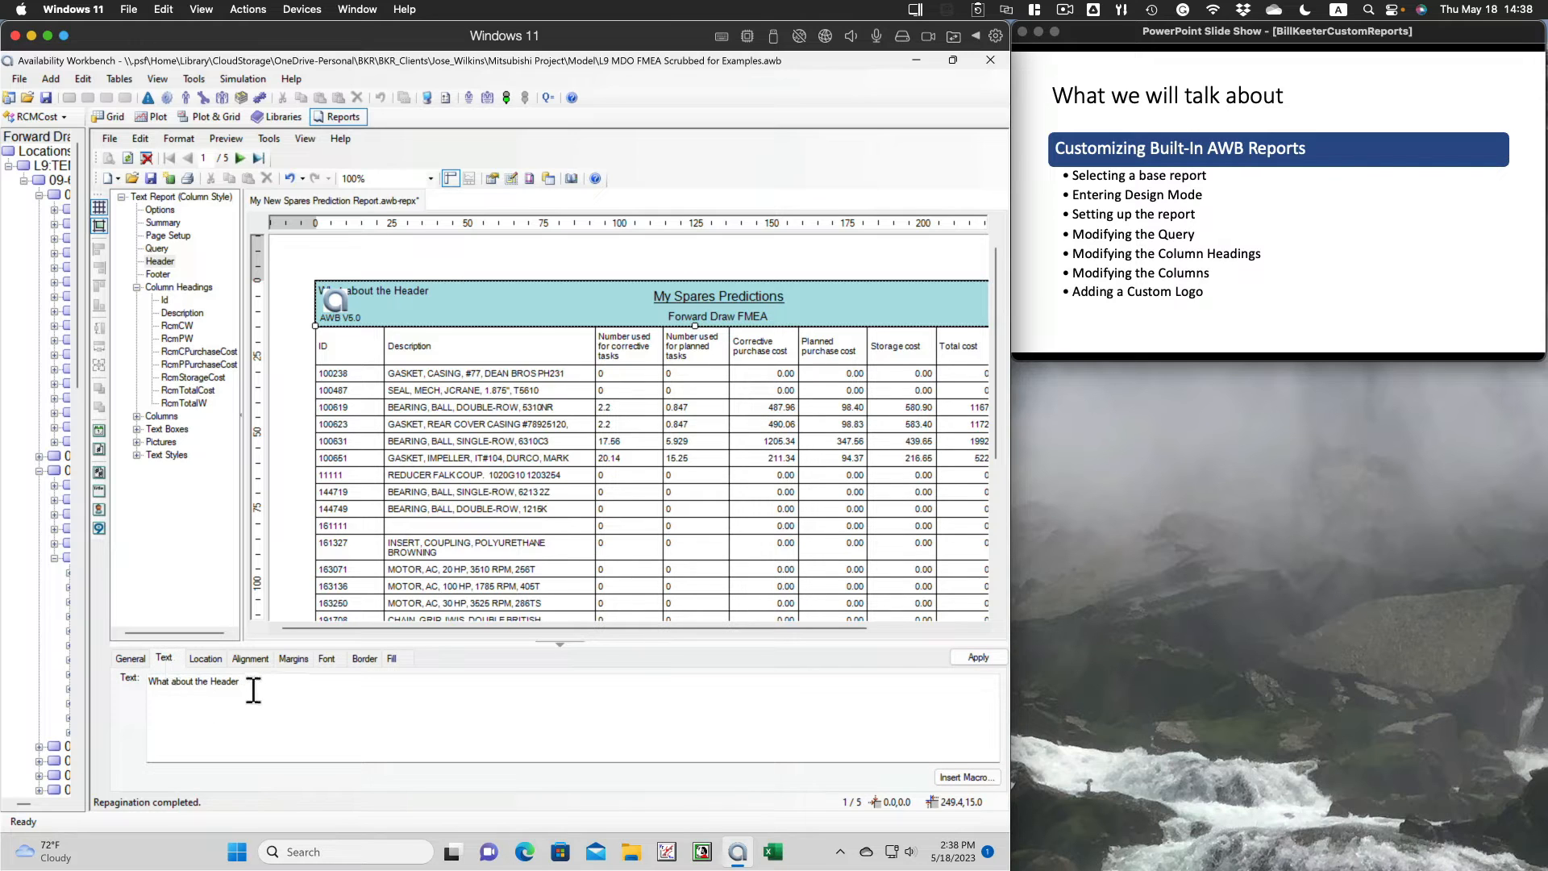
{"action": "left_click_drag", "start_coordinate": [247, 682], "coordinate": [149, 682]}
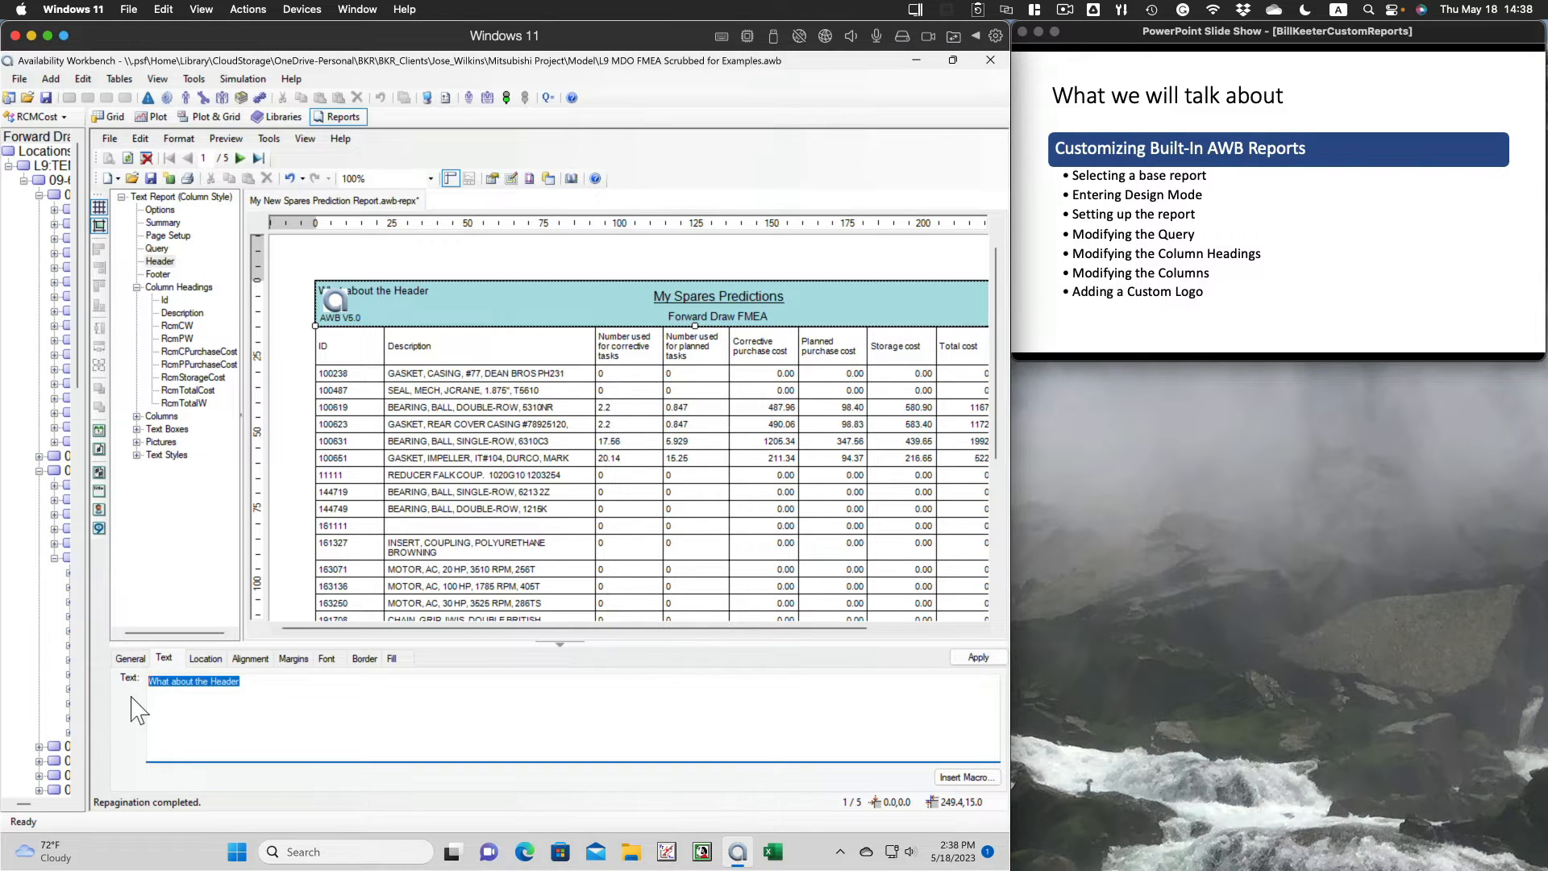
{"action": "key", "text": "Delete"}
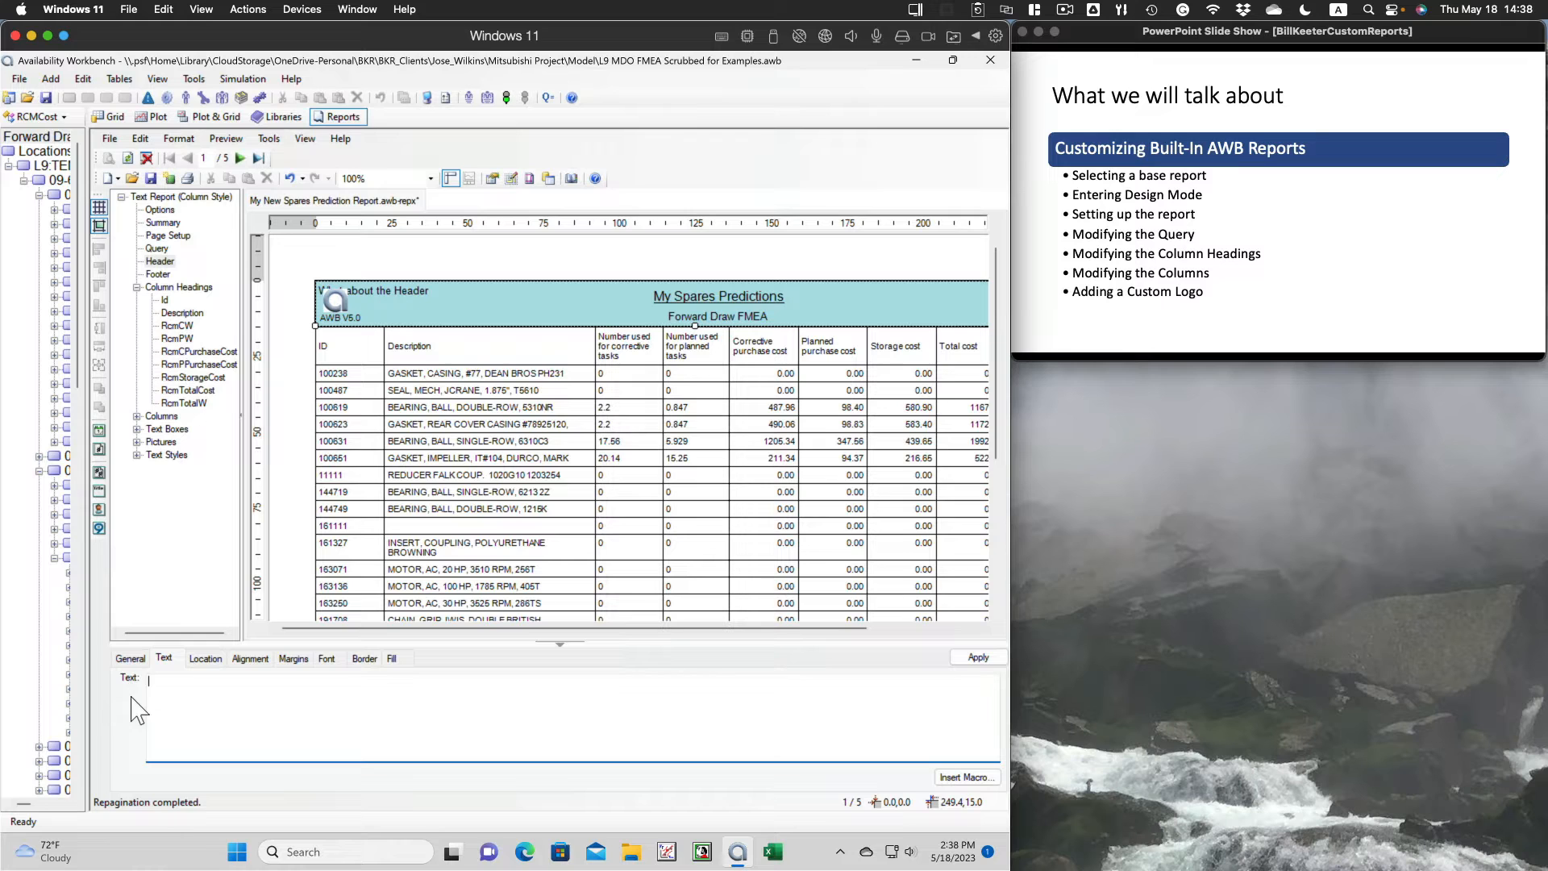
{"action": "left_click", "coordinate": [959, 657]}
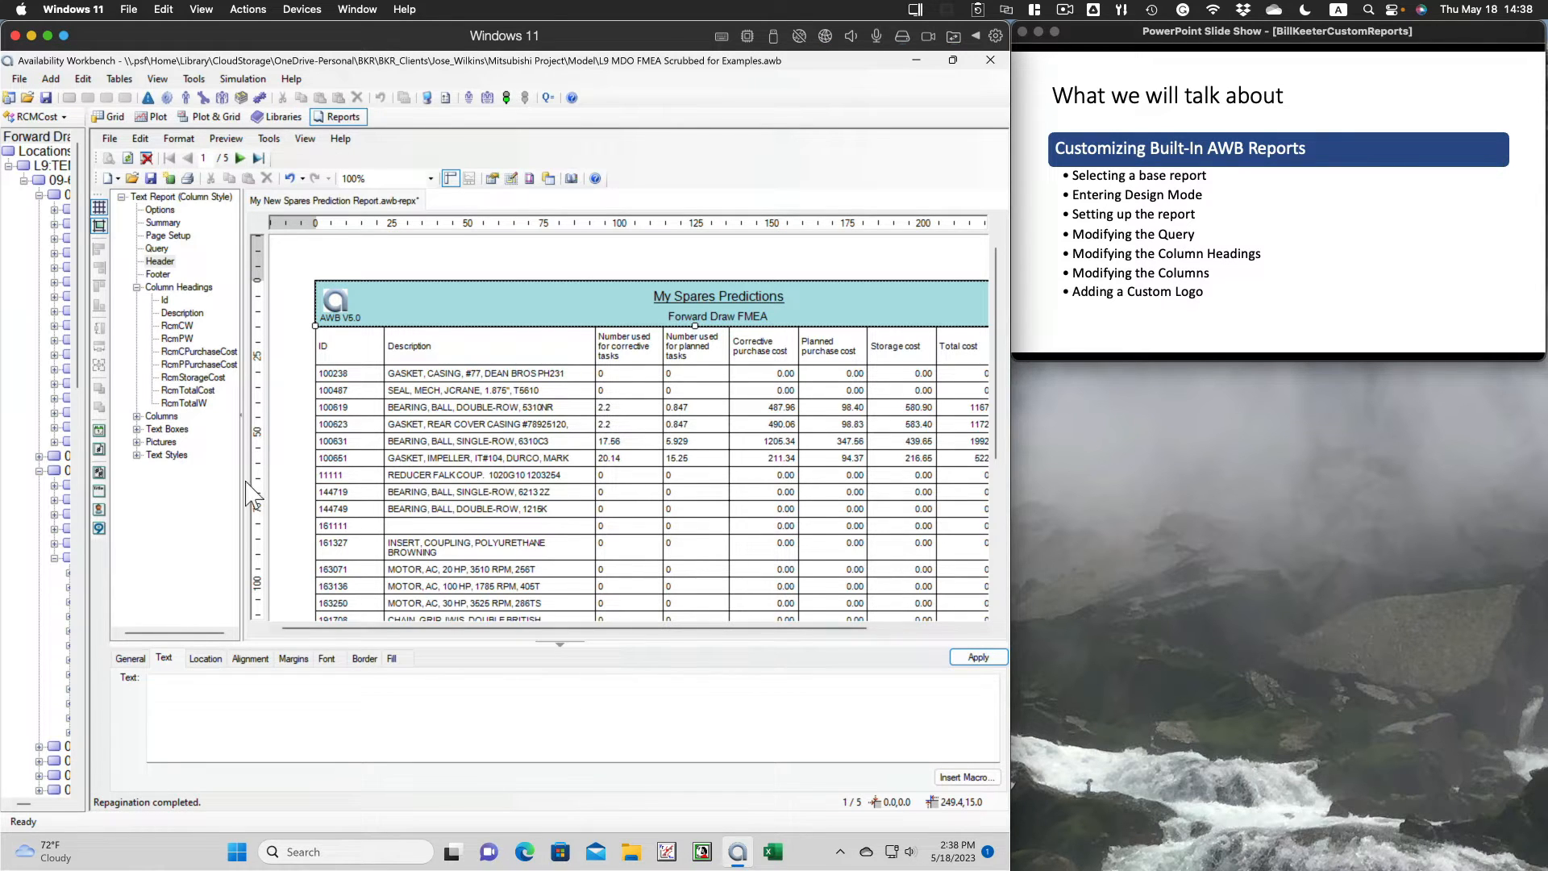
- Examine the footer's location, alignment, margins, font, border, fill and visibility settings
{"action": "left_click", "coordinate": [158, 275]}
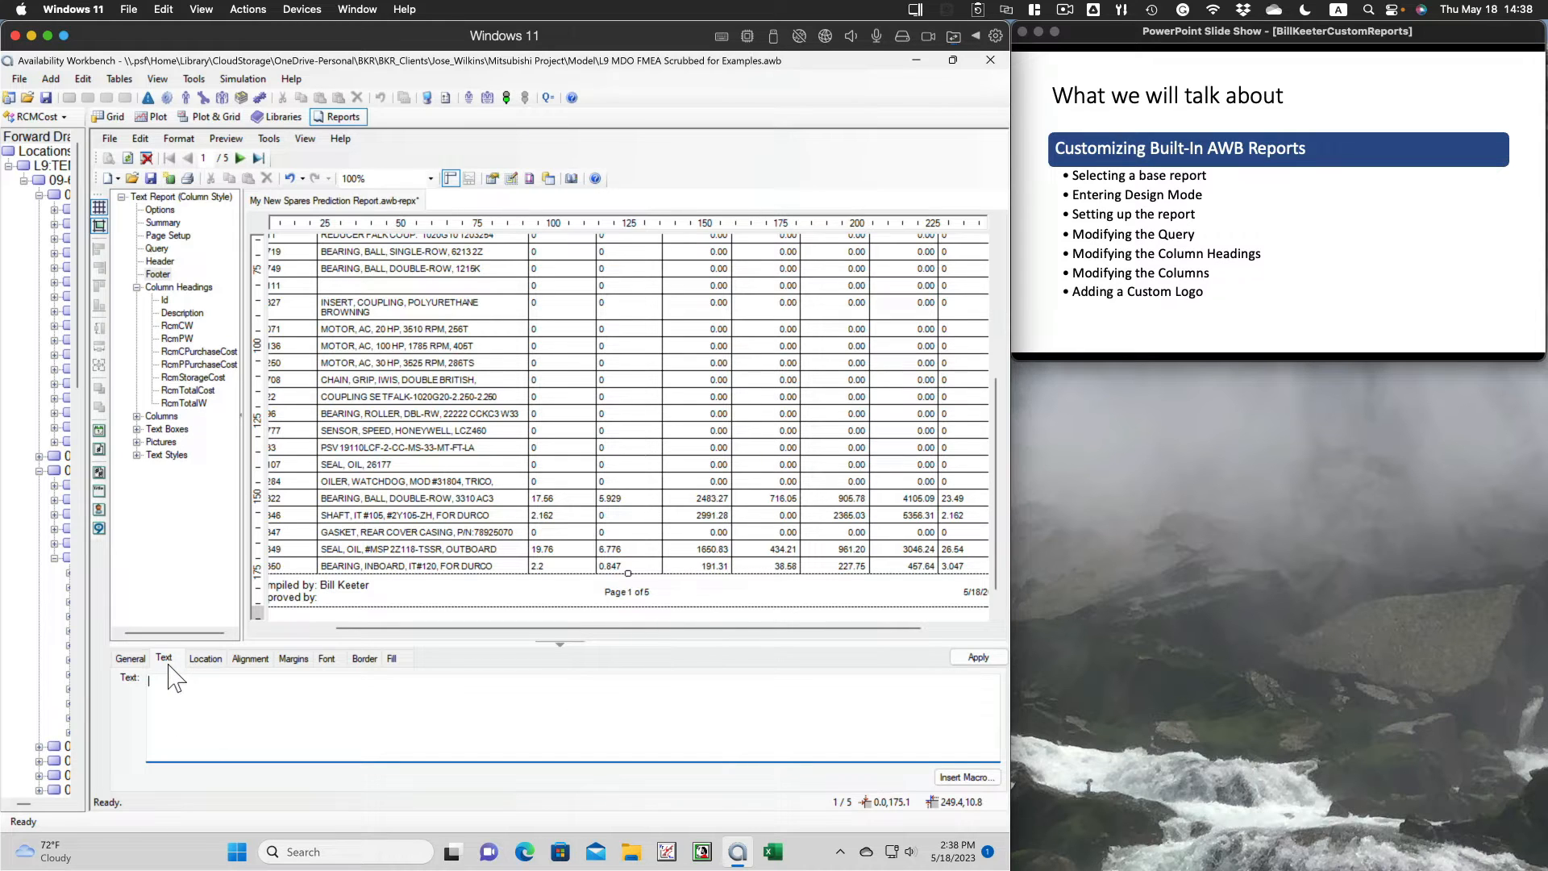
{"action": "left_click", "coordinate": [206, 659]}
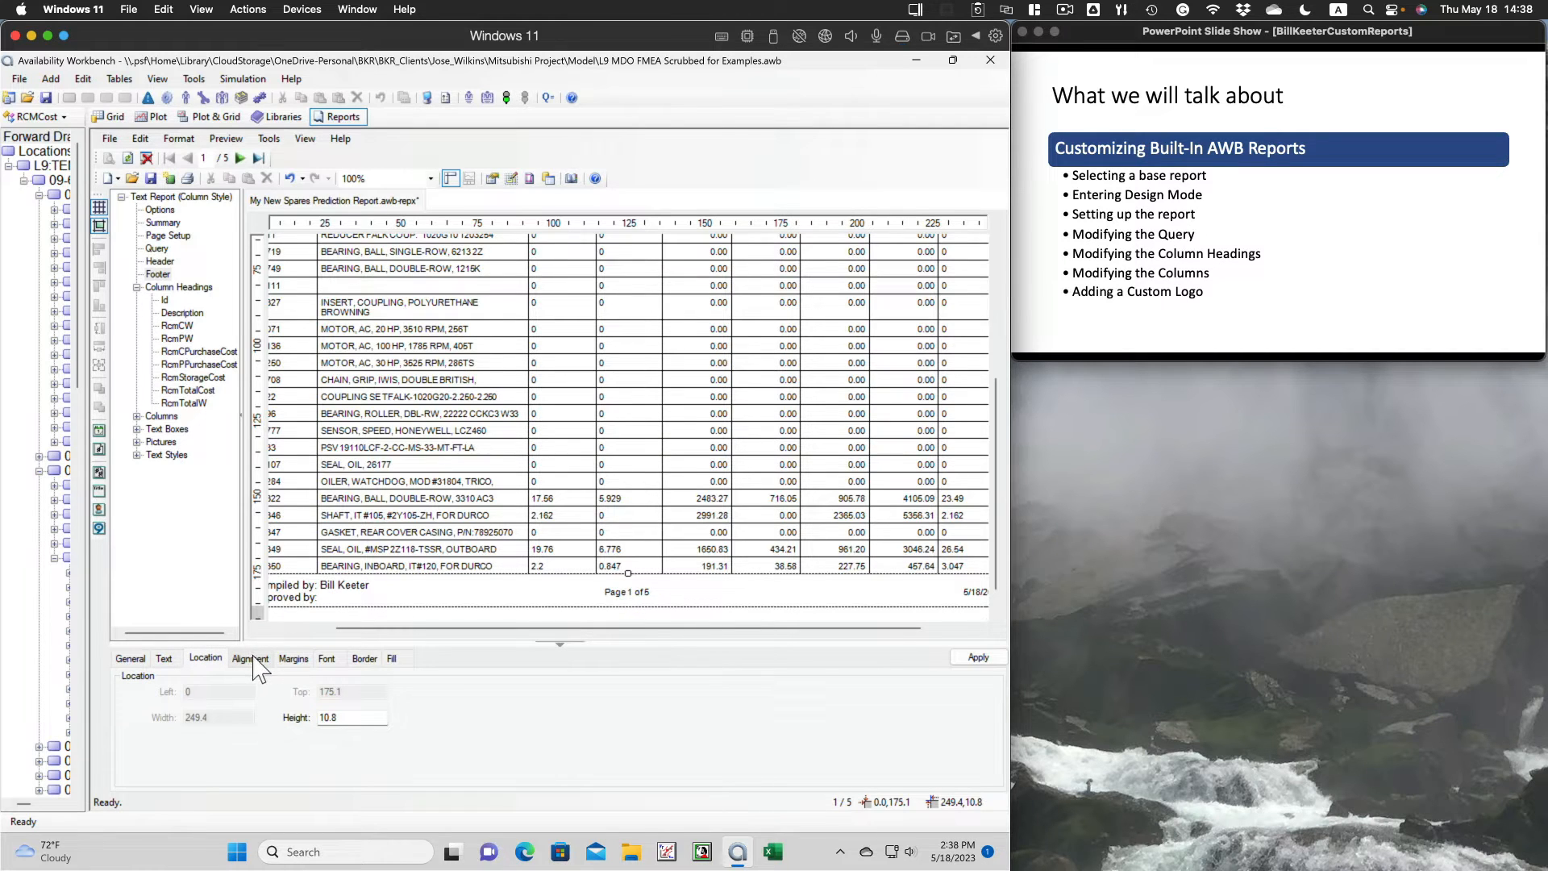
{"action": "left_click", "coordinate": [252, 658]}
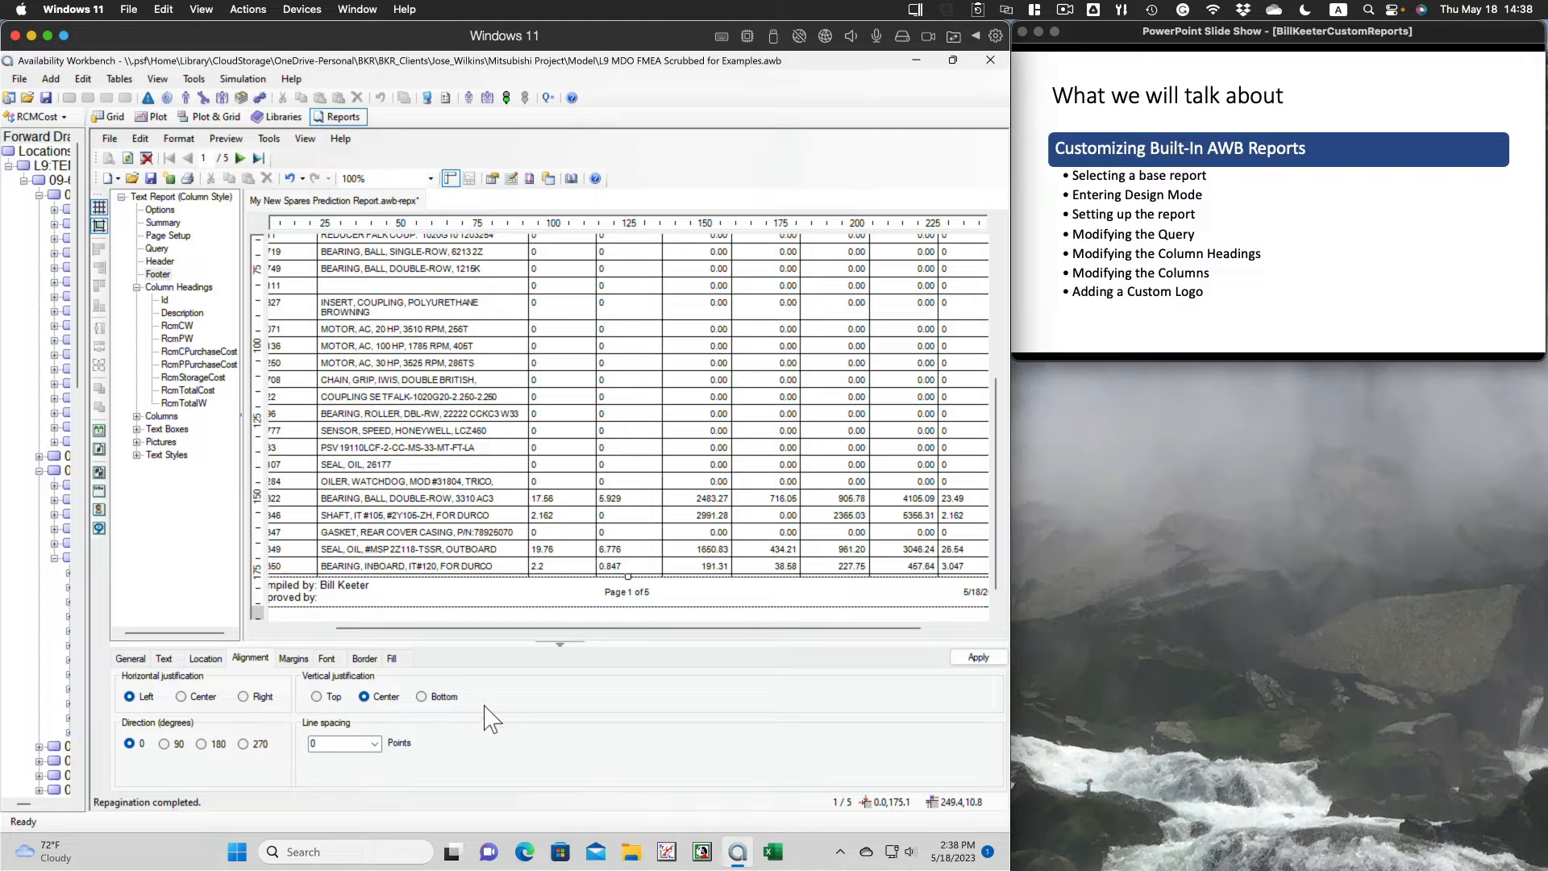
{"action": "left_click", "coordinate": [292, 659]}
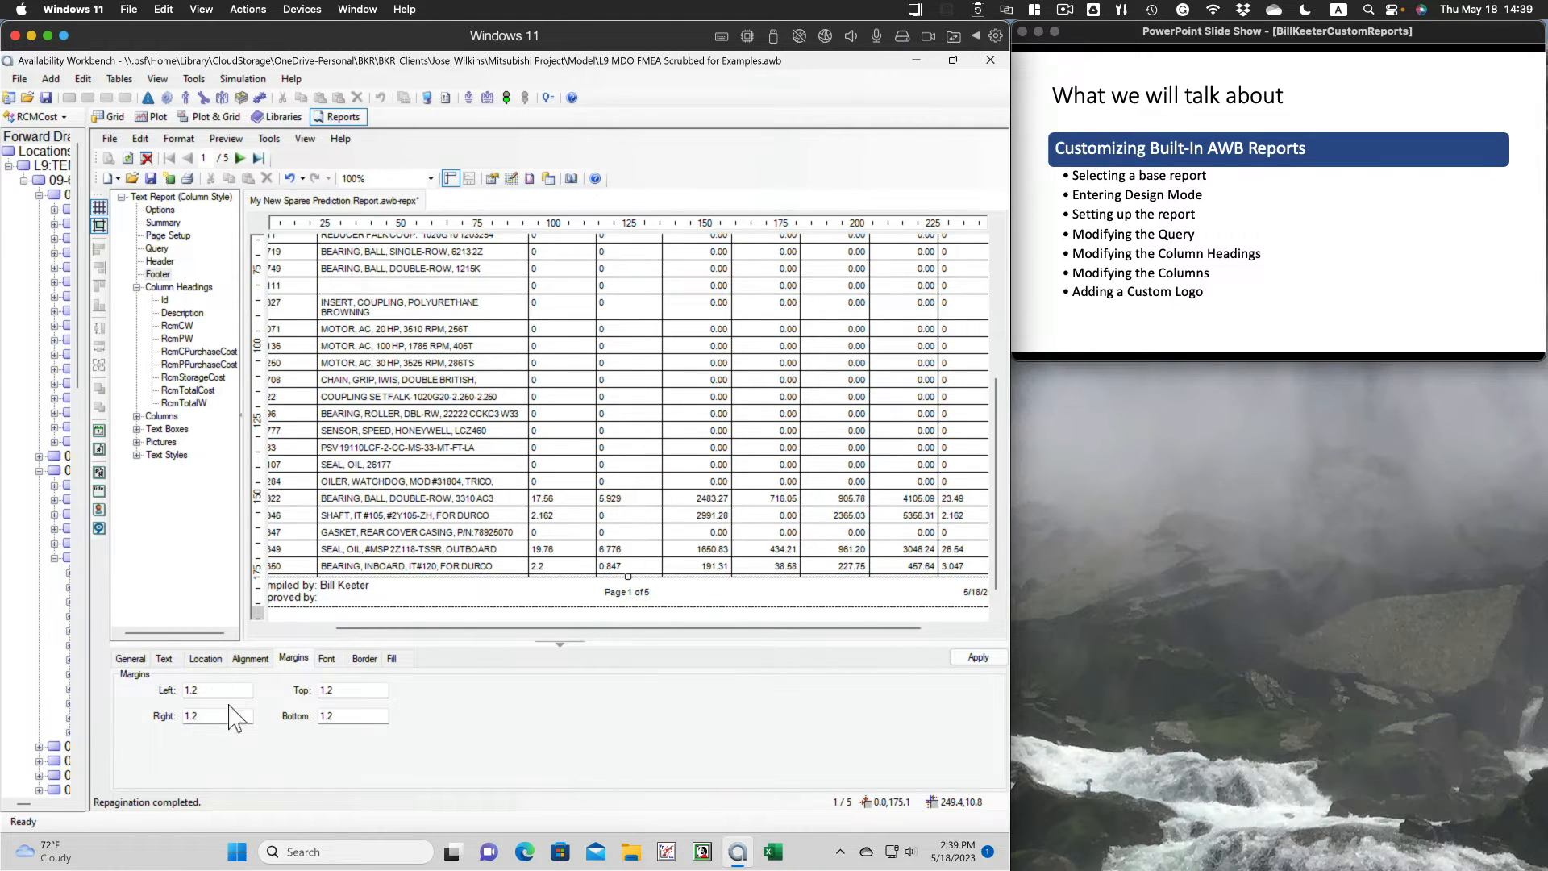
{"action": "left_click", "coordinate": [327, 661]}
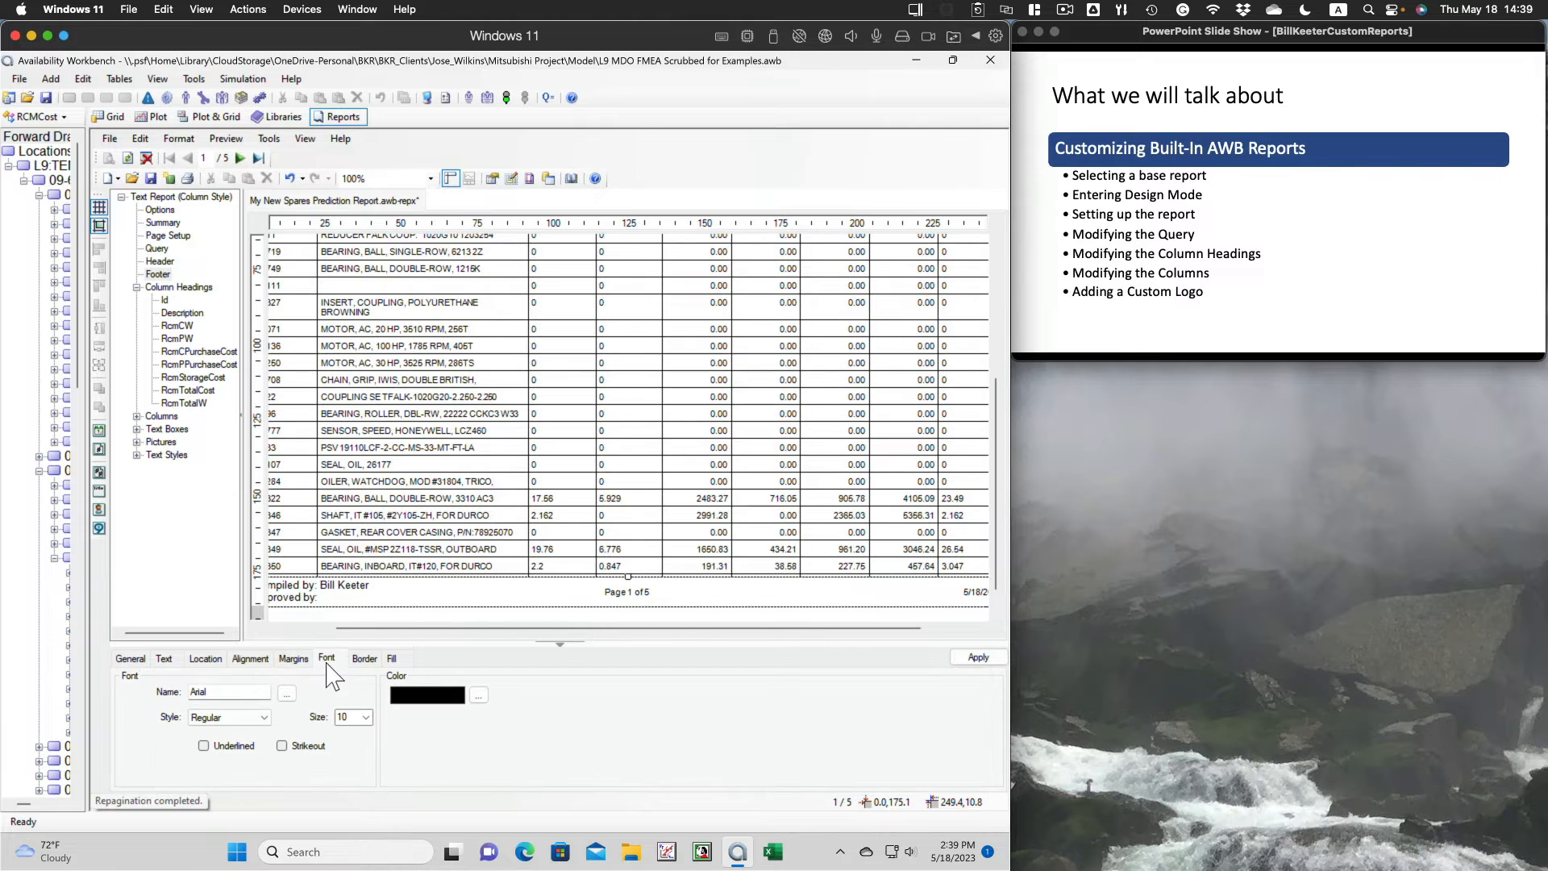
{"action": "left_click", "coordinate": [367, 661]}
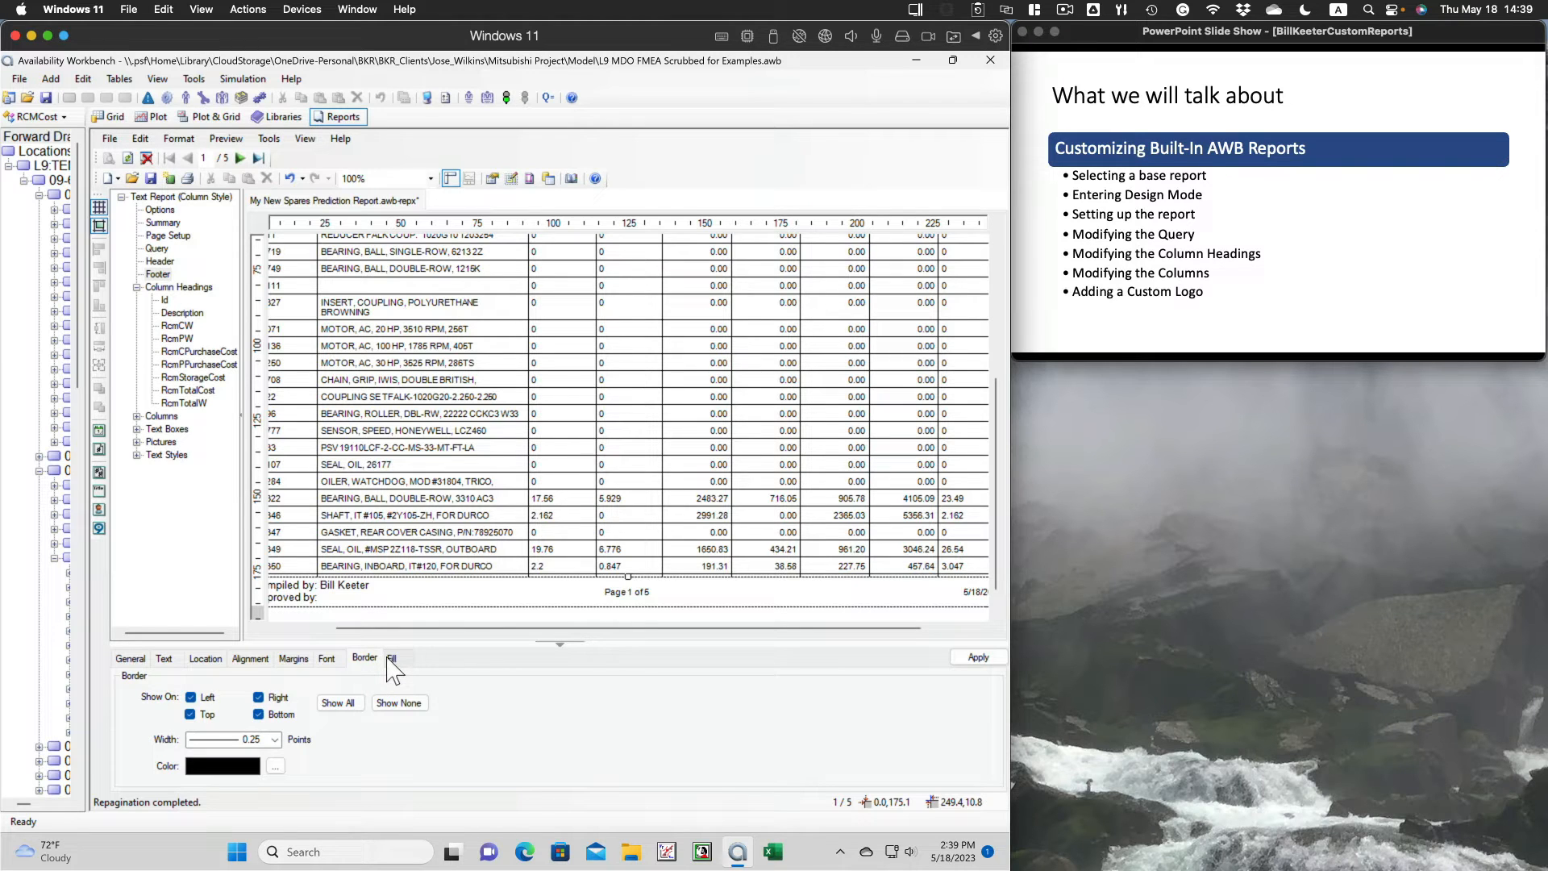
{"action": "left_click", "coordinate": [393, 658]}
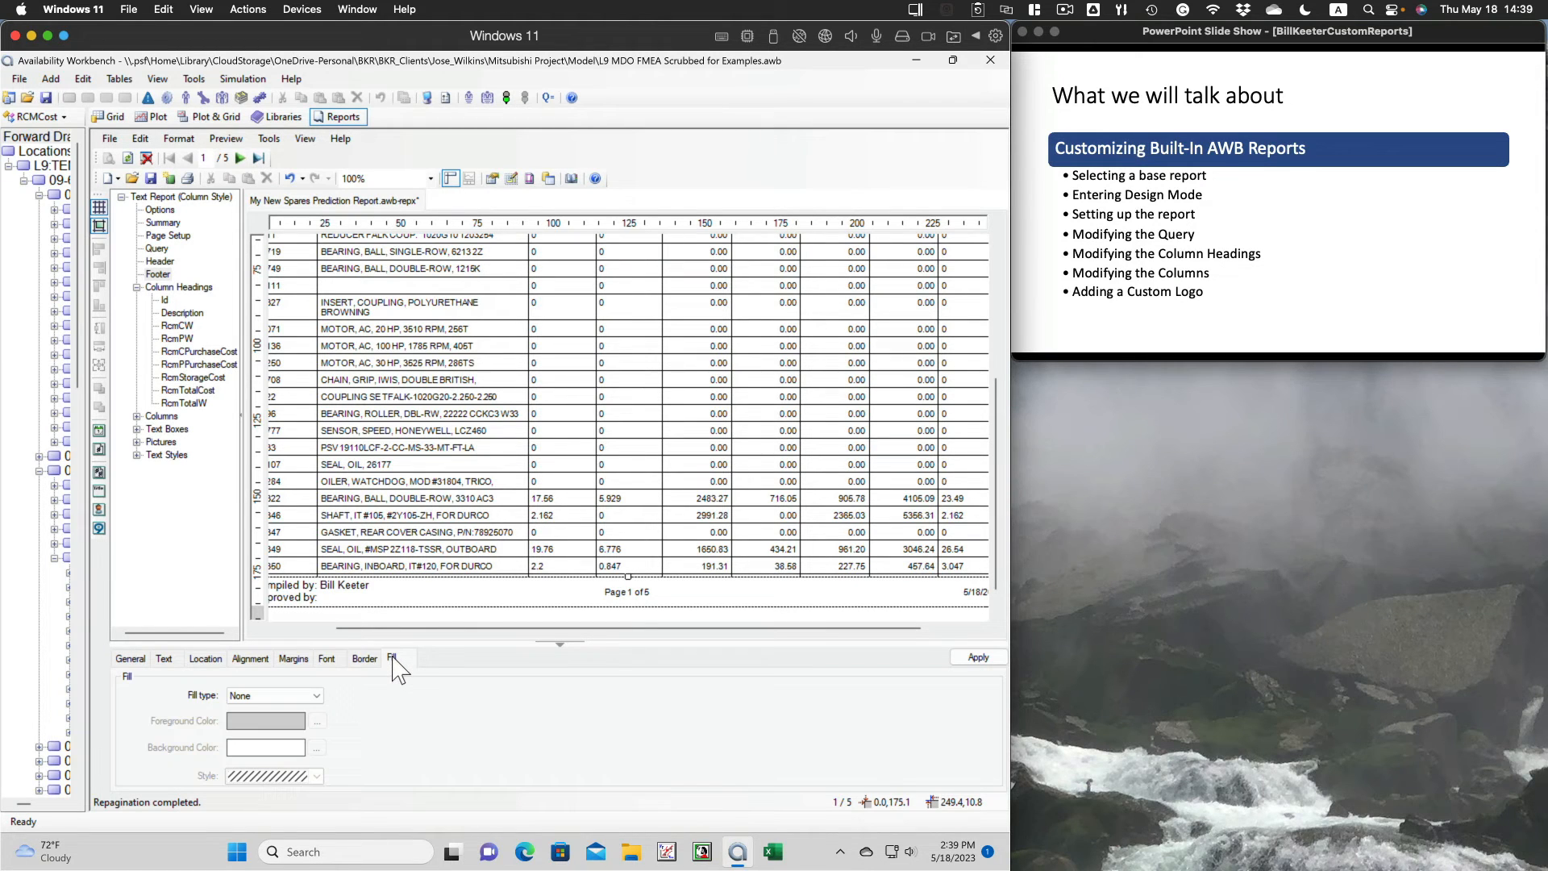
{"action": "left_click", "coordinate": [129, 658]}
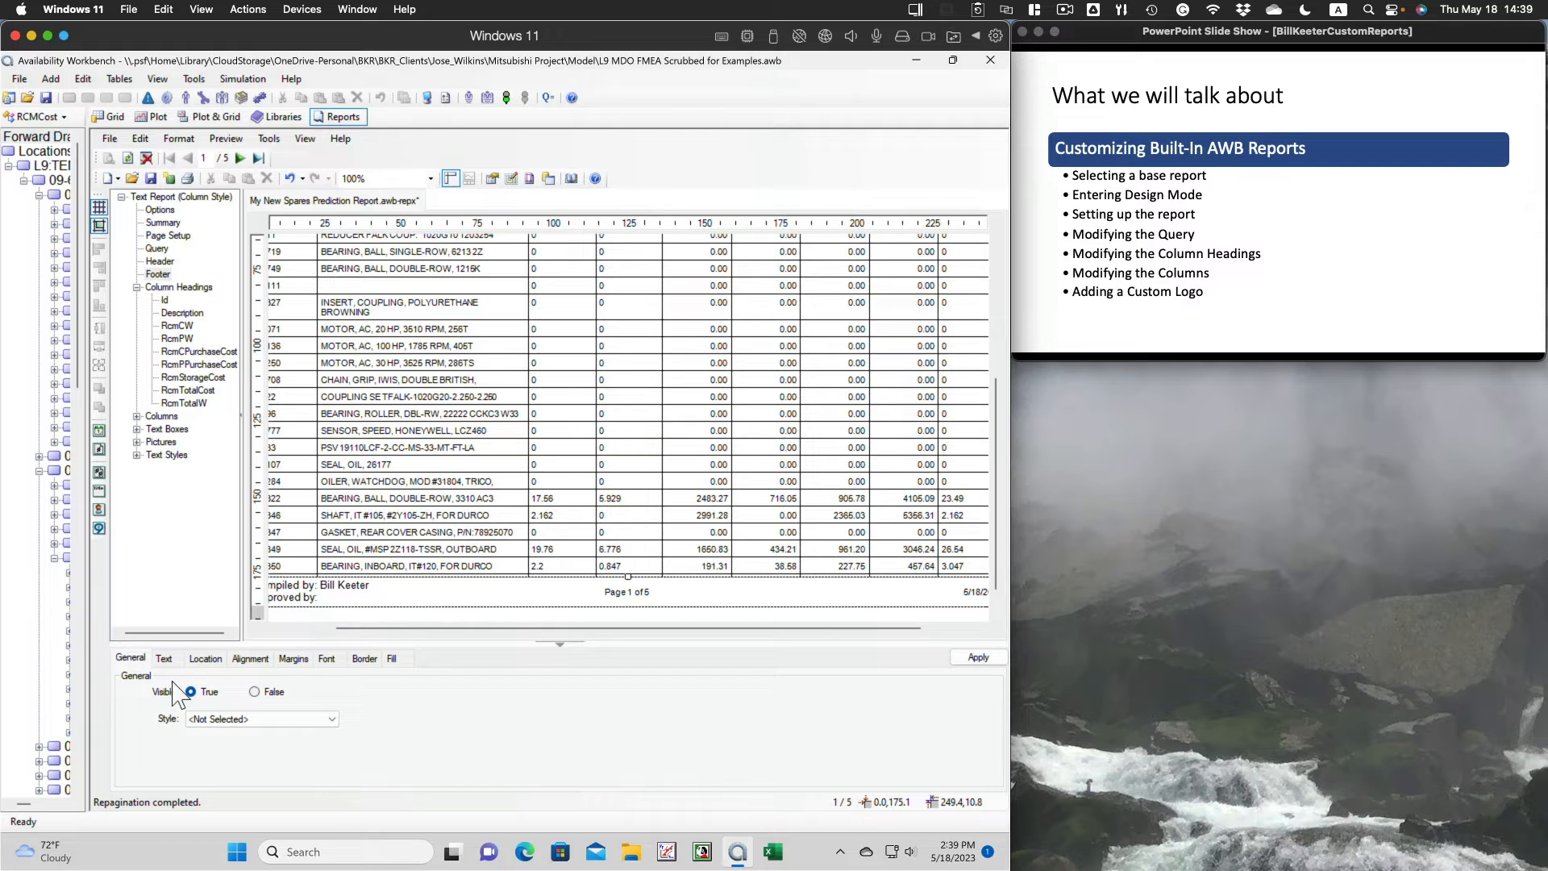
{"action": "left_click", "coordinate": [254, 693]}
{"action": "left_click", "coordinate": [191, 693]}
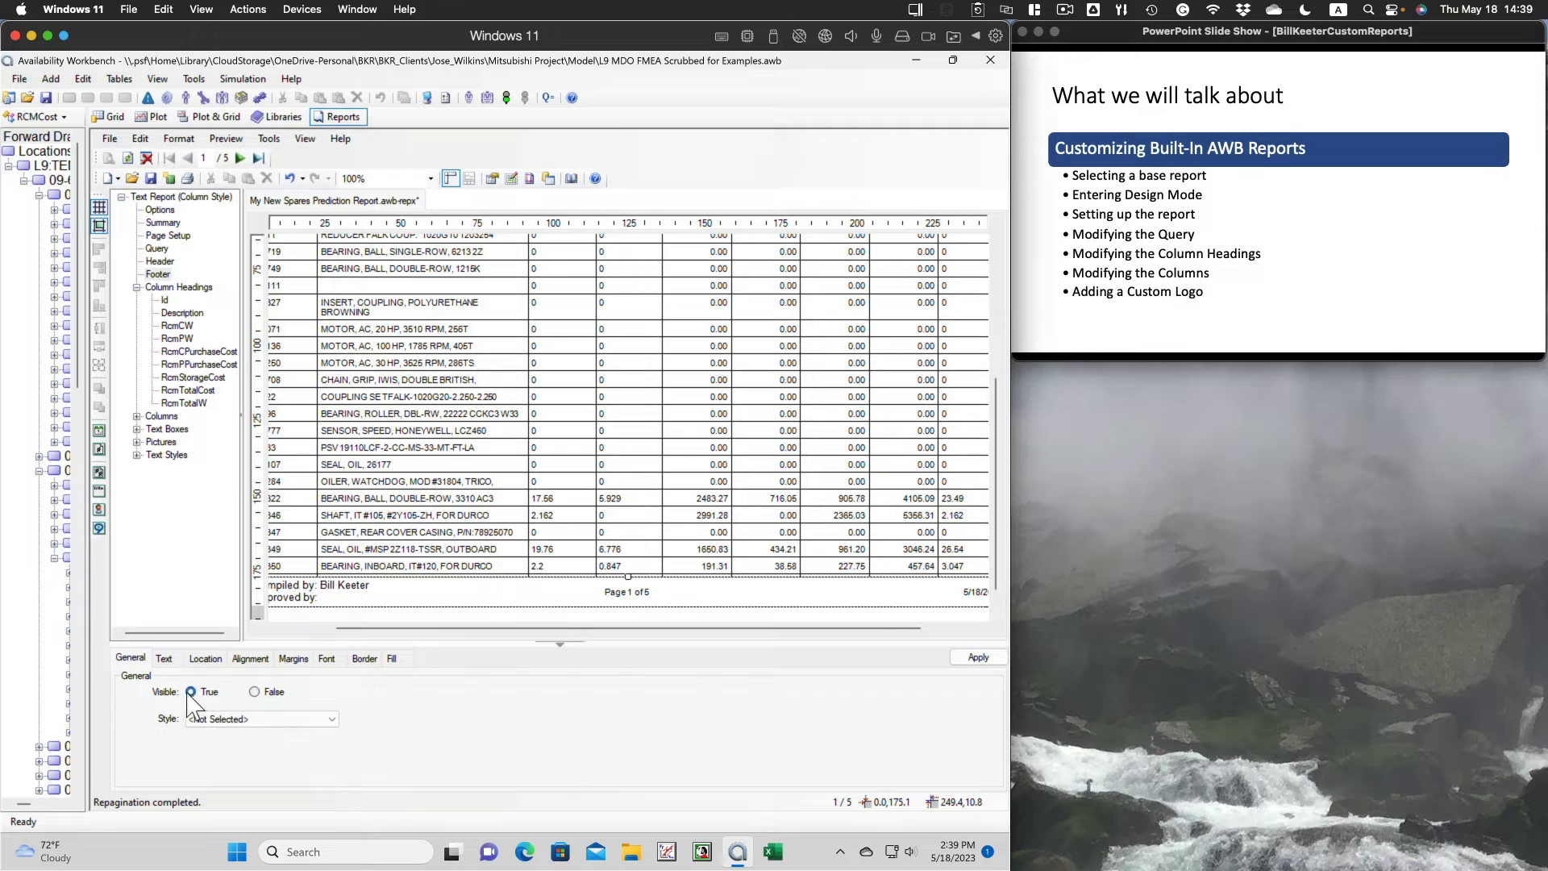
{"action": "left_click", "coordinate": [206, 658]}
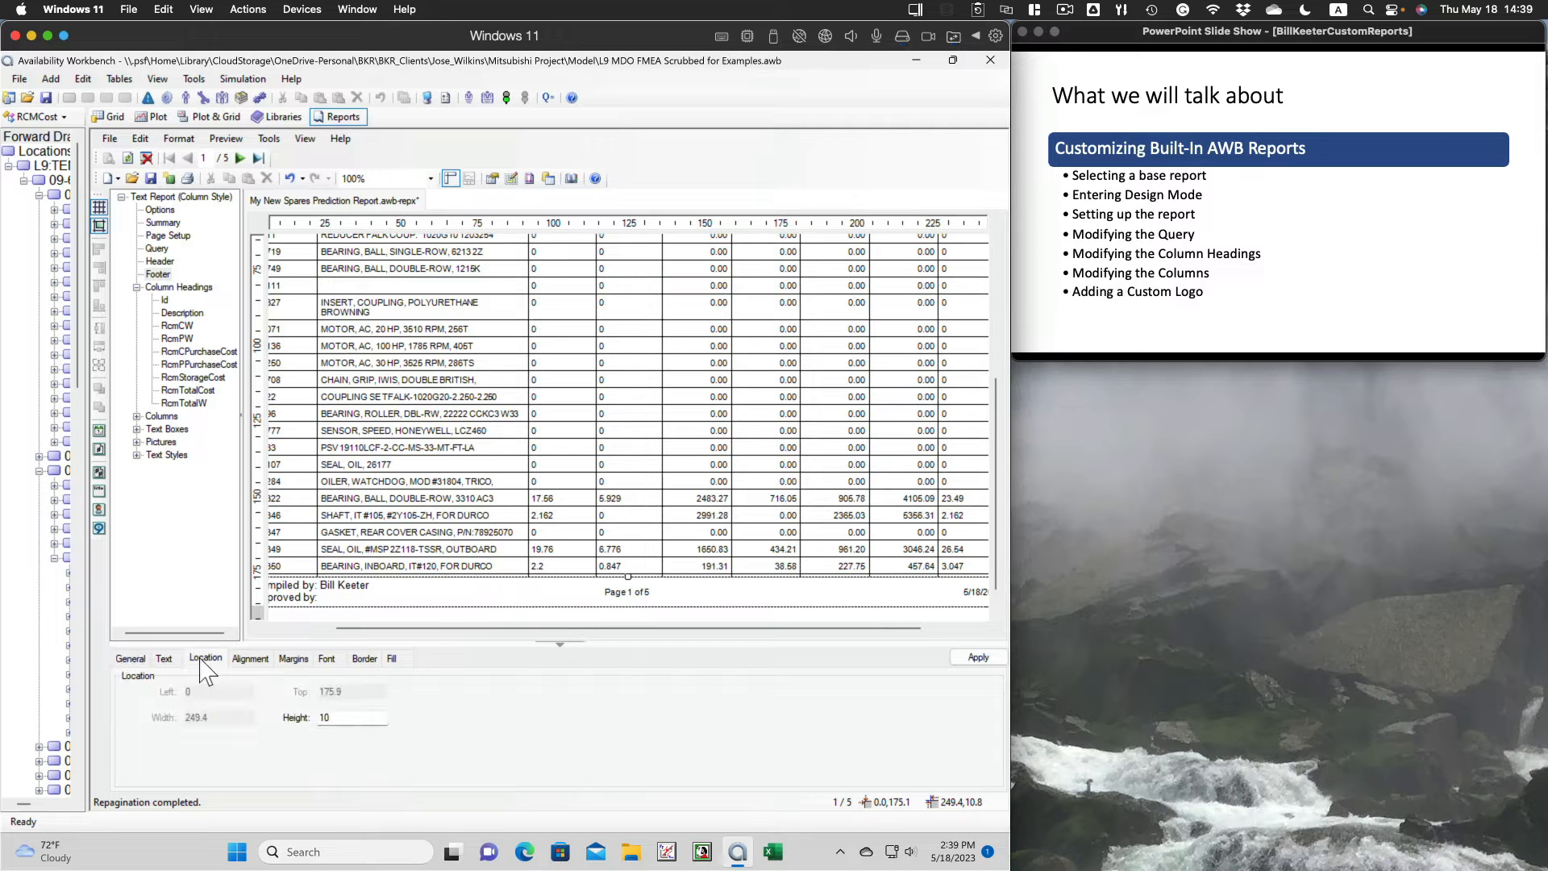
{"action": "left_click", "coordinate": [251, 659]}
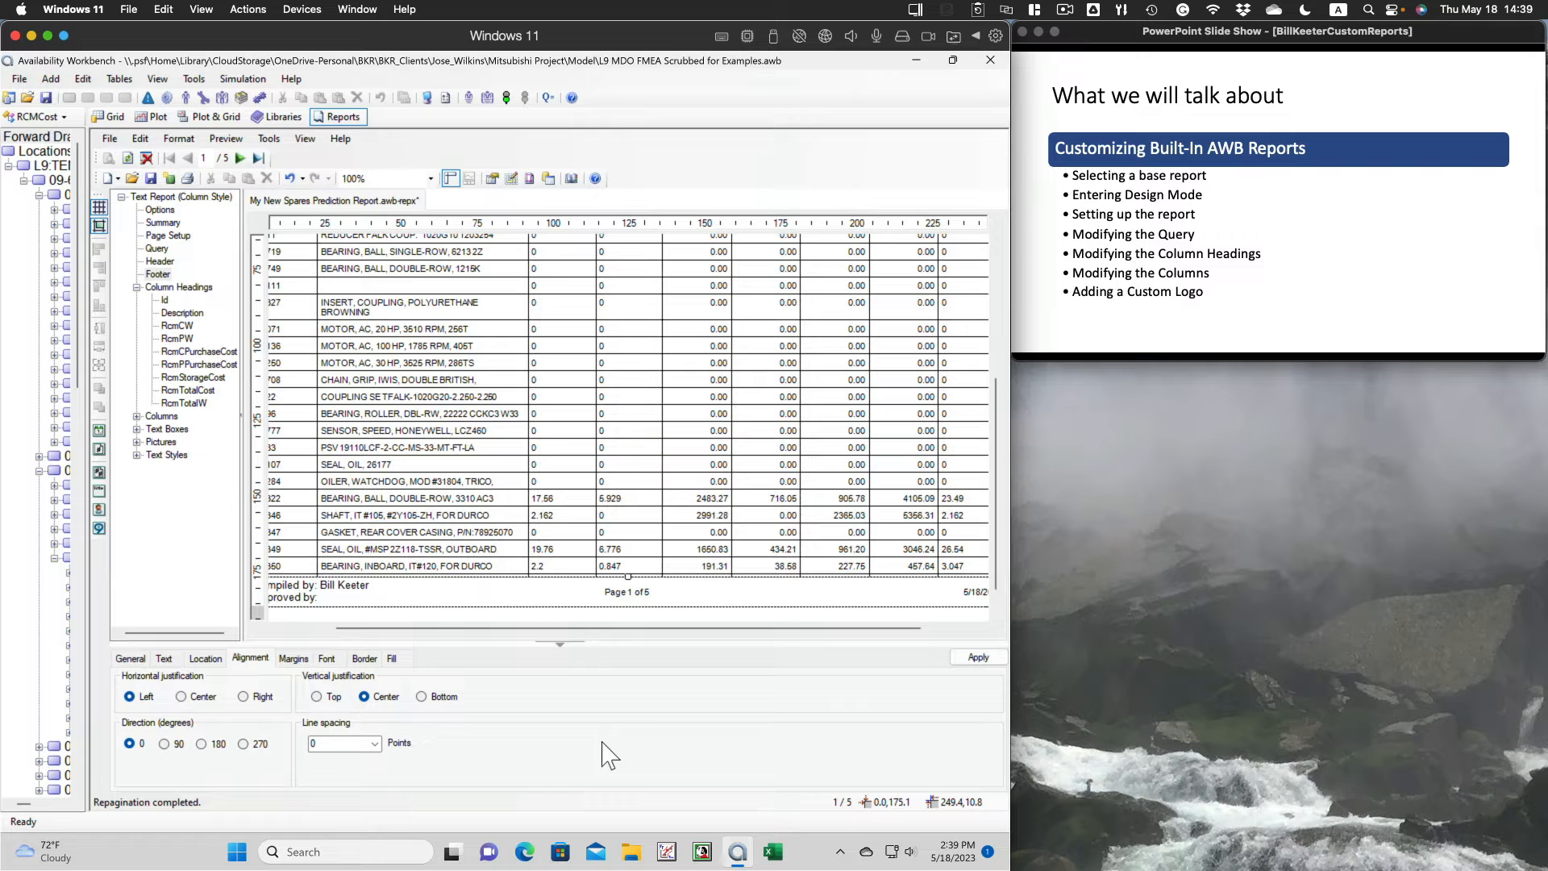
- Apply the footer settings and save the report
{"action": "left_click", "coordinate": [974, 658]}
{"action": "left_click", "coordinate": [150, 179]}
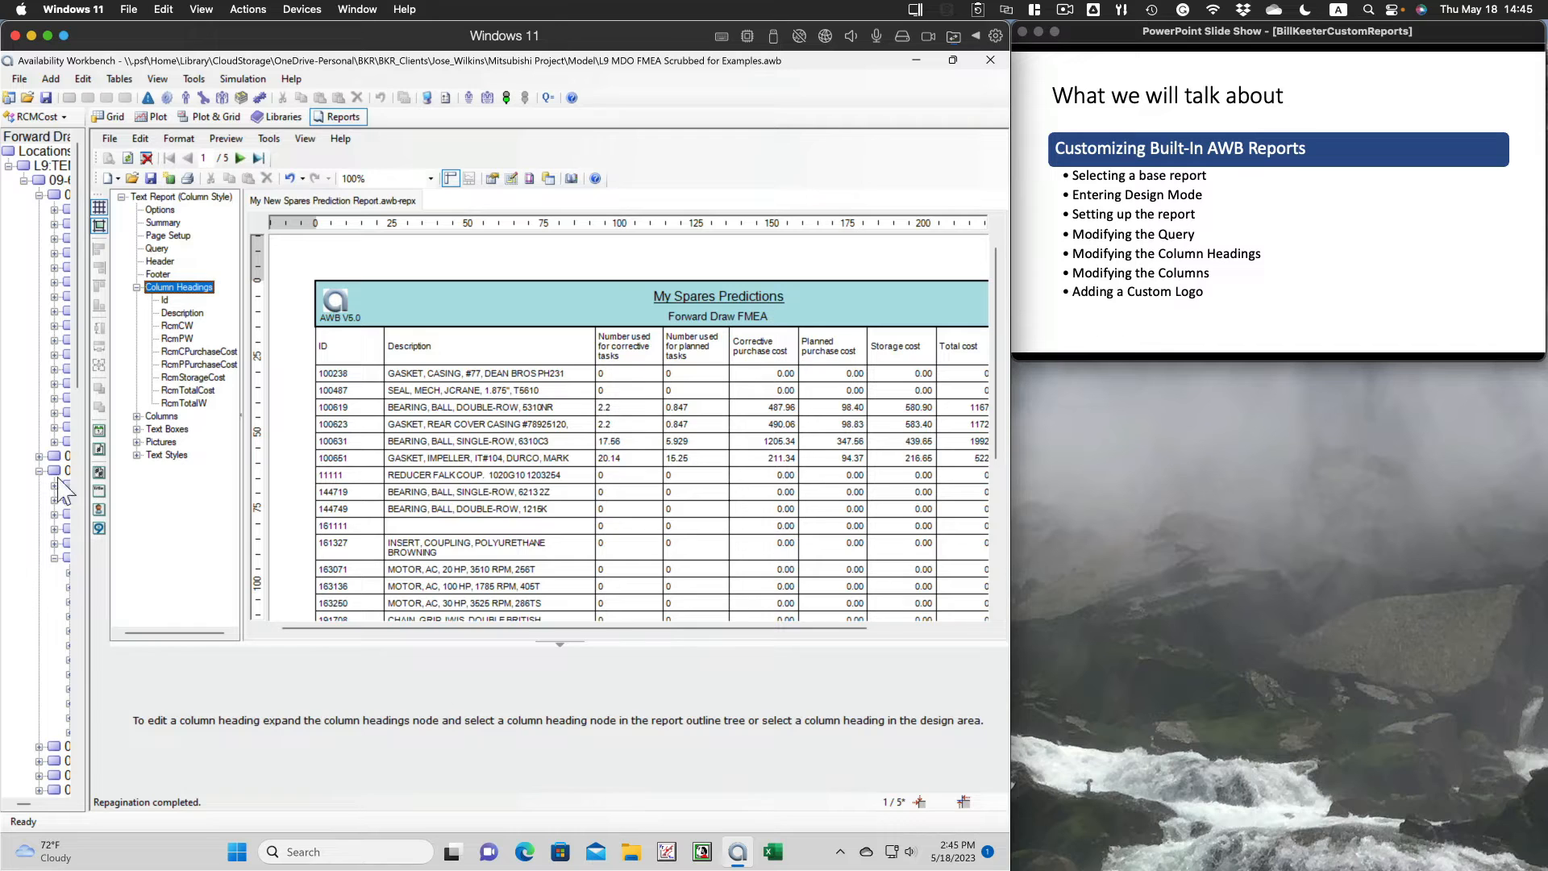
- Center the Id column heading horizontally and replace its text with "Stores P/N"
{"action": "left_click", "coordinate": [166, 300]}
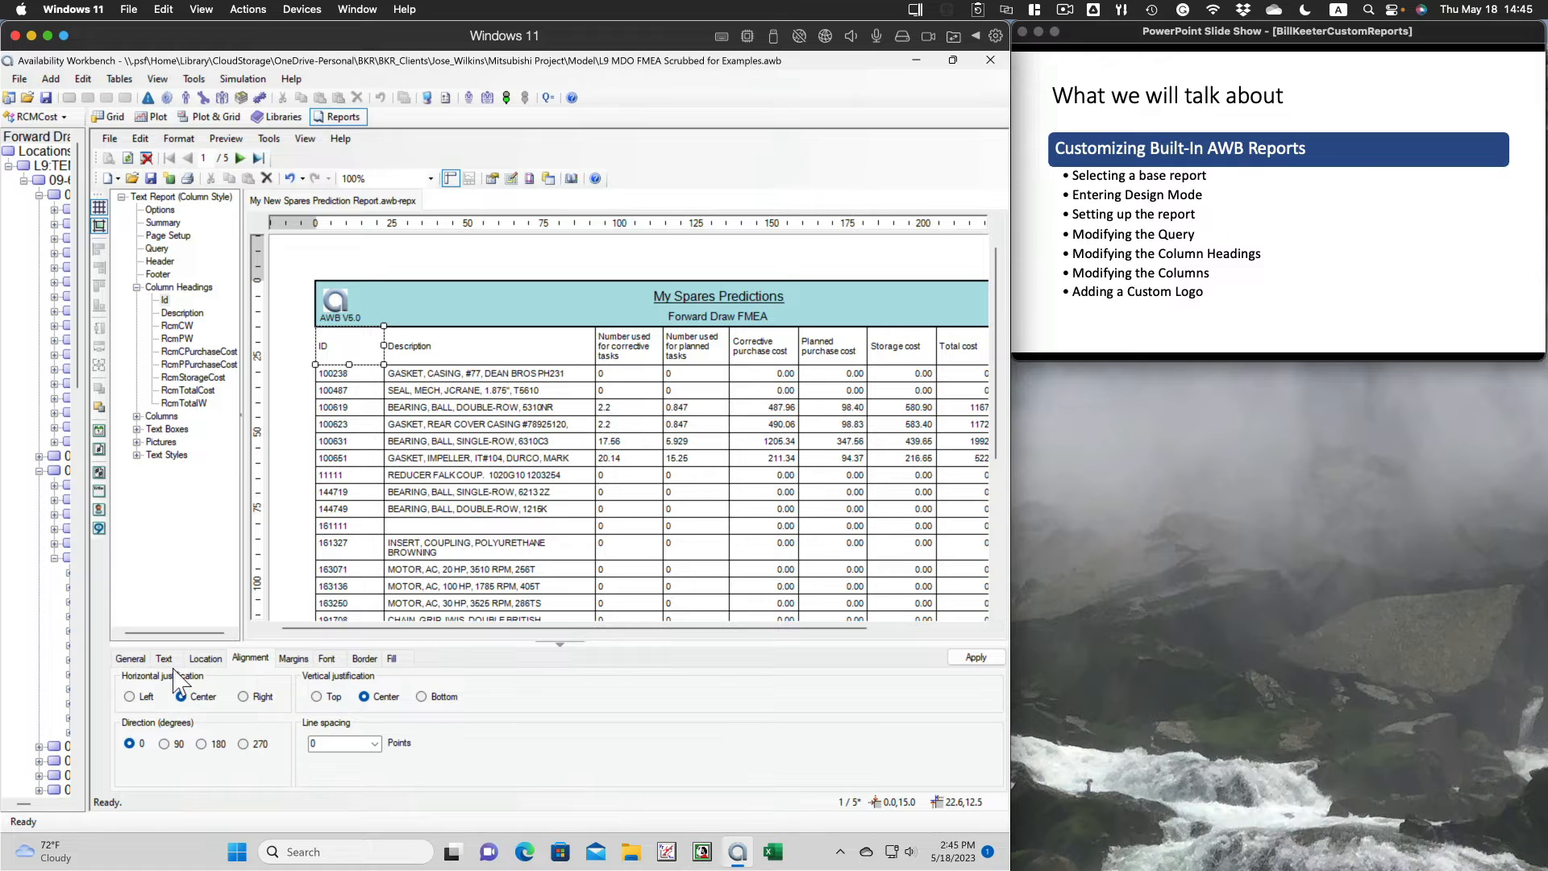
{"action": "left_click", "coordinate": [164, 658]}
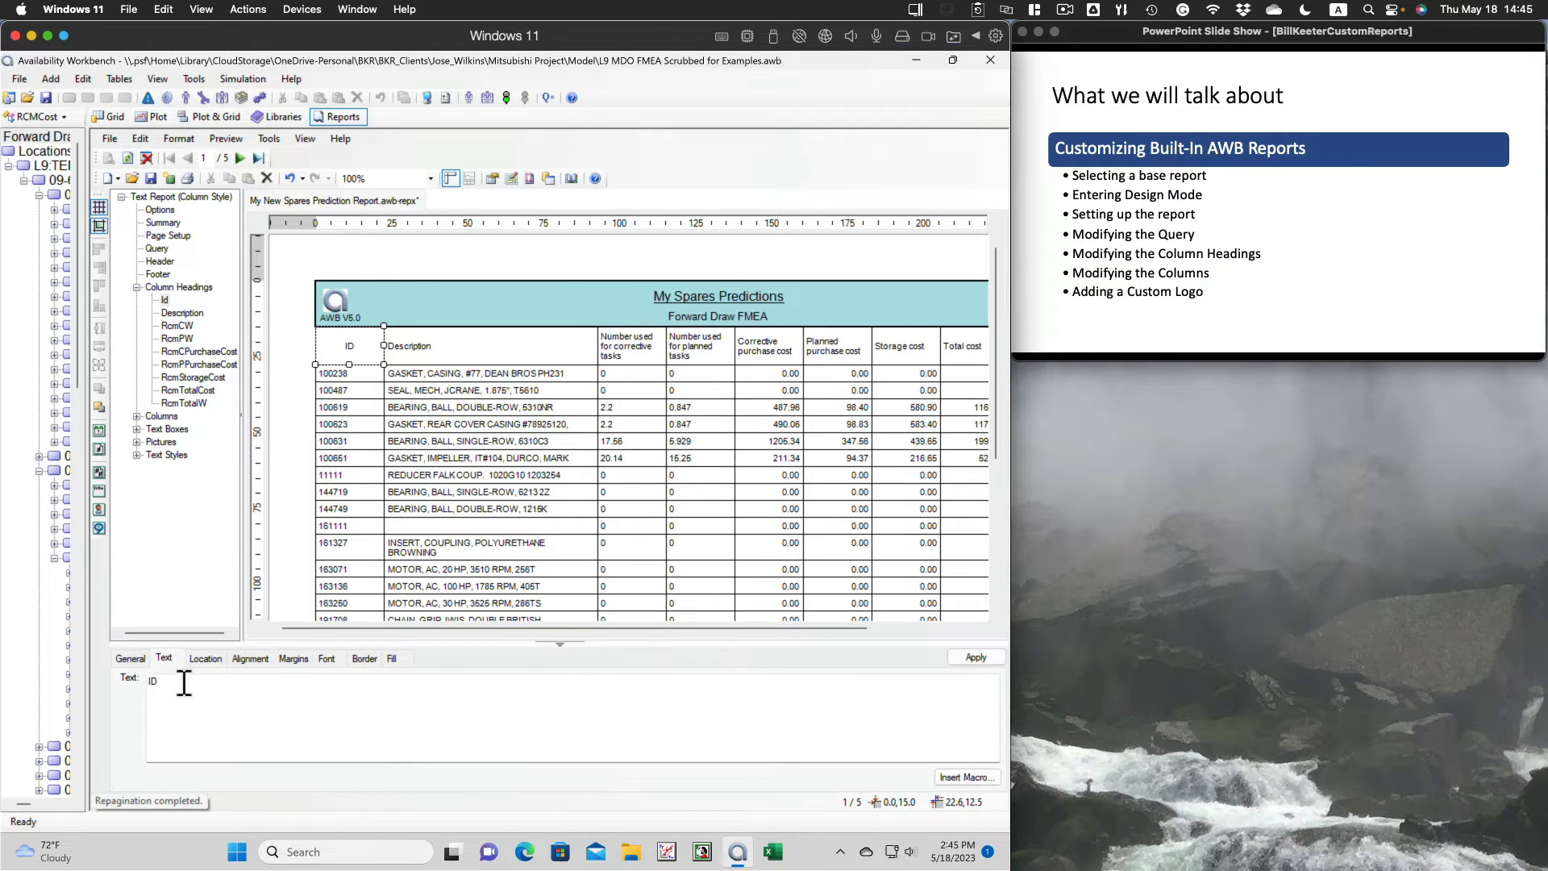
{"action": "left_click", "coordinate": [181, 684]}
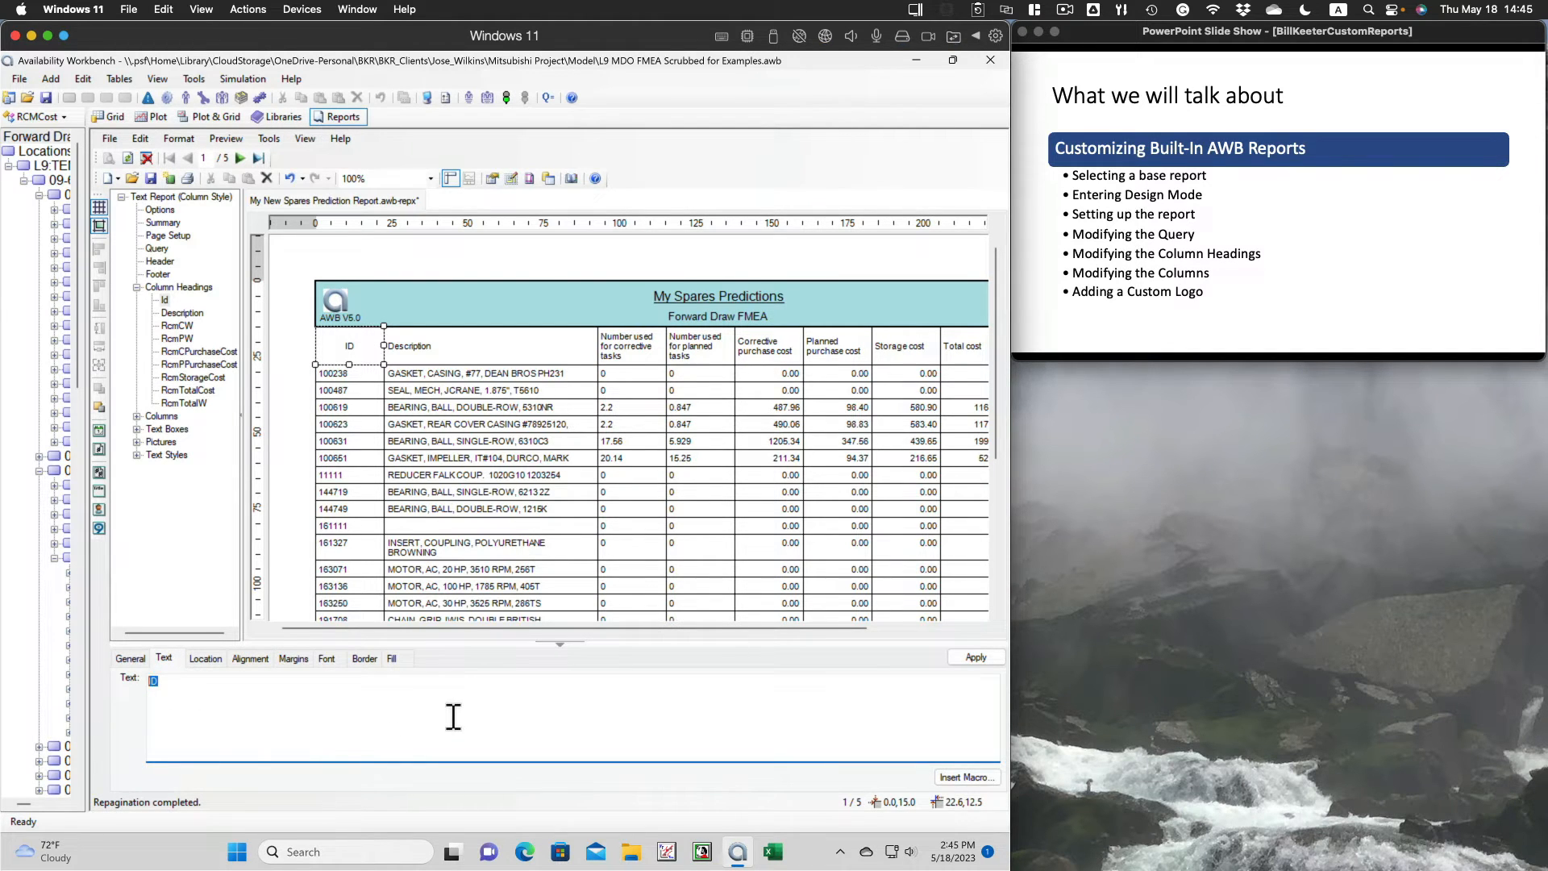
{"action": "type", "text": "Stores P/N"}
- Examine the Id column heading's location, alignment, margins, font, border and fill settings
{"action": "left_click", "coordinate": [211, 660]}
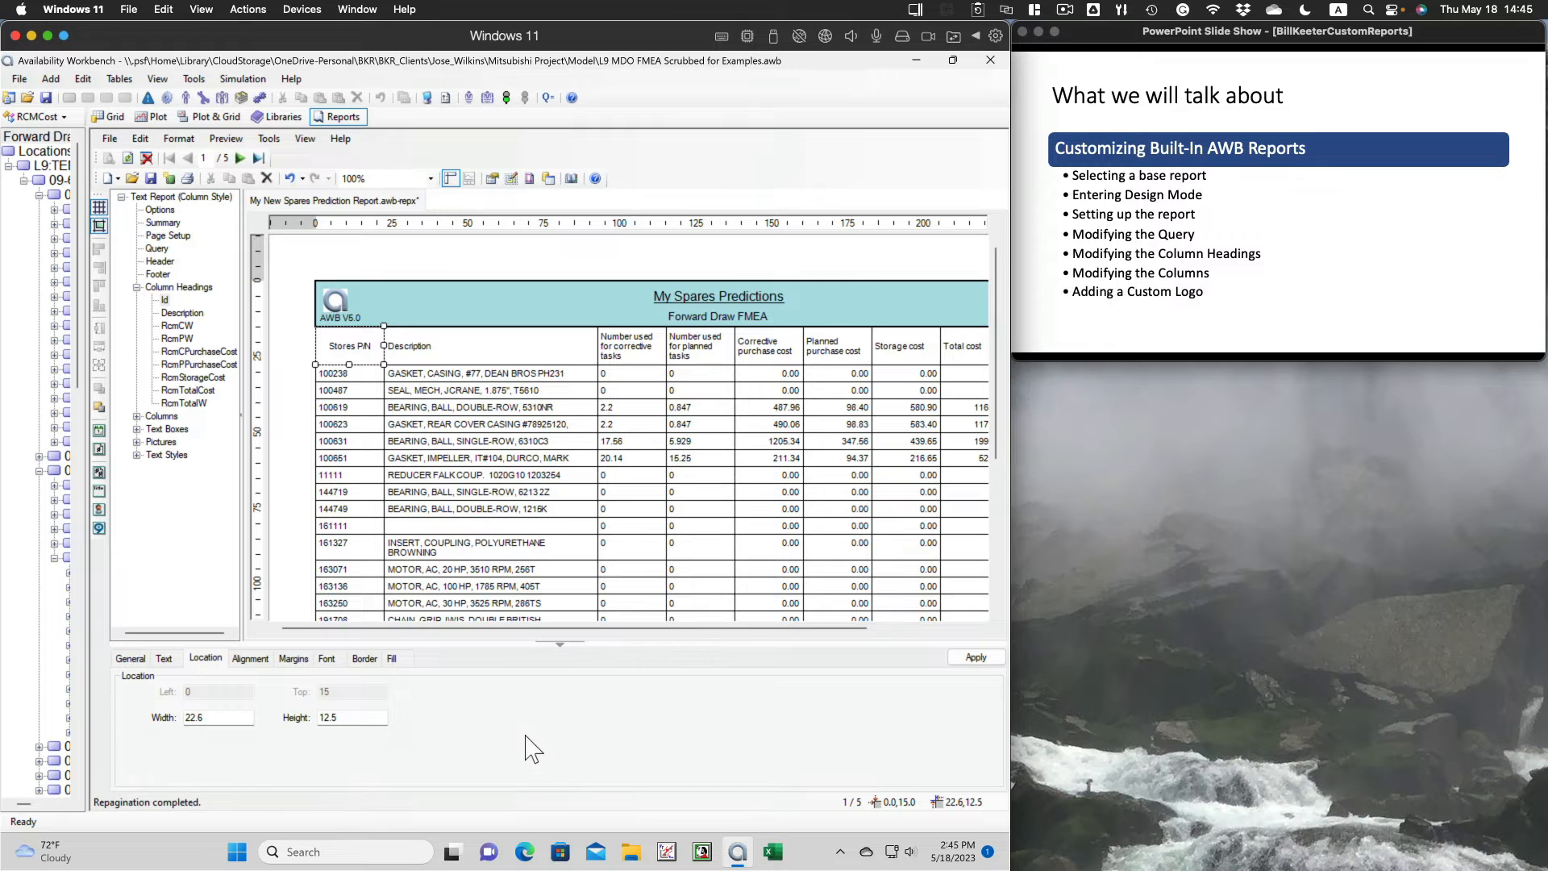
{"action": "left_click", "coordinate": [249, 659]}
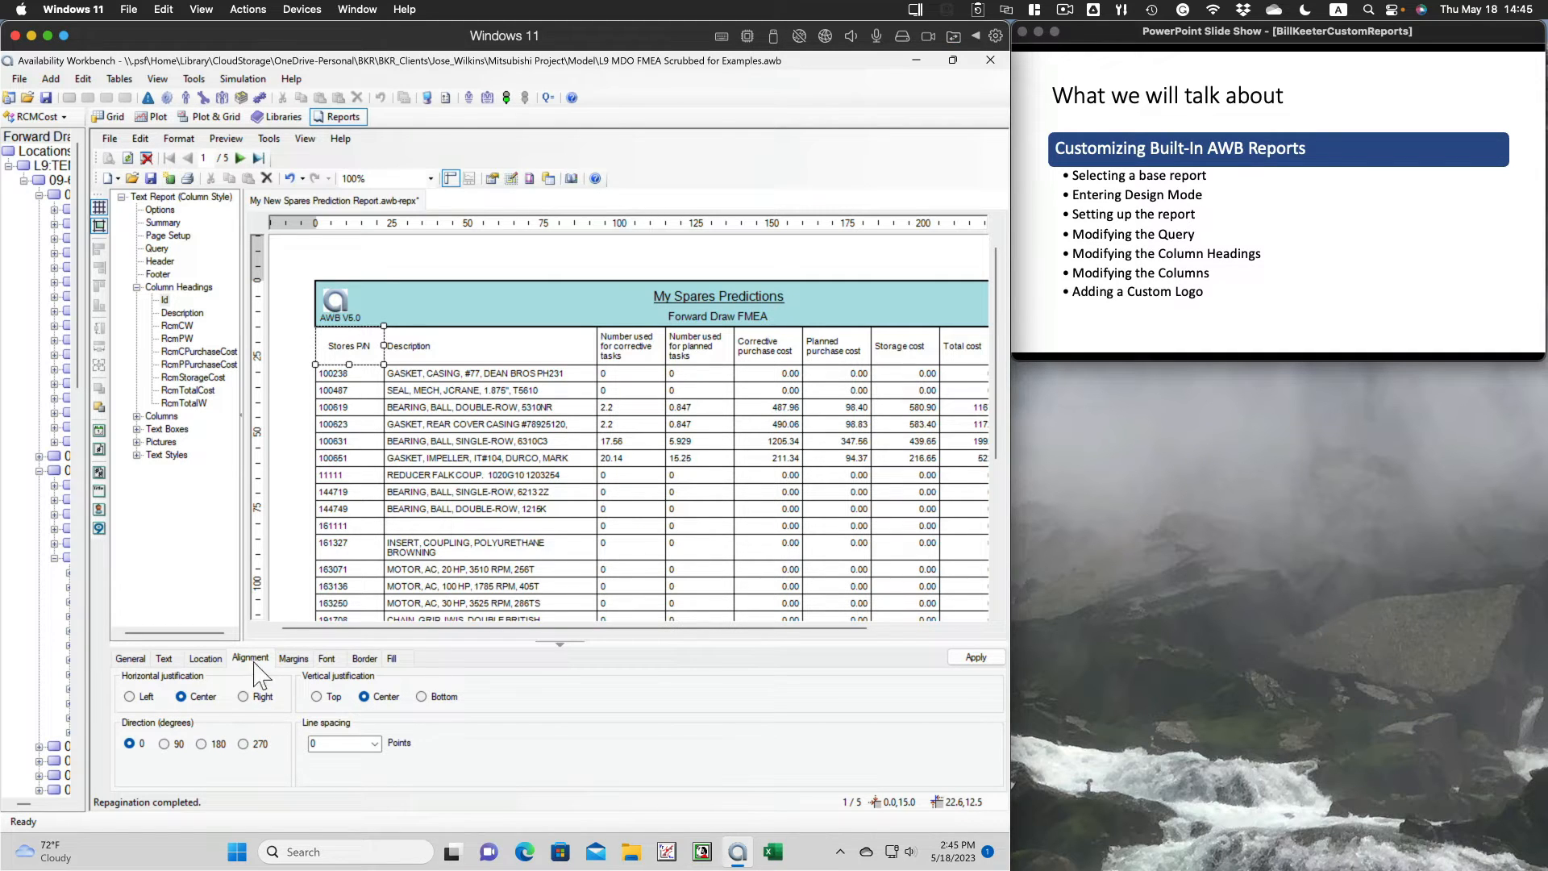
{"action": "left_click", "coordinate": [295, 659]}
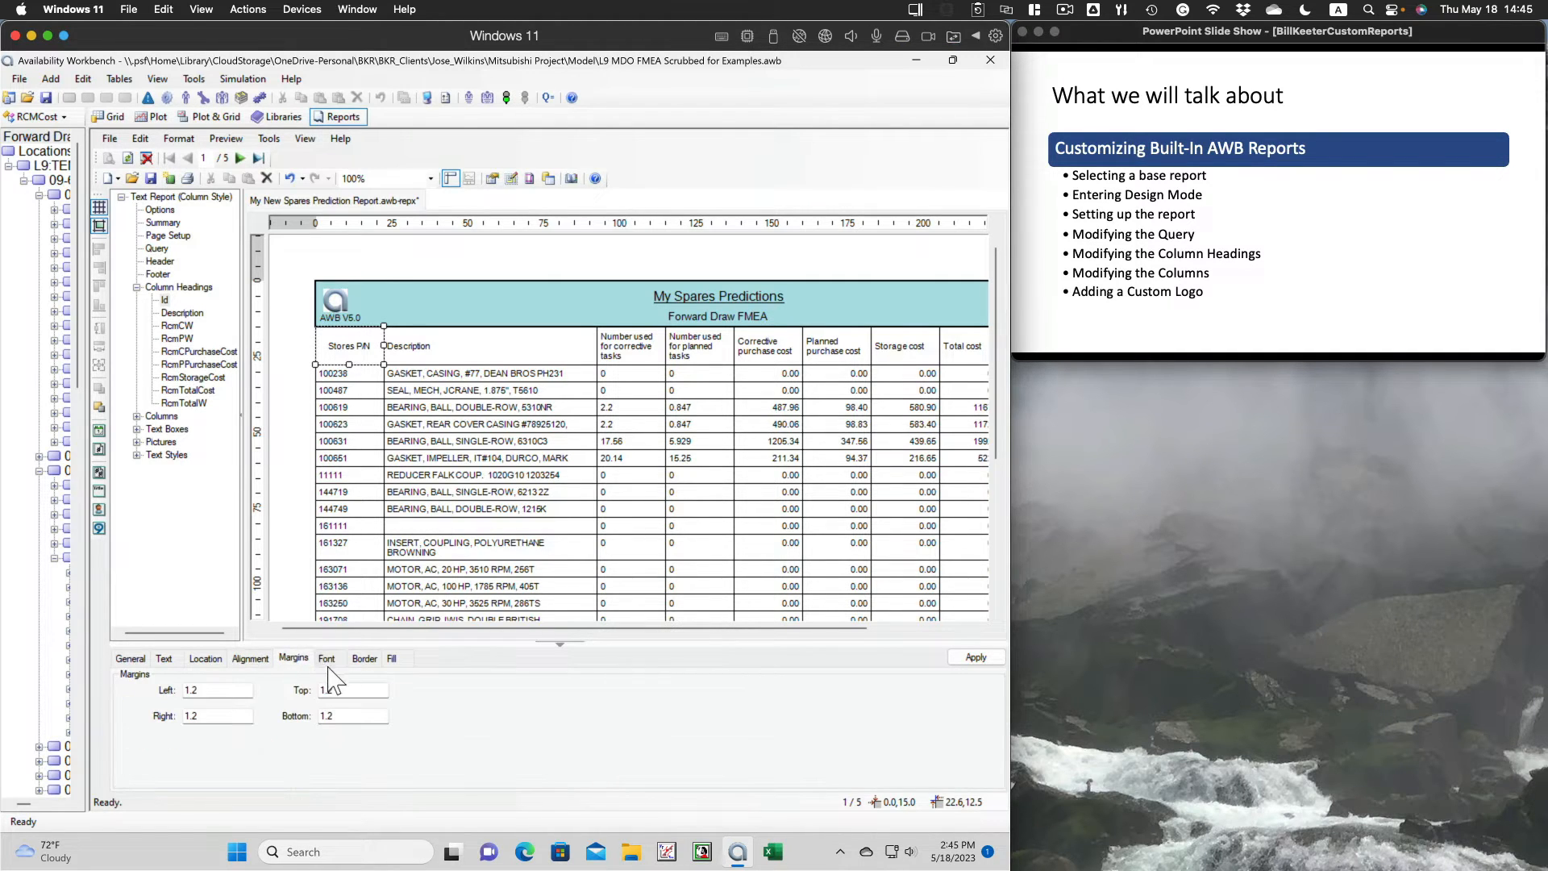
{"action": "left_click", "coordinate": [327, 659]}
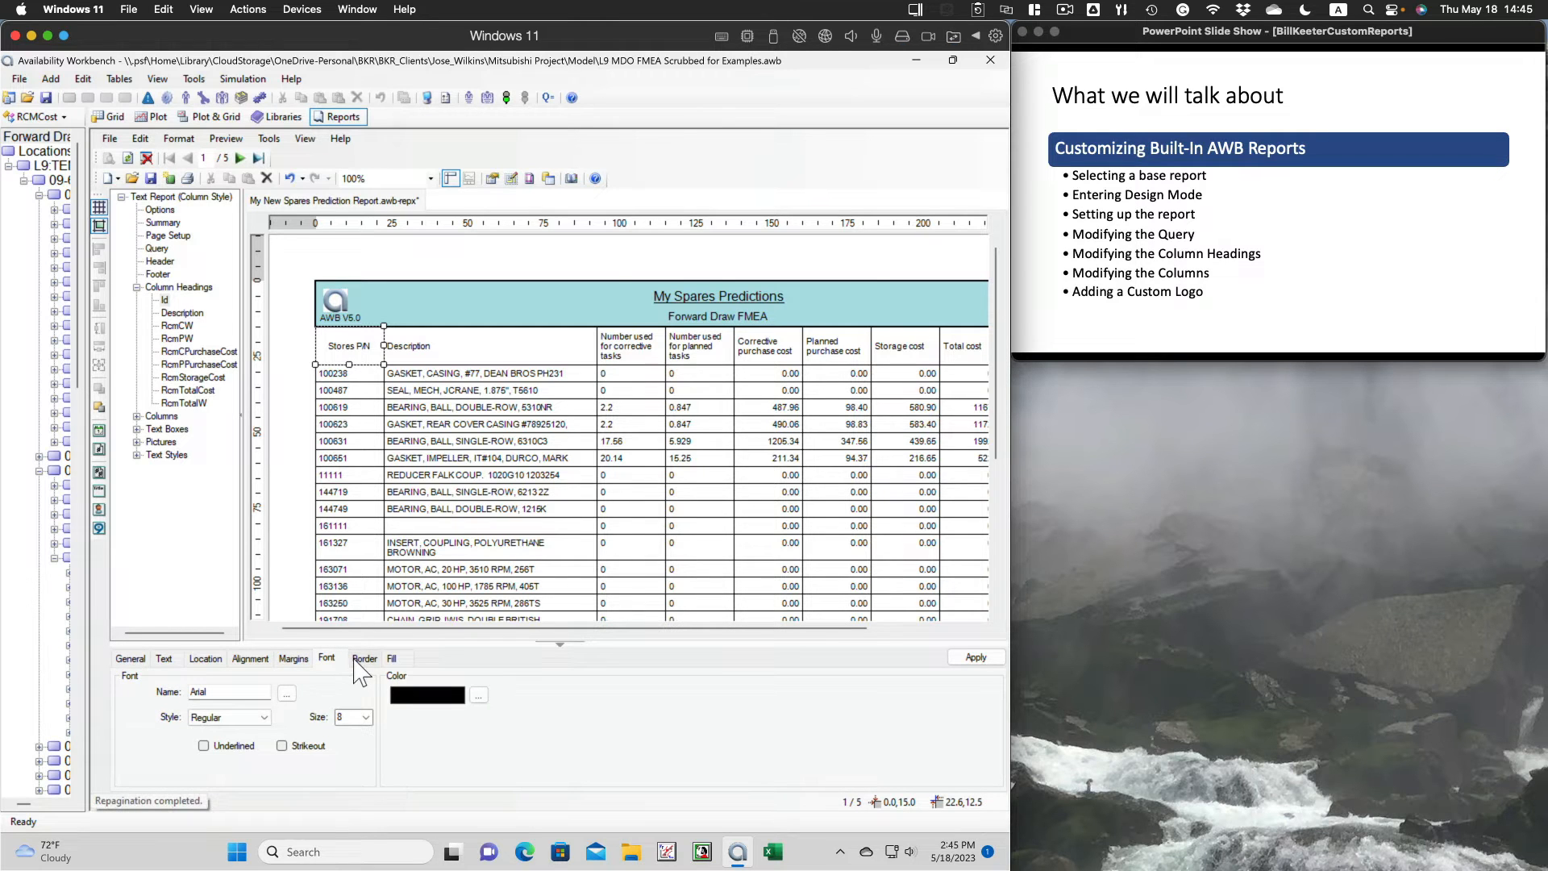
{"action": "left_click", "coordinate": [363, 660]}
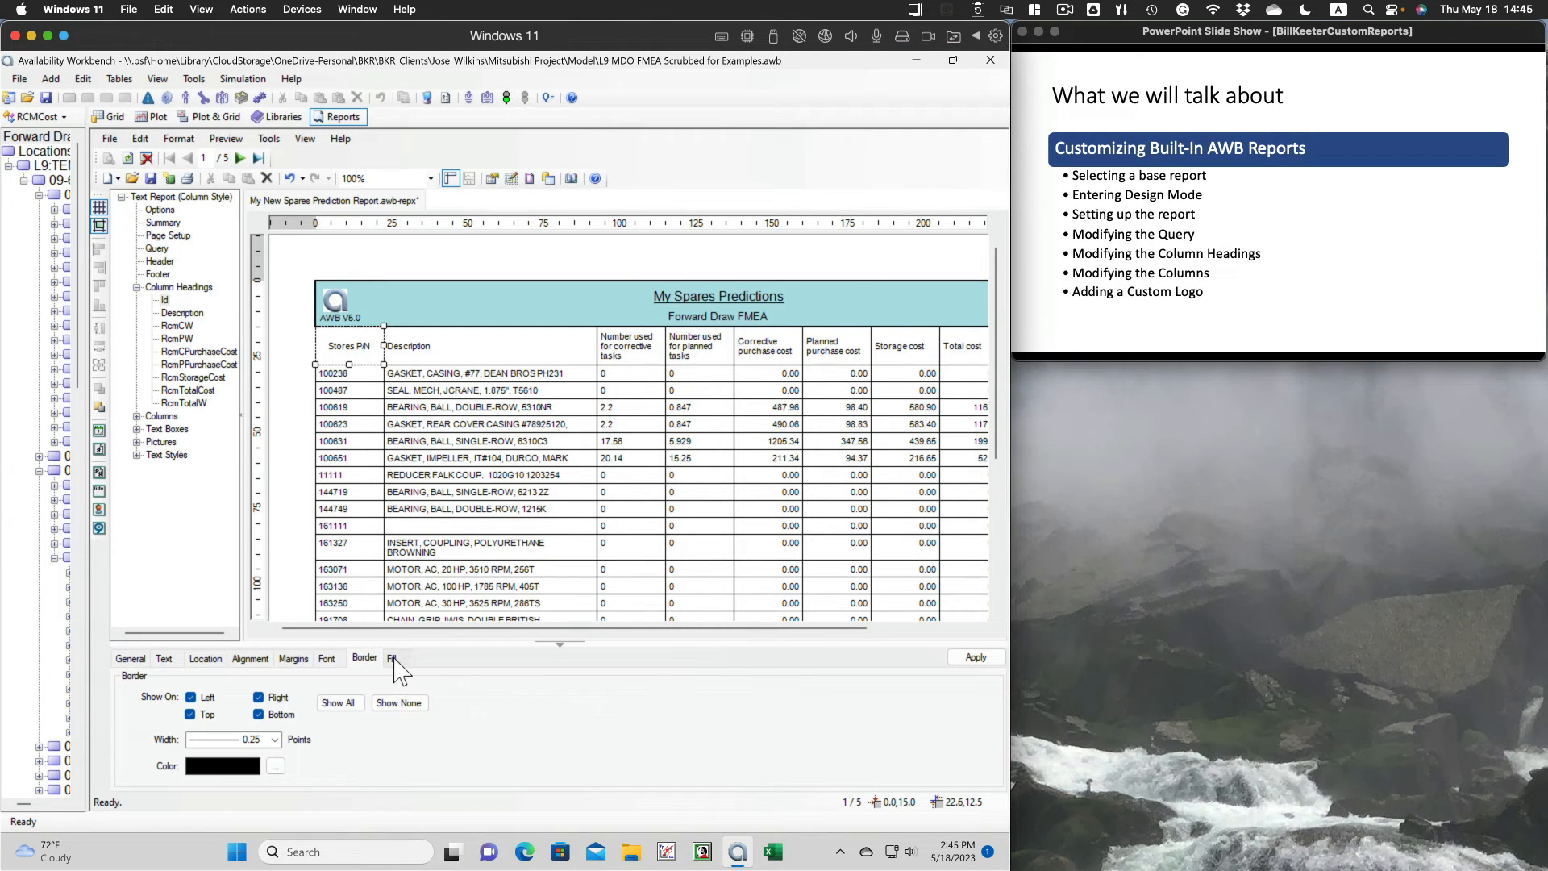
{"action": "left_click", "coordinate": [393, 659]}
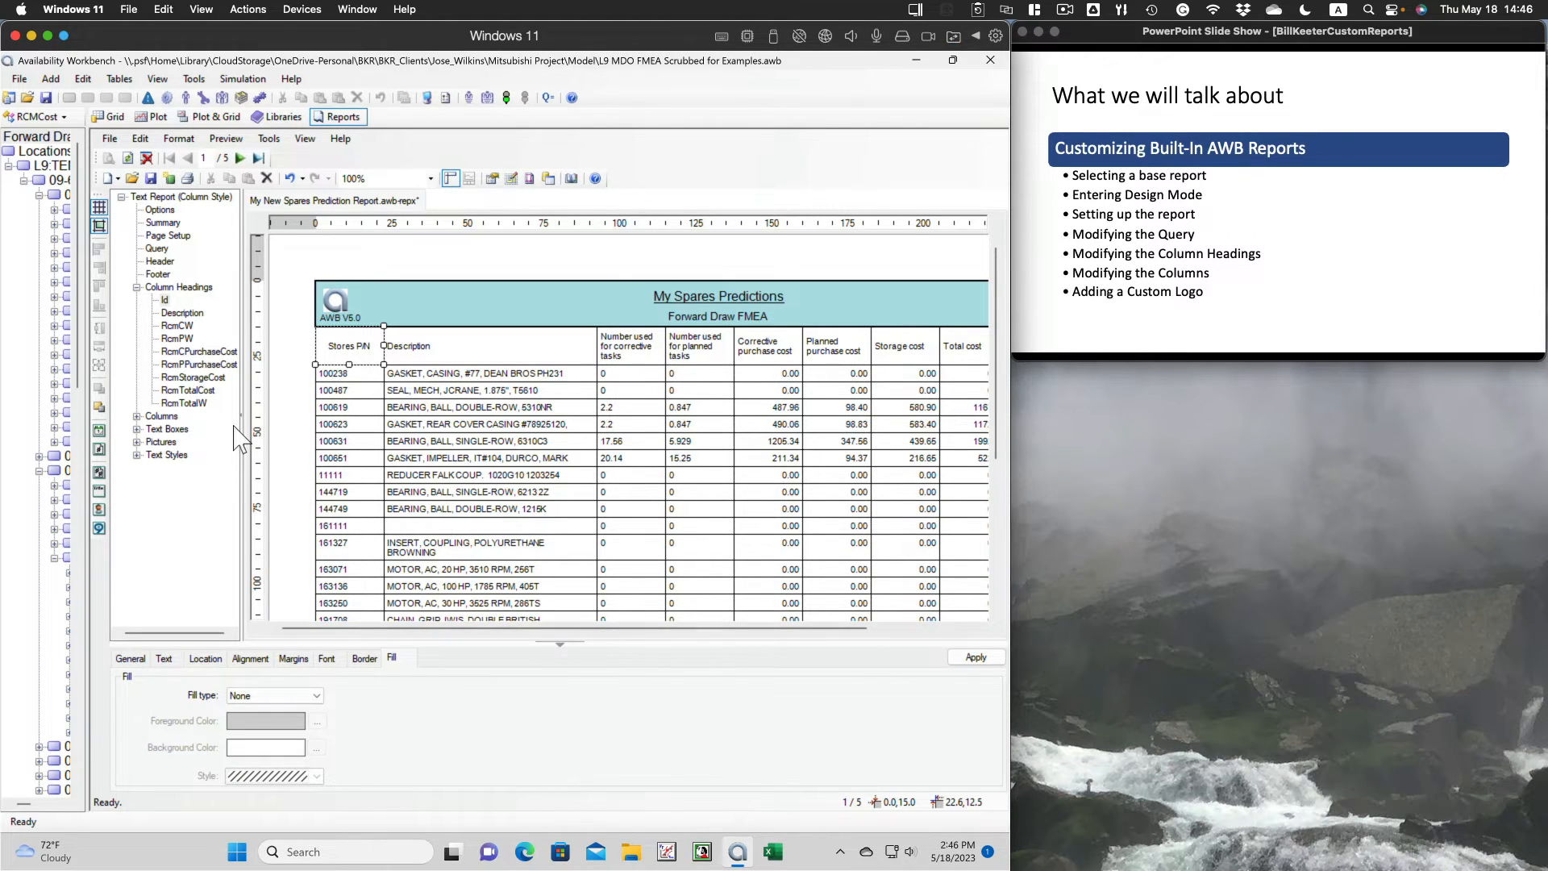
- Center the Description column heading horizontally and apply the change
{"action": "left_click", "coordinate": [180, 314]}
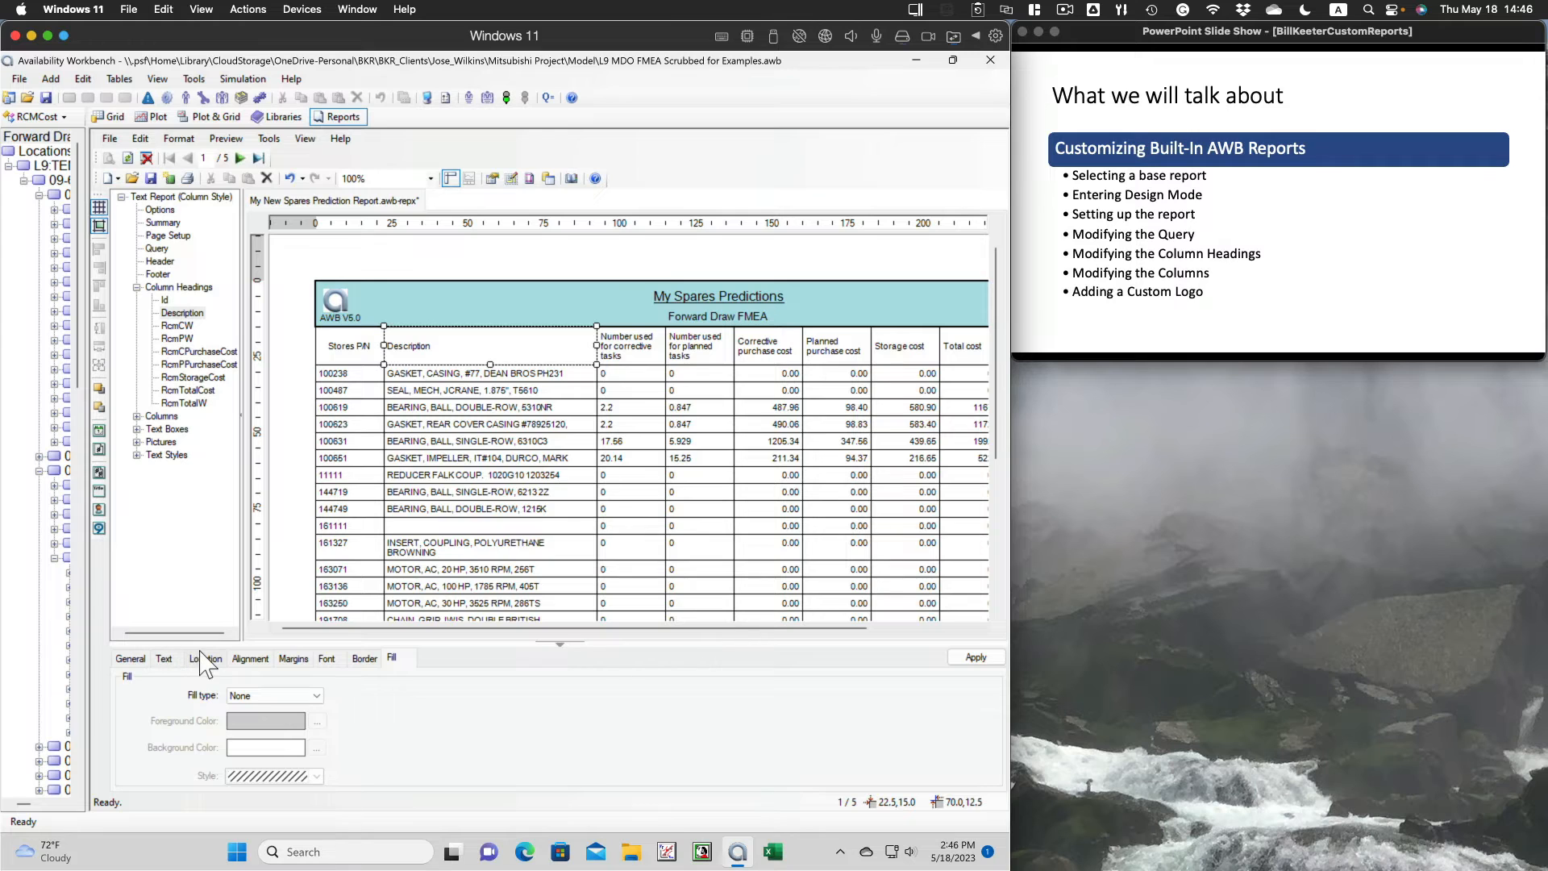
{"action": "left_click", "coordinate": [251, 661]}
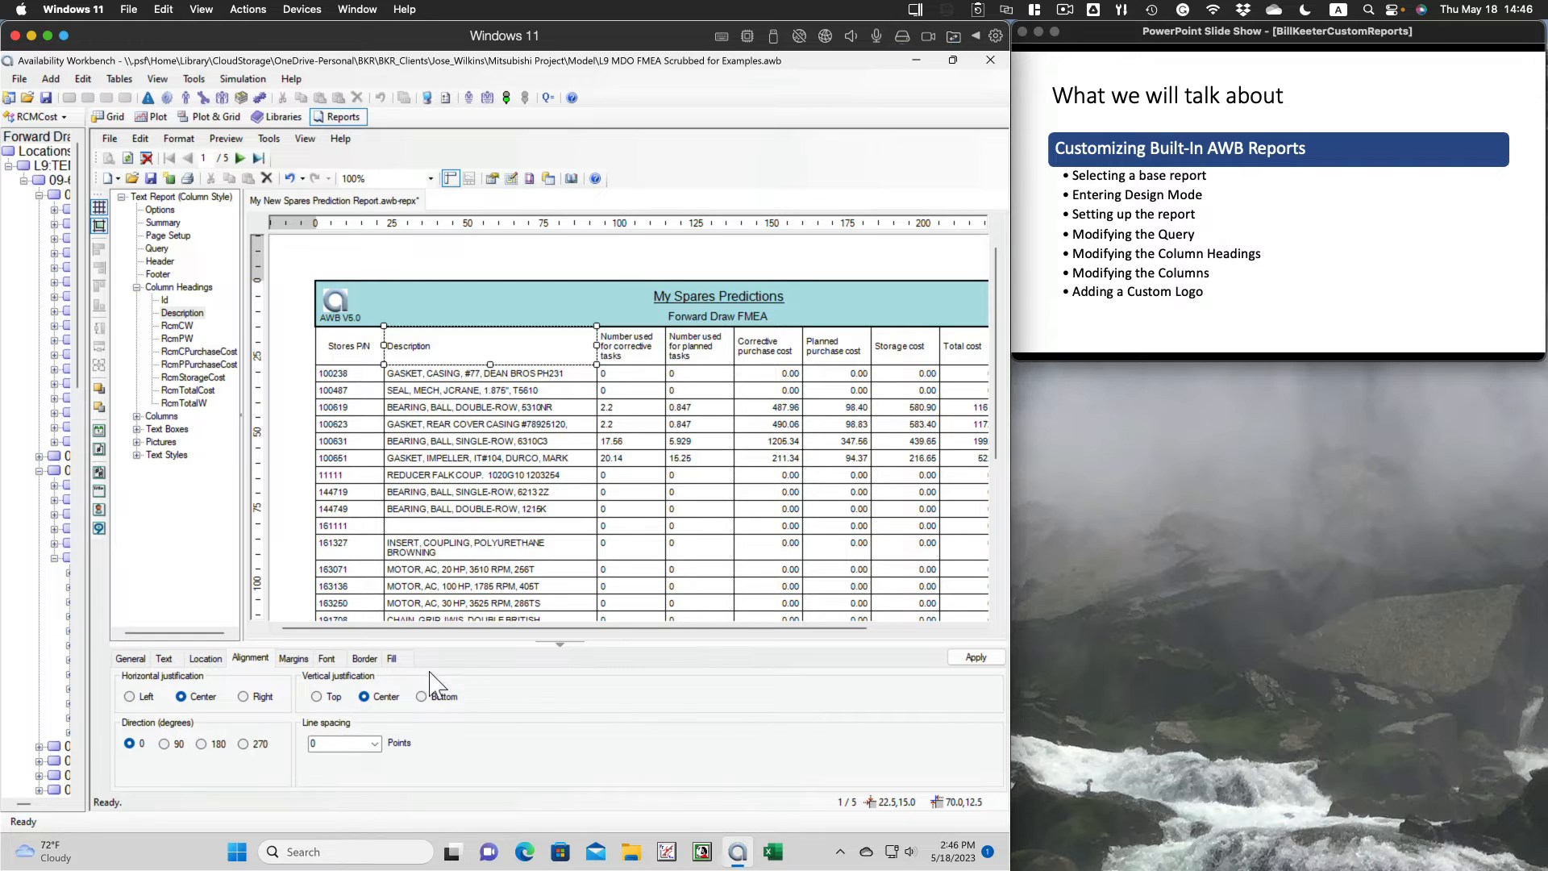
{"action": "left_click", "coordinate": [975, 657]}
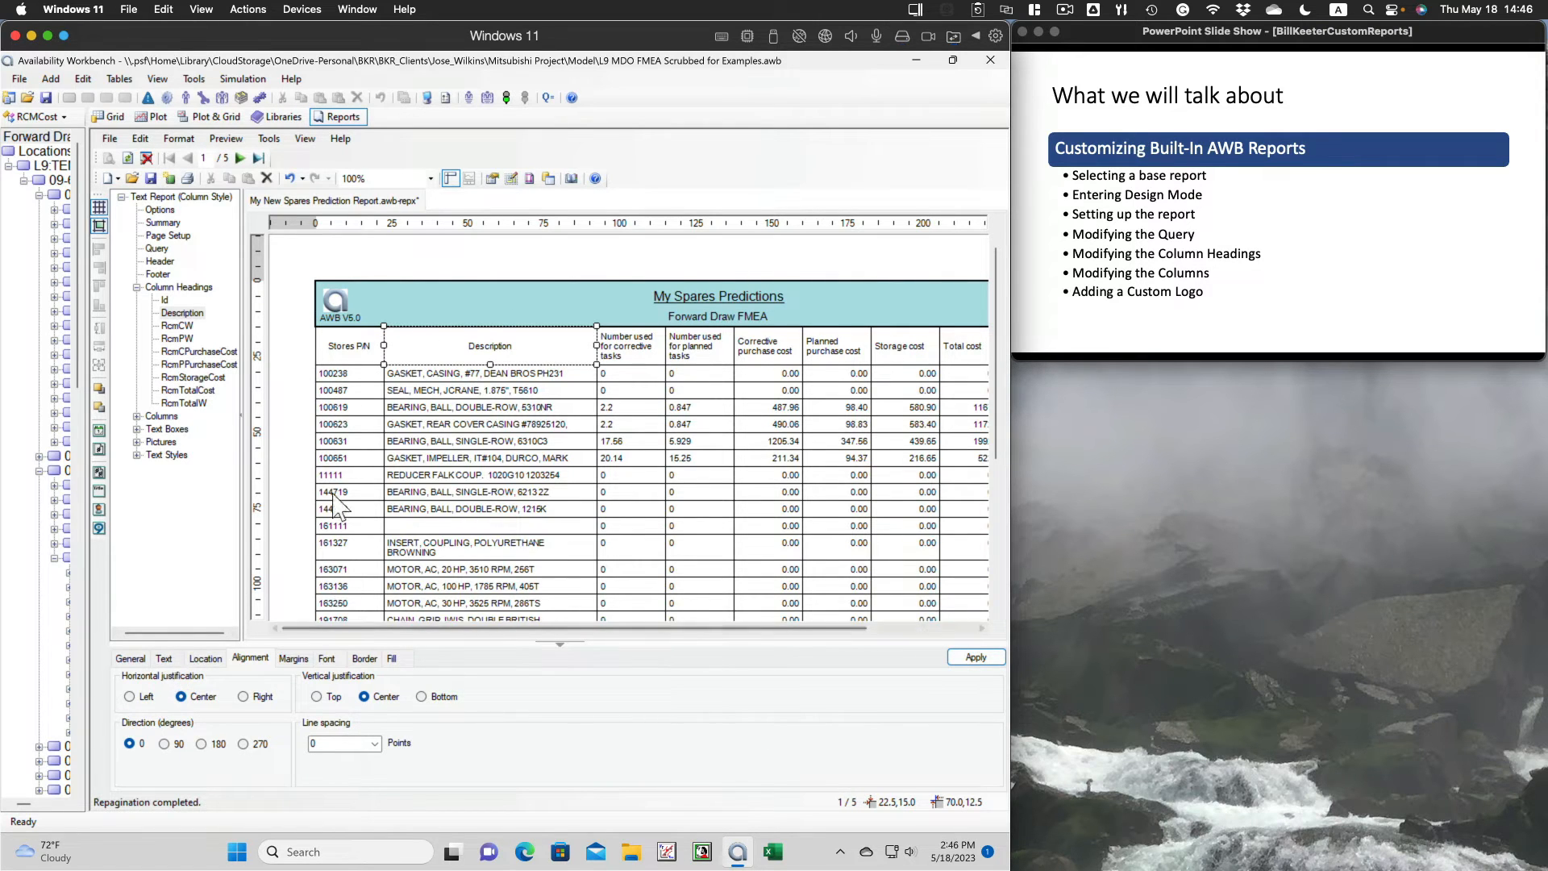
- Center the RcmCW and RcmPW column headings horizontally
{"action": "left_click", "coordinate": [176, 327]}
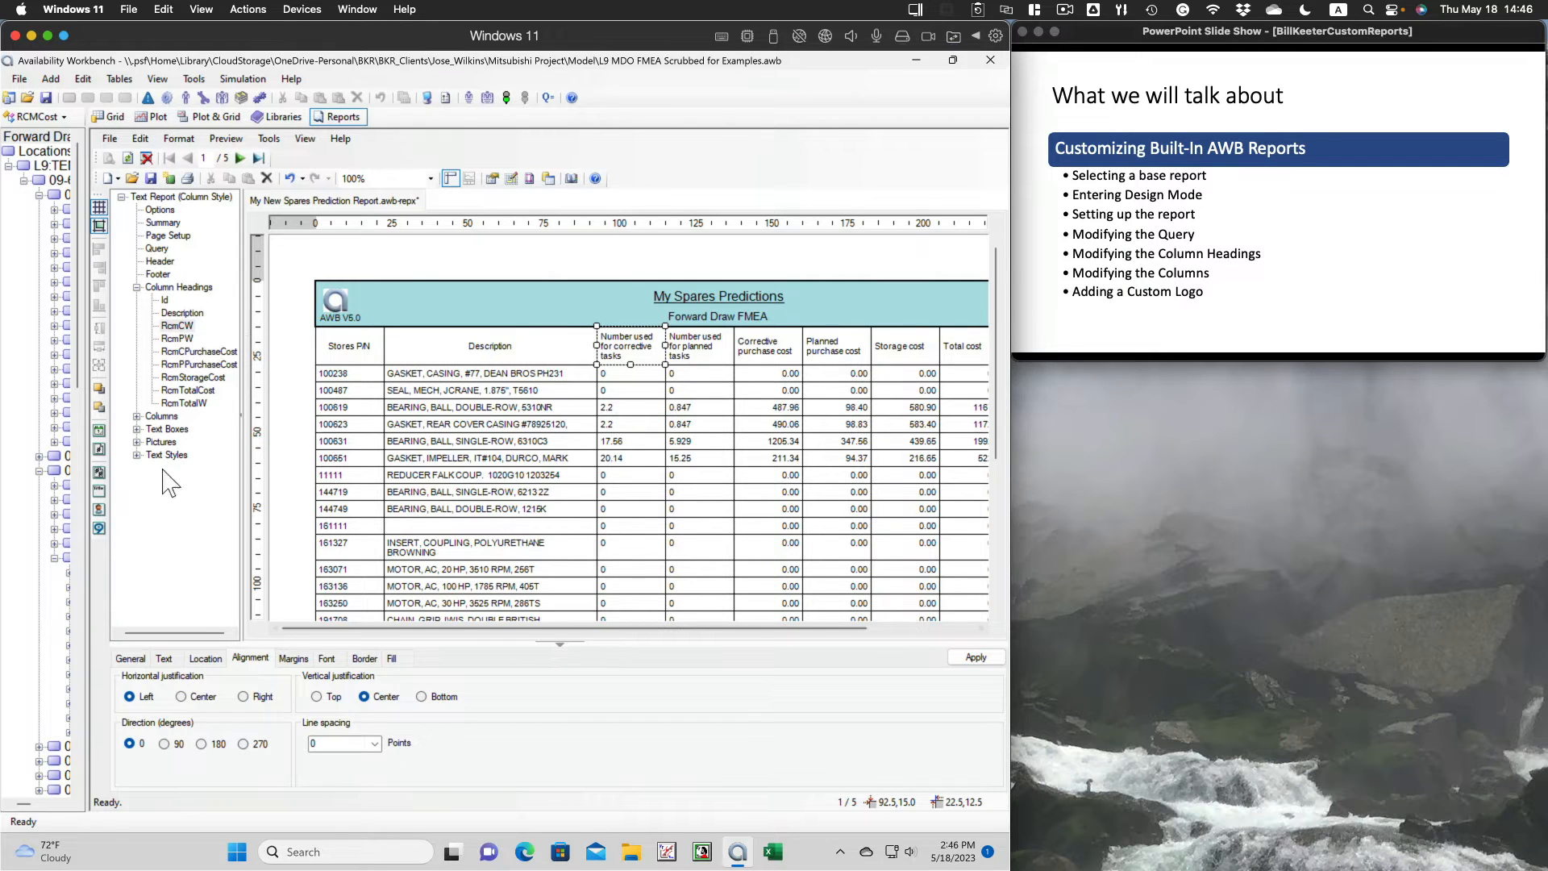
{"action": "left_click", "coordinate": [182, 696]}
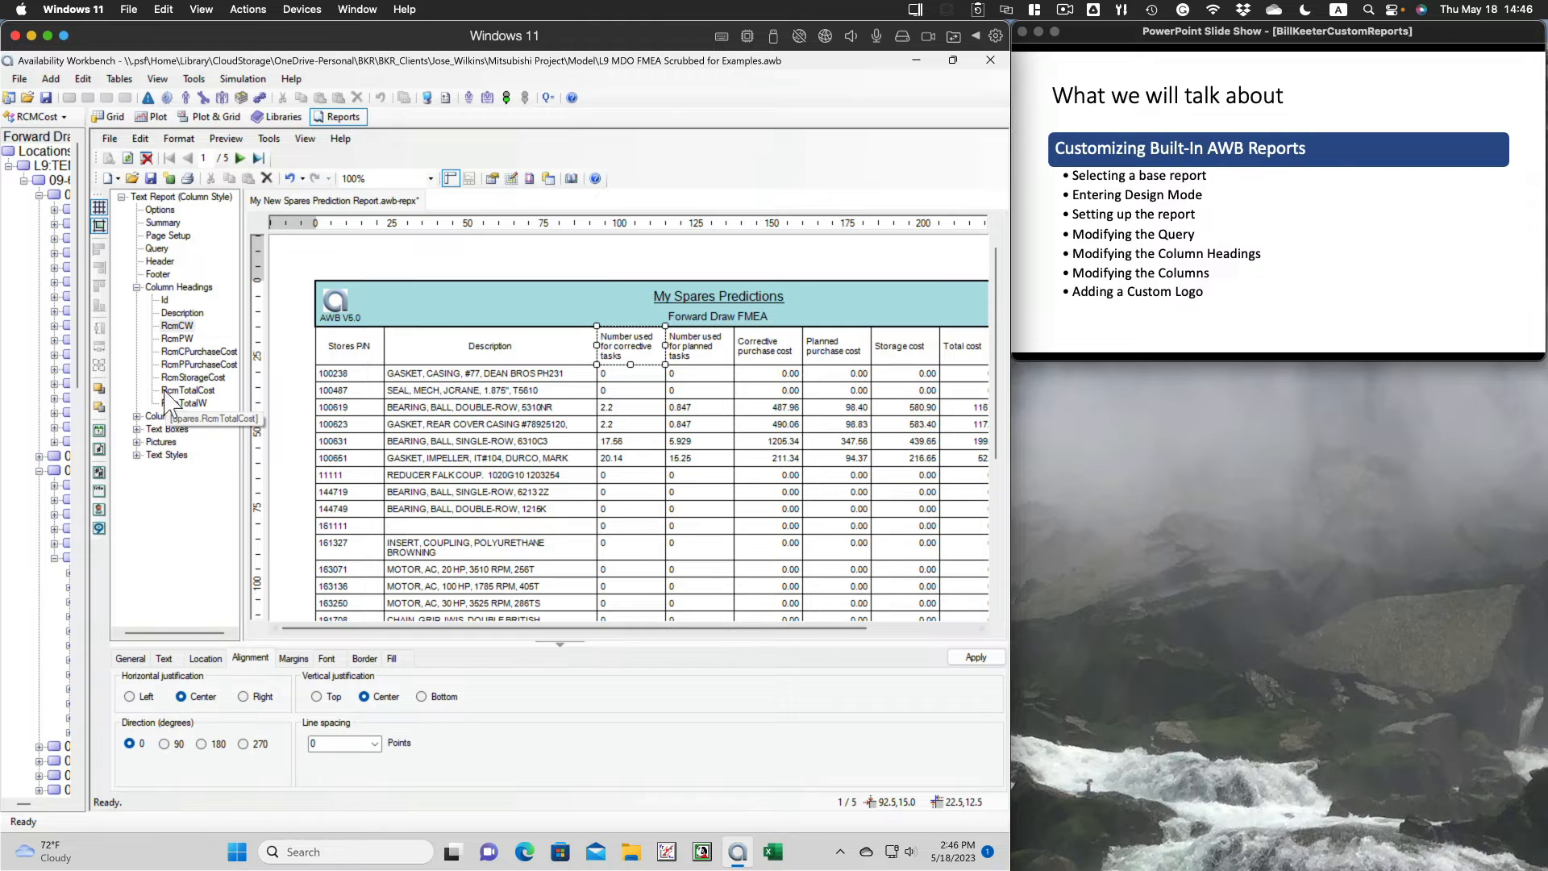
{"action": "left_click", "coordinate": [173, 339]}
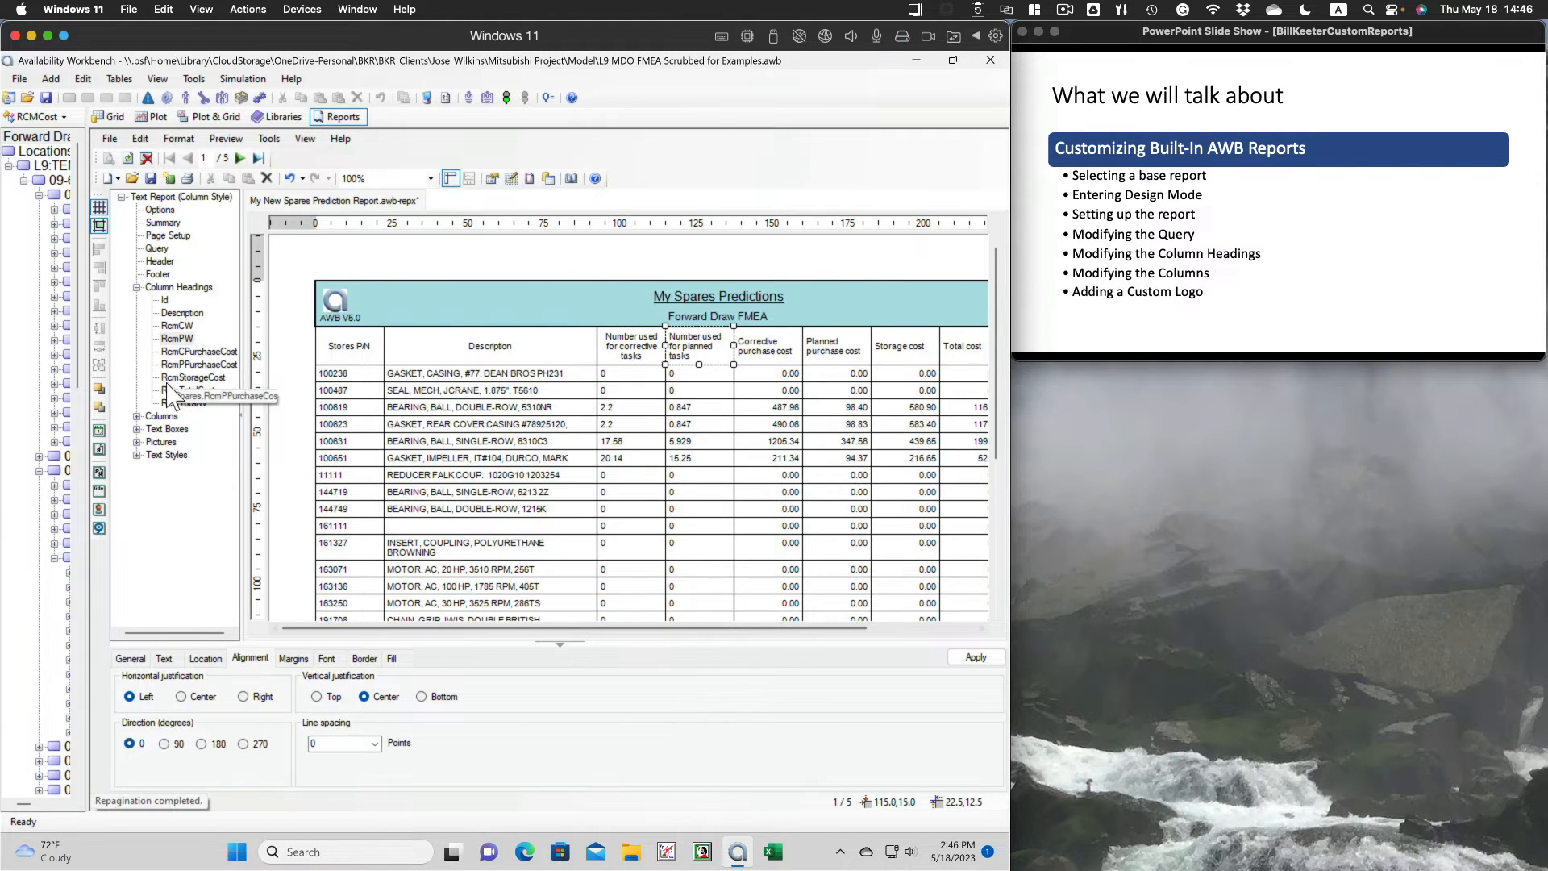
{"action": "left_click", "coordinate": [181, 697]}
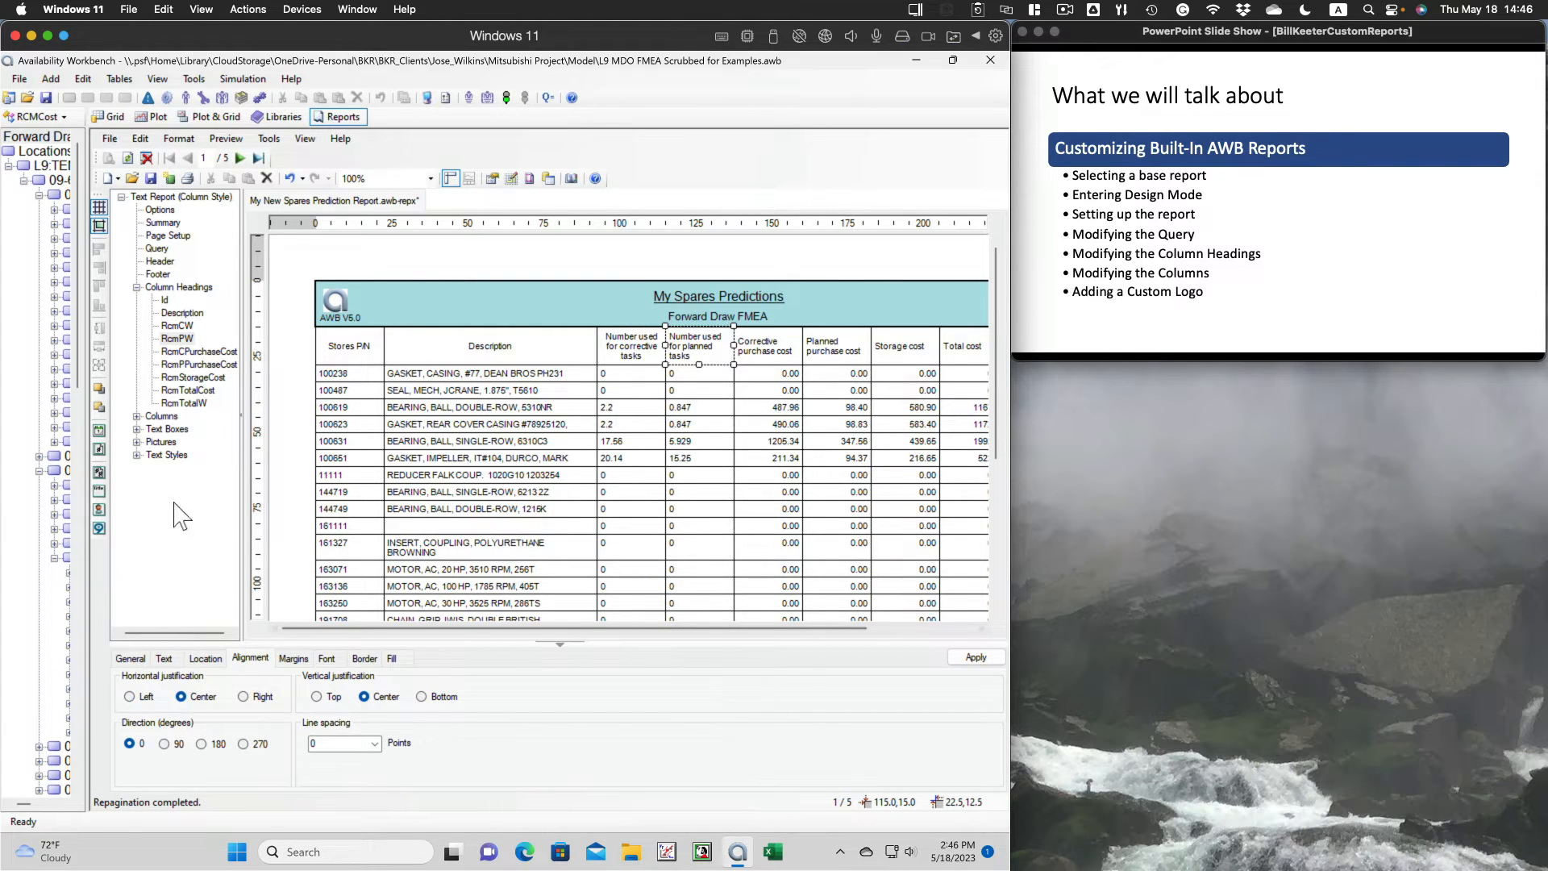
- Center the RcmCPurchaseCost, RcmPPurchaseCost and RcmStorageCost column headings horizontally
{"action": "left_click", "coordinate": [179, 352]}
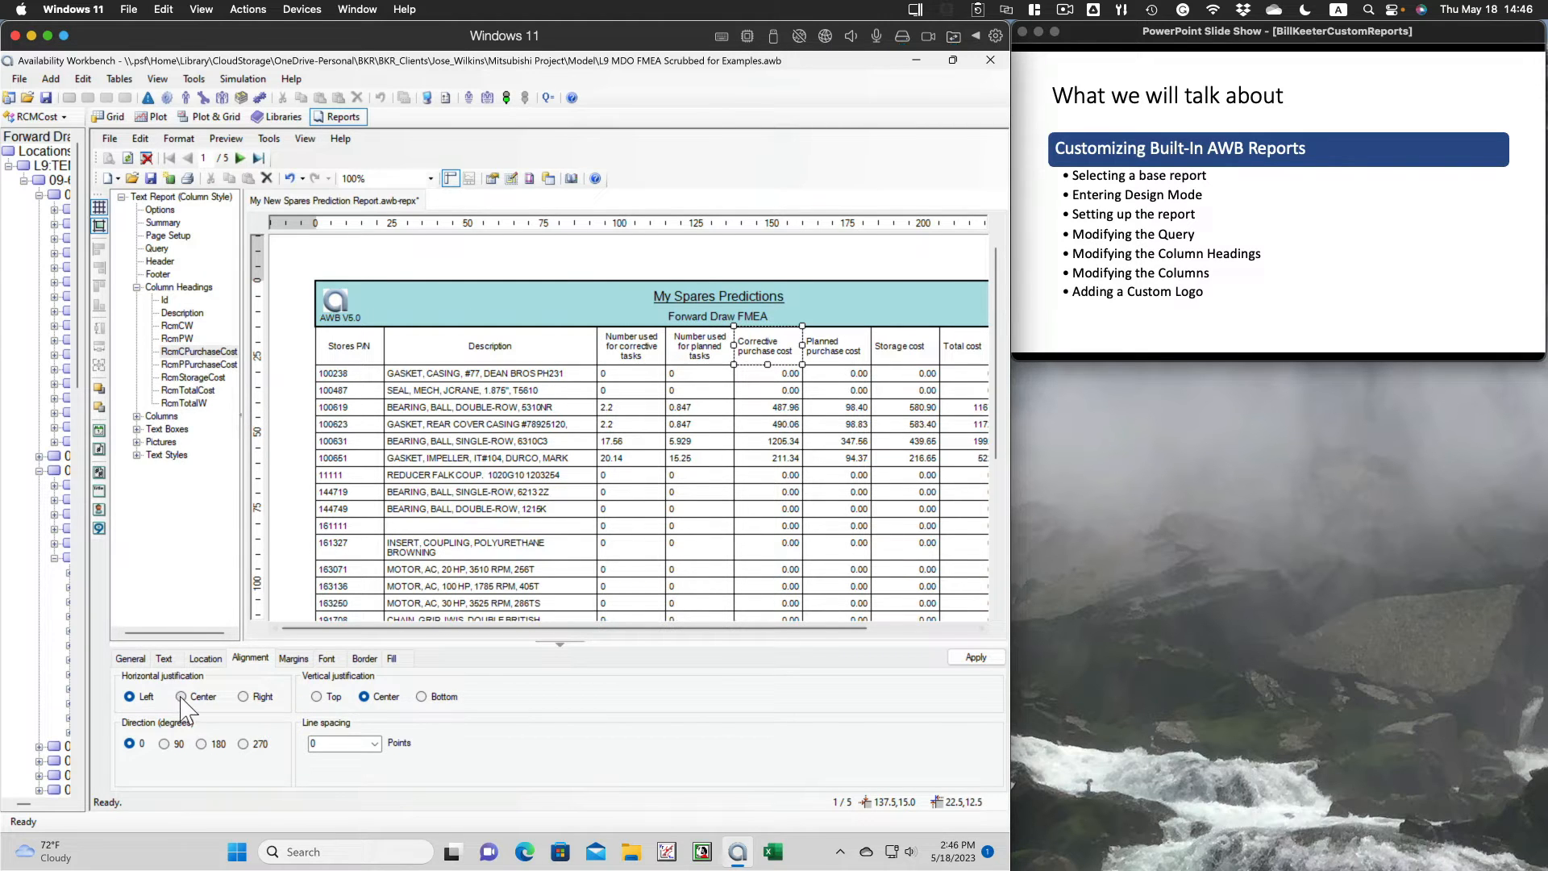
{"action": "left_click", "coordinate": [171, 367]}
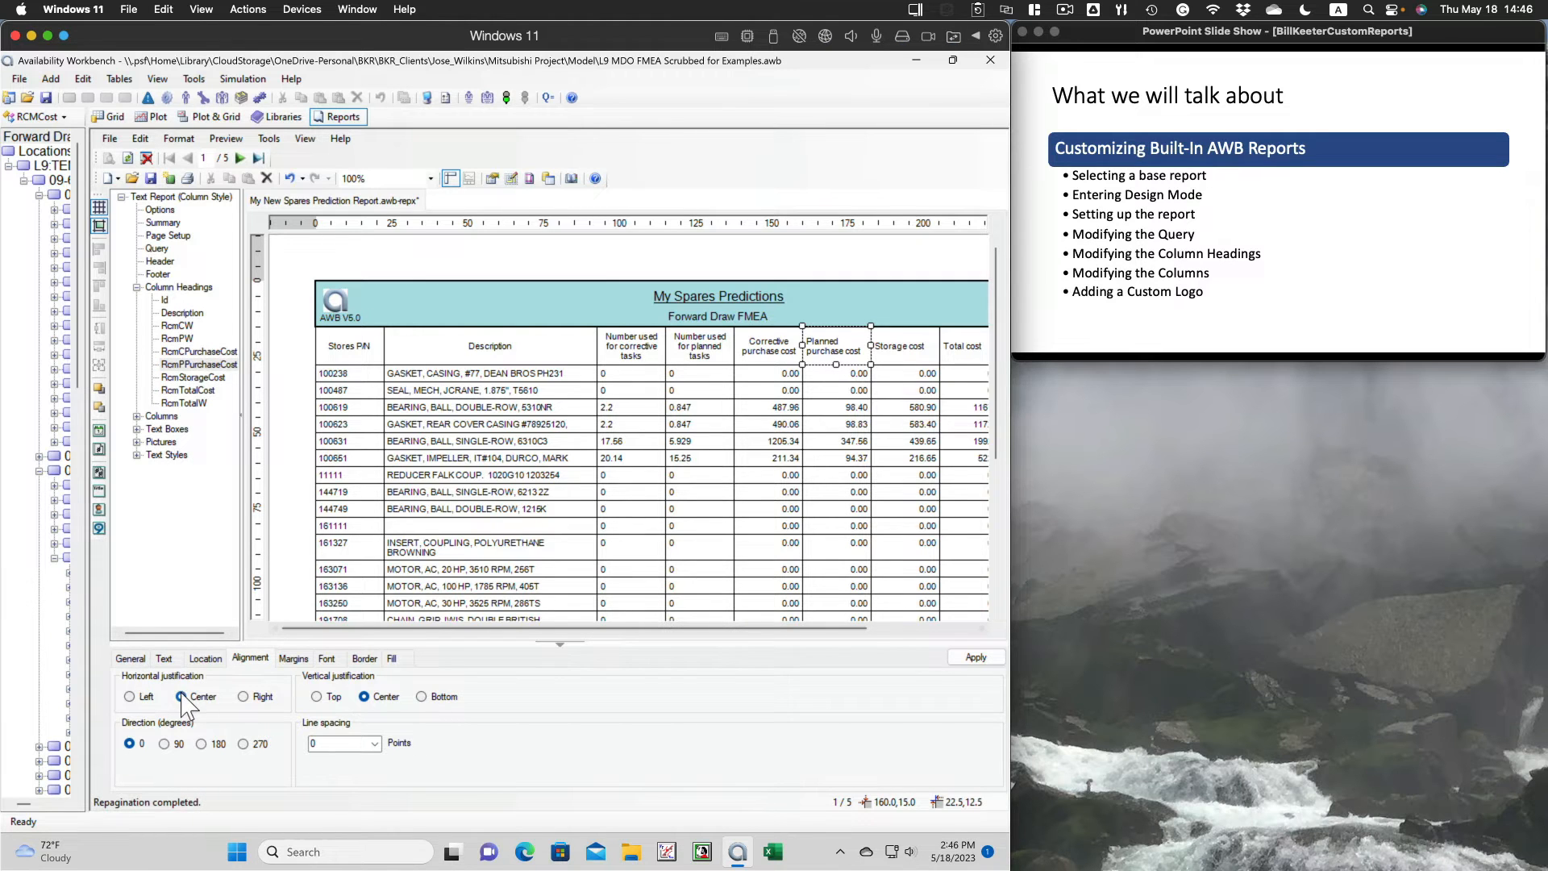
{"action": "left_click", "coordinate": [200, 377]}
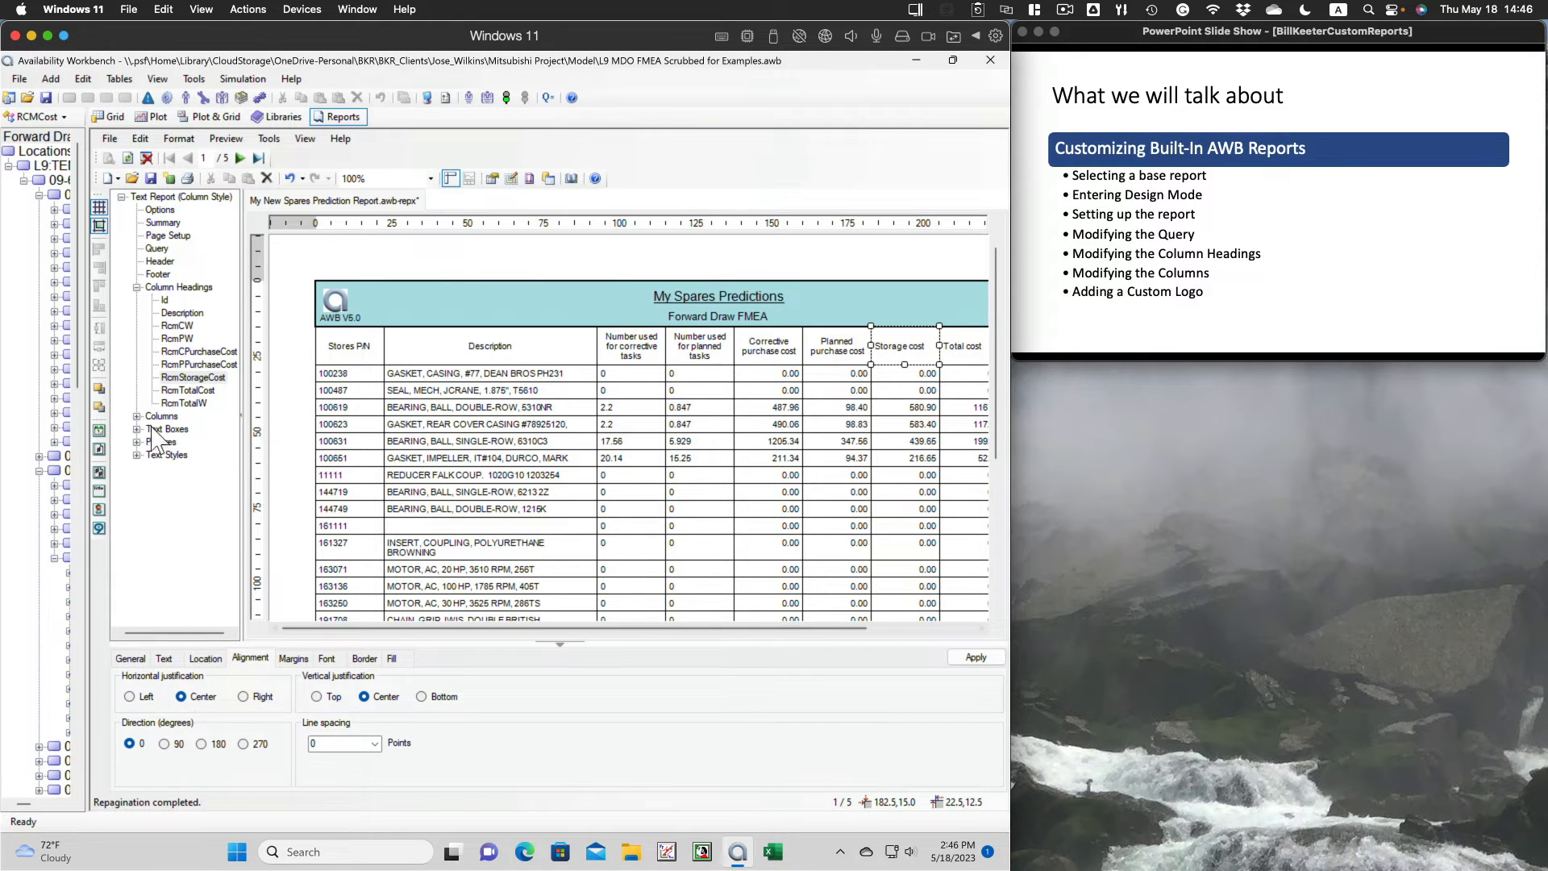
- Center the RcmTotalCost and RcmTotalW column headings horizontally and apply the change
{"action": "left_click", "coordinate": [188, 390]}
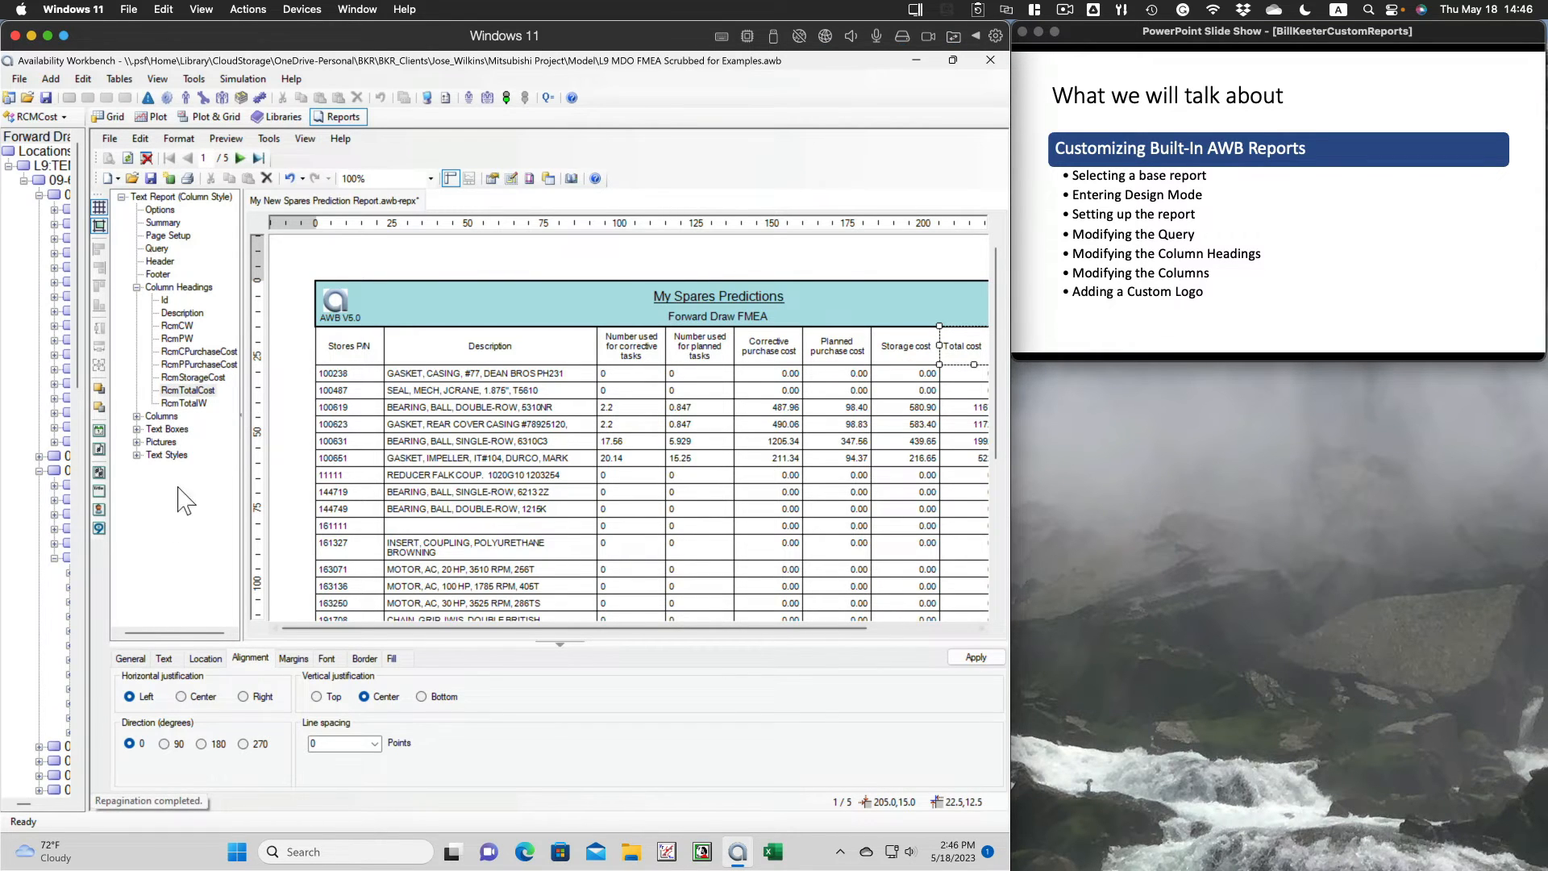
{"action": "left_click", "coordinate": [181, 696]}
{"action": "left_click", "coordinate": [178, 403]}
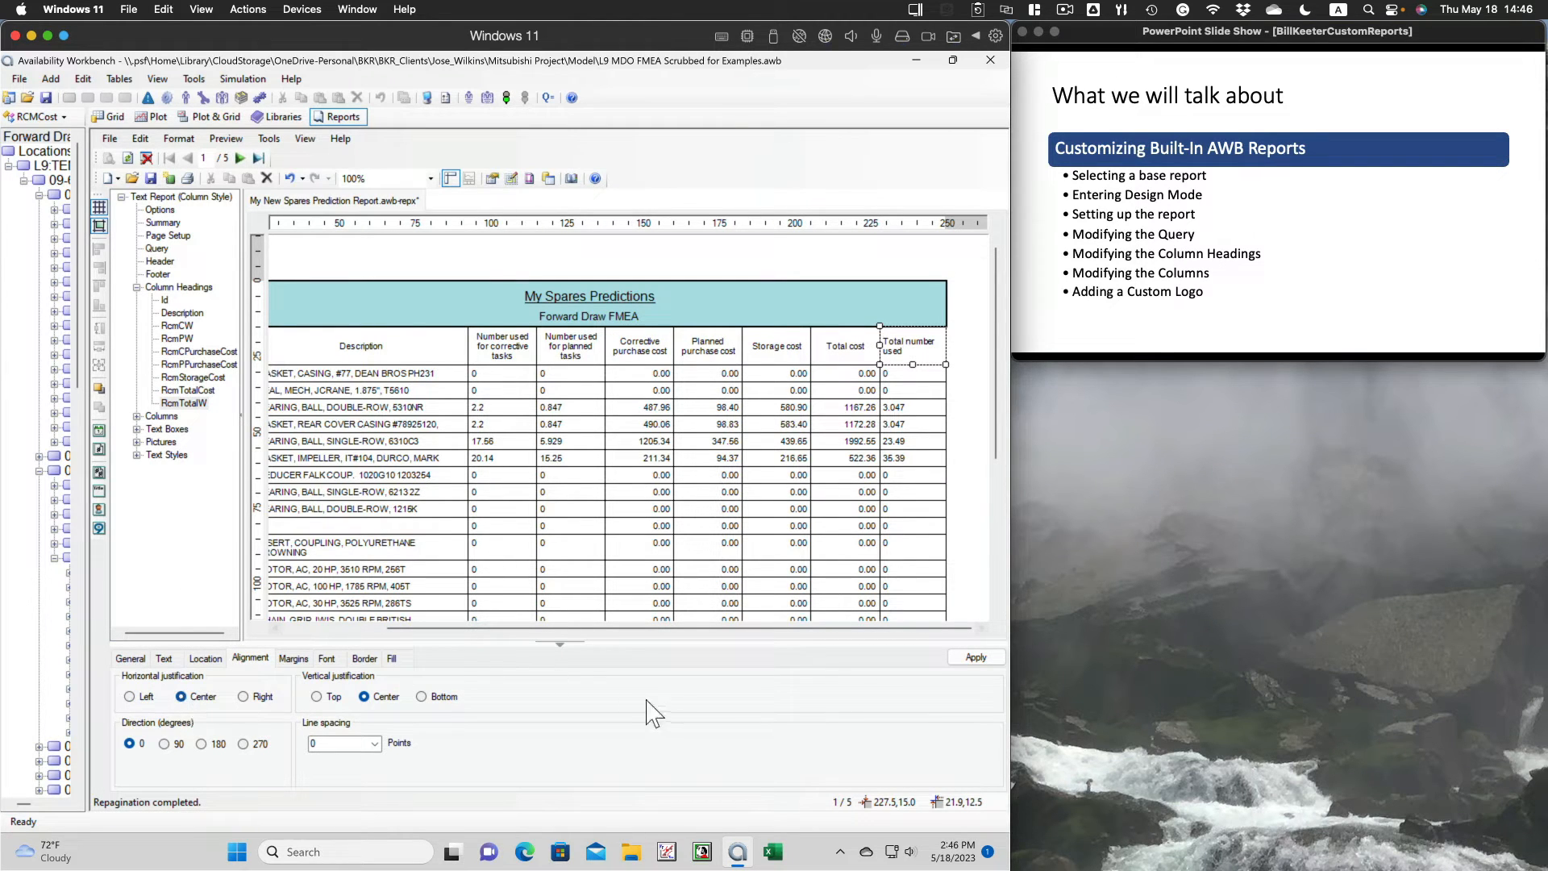
{"action": "left_click", "coordinate": [183, 404]}
{"action": "left_click", "coordinate": [977, 659]}
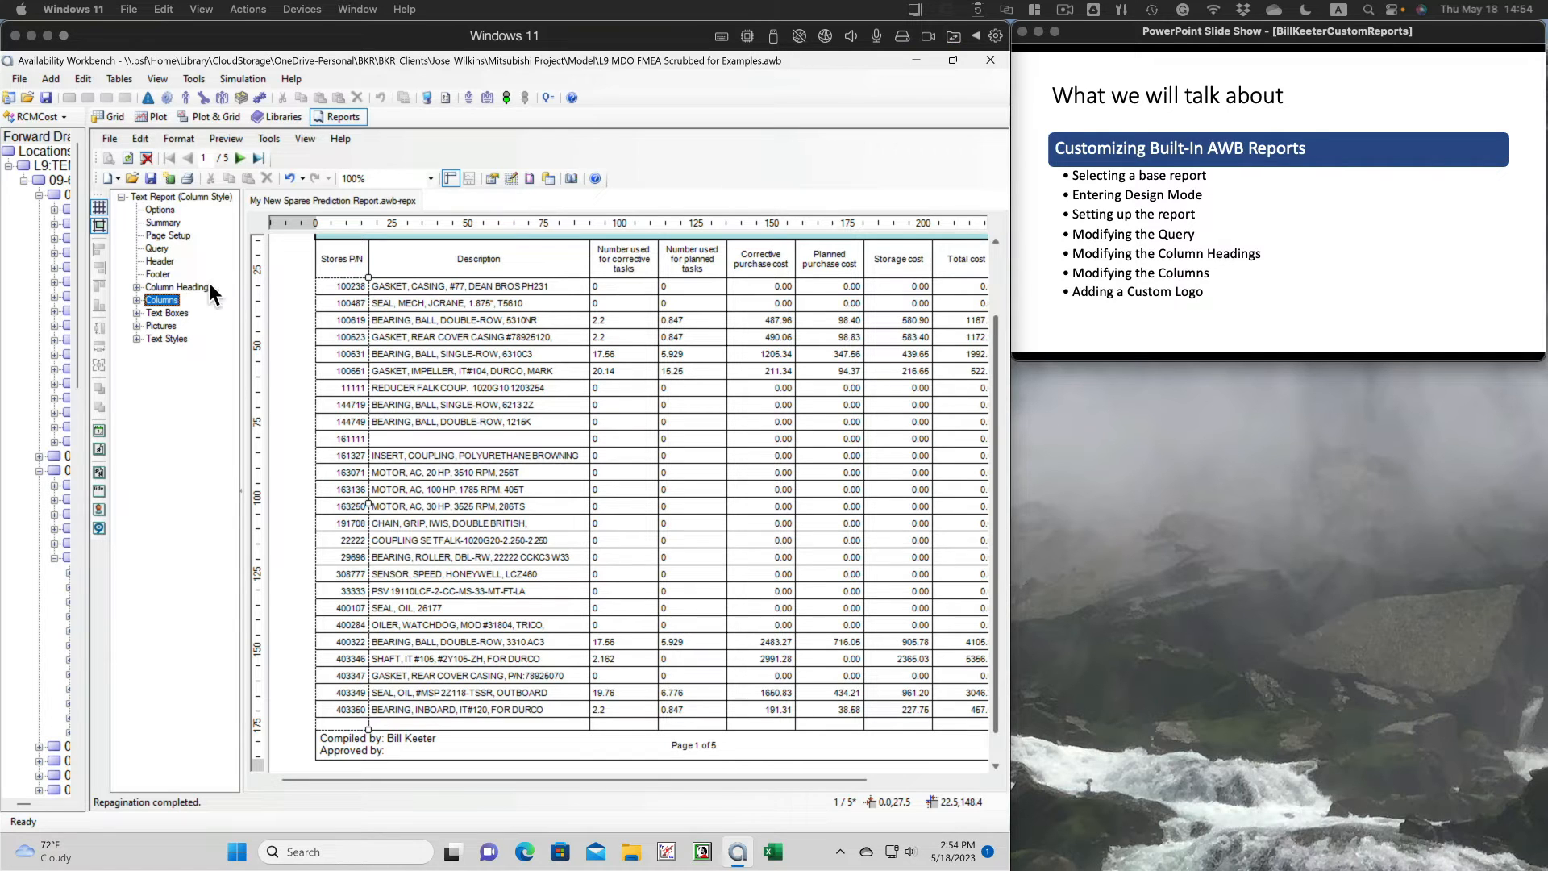
- Examine the Id column's location, alignment and sort settings, and the Description column's filter and sort options
{"action": "left_click", "coordinate": [137, 300]}
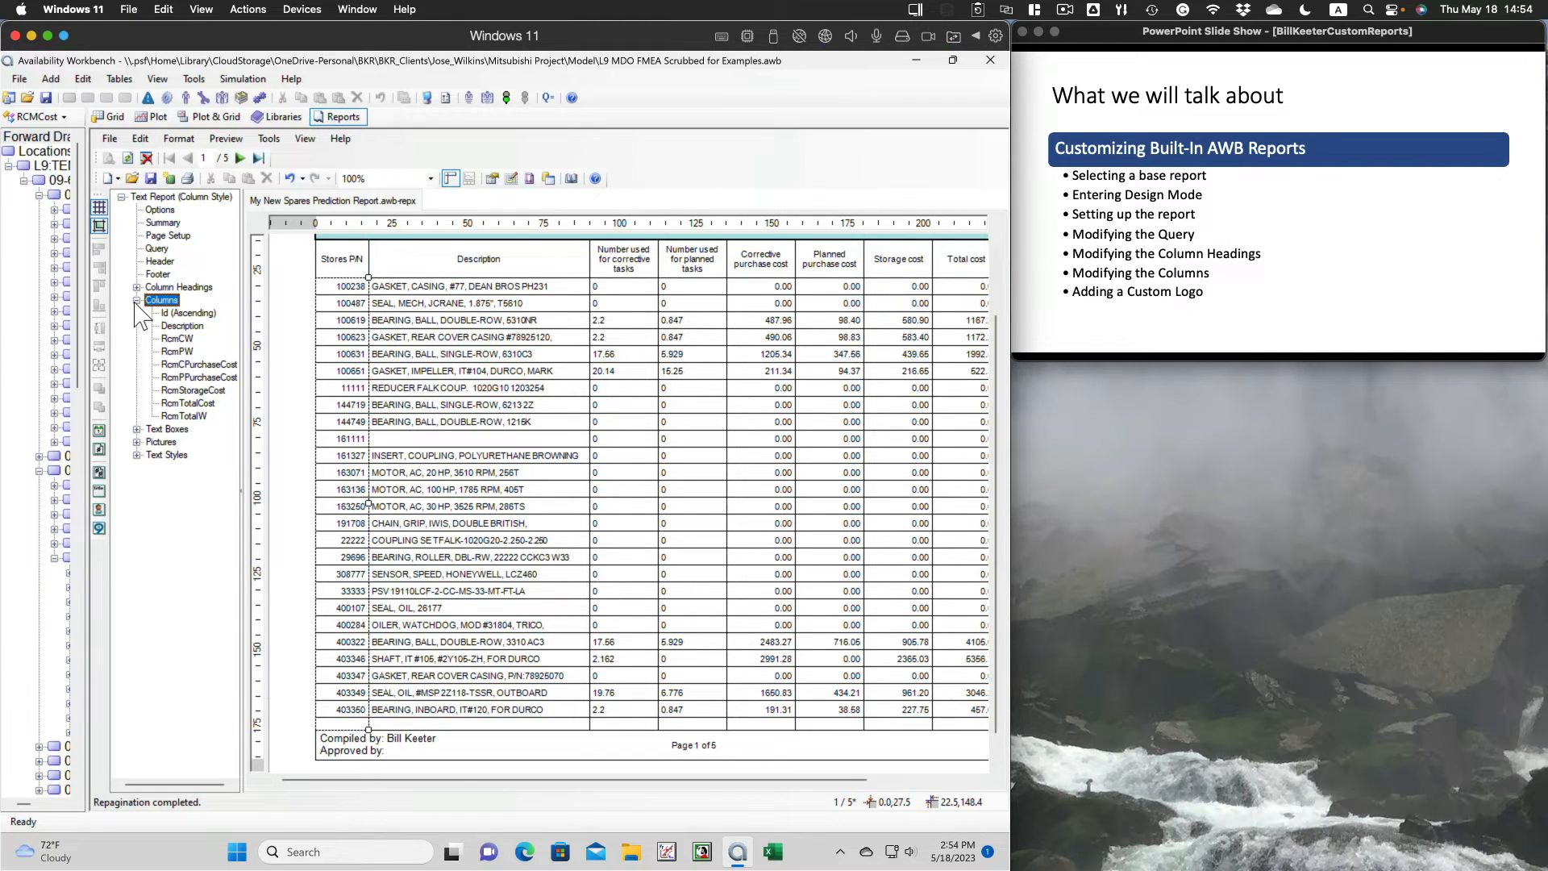
{"action": "left_click", "coordinate": [184, 313]}
{"action": "left_click", "coordinate": [172, 637]}
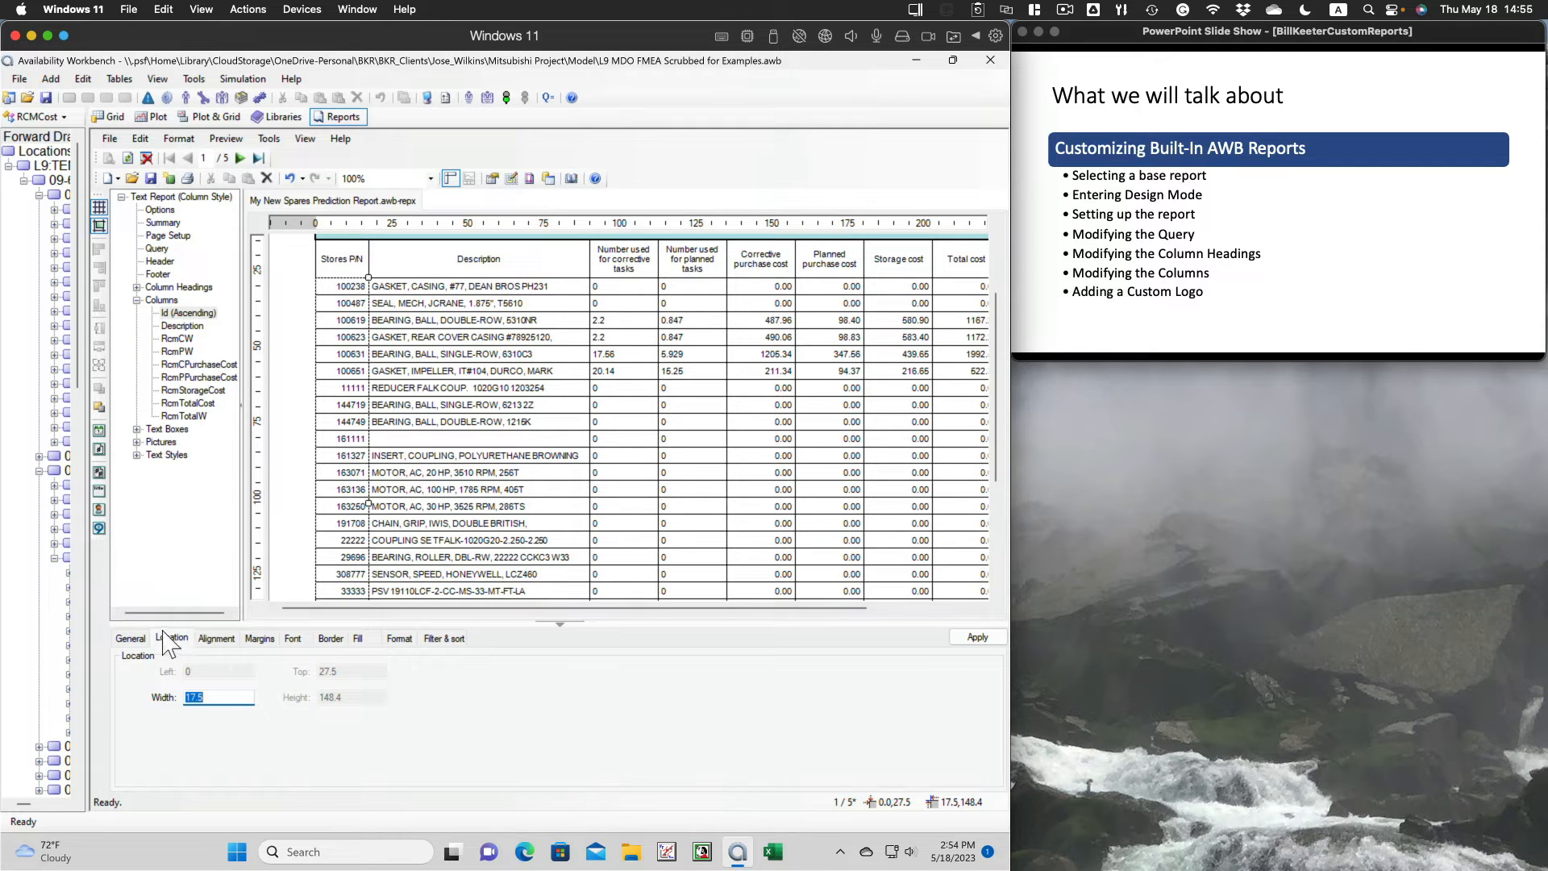
{"action": "left_click", "coordinate": [216, 638]}
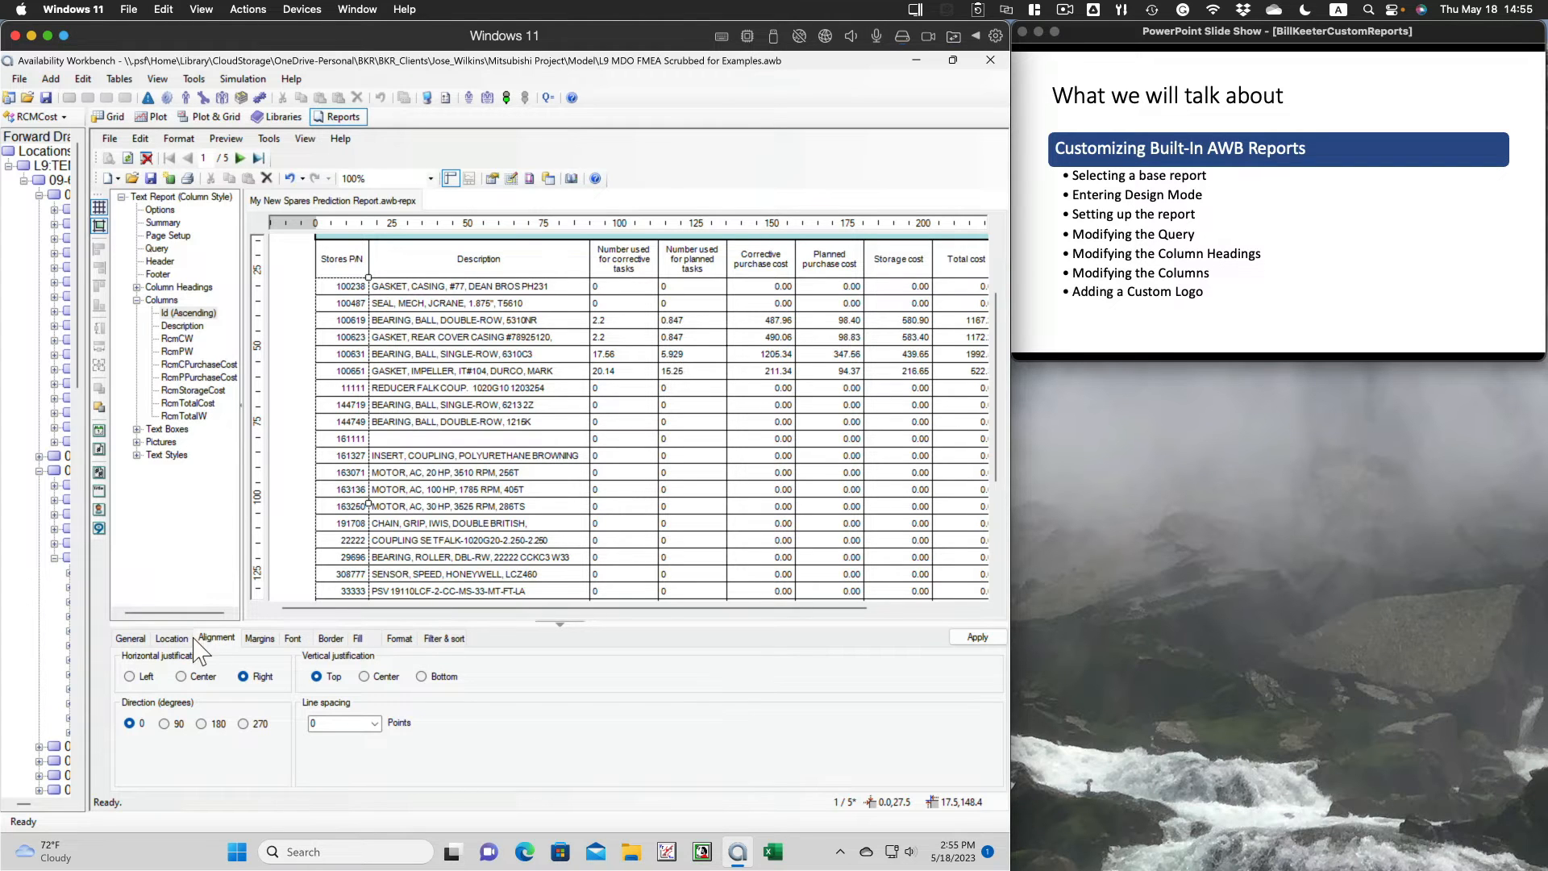
{"action": "left_click", "coordinate": [449, 638]}
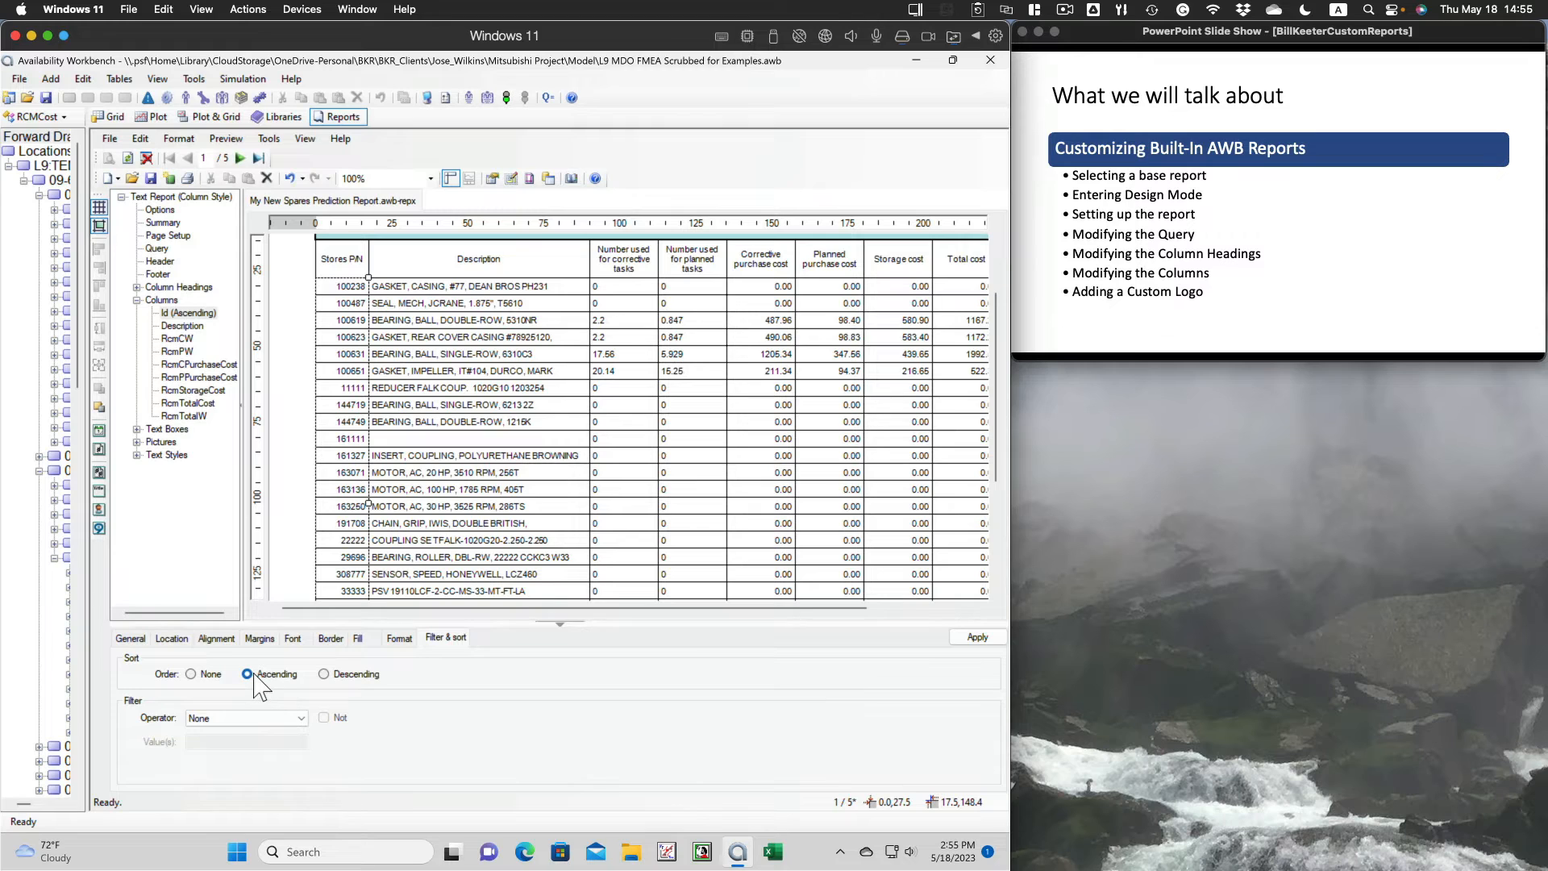
{"action": "left_click", "coordinate": [183, 325]}
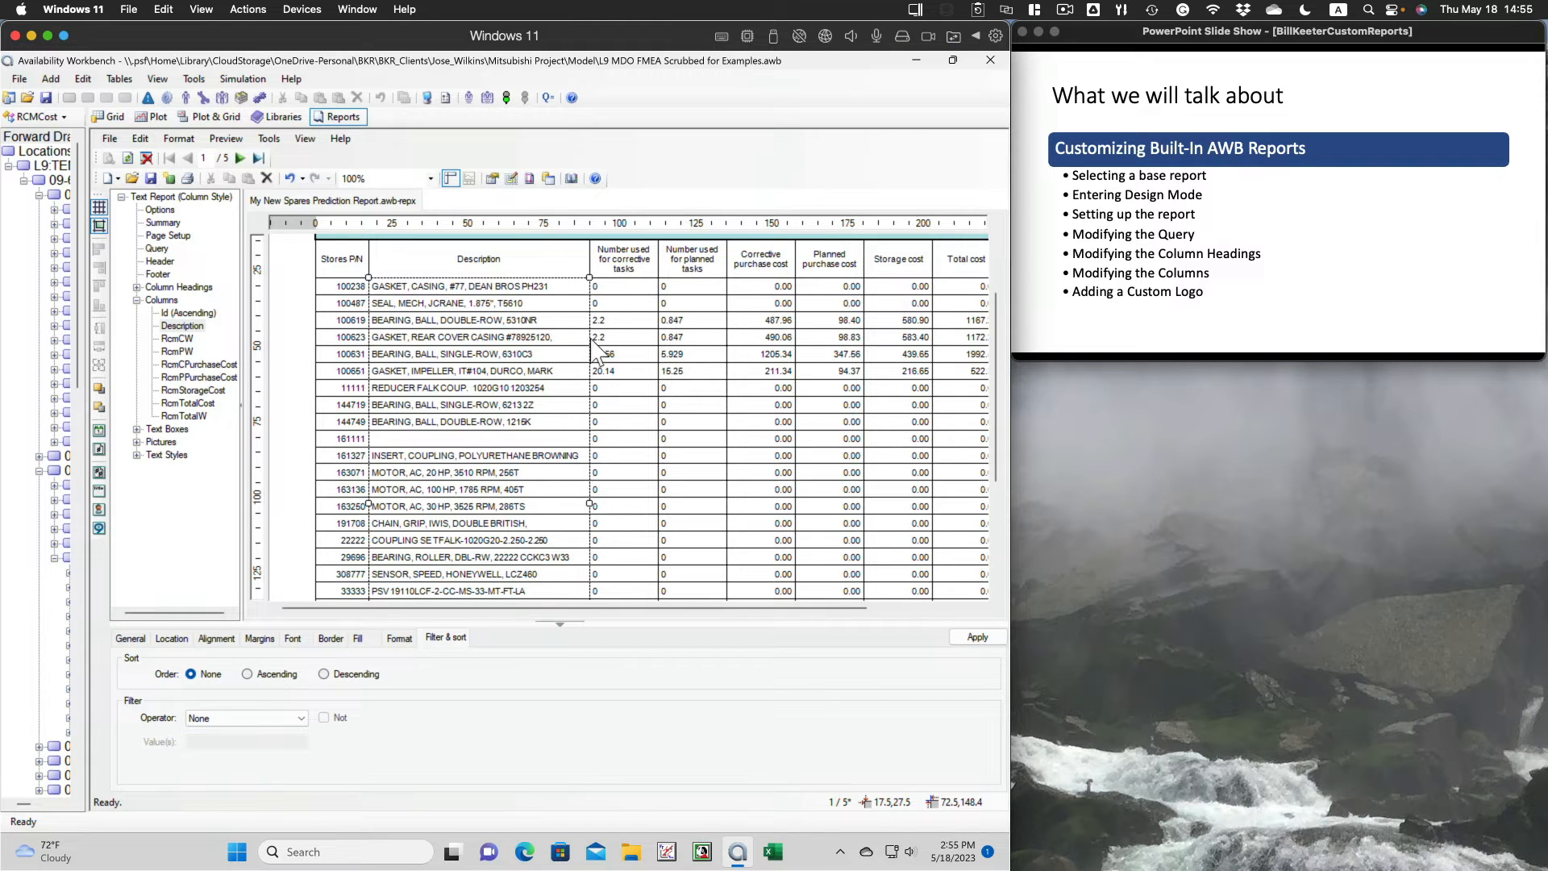
- Center the values in the RcmCW and RcmPW columns horizontally
{"action": "left_click", "coordinate": [177, 339]}
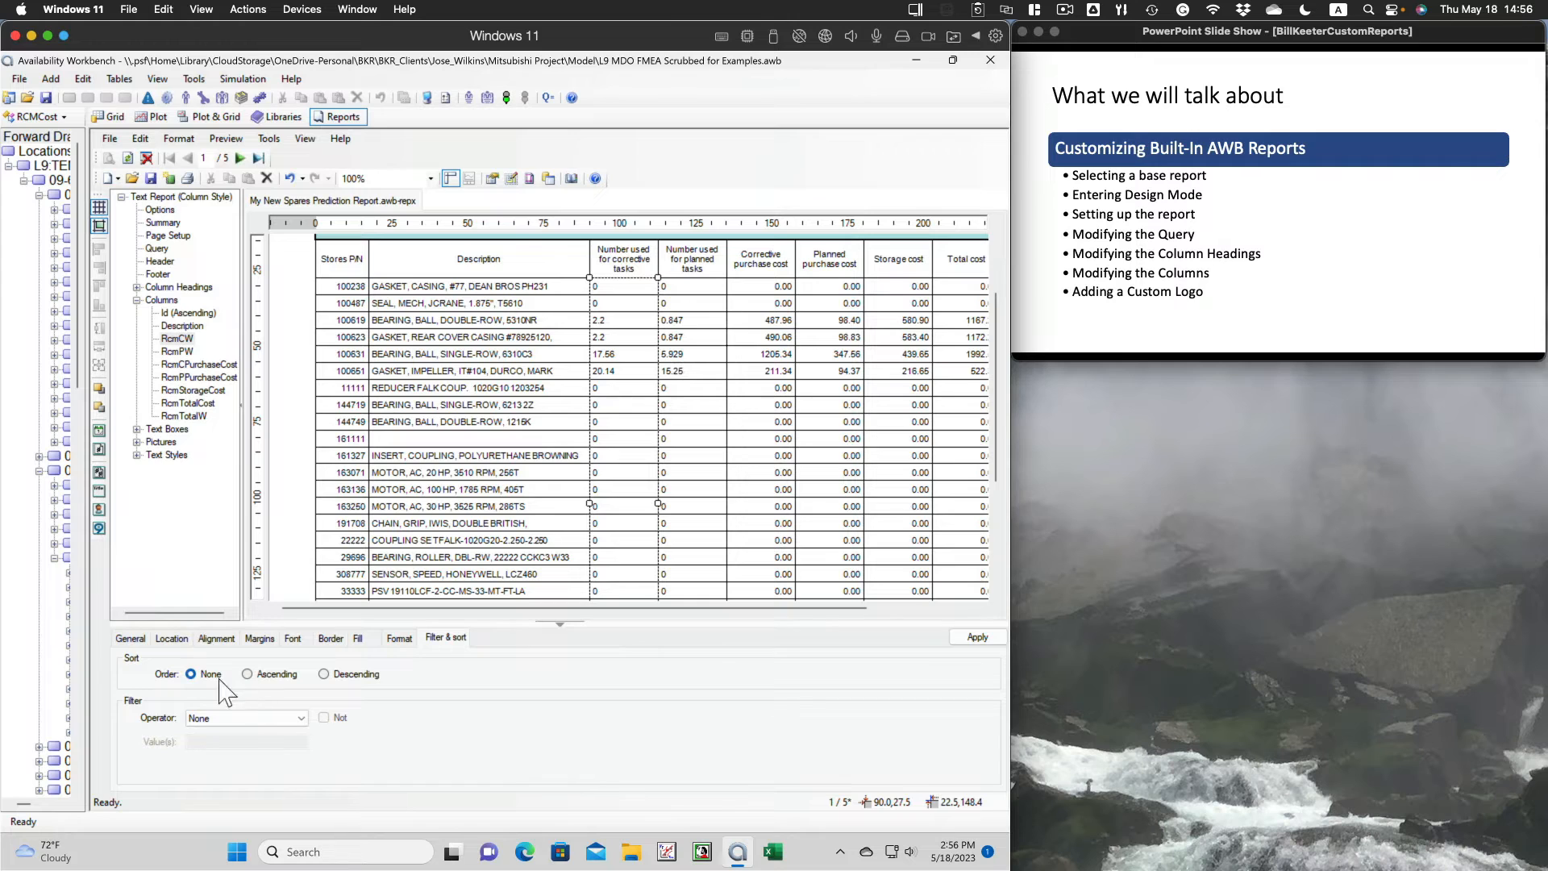
{"action": "left_click", "coordinate": [230, 639]}
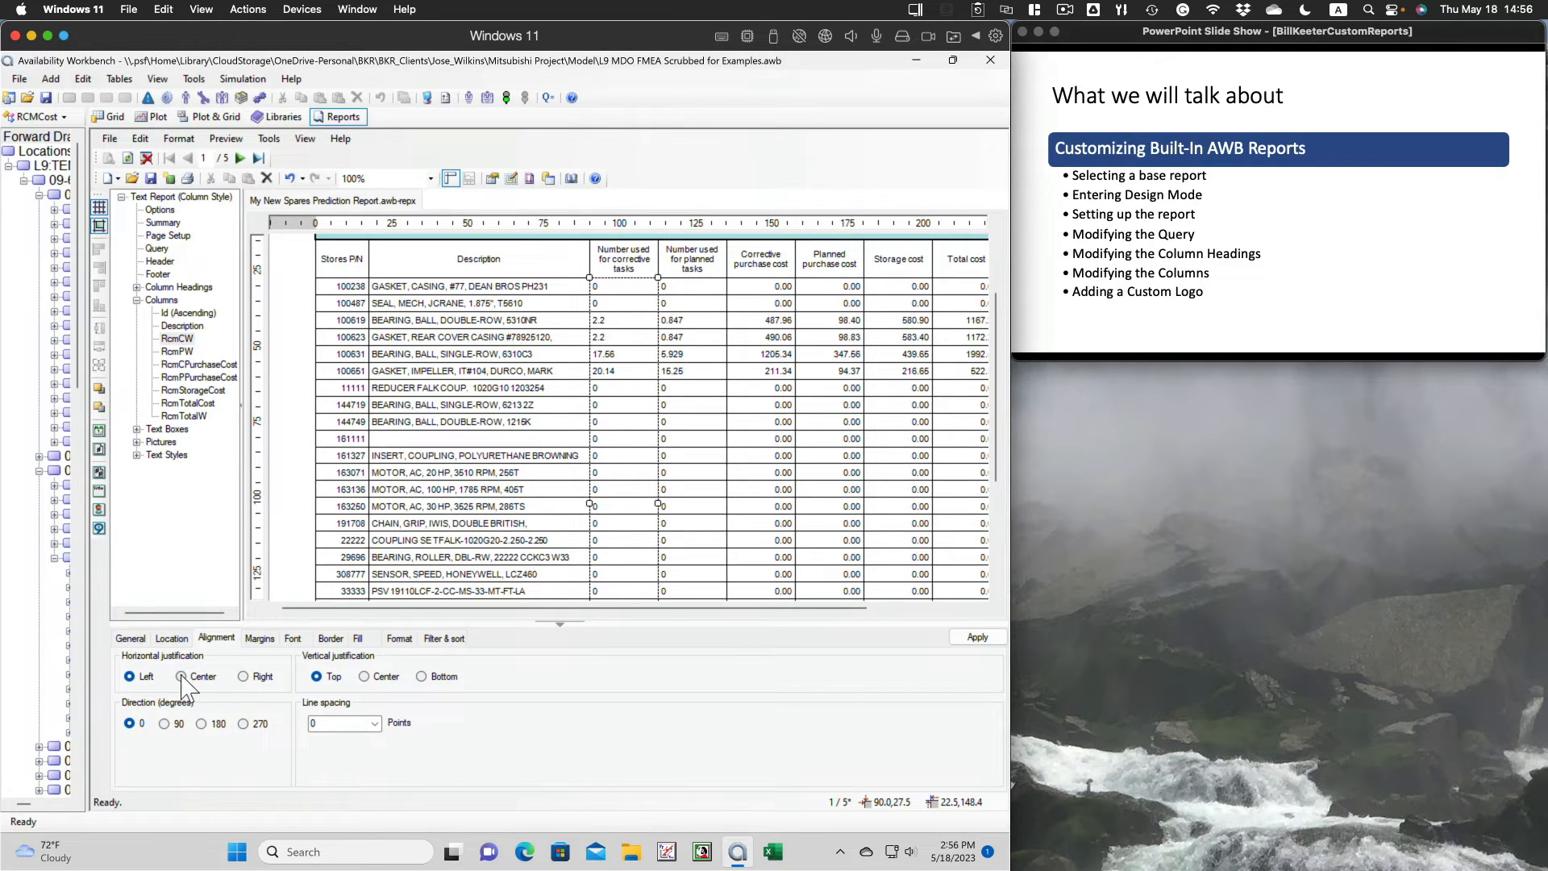
{"action": "left_click", "coordinate": [175, 352]}
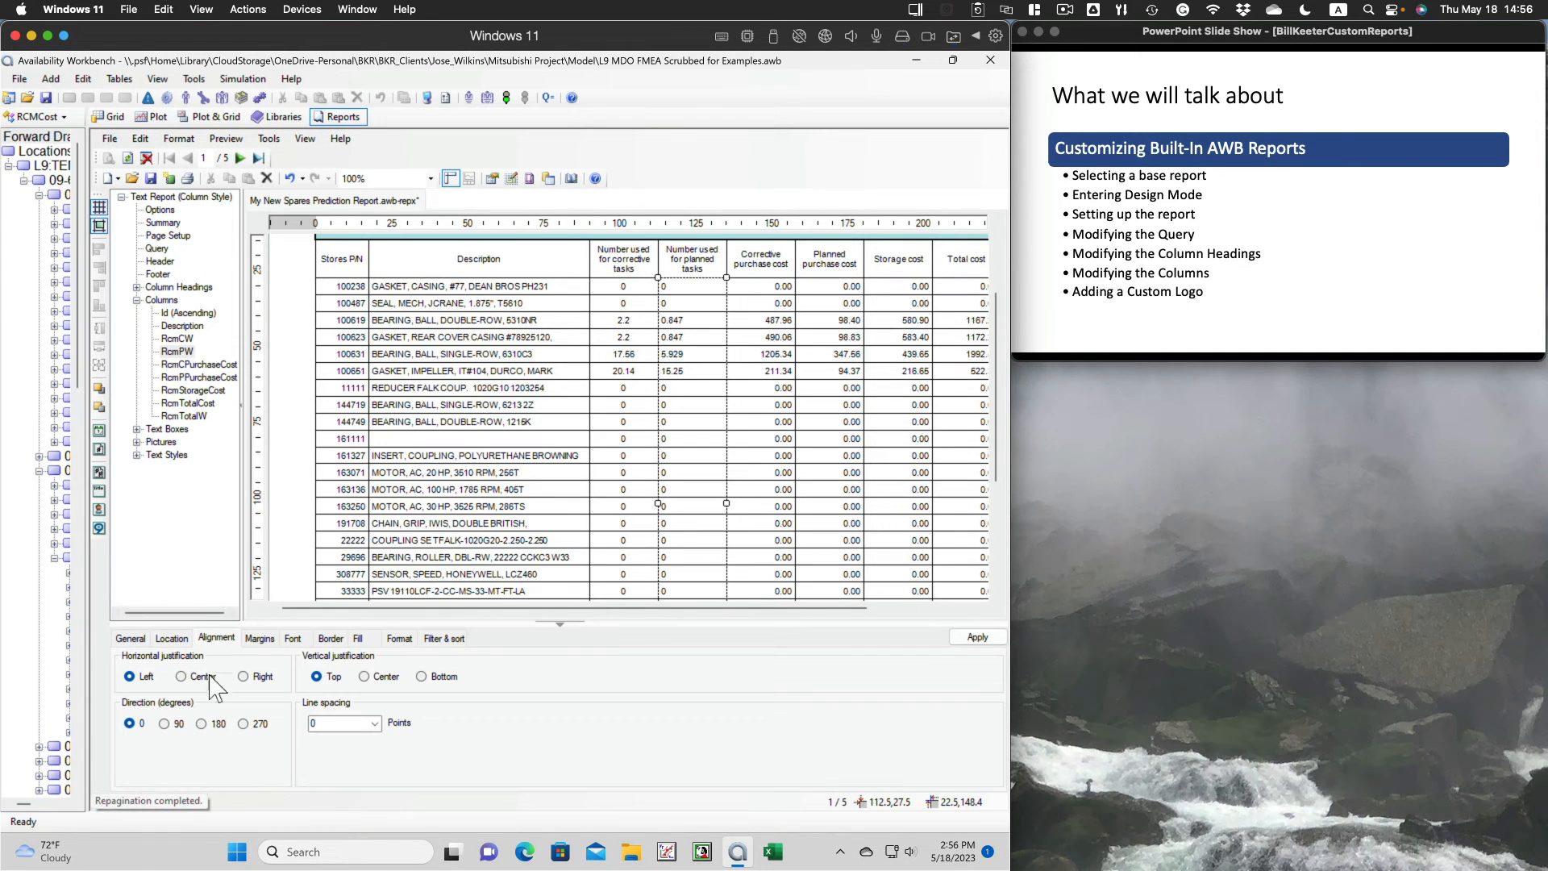
{"action": "left_click", "coordinate": [181, 677]}
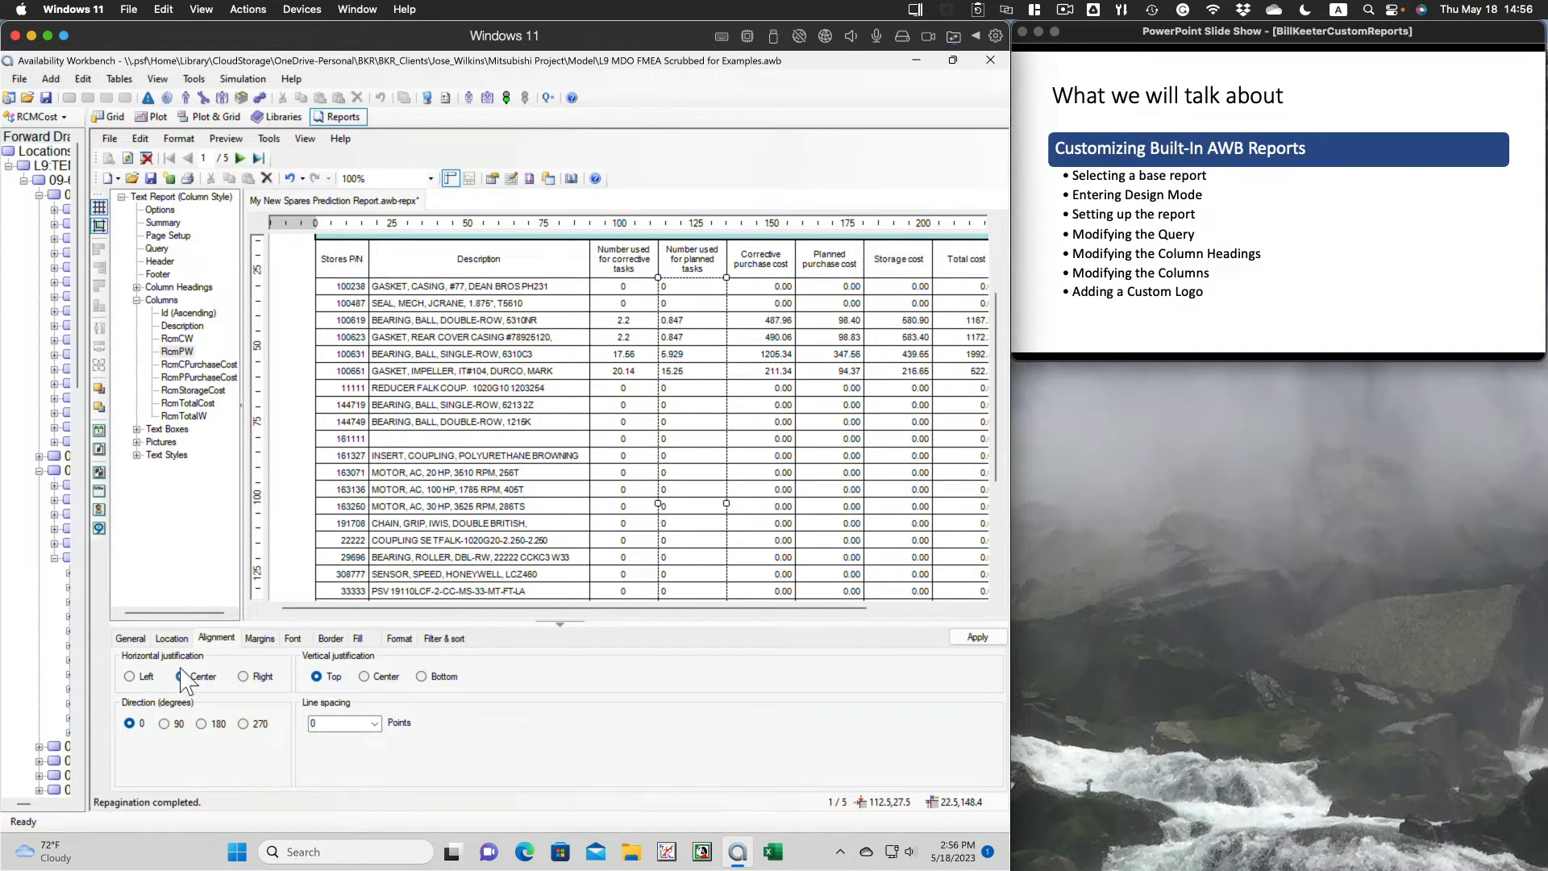
{"action": "left_click", "coordinate": [176, 352]}
- Center the values in the RcmCPurchaseCost, RcmPPurchaseCost and RcmStorageCost columns horizontally
{"action": "left_click", "coordinate": [169, 363]}
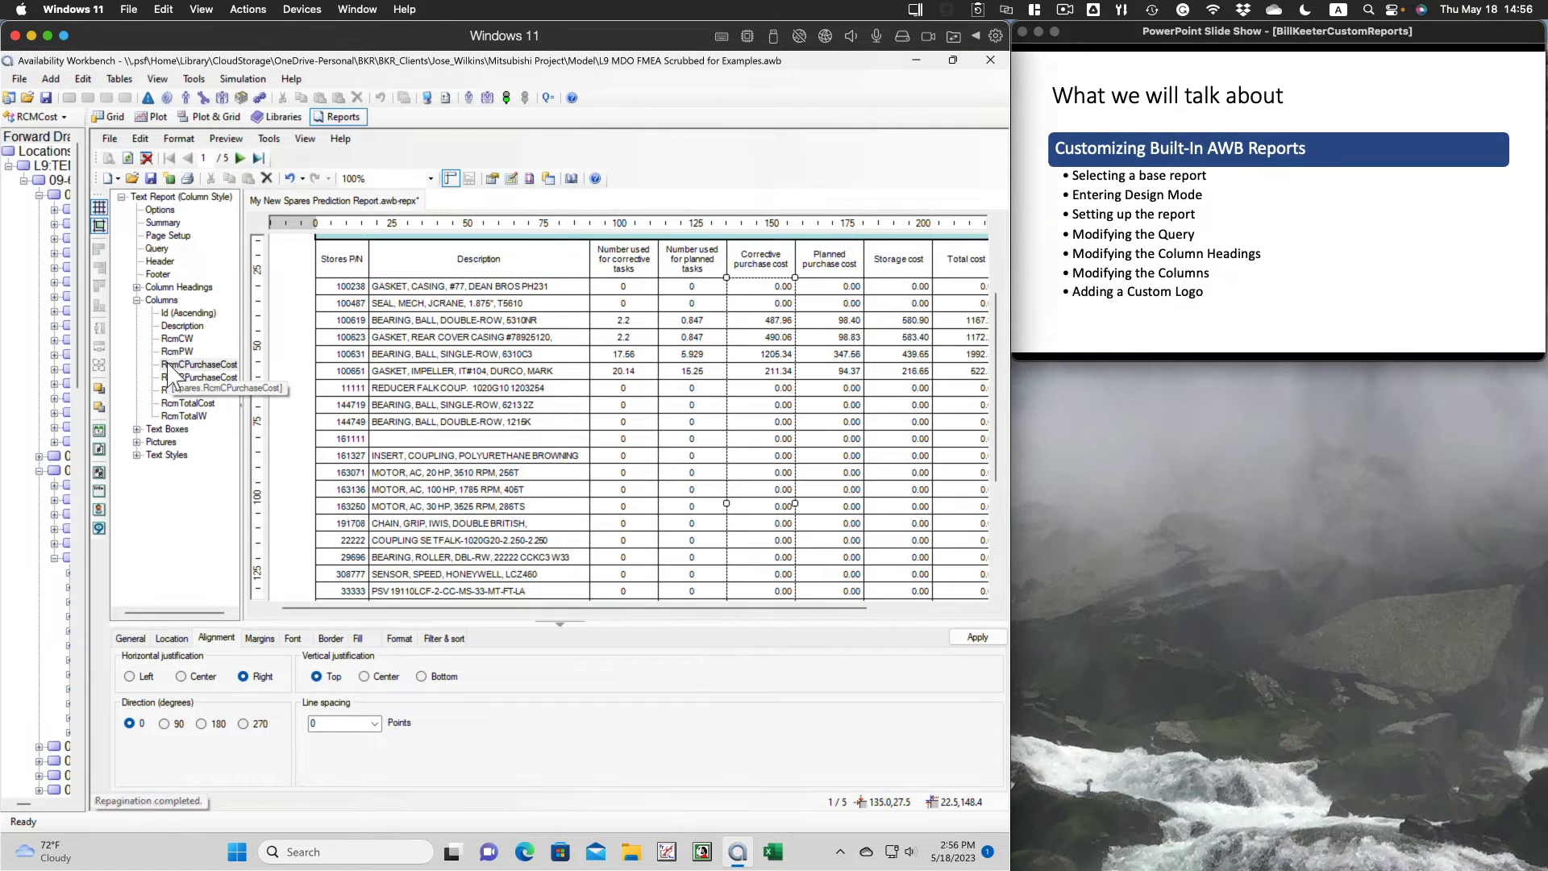
{"action": "left_click", "coordinate": [180, 676]}
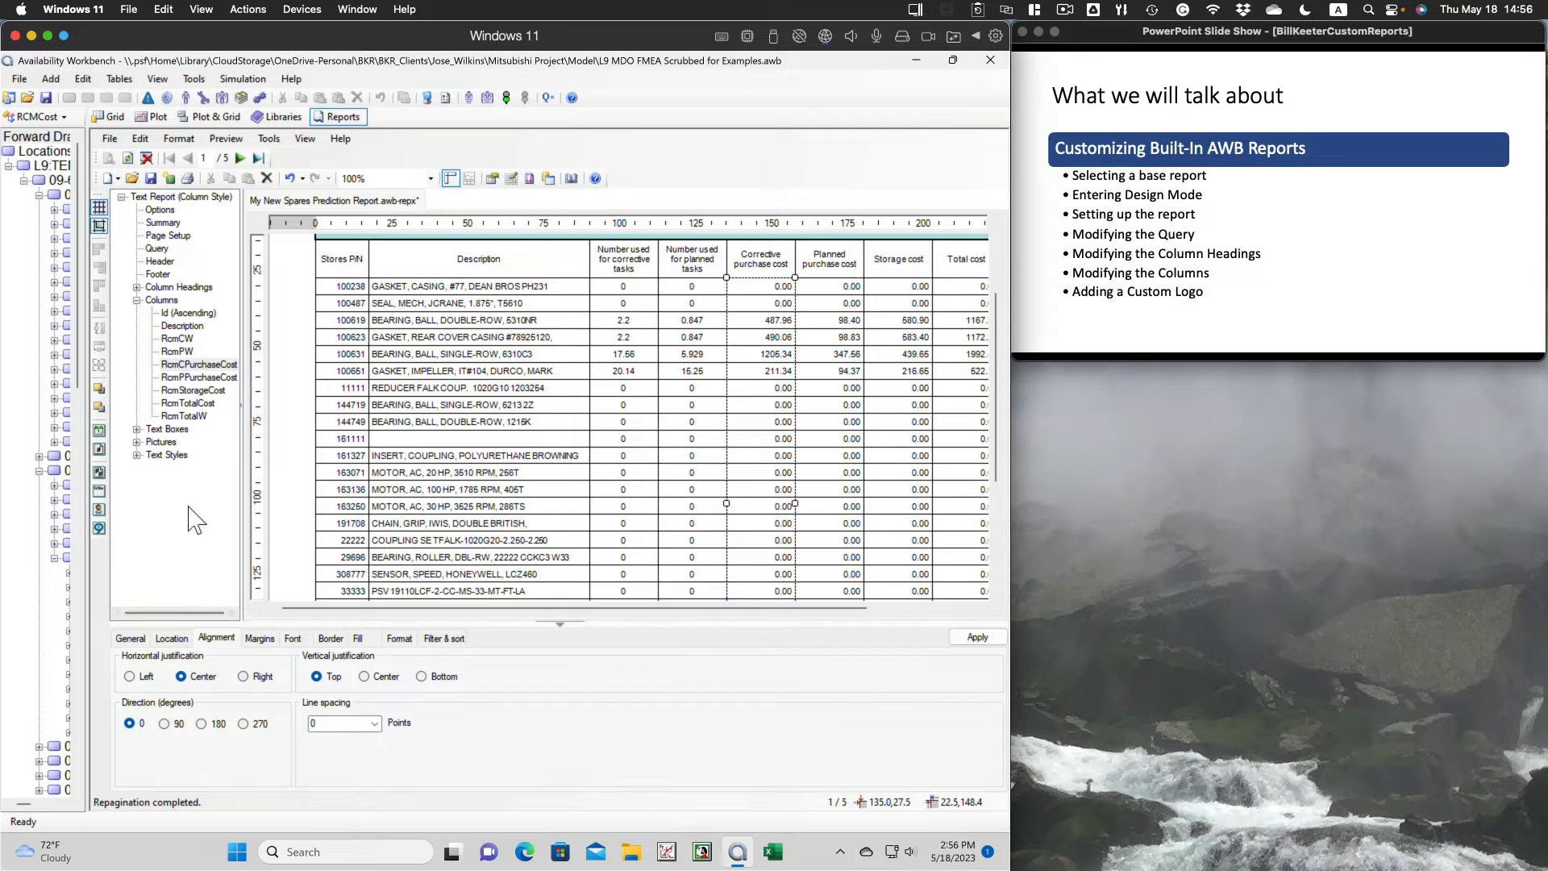
{"action": "left_click", "coordinate": [181, 377]}
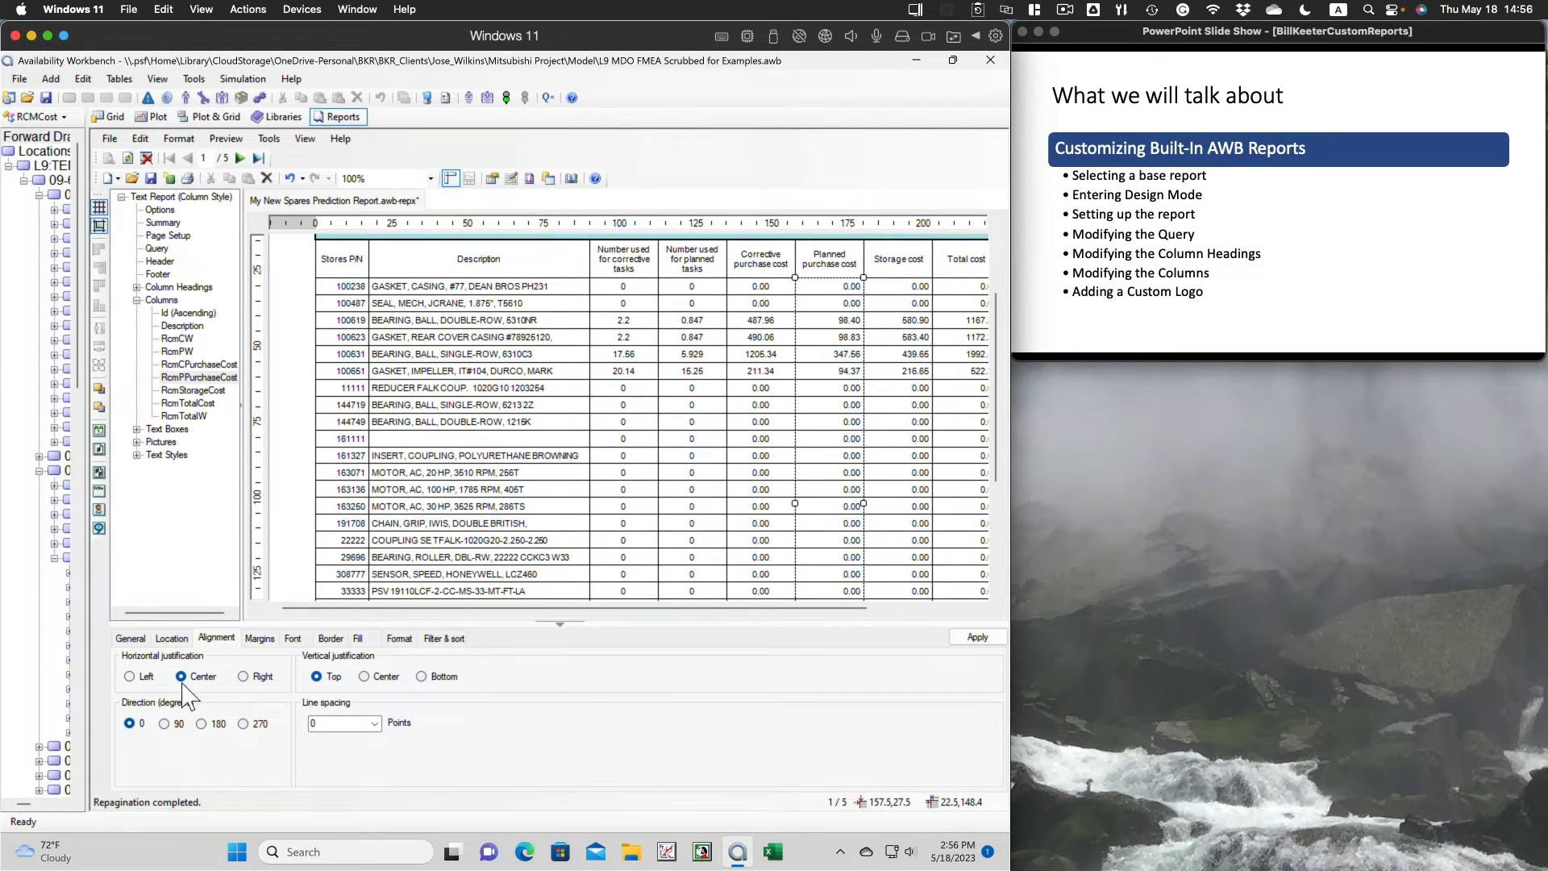
{"action": "left_click", "coordinate": [193, 391]}
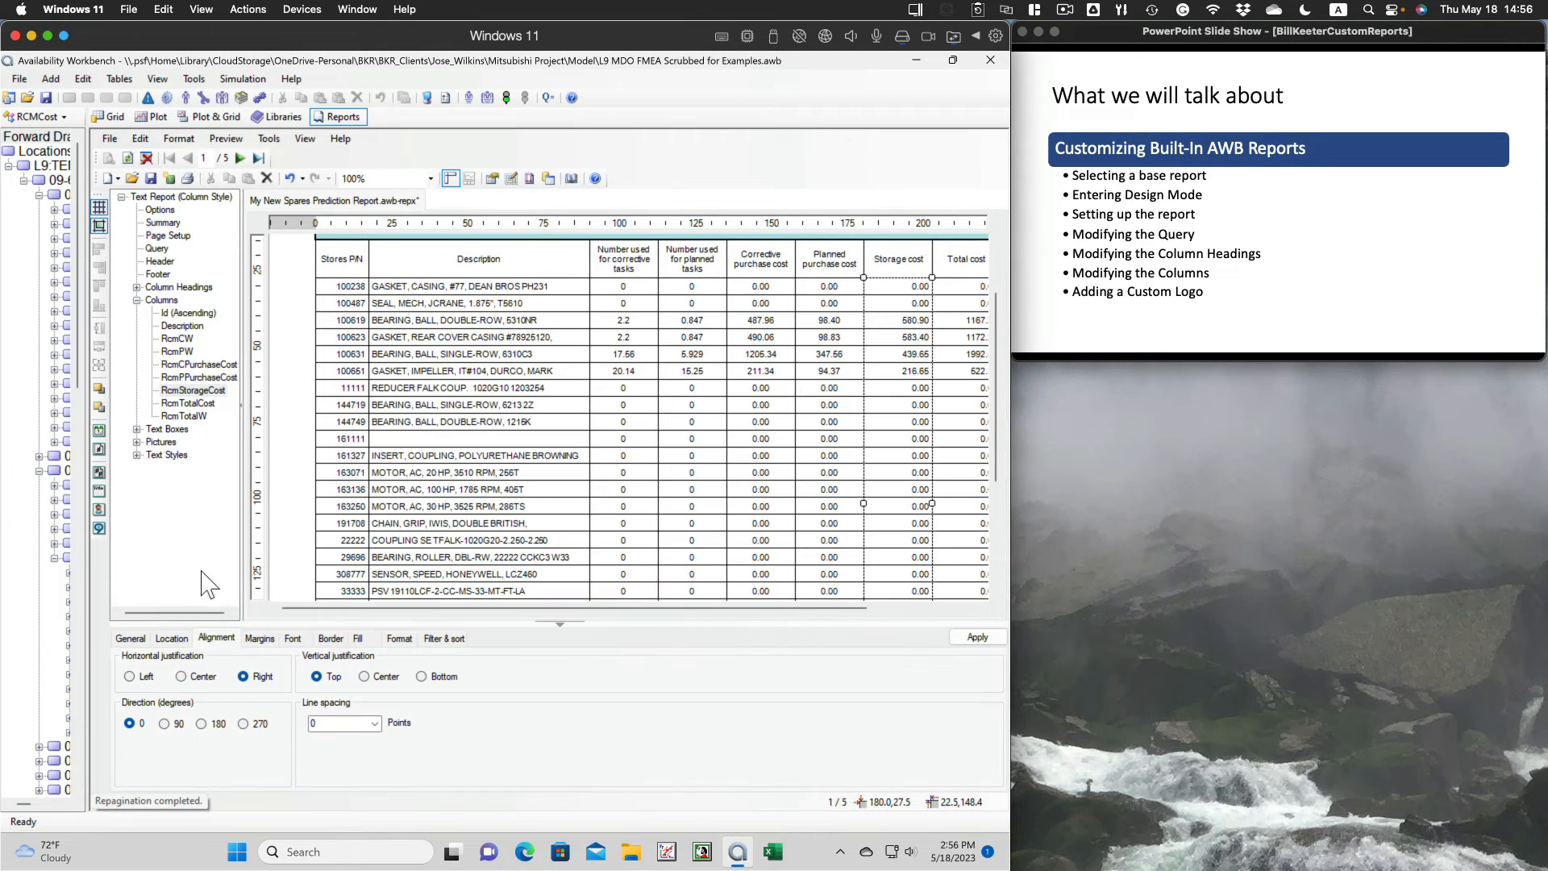
{"action": "left_click", "coordinate": [182, 677]}
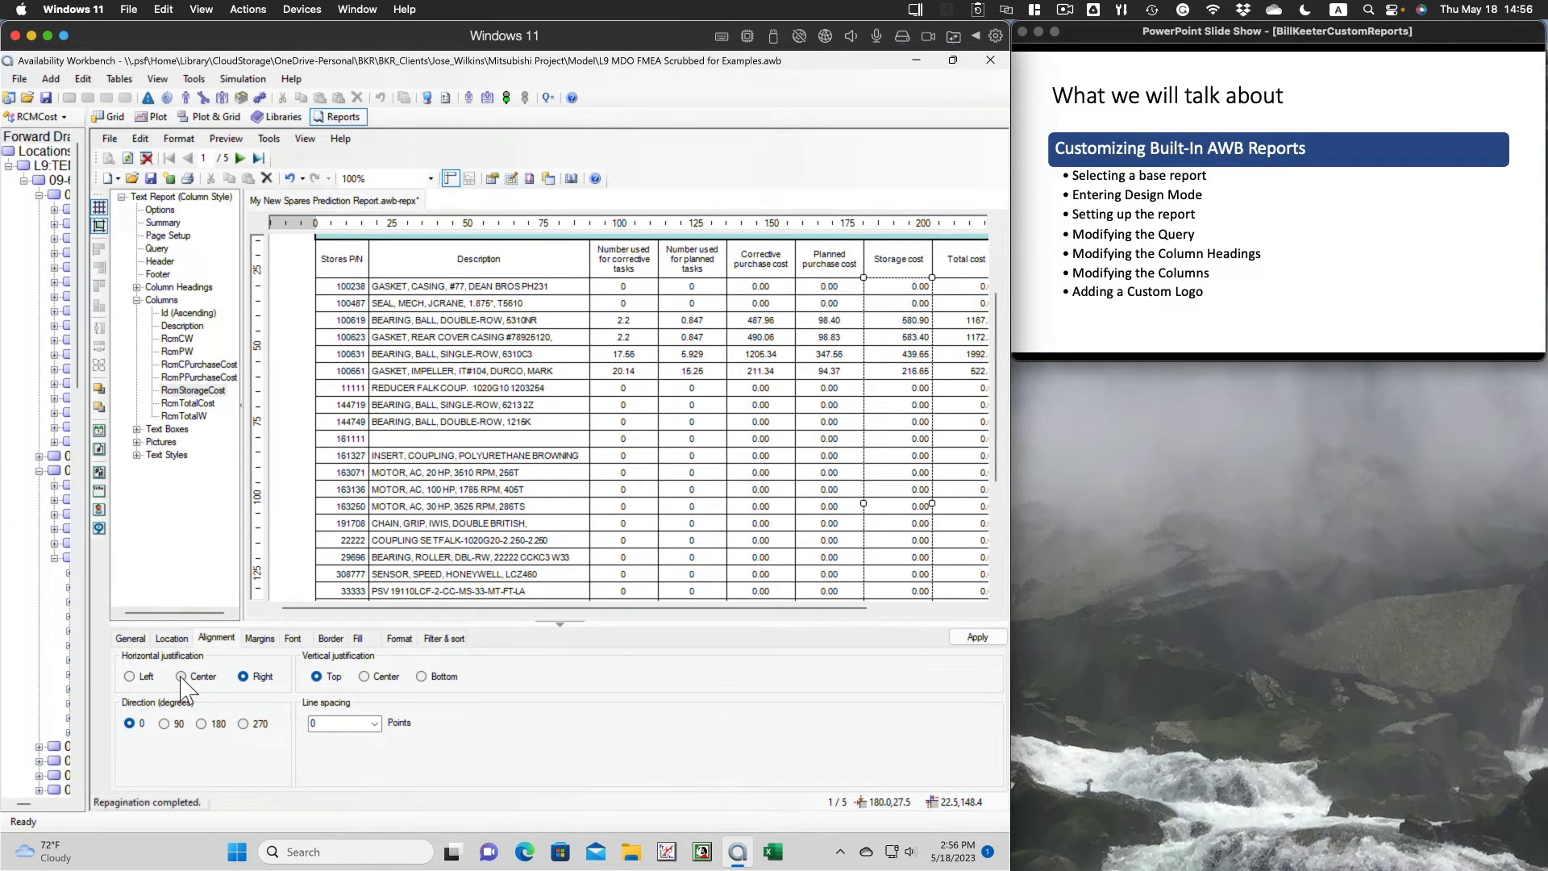
- Center the values in the RcmTotalCost and RcmTotalW columns horizontally and apply the change
{"action": "left_click", "coordinate": [188, 403]}
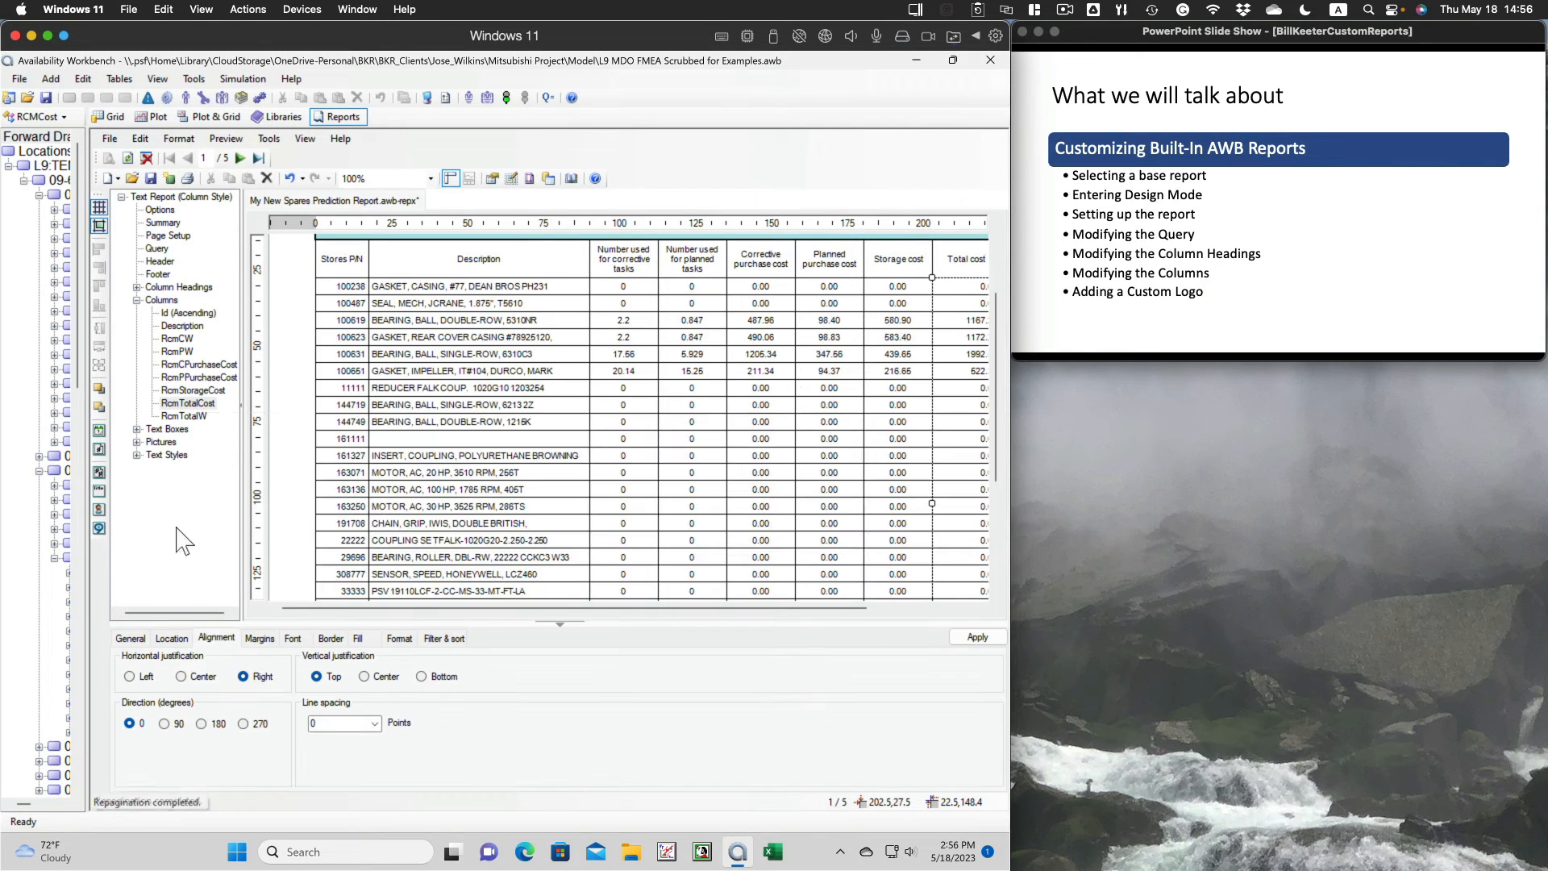
{"action": "left_click", "coordinate": [182, 676]}
{"action": "left_click", "coordinate": [184, 415]}
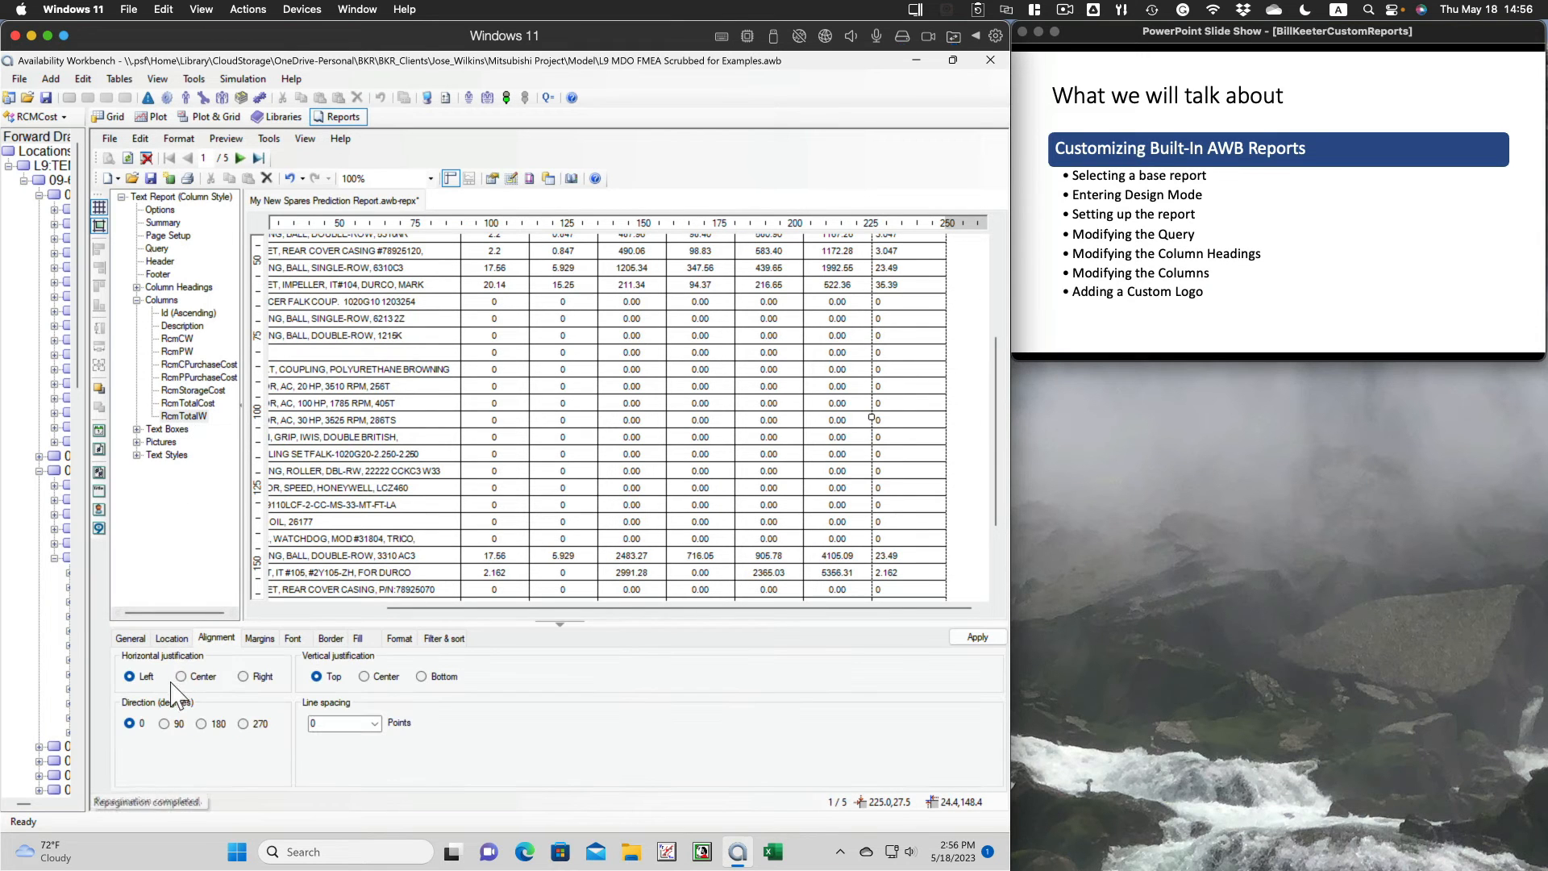
{"action": "left_click", "coordinate": [182, 676]}
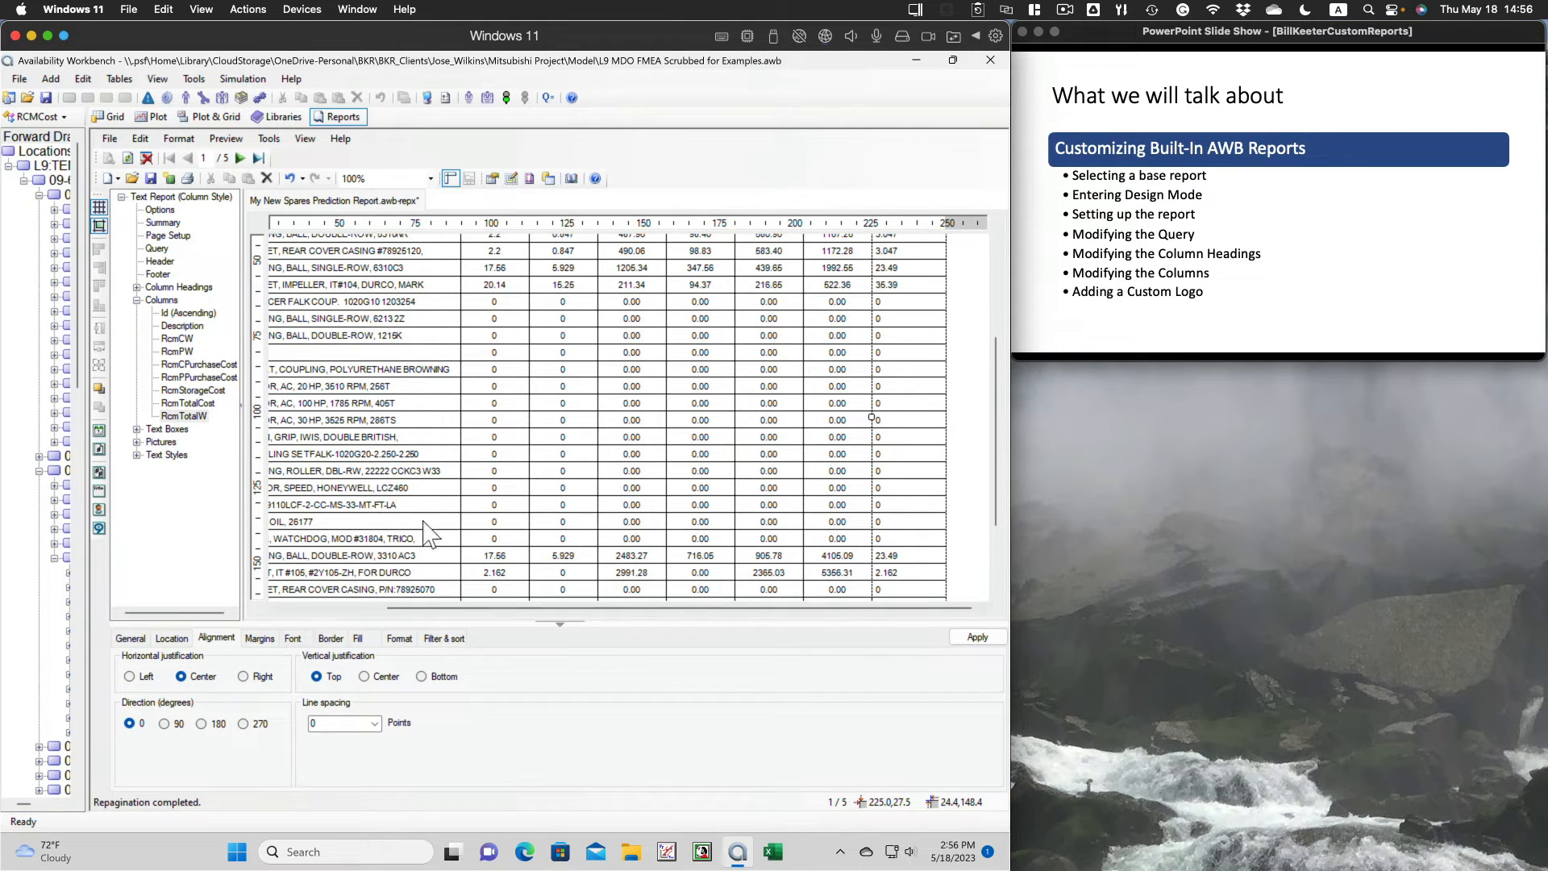
{"action": "left_click", "coordinate": [972, 637]}
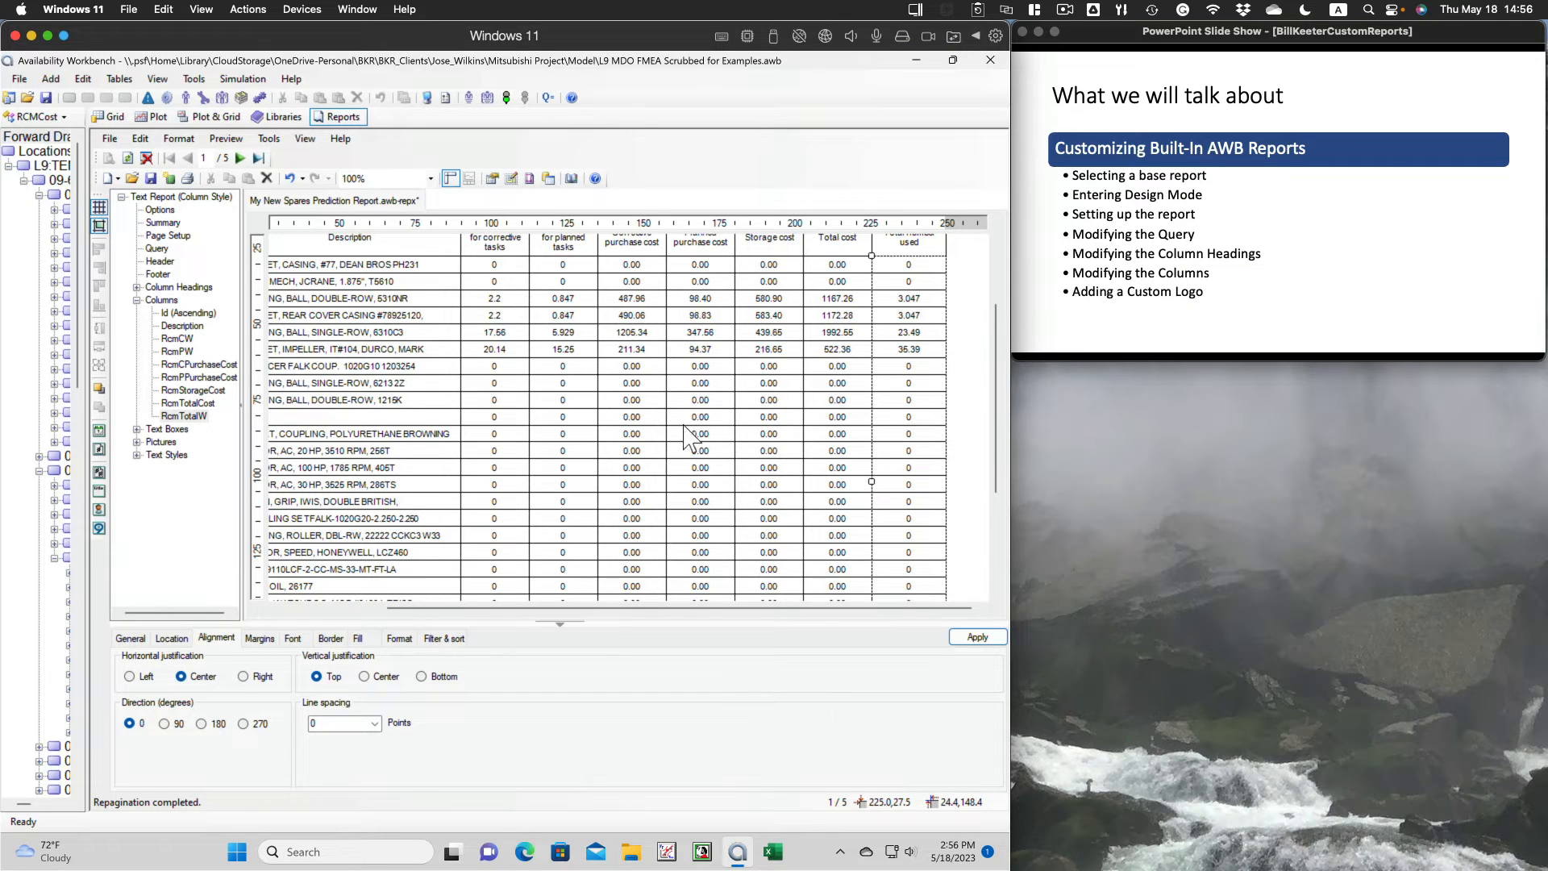
- Filter the report on the RcmTotalW column with the operator Greater Than and value 0, and apply the filter
{"action": "scroll", "coordinate": [700, 427], "scroll_direction": "up", "scroll_amount": 3}
{"action": "scroll", "coordinate": [702, 419], "scroll_direction": "down", "scroll_amount": 1}
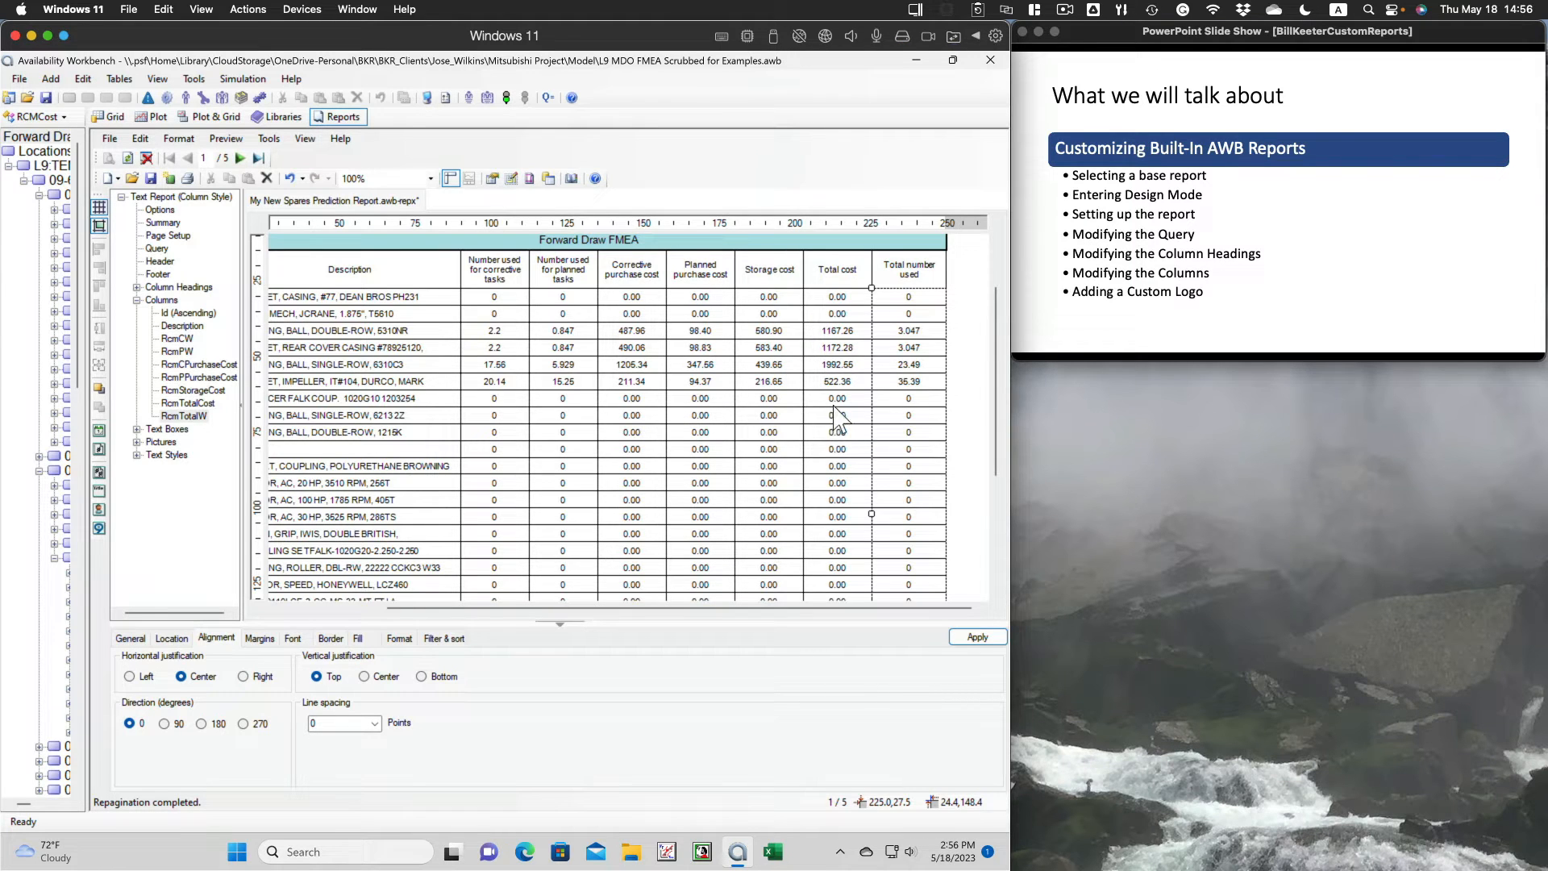
{"action": "scroll", "coordinate": [837, 419], "scroll_direction": "down", "scroll_amount": 1}
{"action": "scroll", "coordinate": [837, 419], "scroll_direction": "up", "scroll_amount": 2}
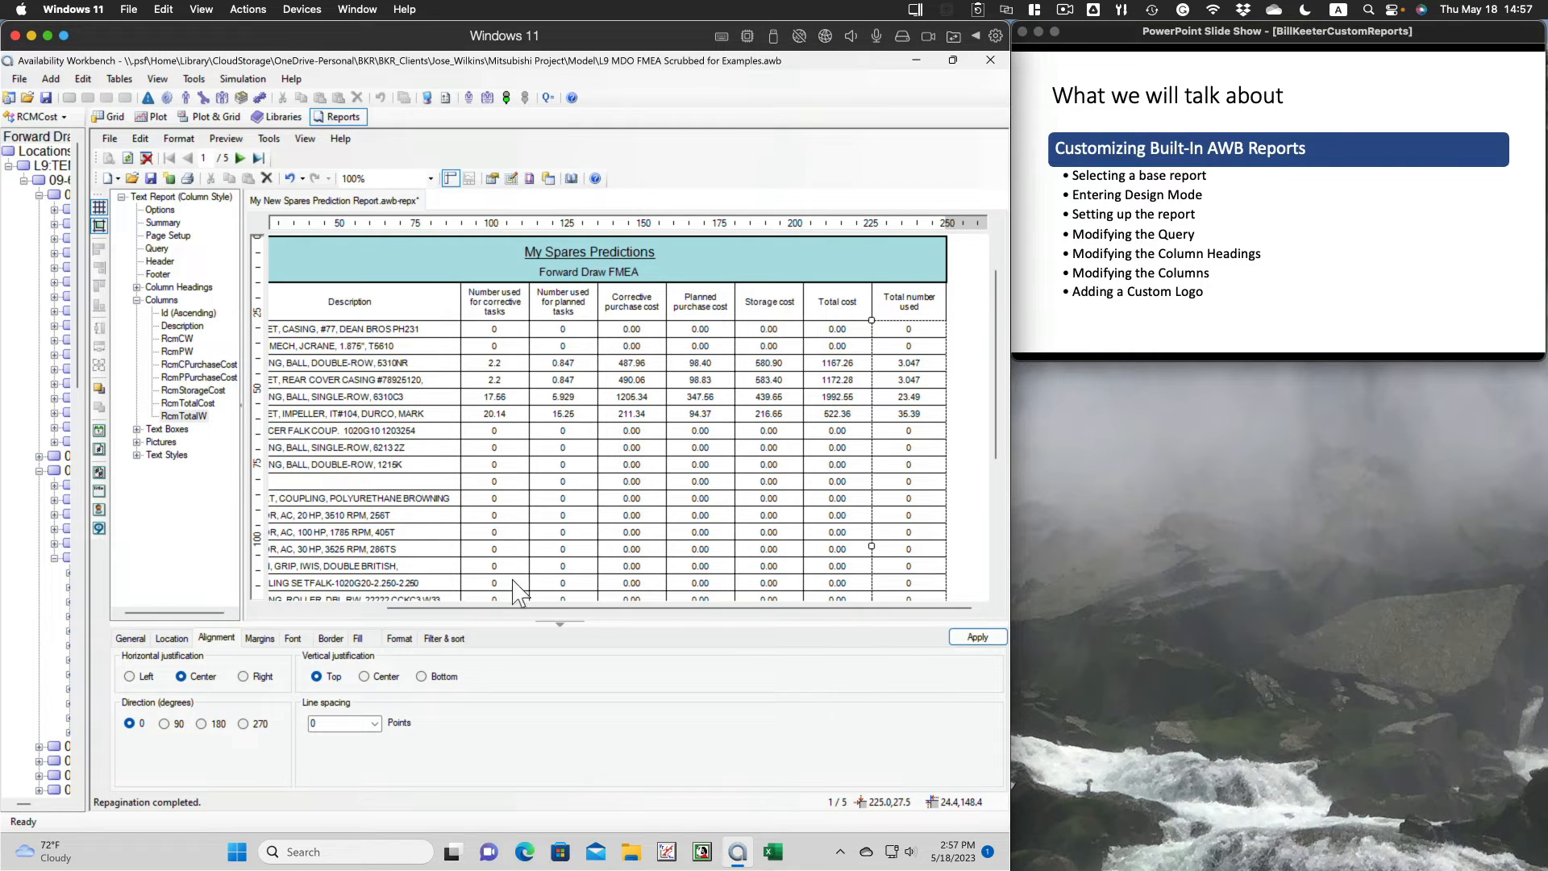
{"action": "left_click", "coordinate": [439, 638]}
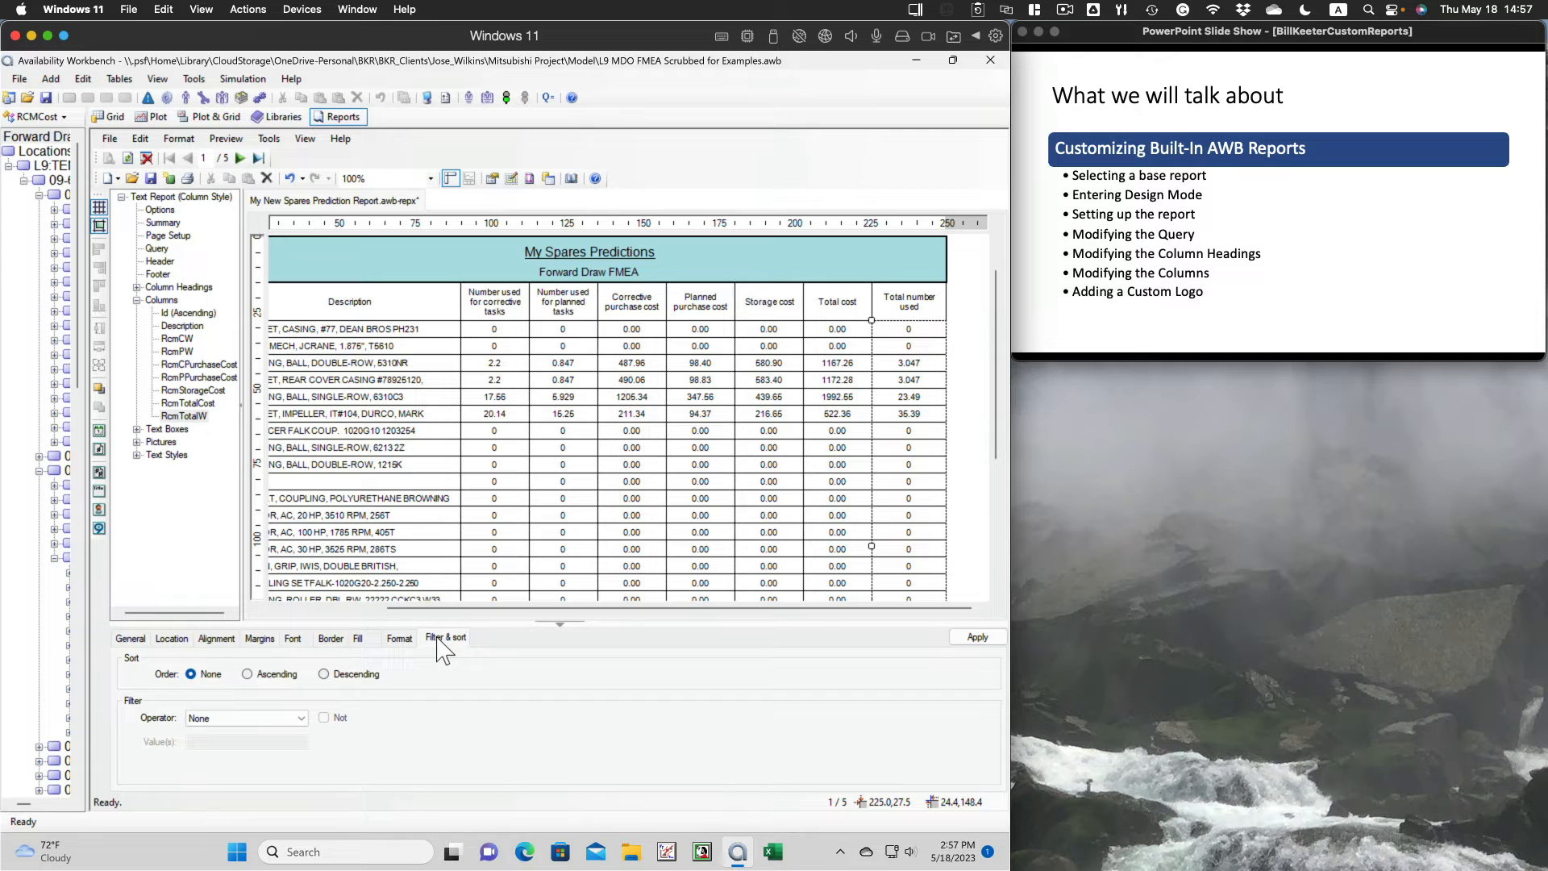
{"action": "left_click", "coordinate": [303, 718]}
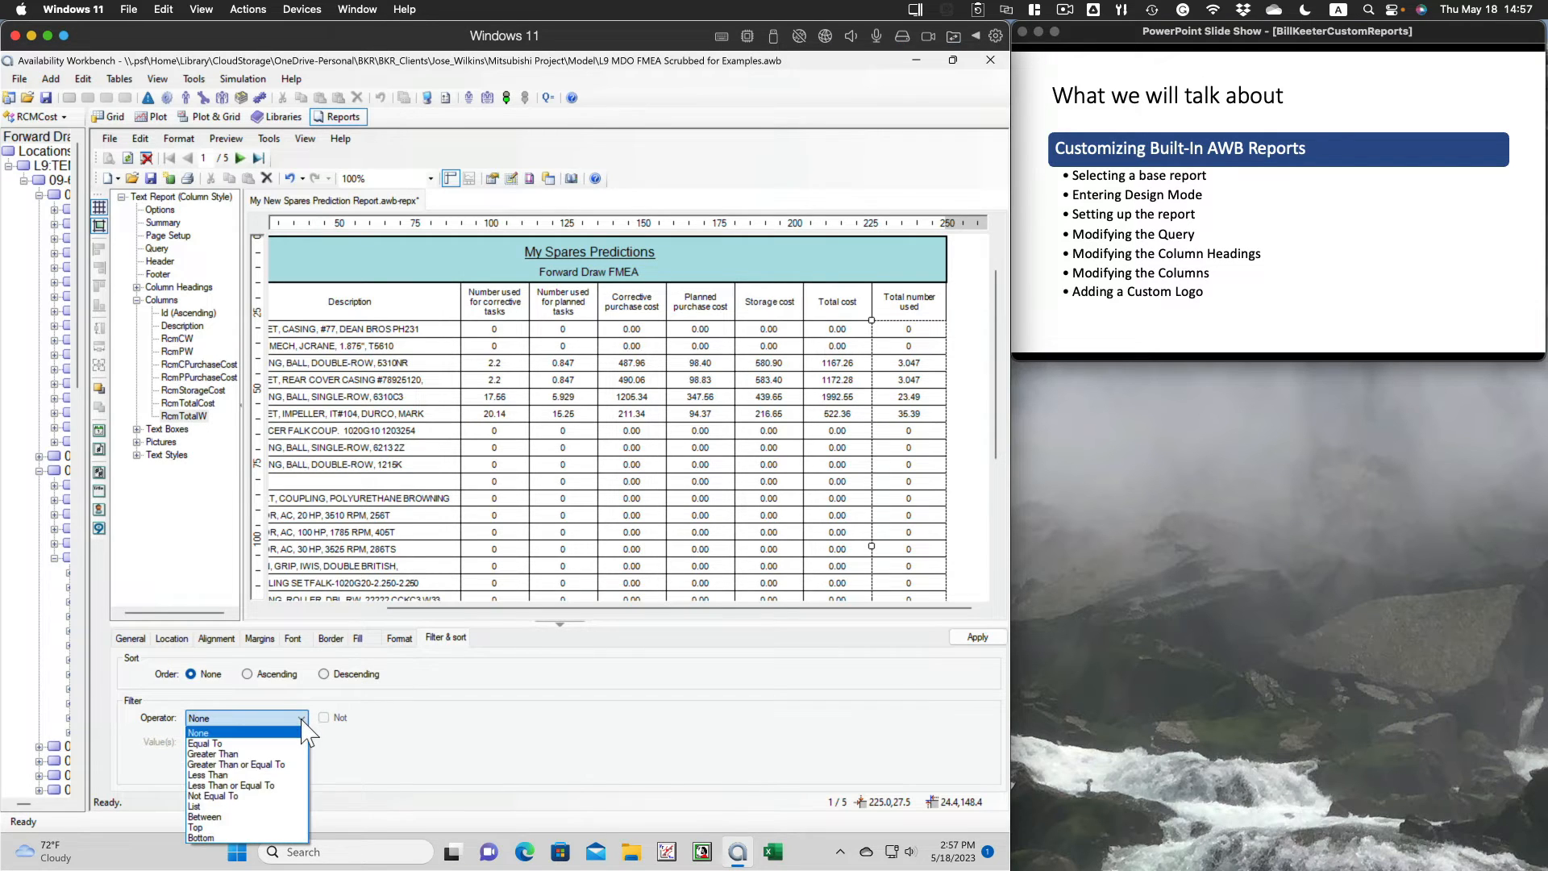
{"action": "left_click", "coordinate": [222, 754]}
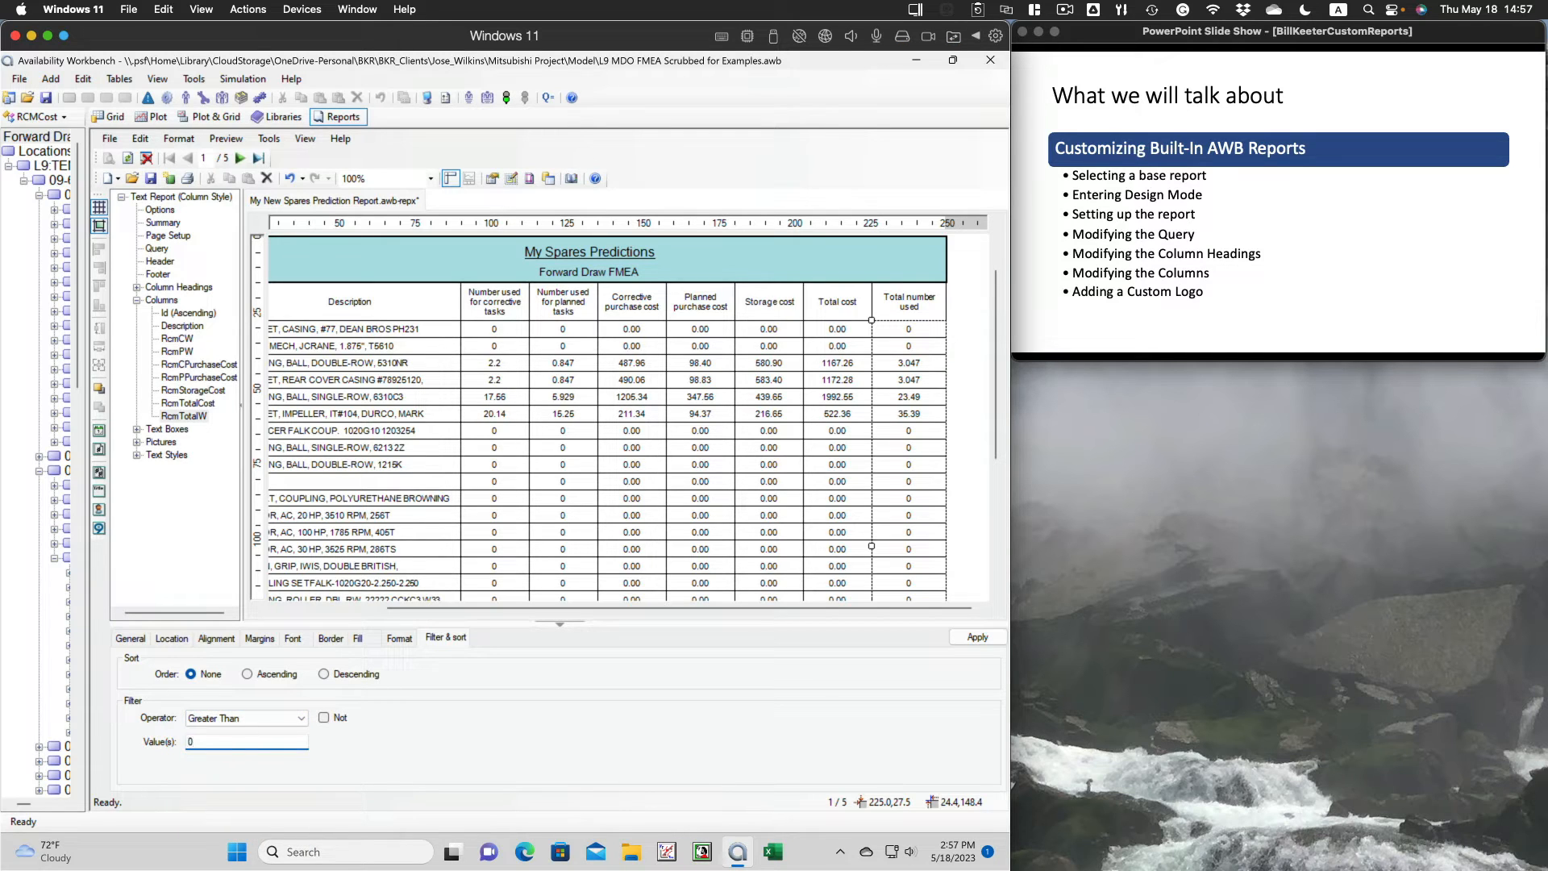
{"action": "left_click", "coordinate": [234, 738]}
{"action": "type", "text": "0"}
{"action": "left_click", "coordinate": [978, 637]}
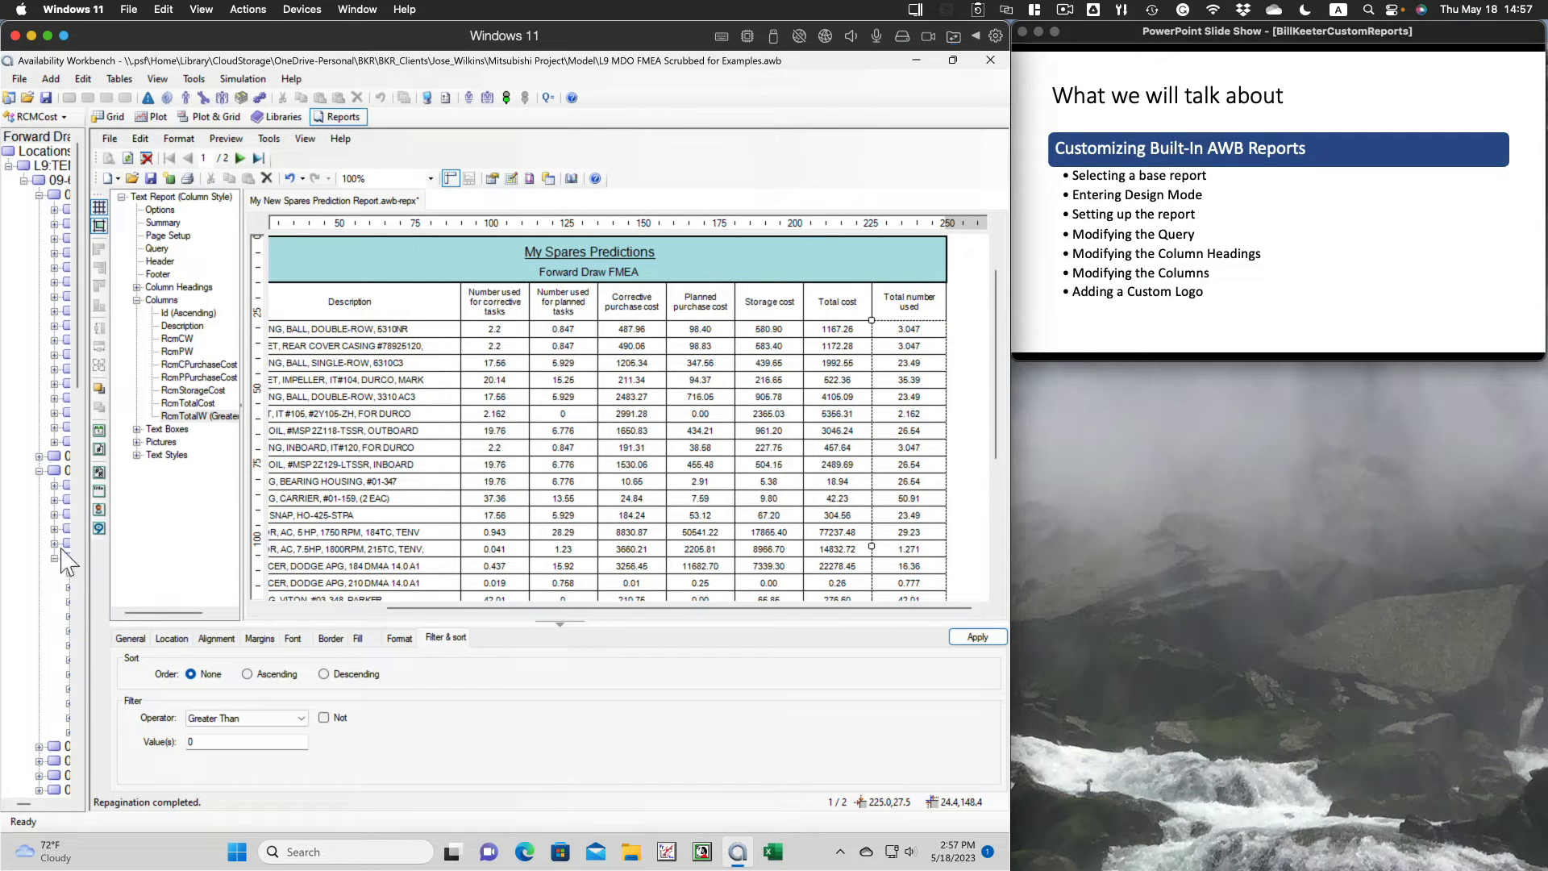
{"action": "left_click", "coordinate": [131, 642]}
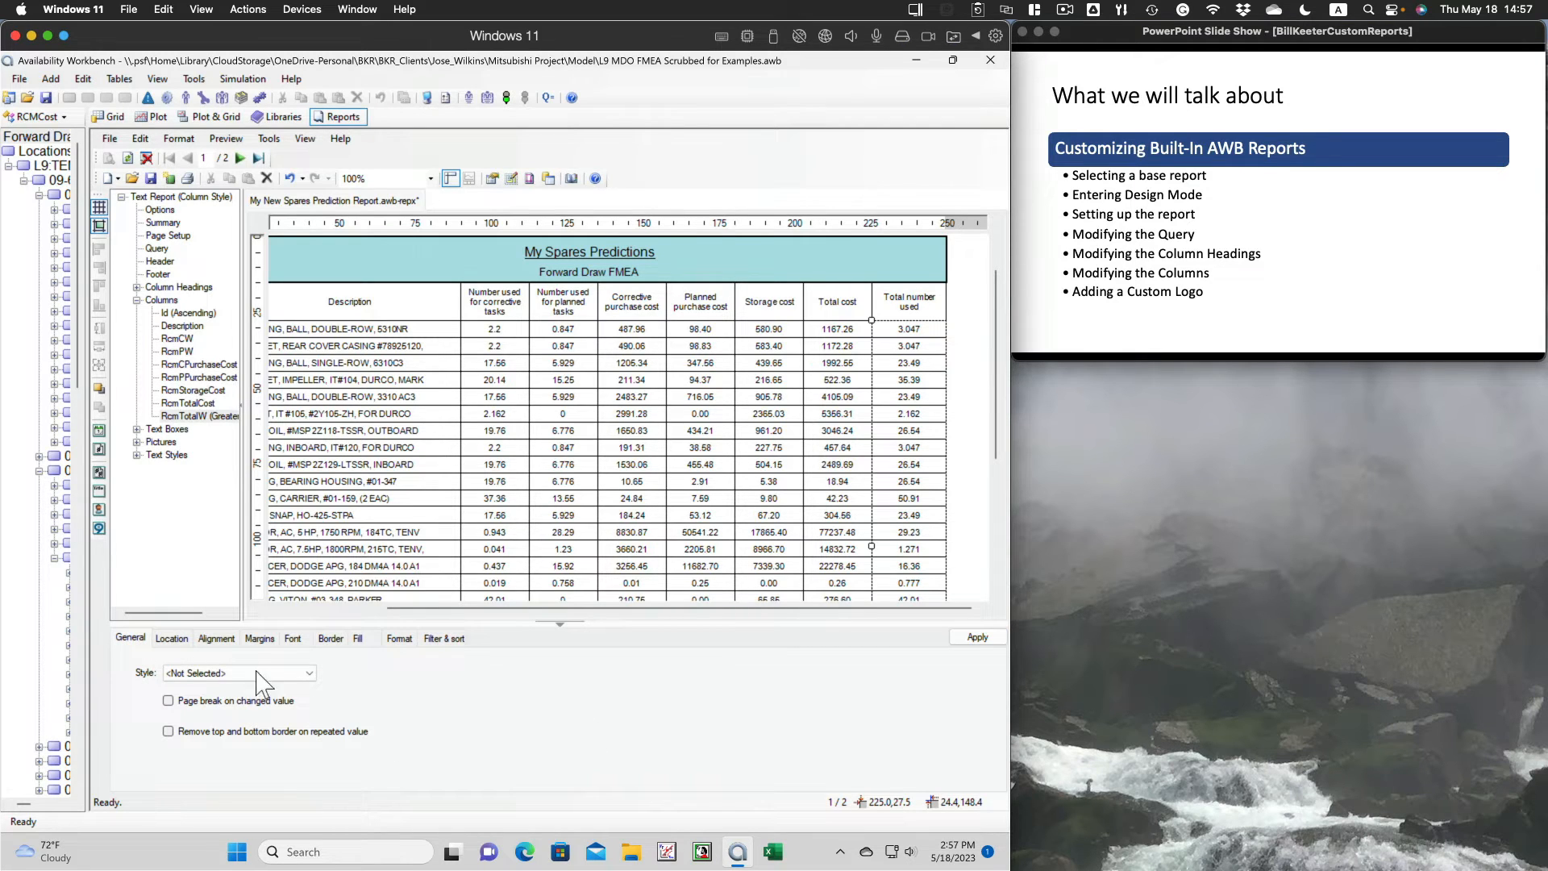
{"action": "left_click", "coordinate": [179, 641]}
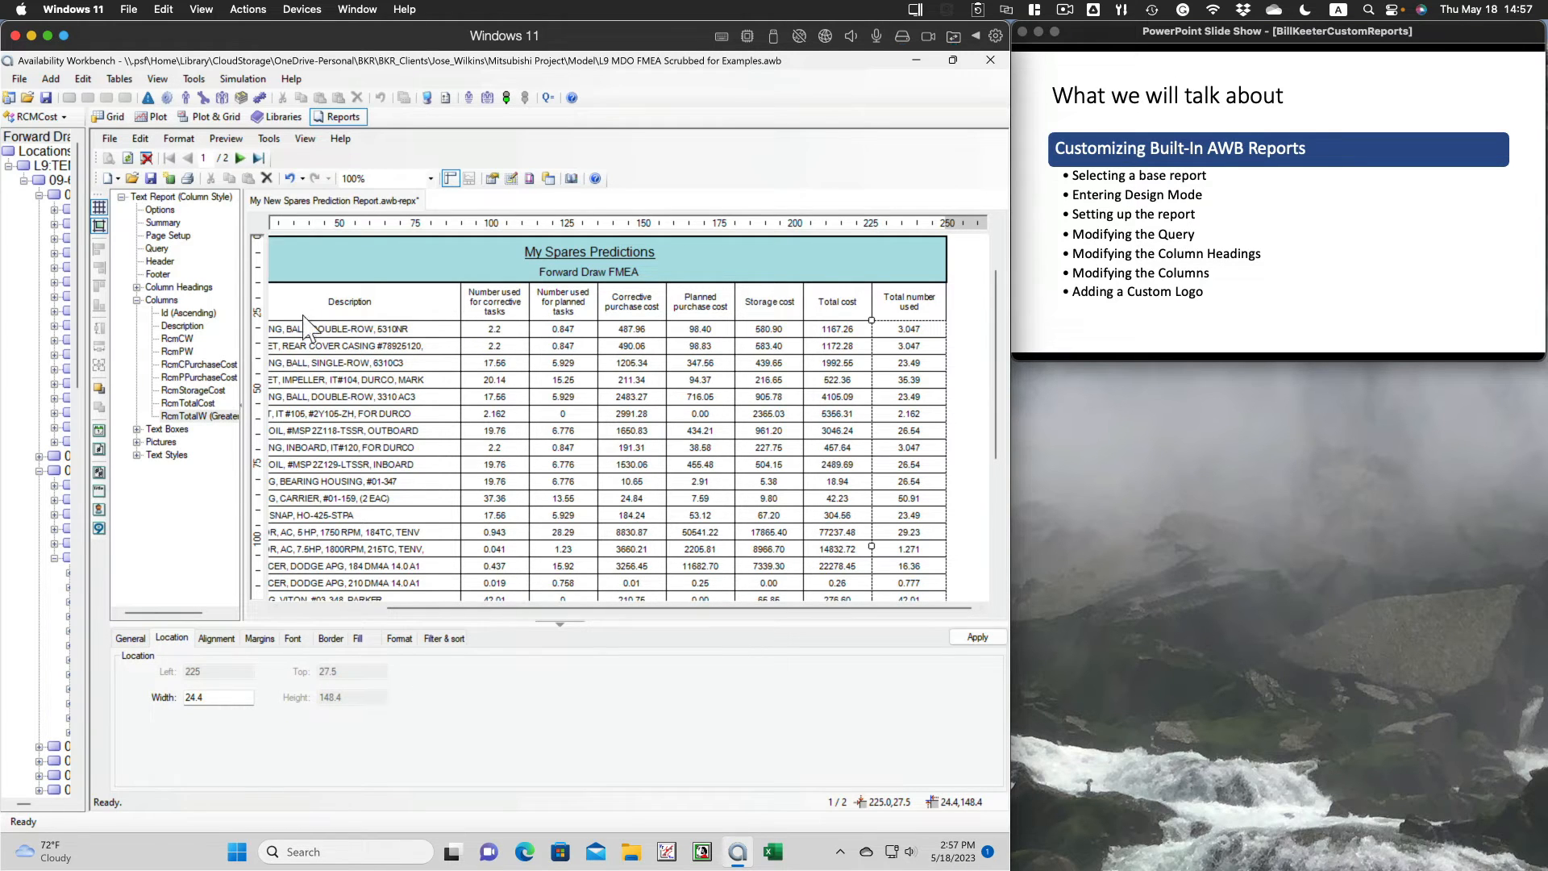
- Set the custom number format of the RcmCW column to ###0.# and apply it
{"action": "left_click", "coordinate": [180, 338]}
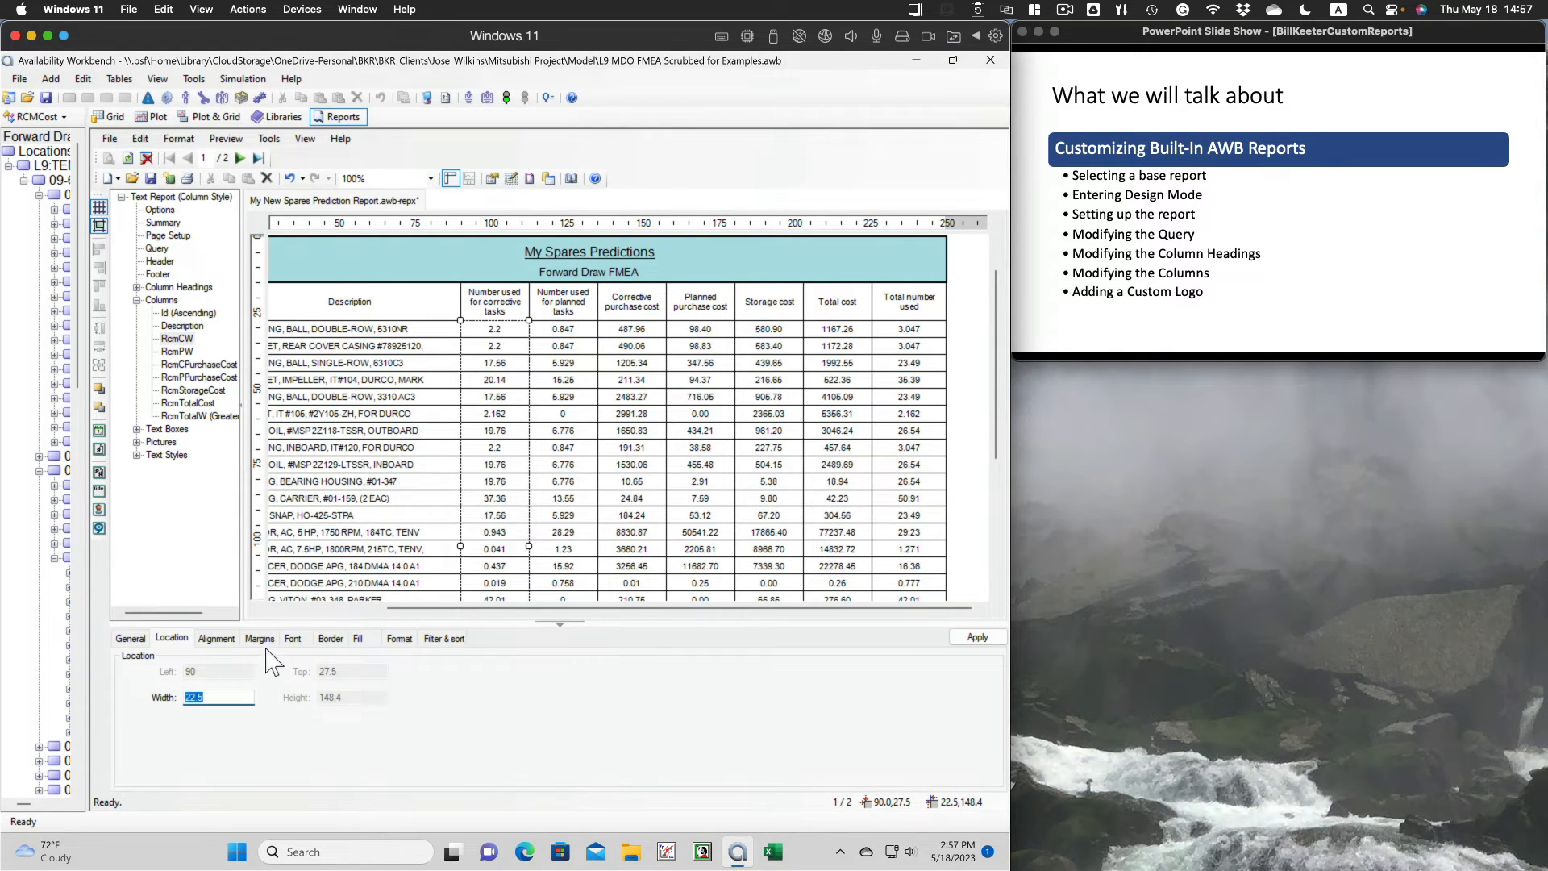
{"action": "left_click", "coordinate": [294, 639]}
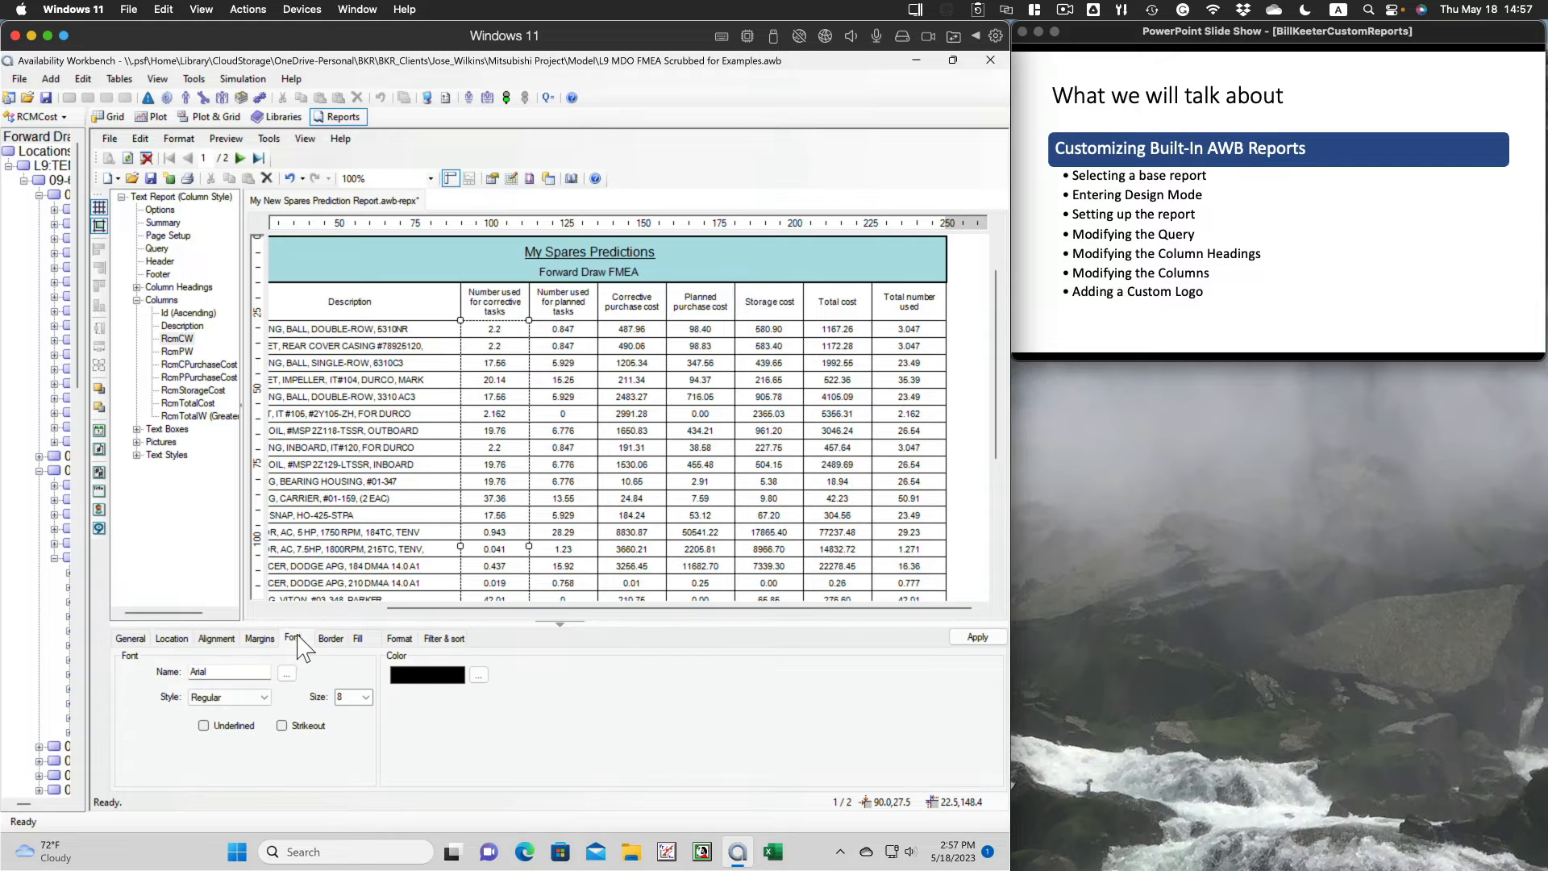
{"action": "left_click", "coordinate": [399, 638]}
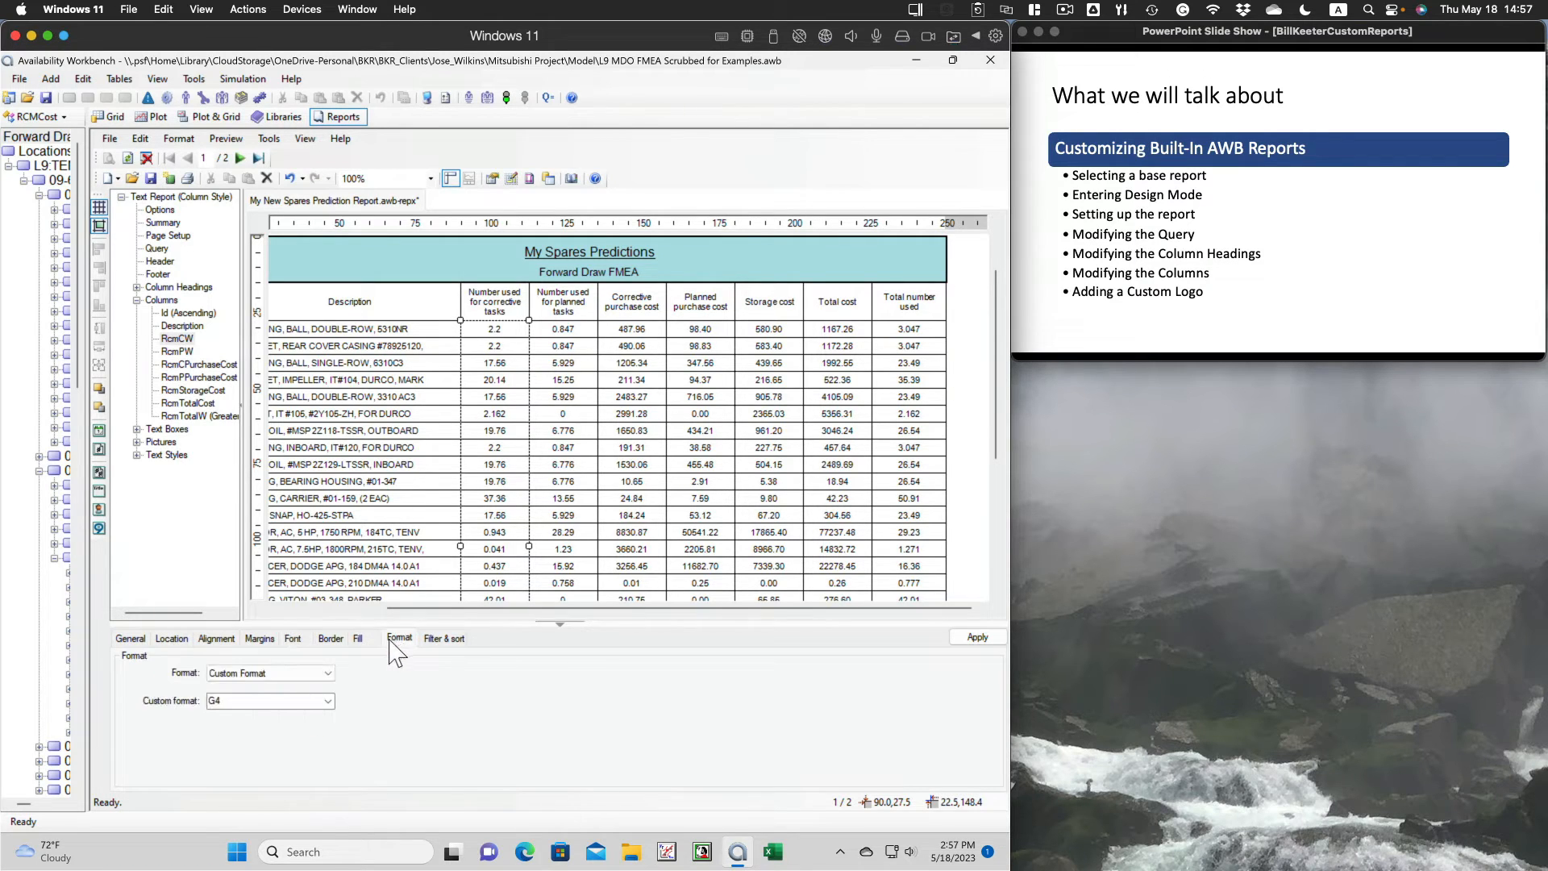
{"action": "left_click", "coordinate": [327, 700]}
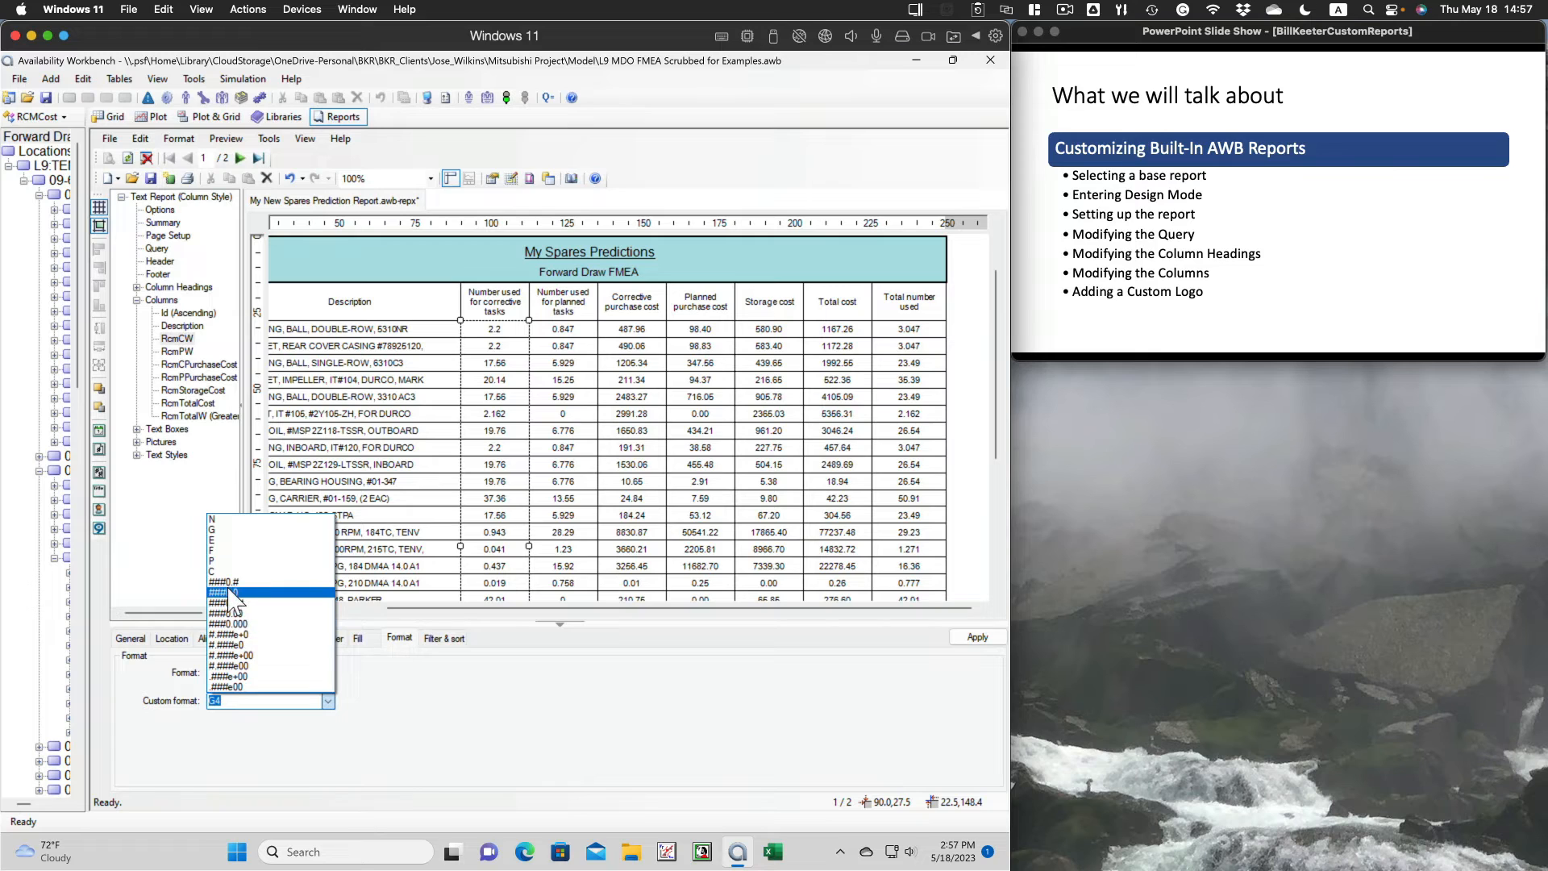
{"action": "key", "text": "Escape"}
{"action": "key", "text": "Down"}
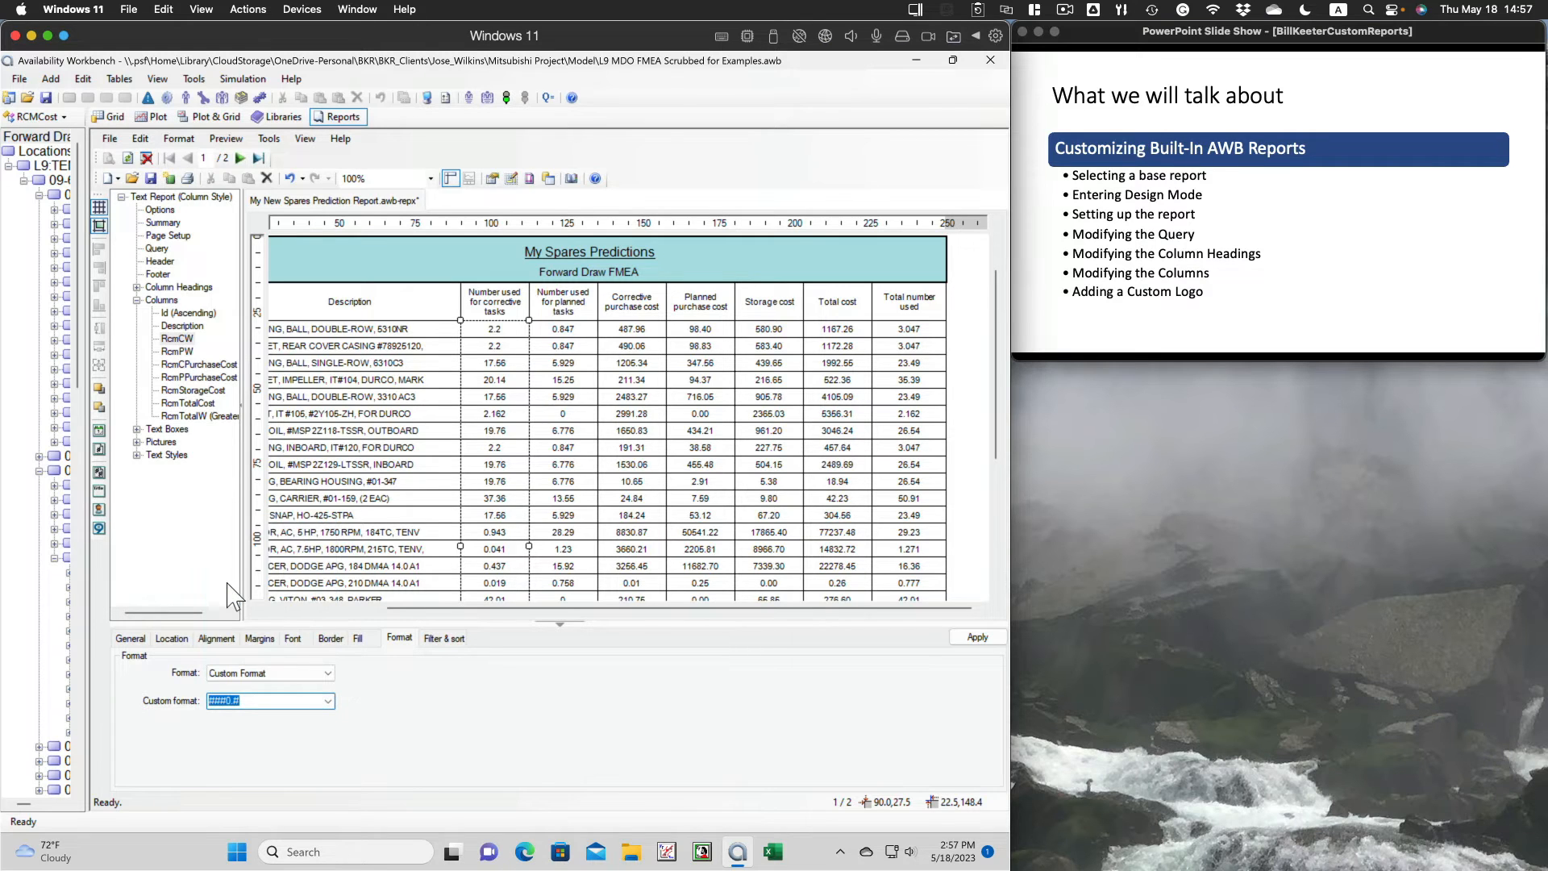
{"action": "left_click", "coordinate": [977, 639]}
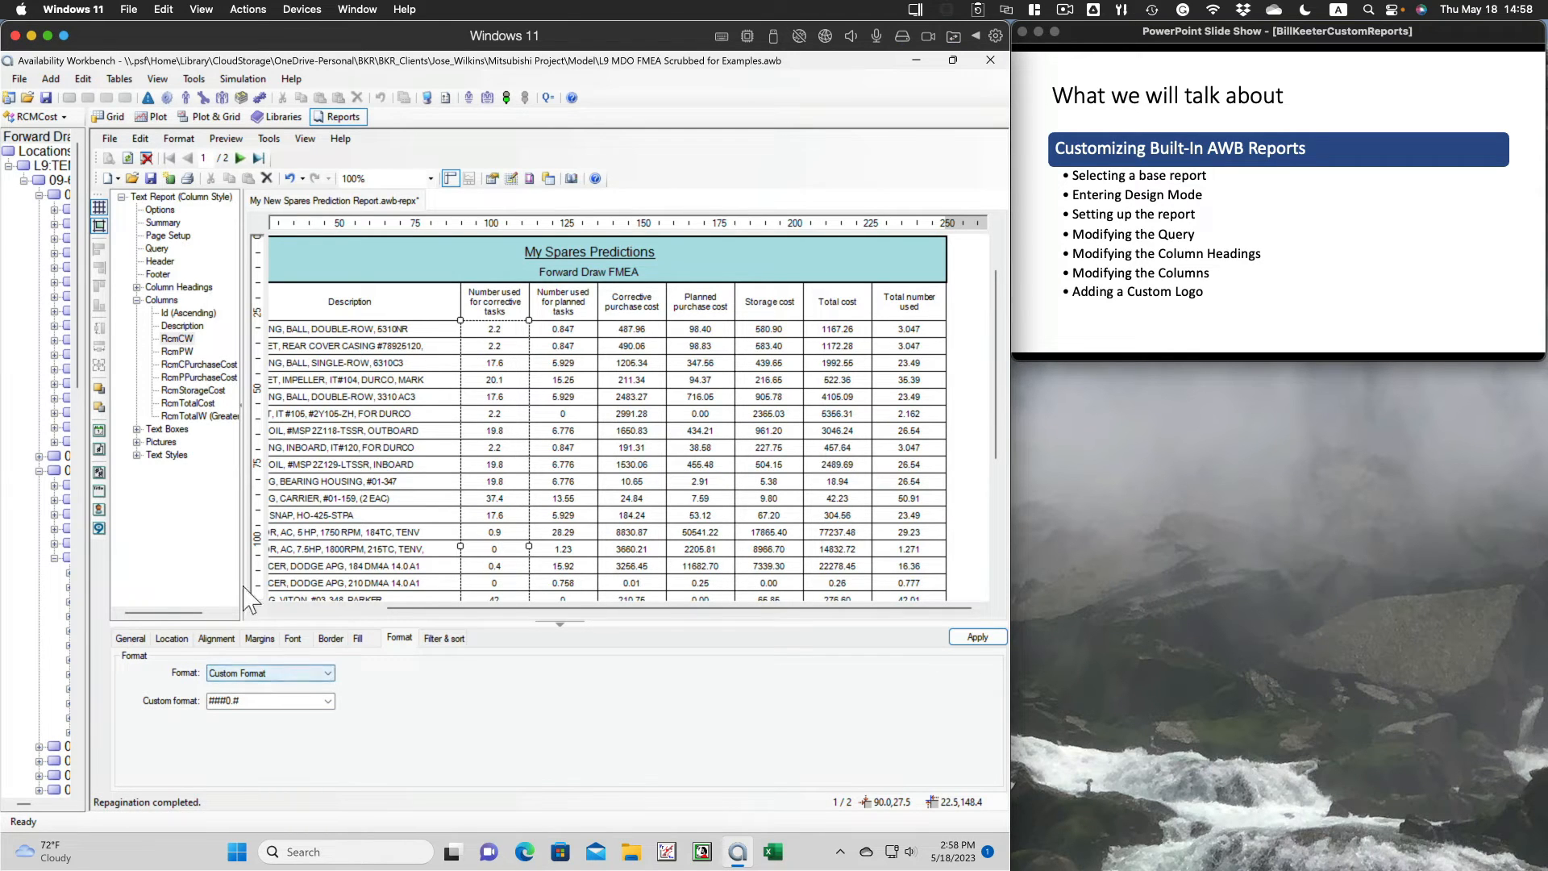
- Set the custom number format of the RcmPW column to ###0.# and apply it
{"action": "left_click", "coordinate": [181, 352]}
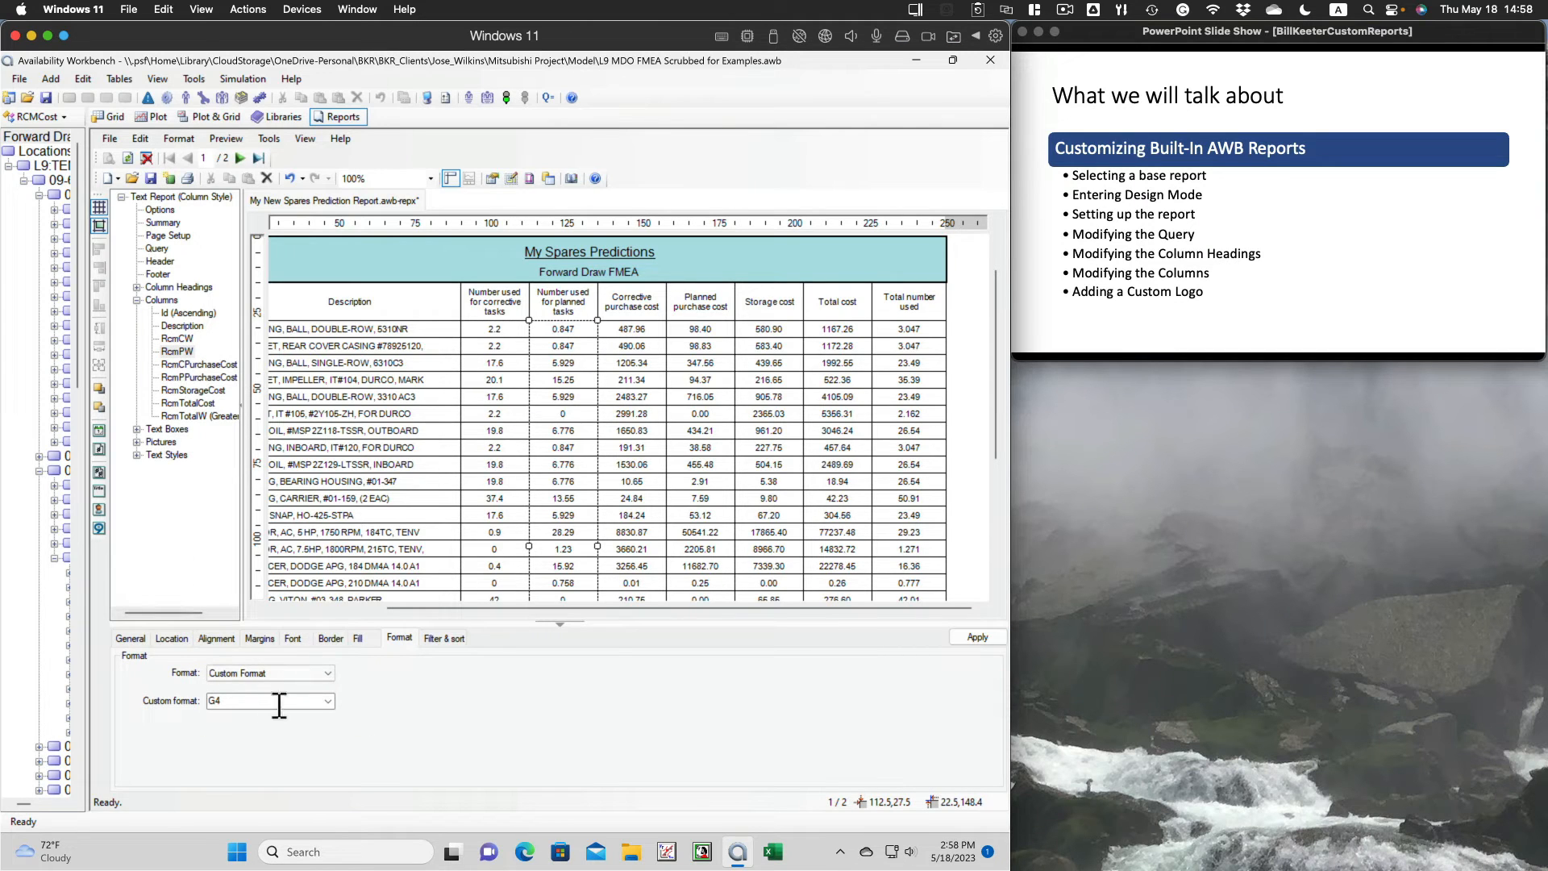
{"action": "left_click", "coordinate": [327, 702]}
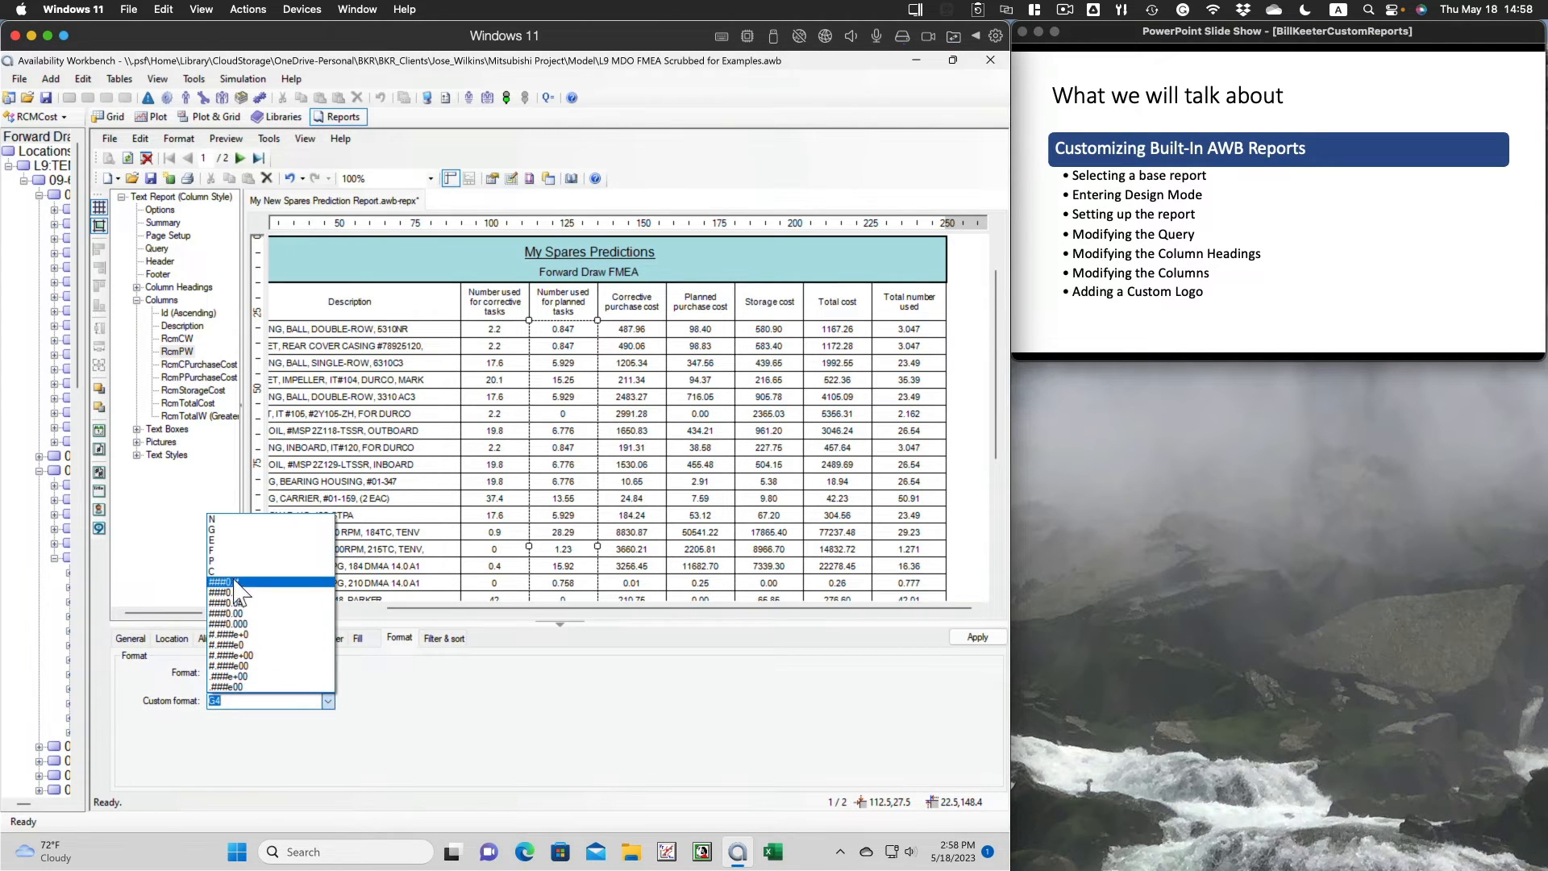
{"action": "left_click", "coordinate": [238, 582]}
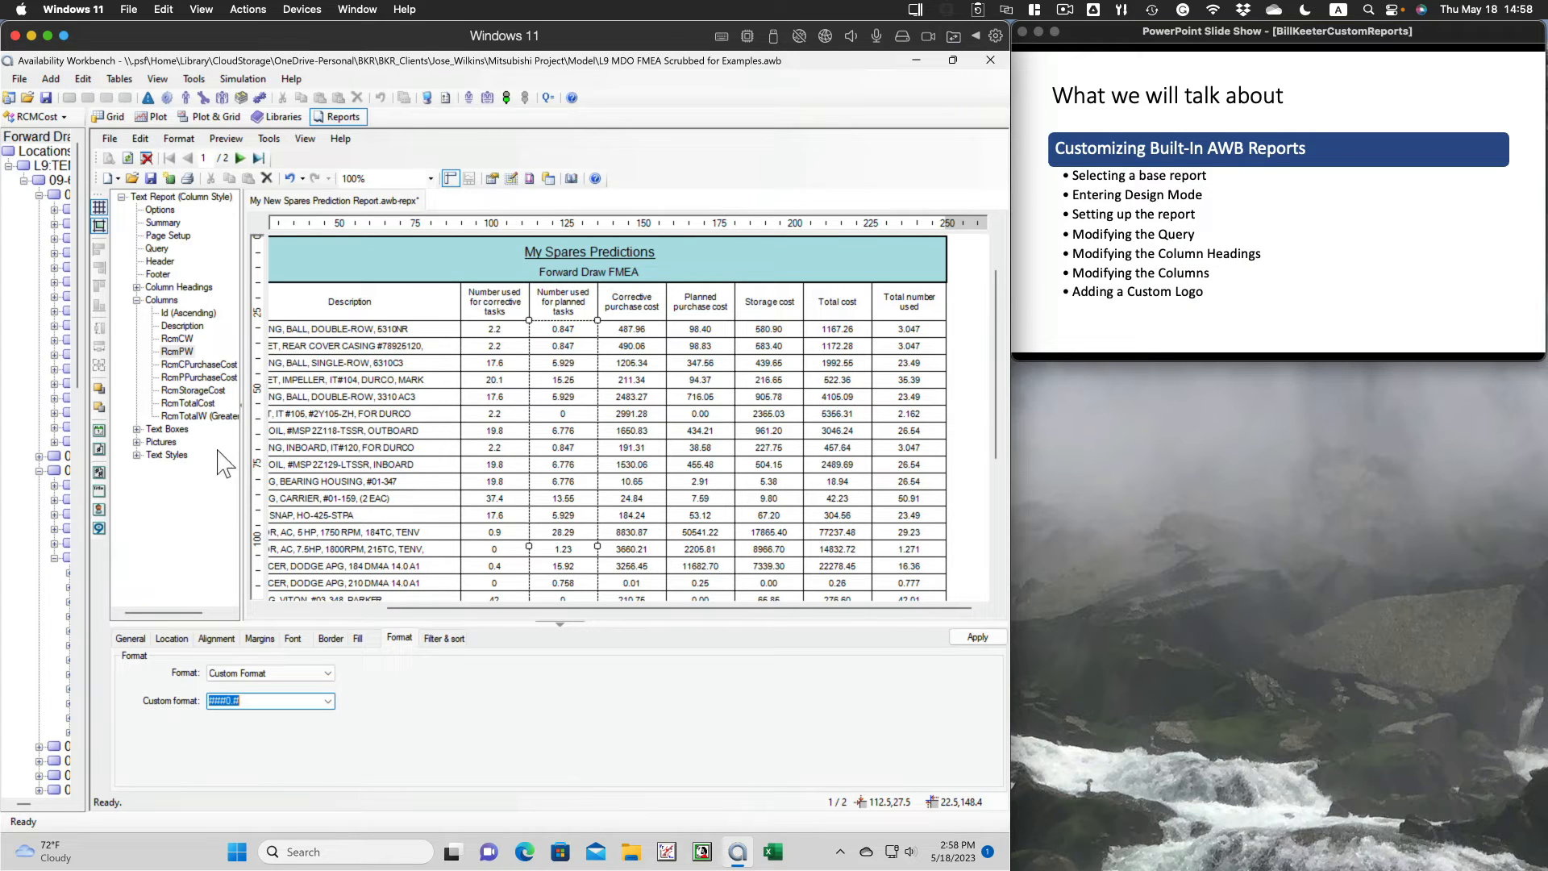
{"action": "left_click", "coordinate": [977, 637]}
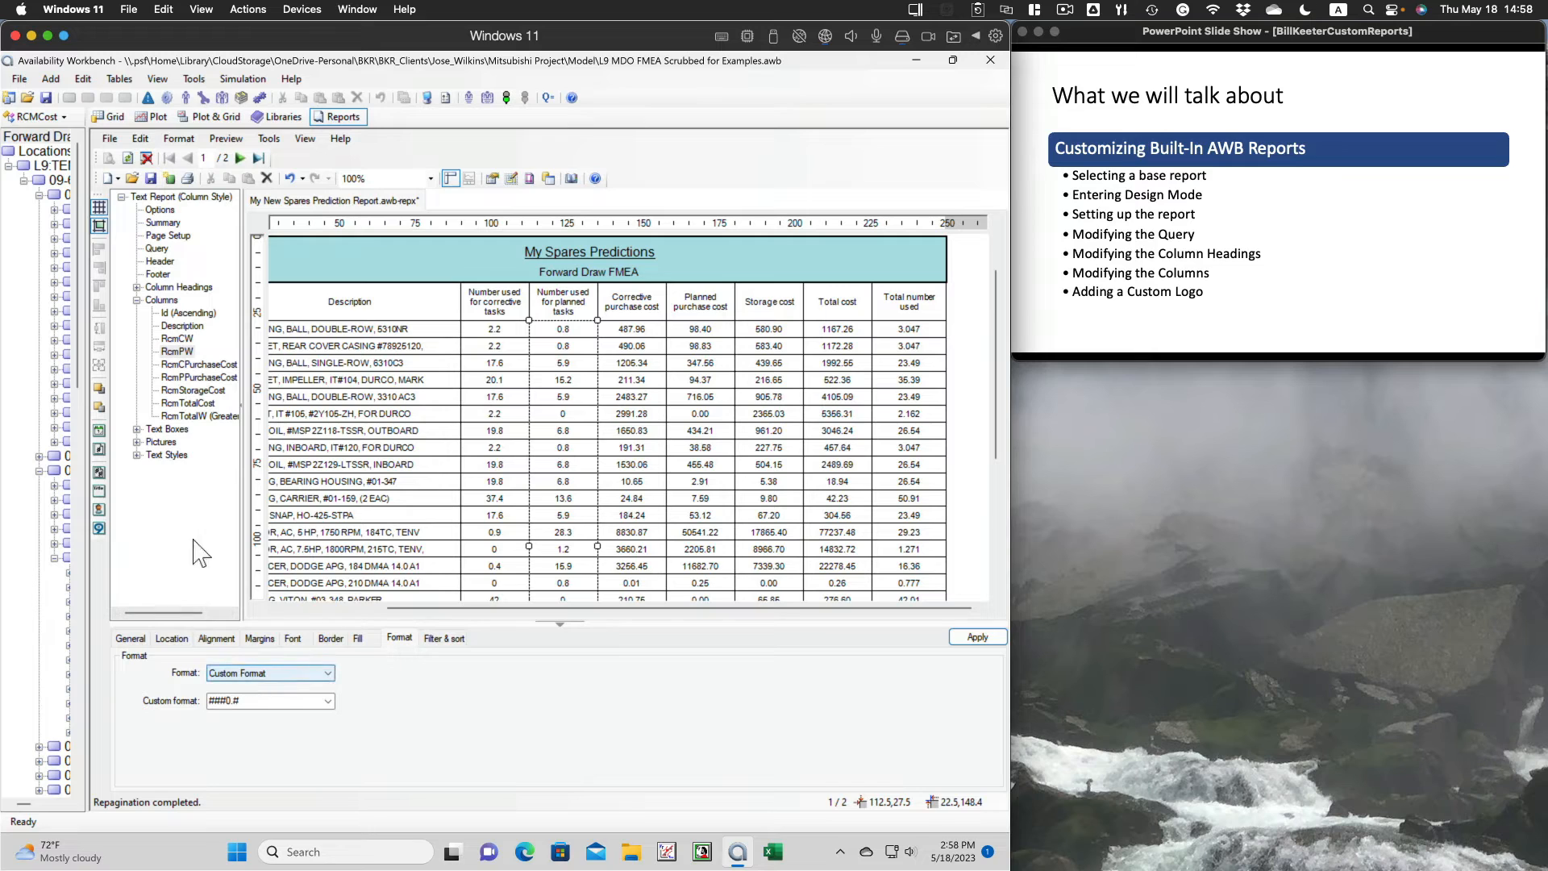
- Set the custom number format of the RcmTotalW column to ###0.#
{"action": "left_click", "coordinate": [208, 417]}
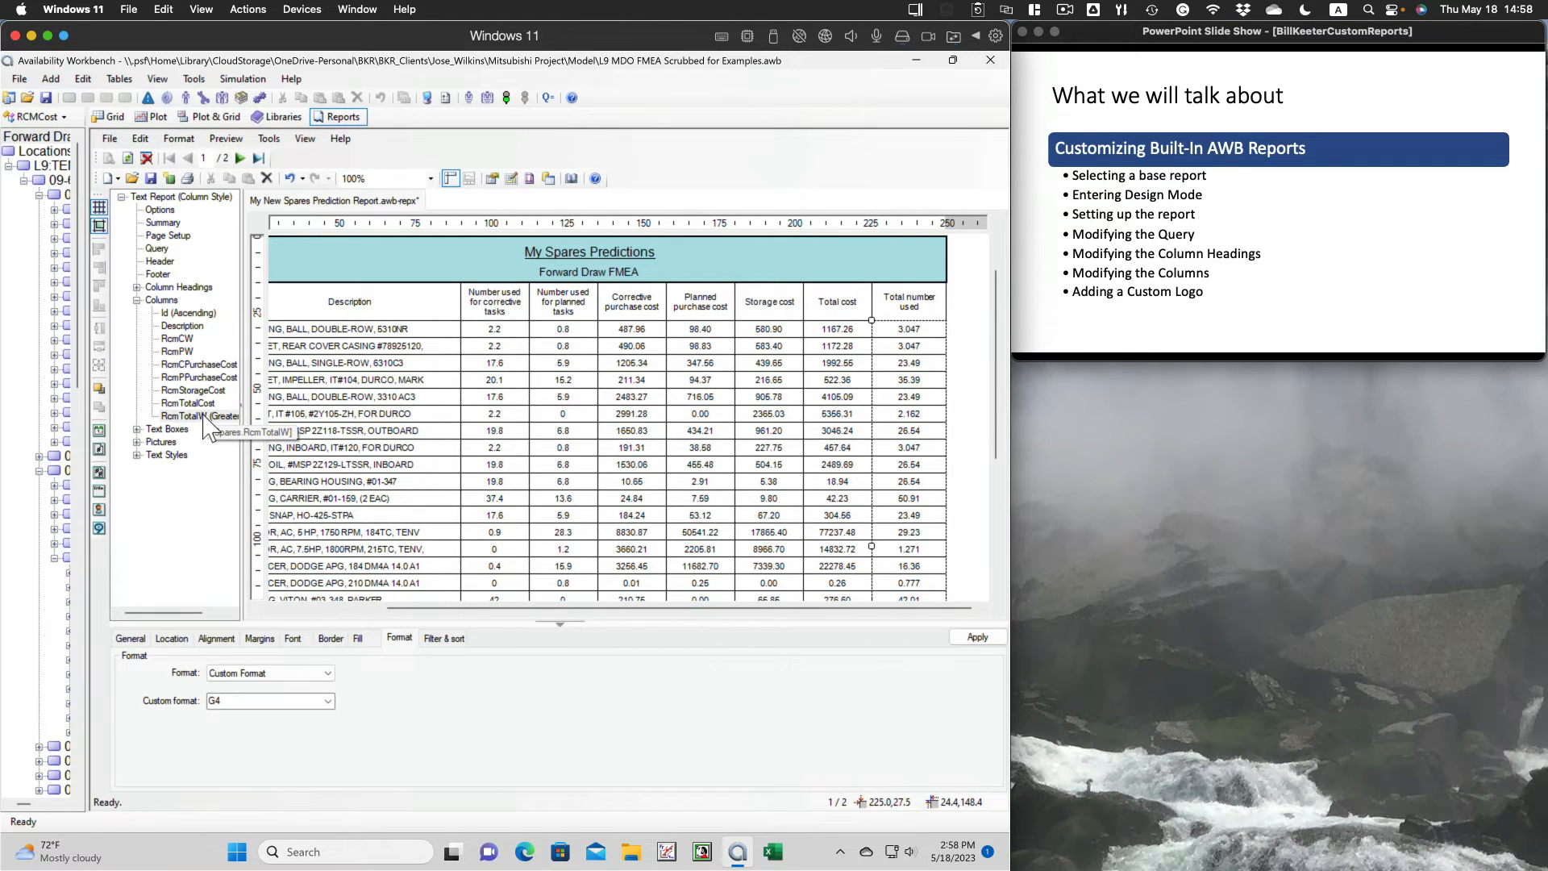
{"action": "left_click", "coordinate": [321, 673]}
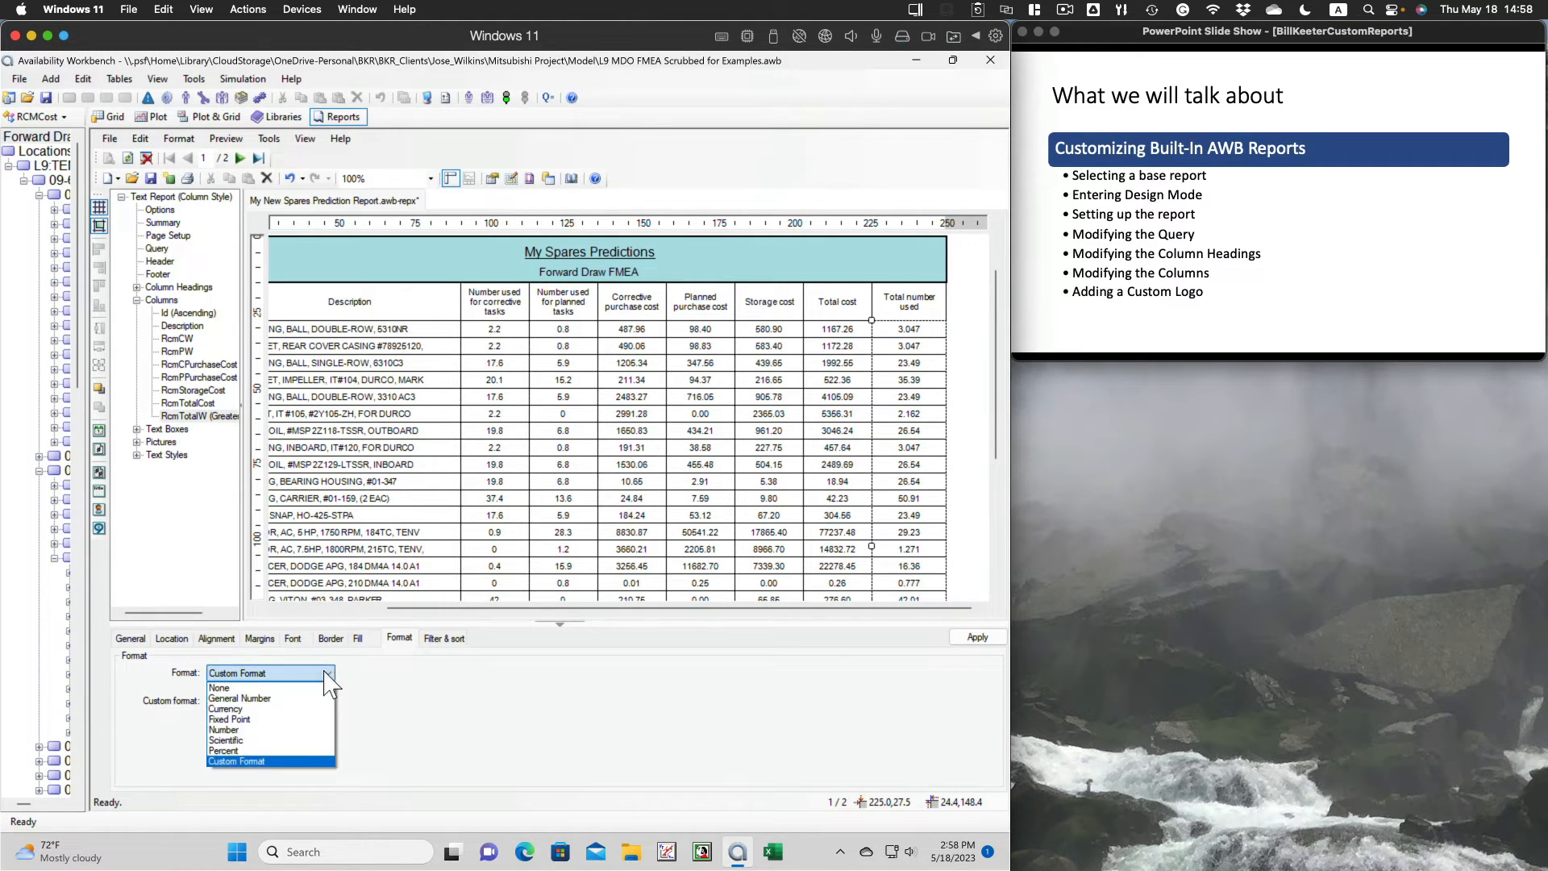
{"action": "left_click", "coordinate": [325, 677]}
{"action": "left_click", "coordinate": [327, 699]}
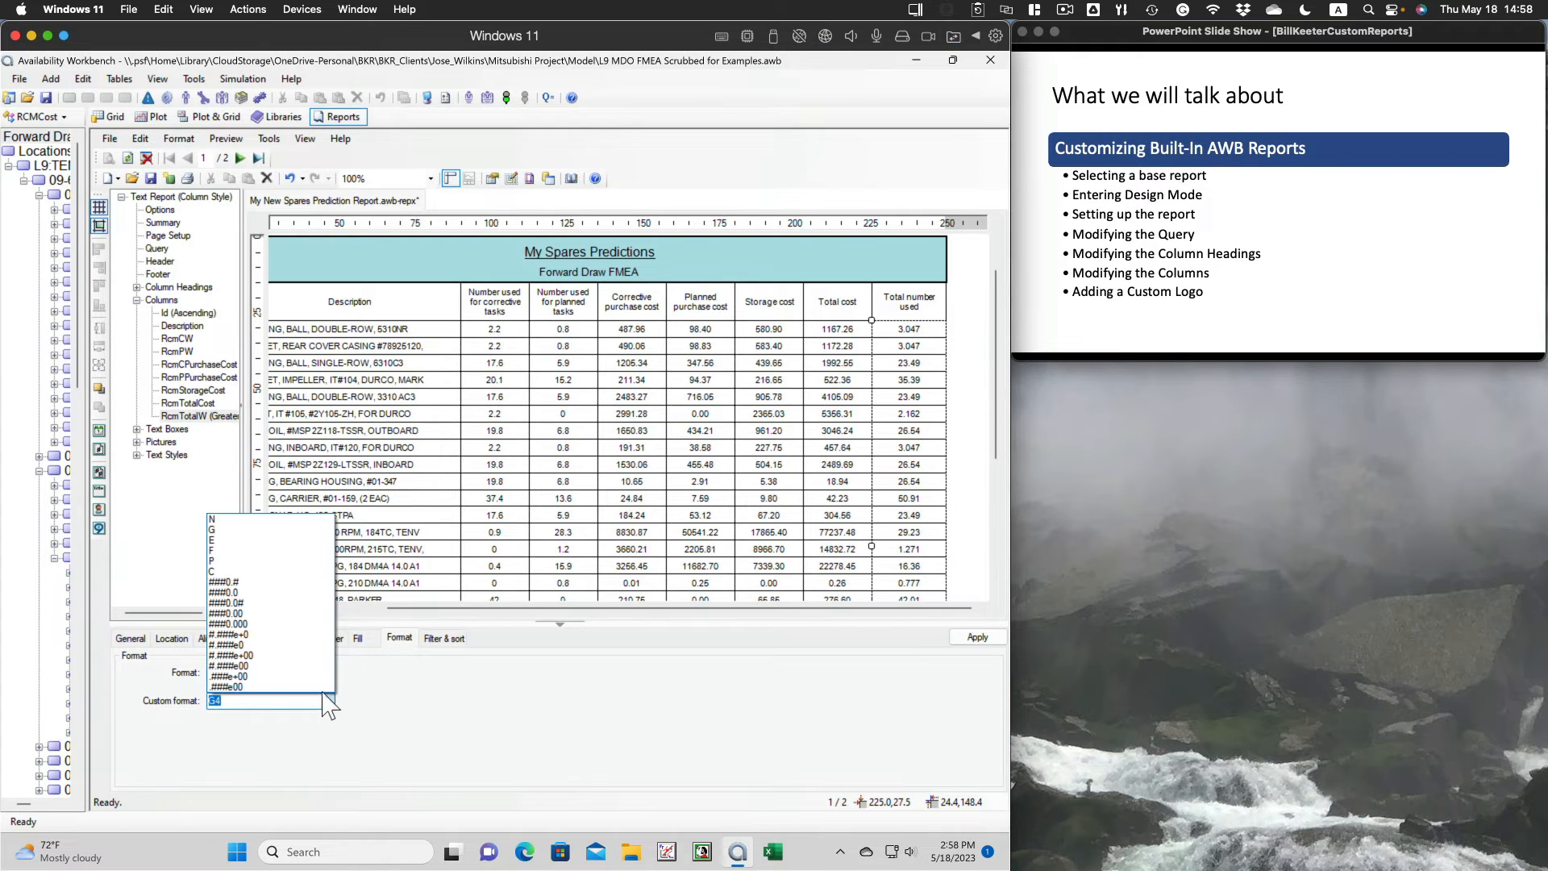
{"action": "left_click", "coordinate": [222, 581]}
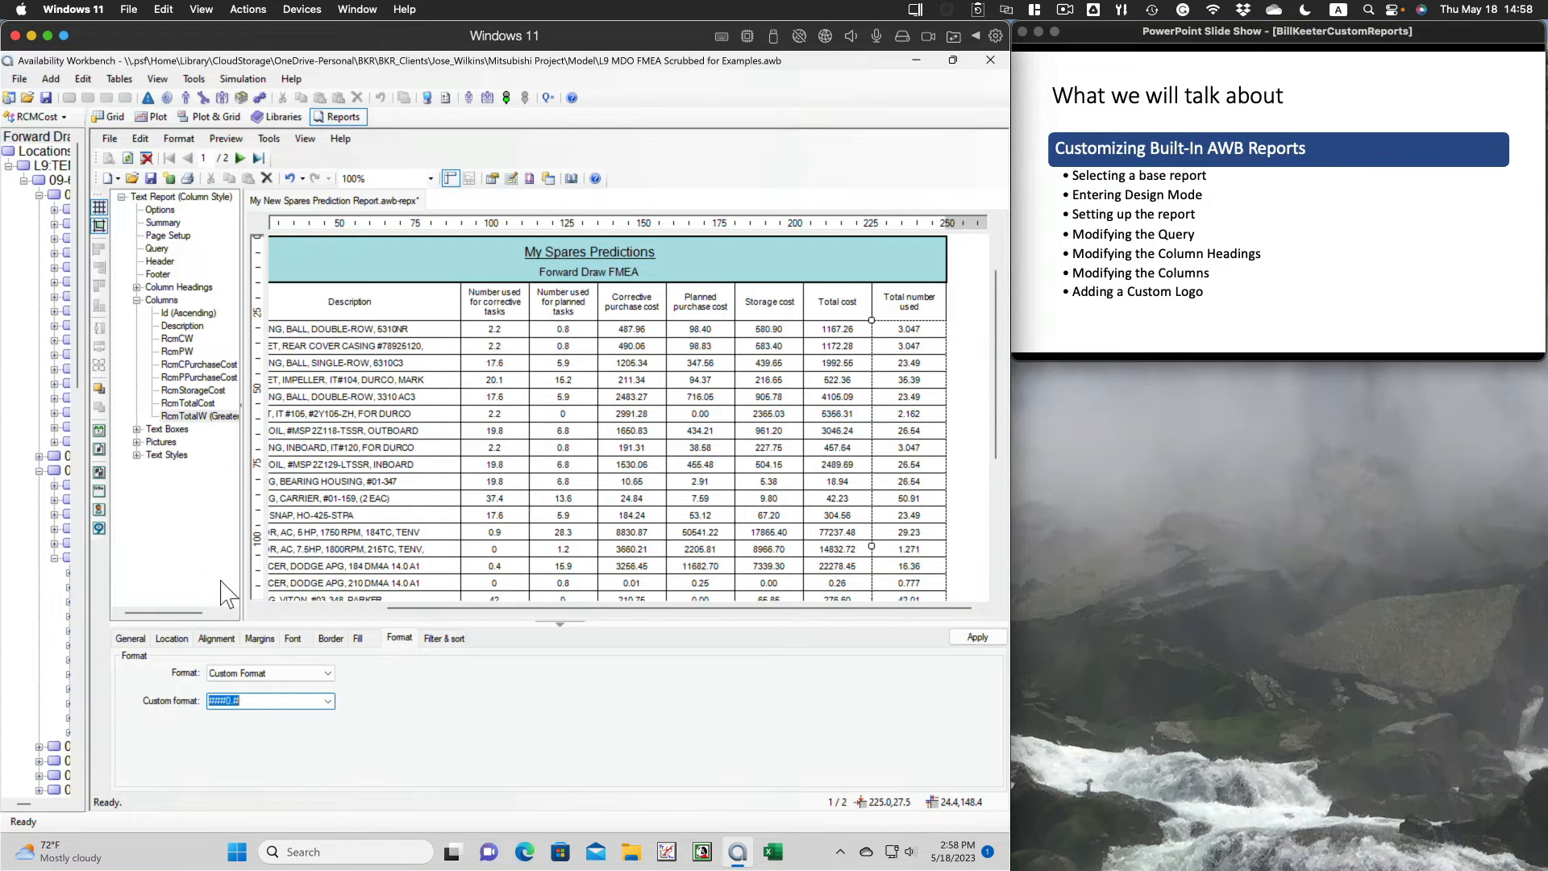
- Change the number format of the RcmCPurchaseCost and RcmPPurchaseCost columns to Currency
{"action": "left_click", "coordinate": [197, 373]}
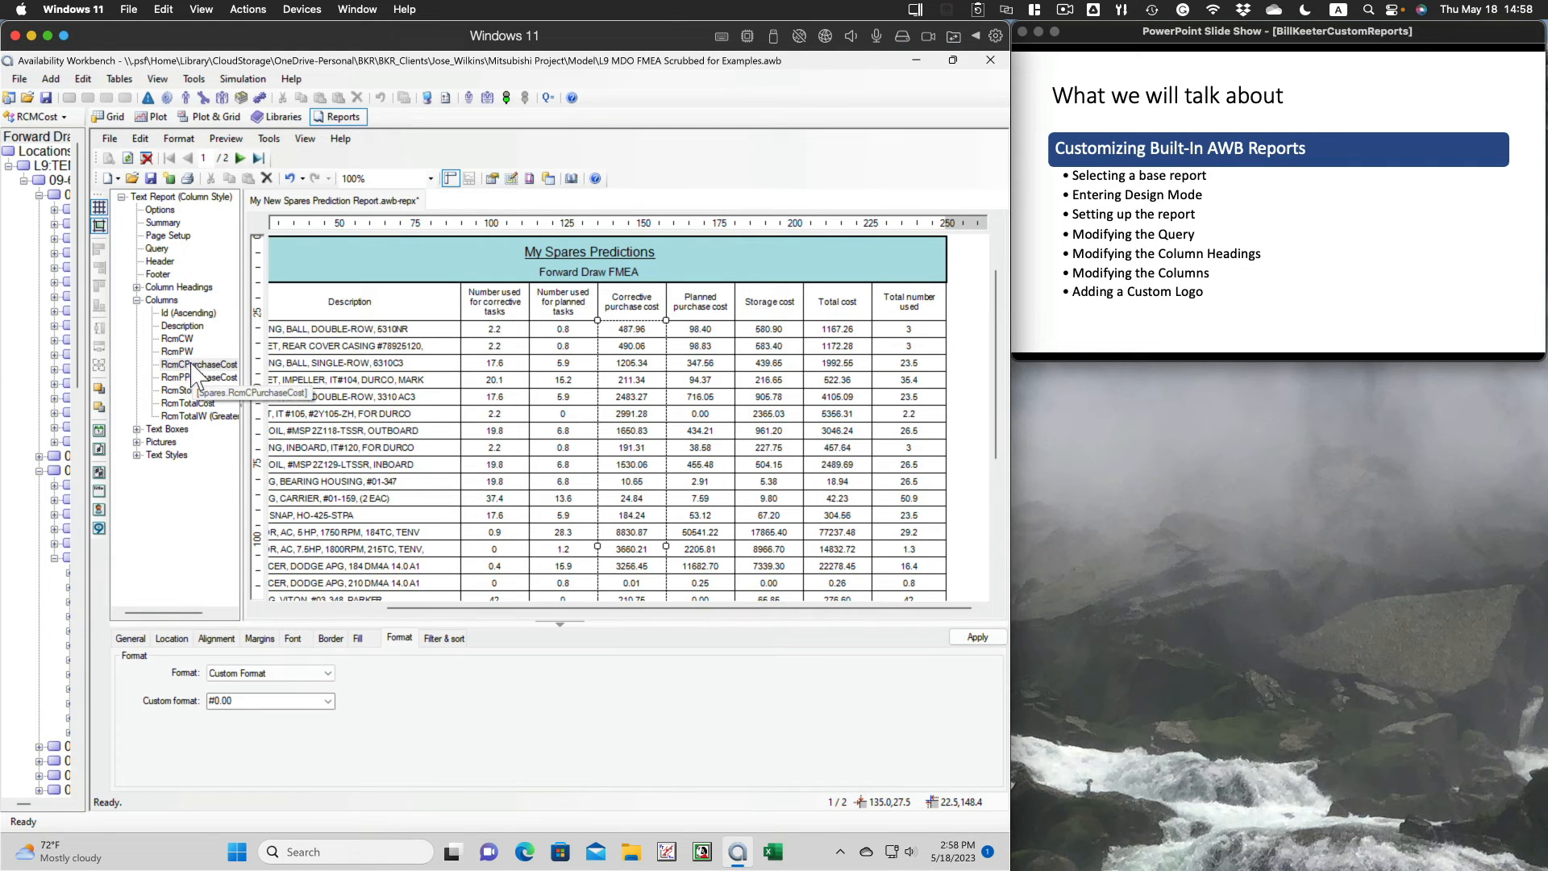
{"action": "left_click", "coordinate": [328, 673]}
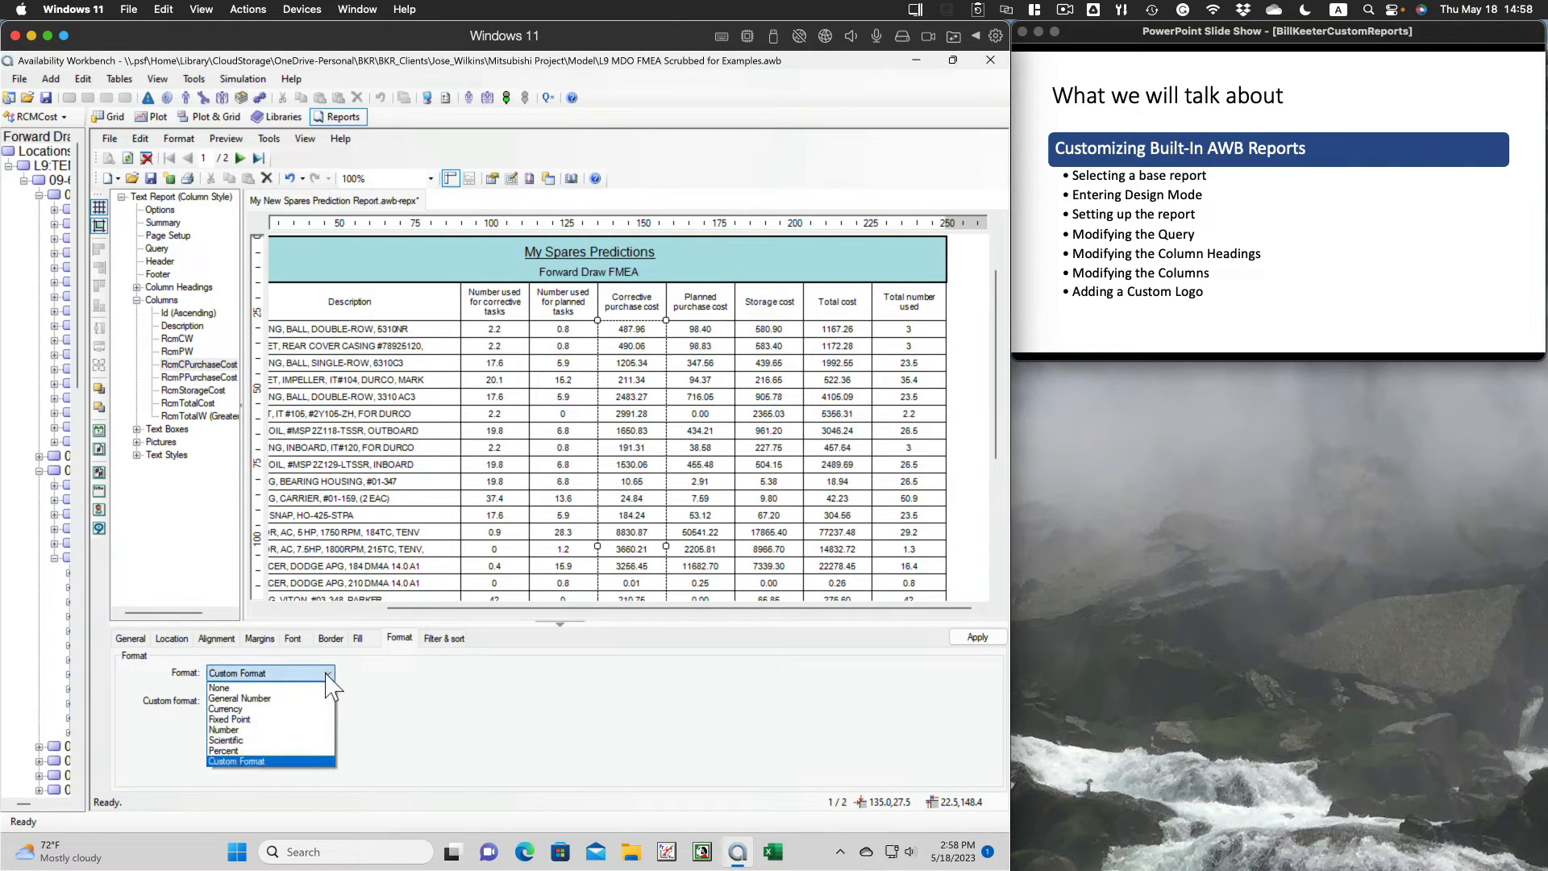
{"action": "left_click", "coordinate": [236, 709]}
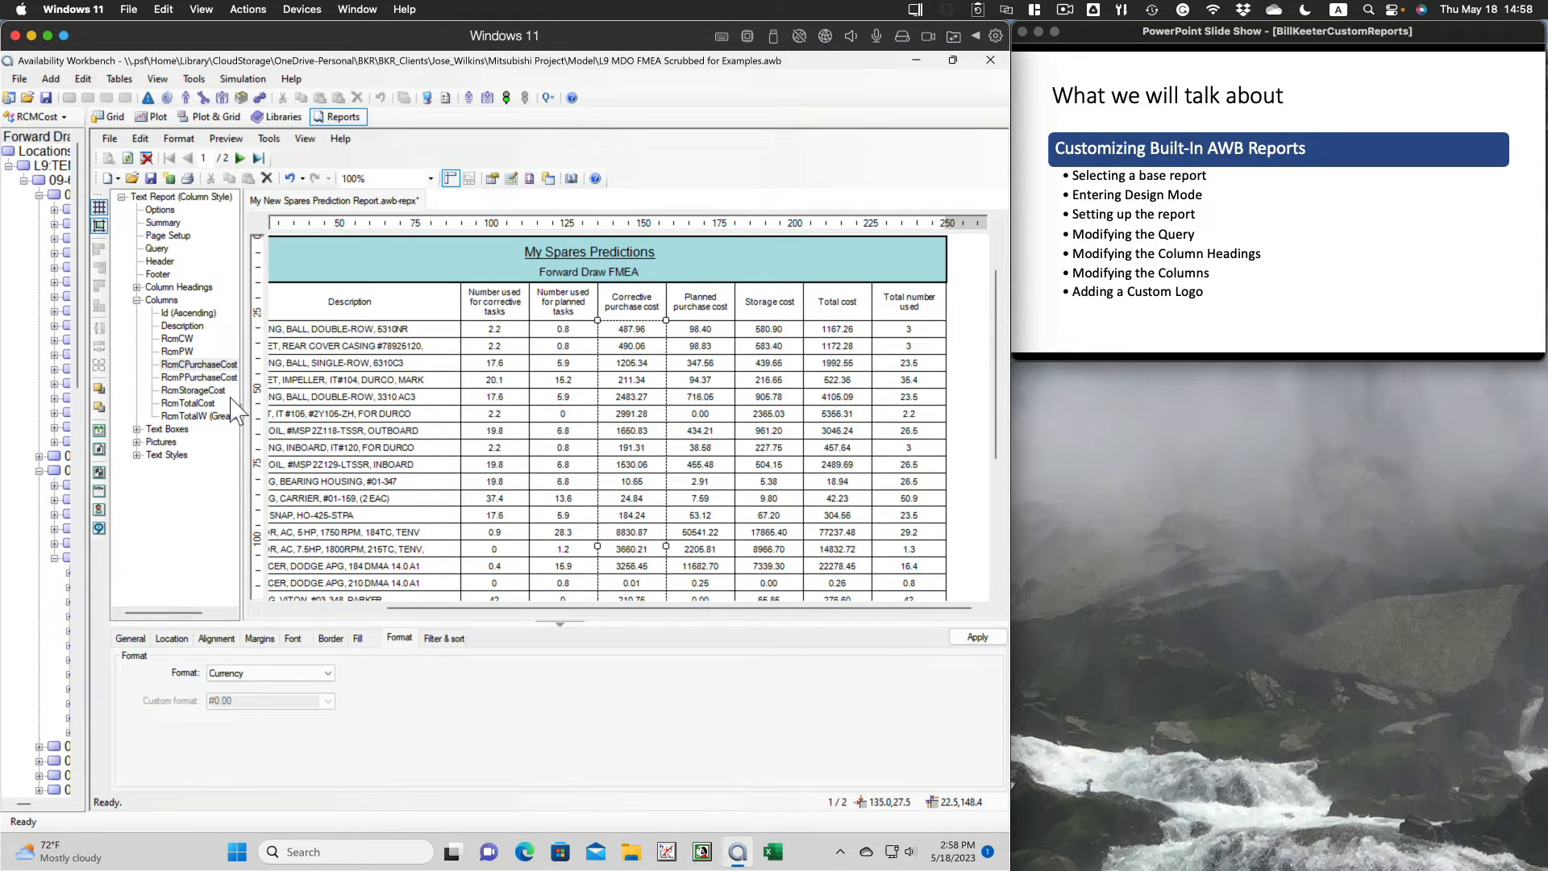
{"action": "left_click", "coordinate": [202, 378]}
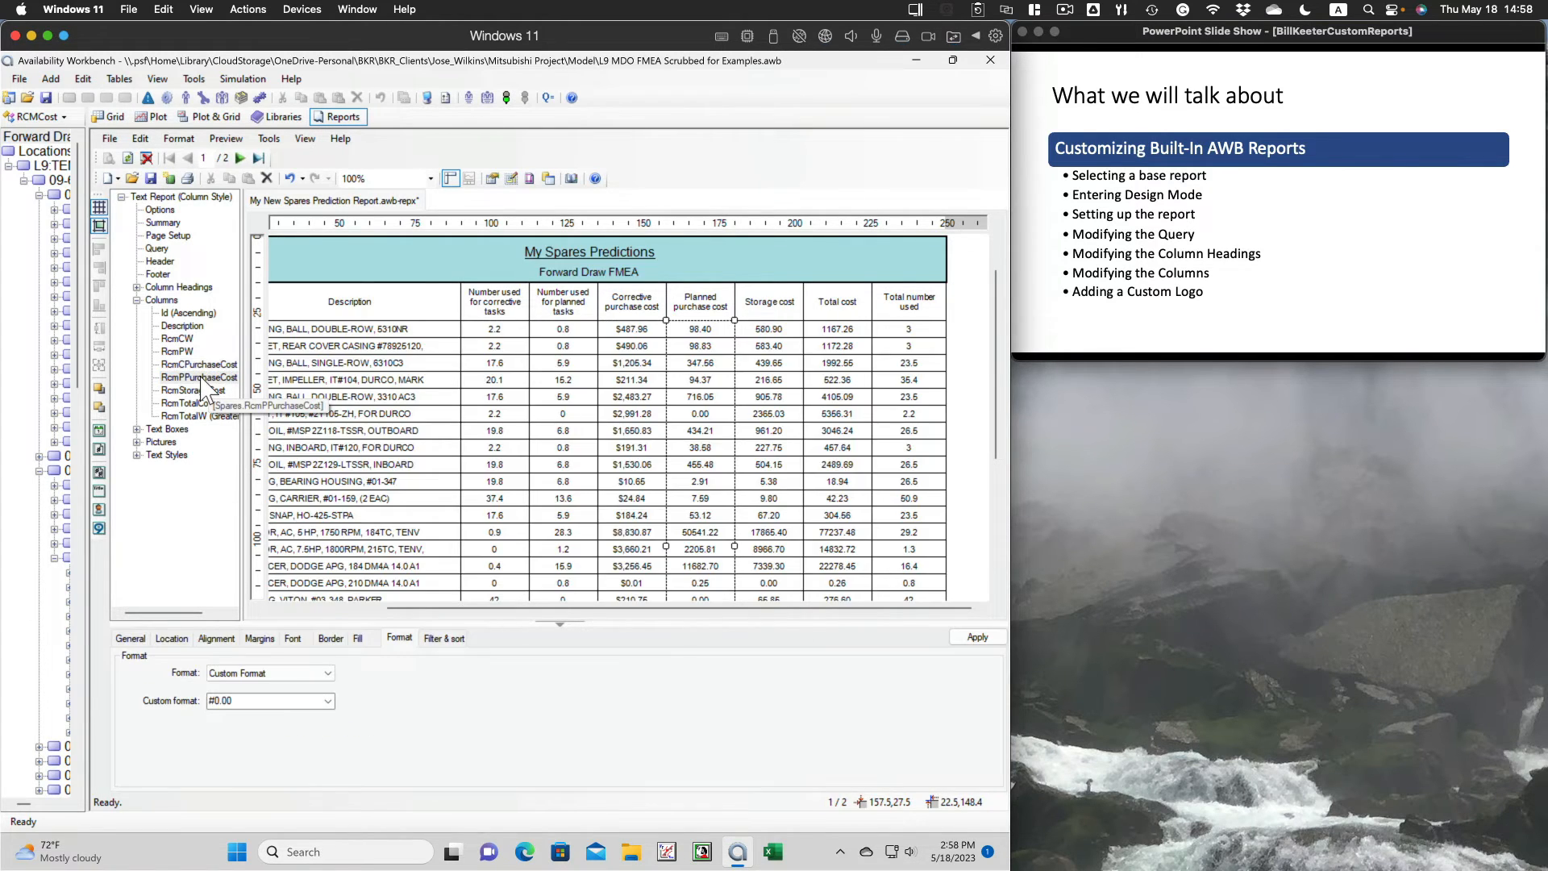
{"action": "left_click", "coordinate": [326, 672]}
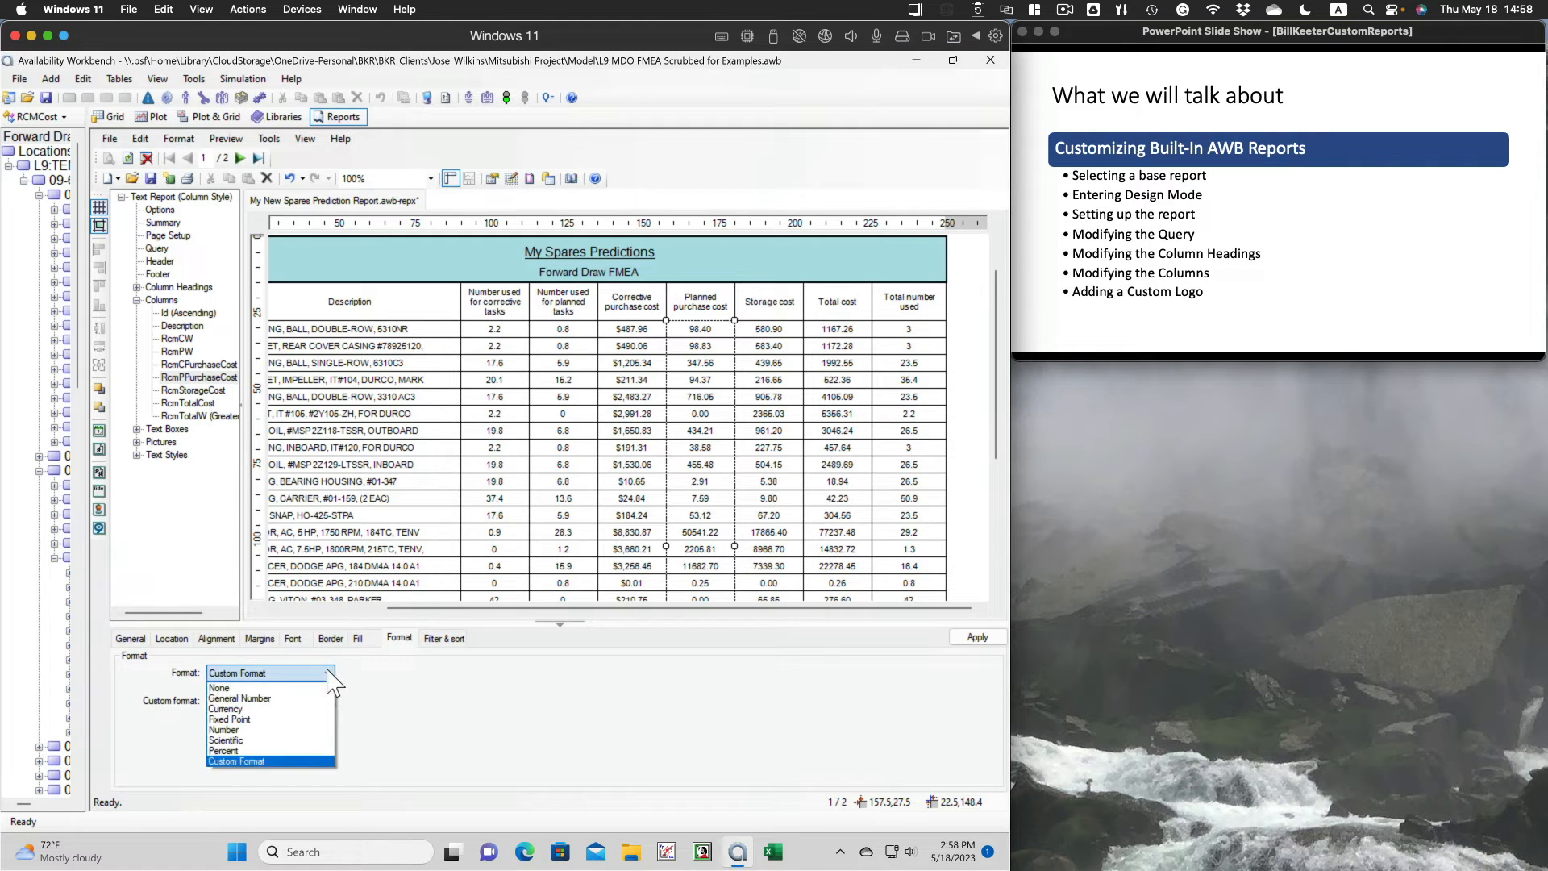
{"action": "left_click", "coordinate": [237, 708]}
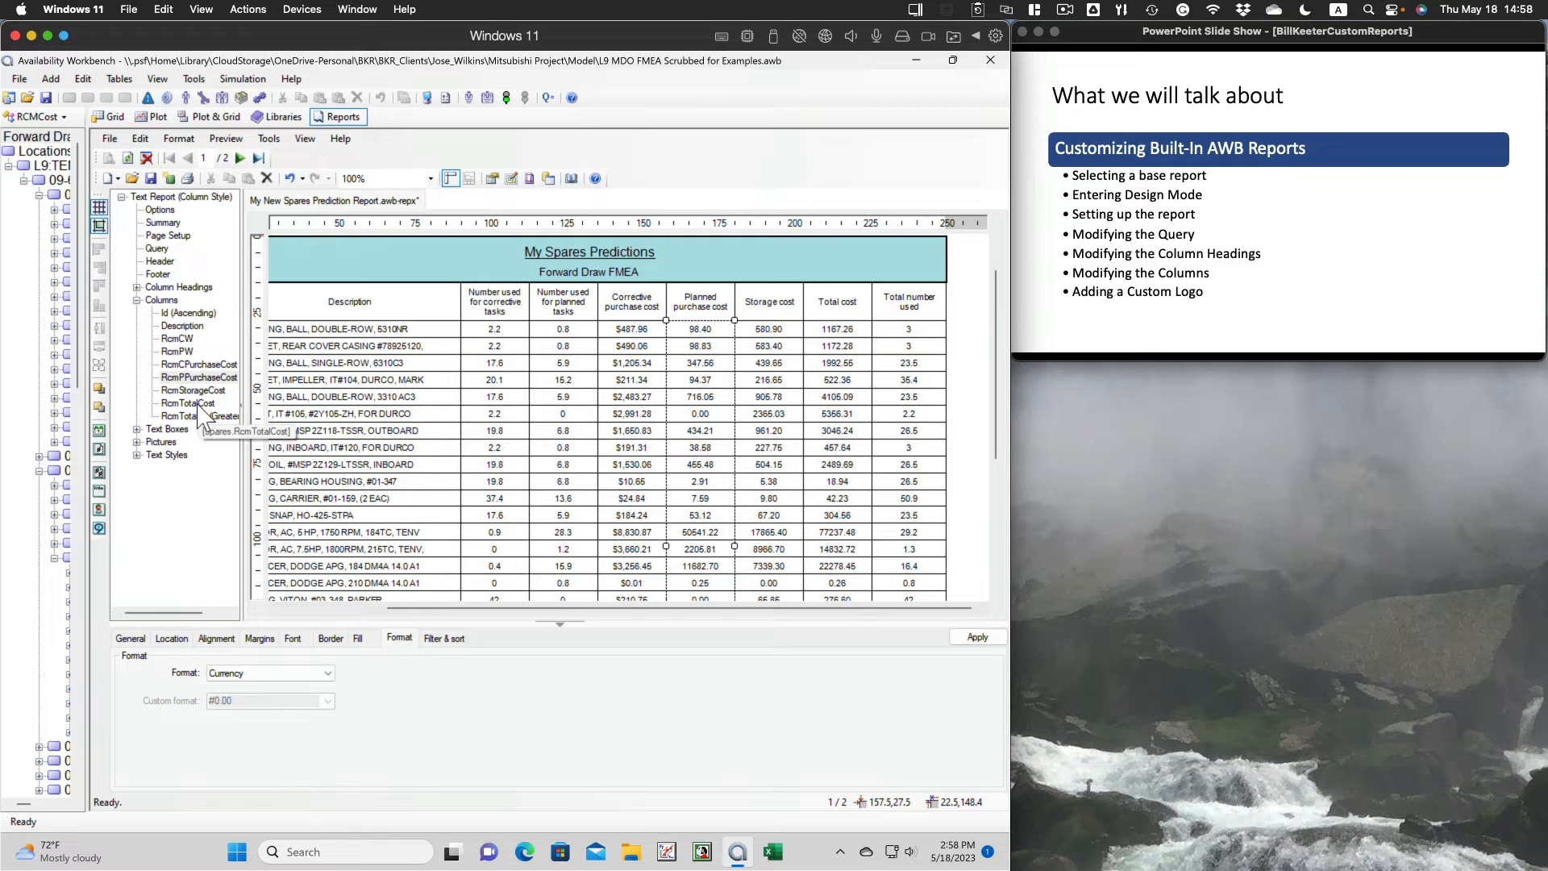
- Change the number format of the RcmStorageCost and RcmTotalCost columns to Currency and apply it
{"action": "left_click", "coordinate": [198, 391]}
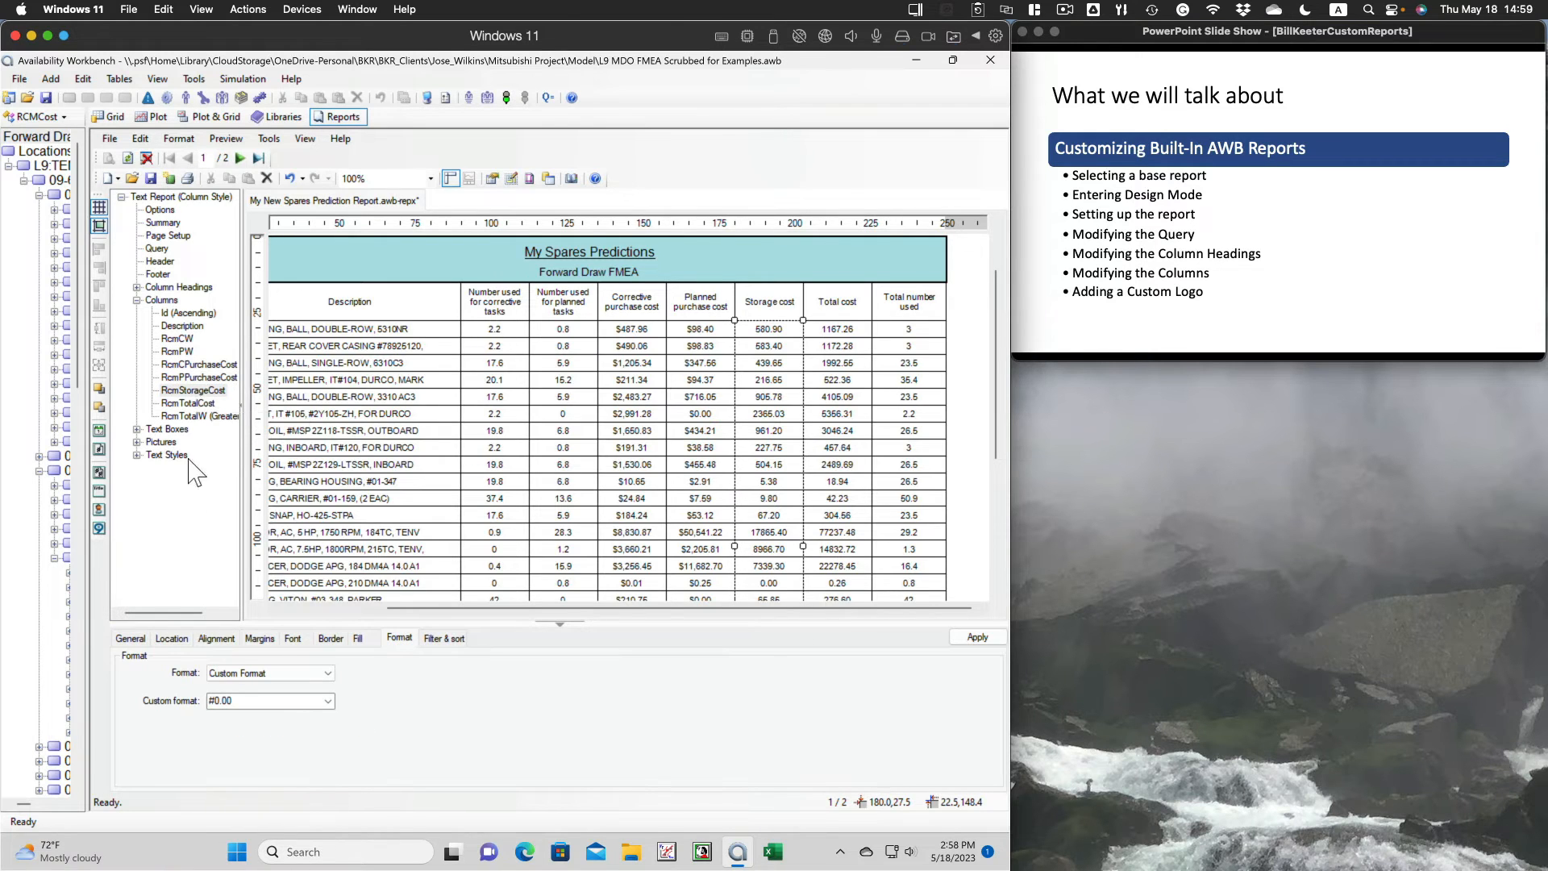
{"action": "left_click", "coordinate": [329, 674]}
{"action": "left_click", "coordinate": [216, 723]}
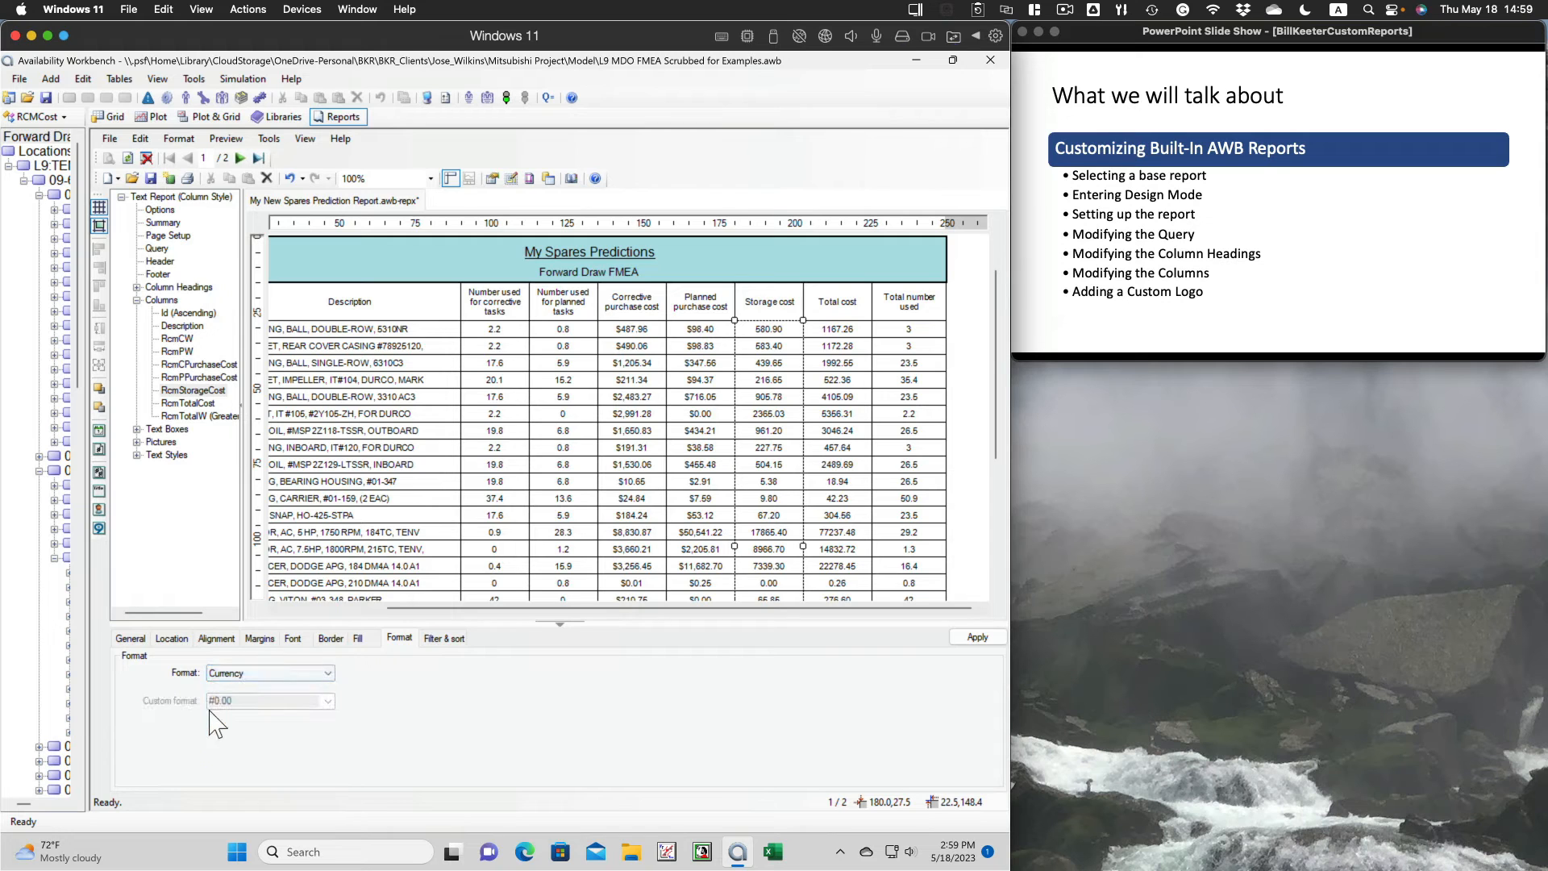
{"action": "left_click", "coordinate": [181, 405]}
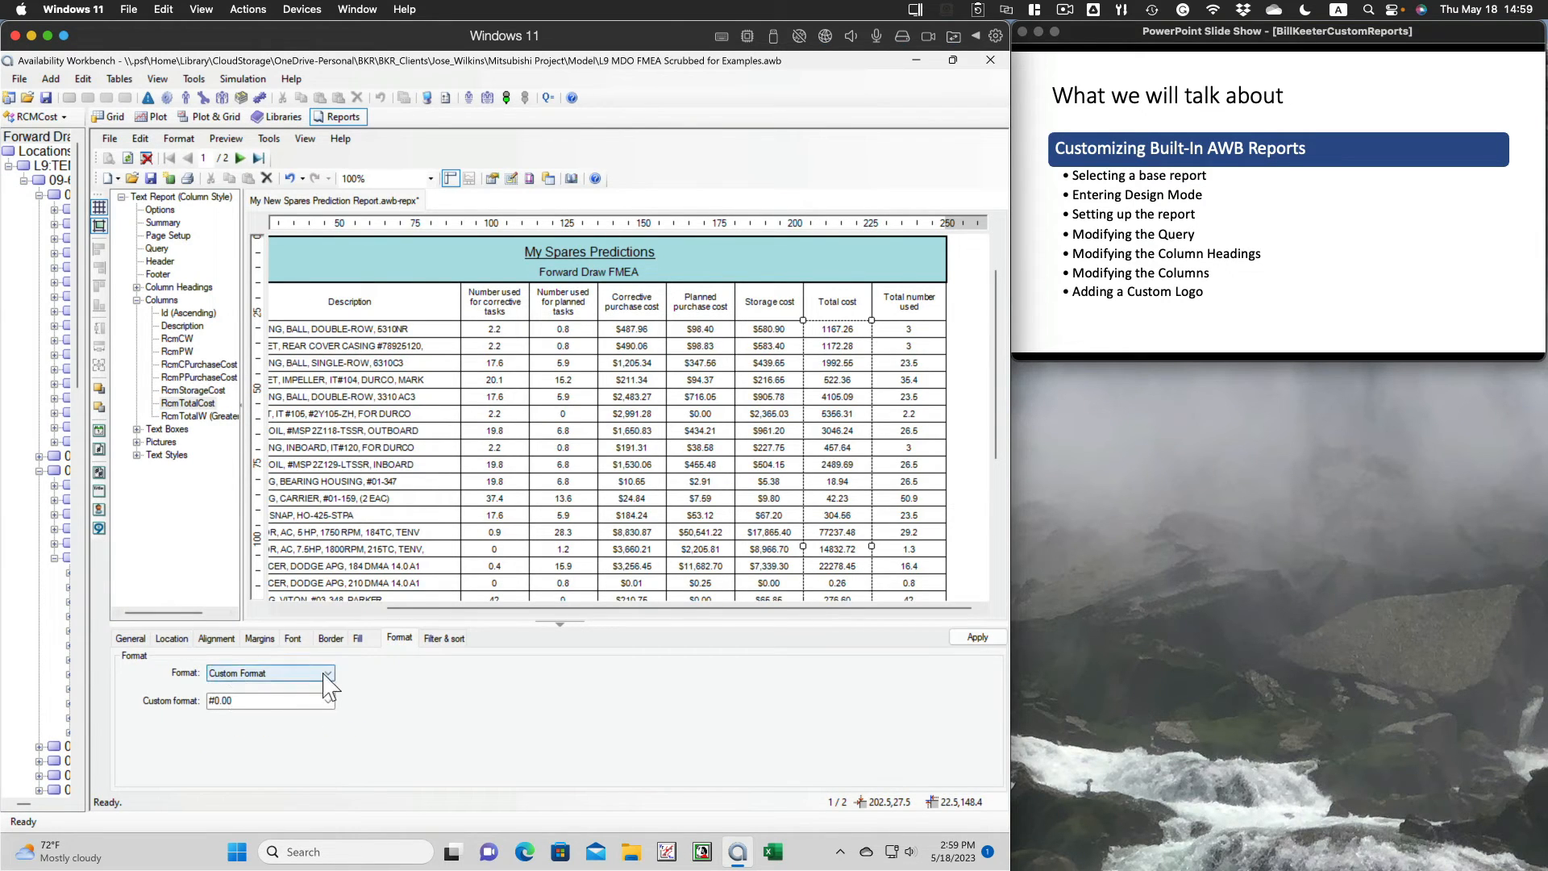
{"action": "left_click", "coordinate": [329, 673]}
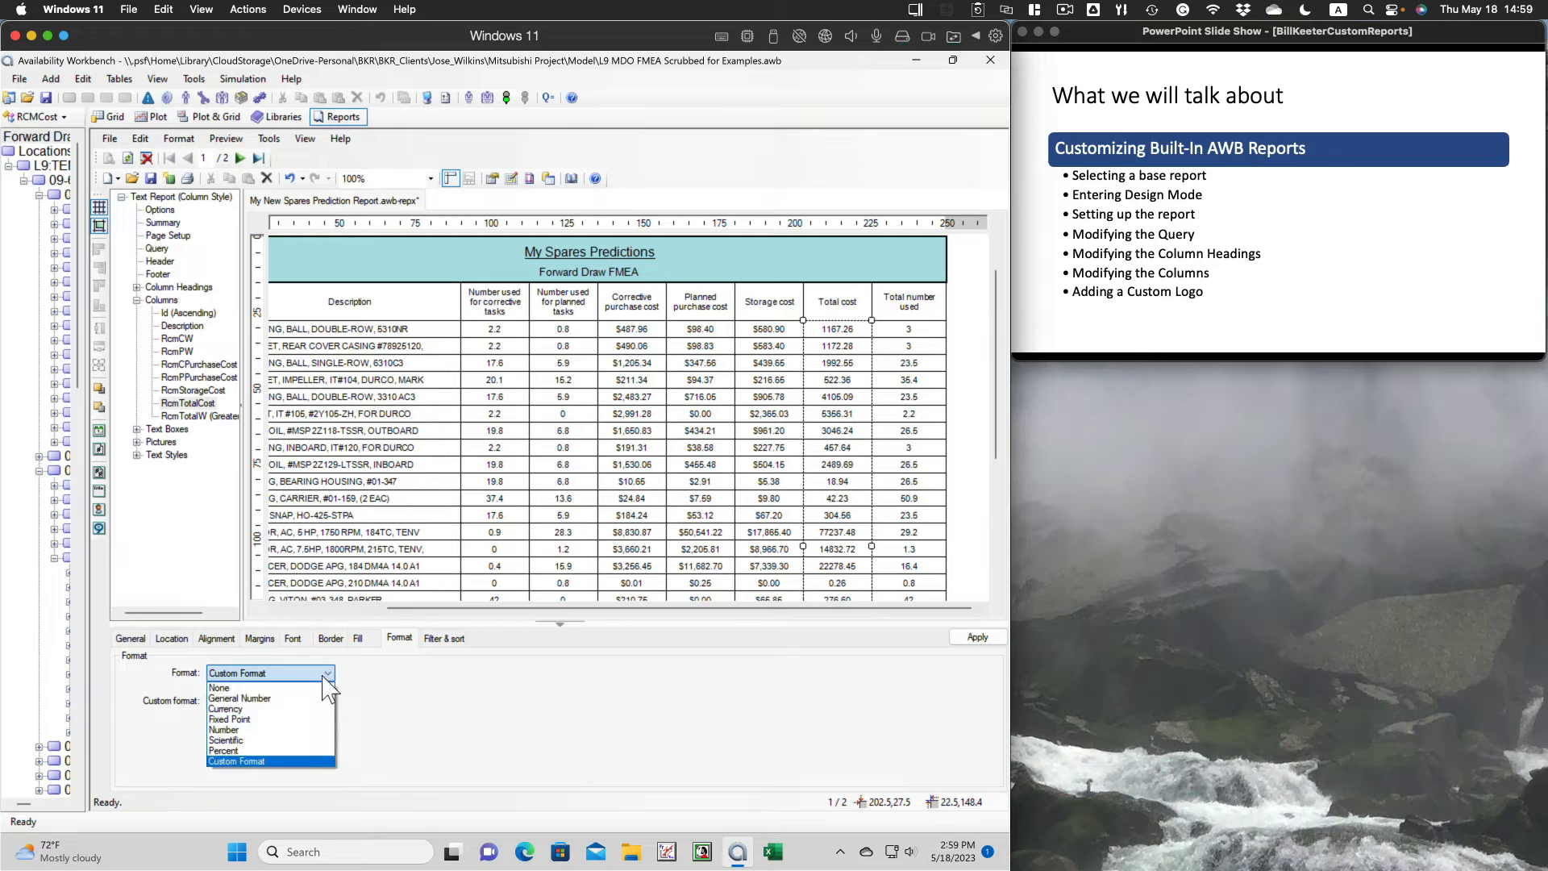
{"action": "left_click", "coordinate": [228, 709]}
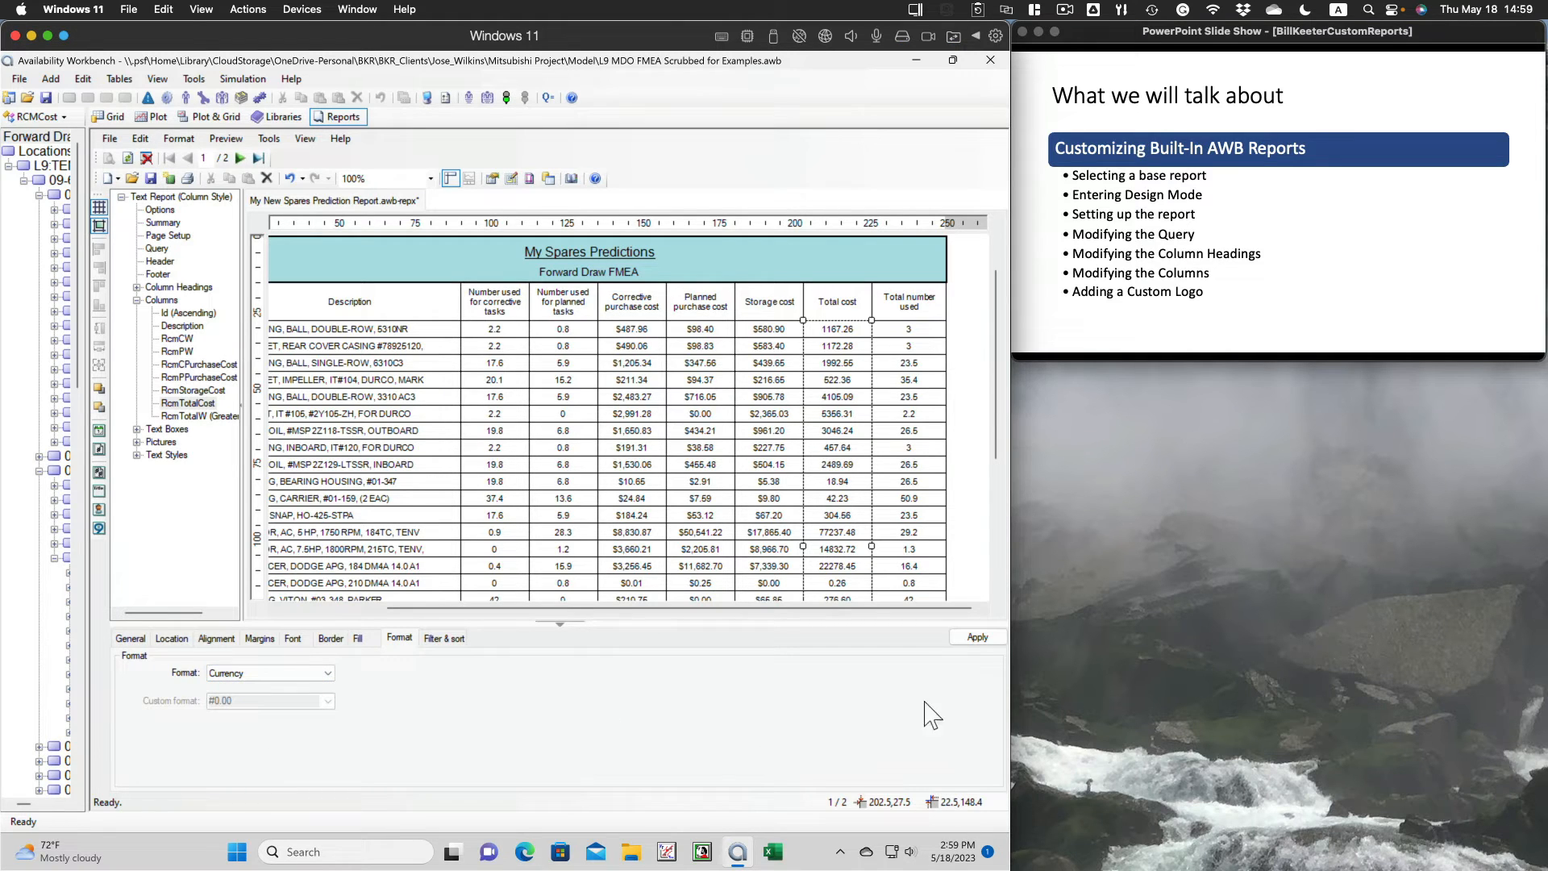
{"action": "left_click", "coordinate": [977, 637]}
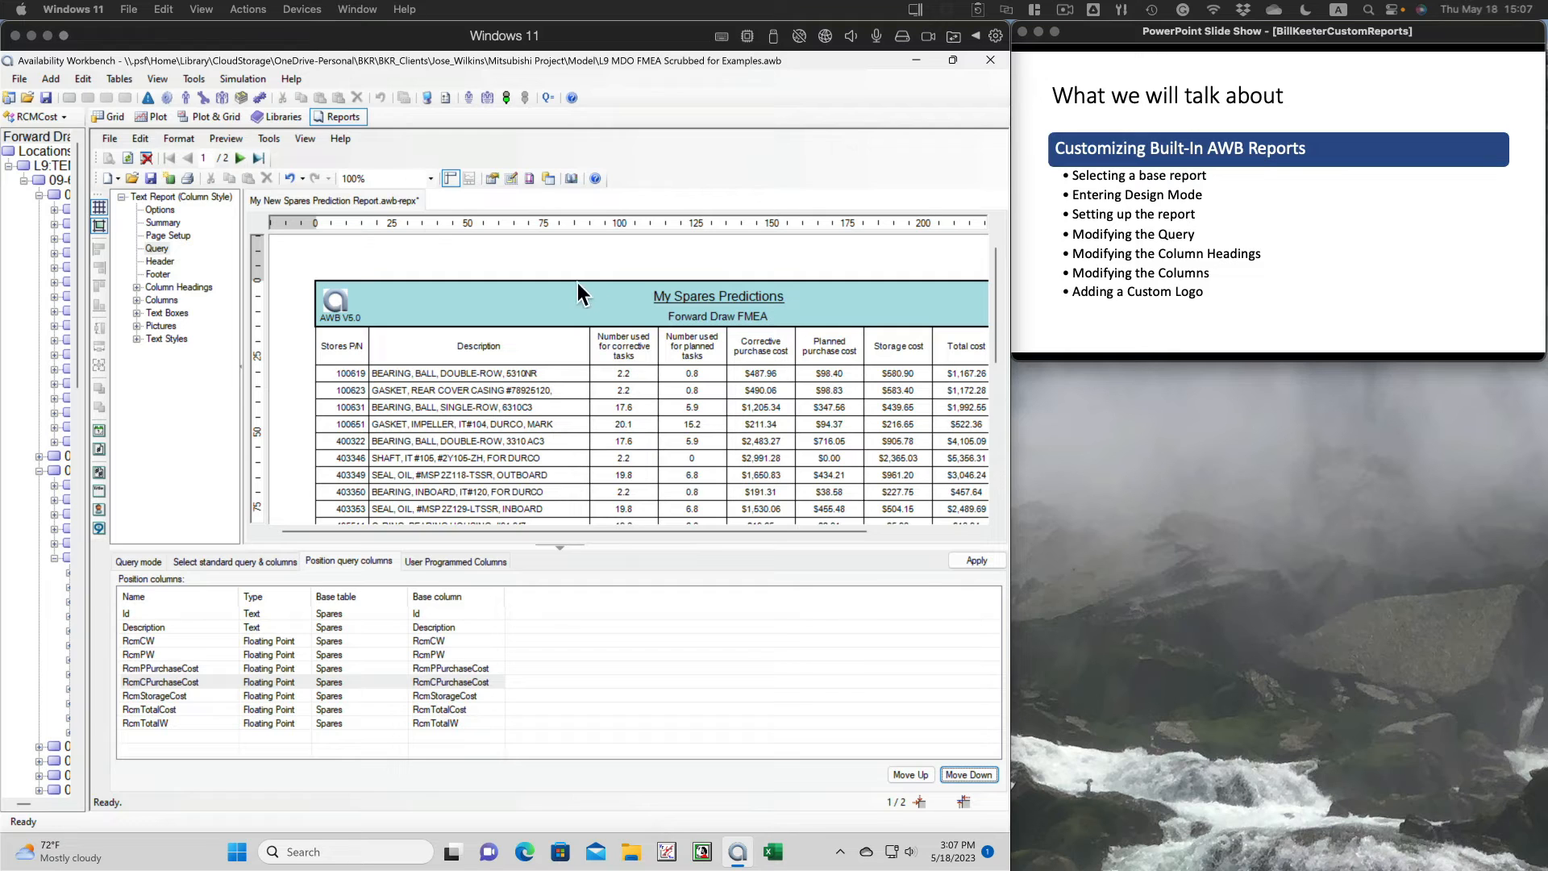
- Reposition the RcmCPurchaseCost query column two places up so it directly follows RcmCW
{"action": "left_click", "coordinate": [156, 249]}
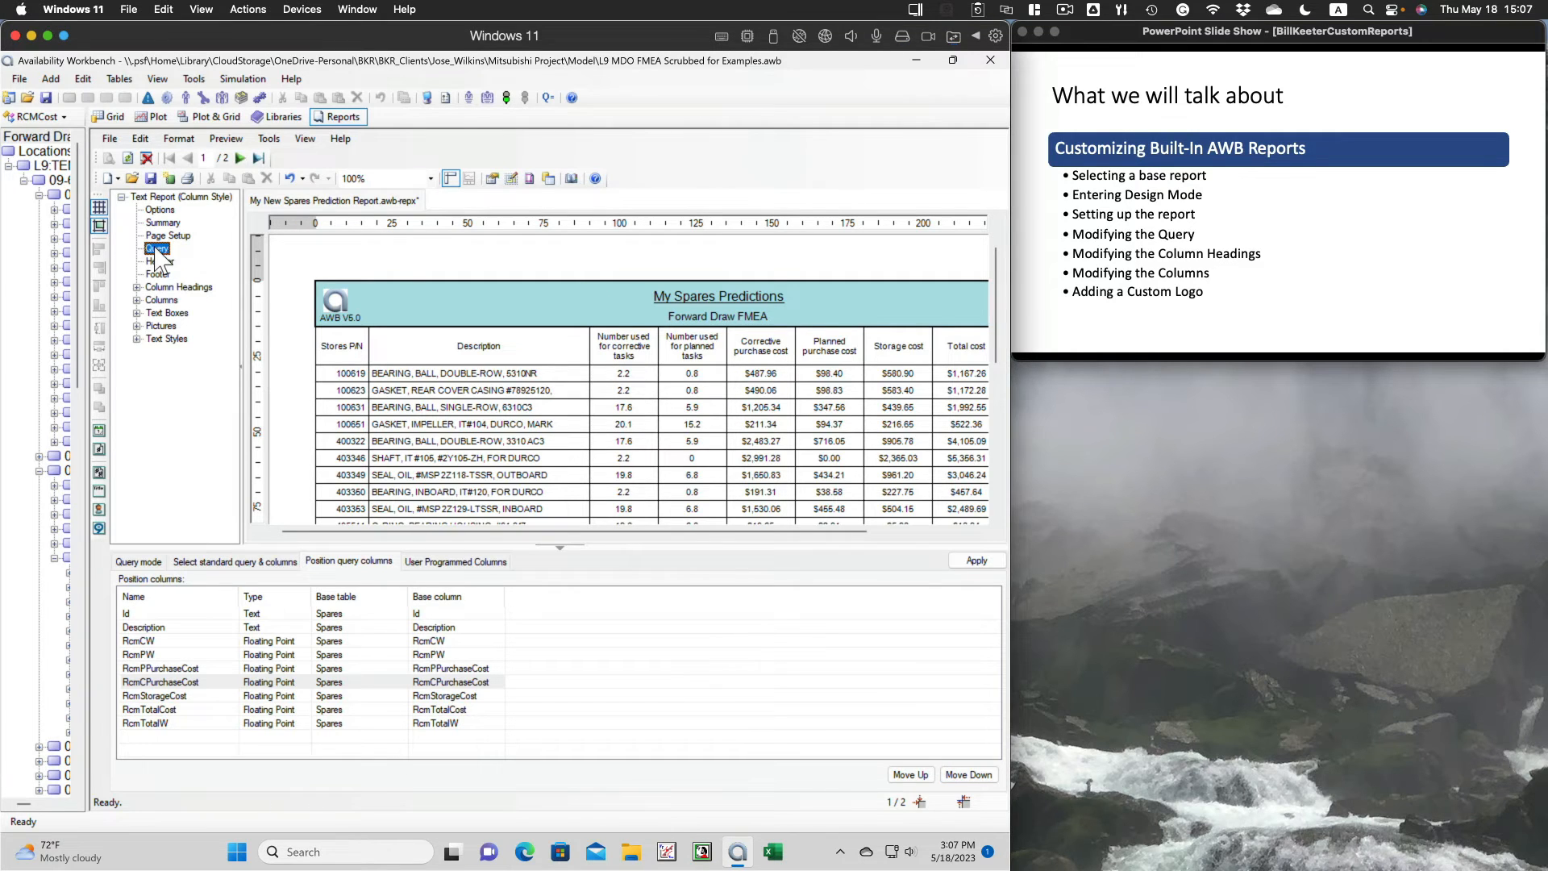
{"action": "left_click", "coordinate": [347, 562]}
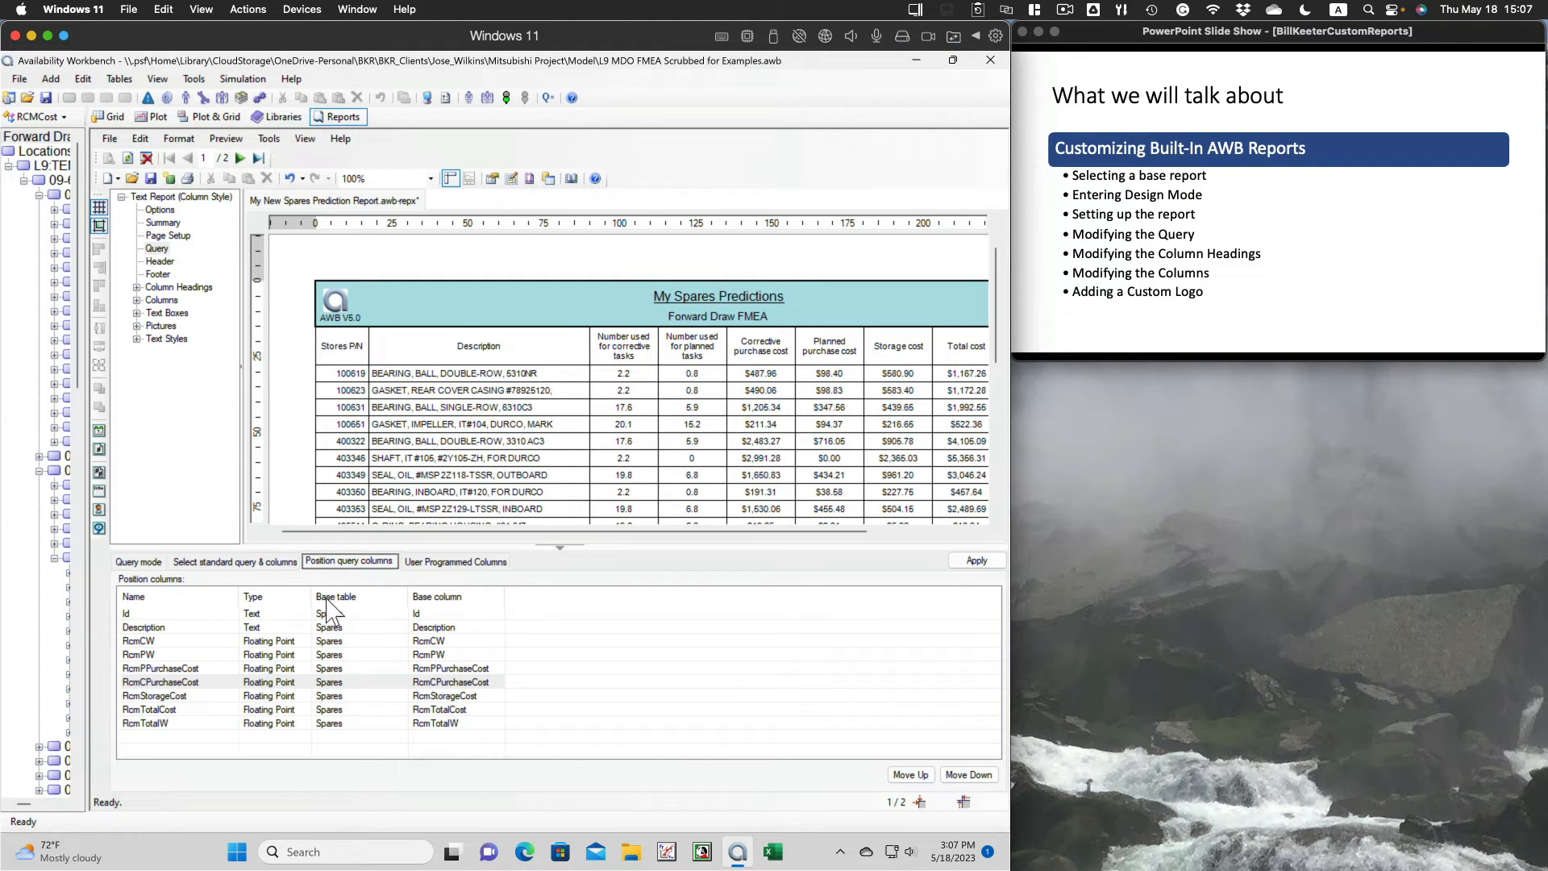
{"action": "left_click", "coordinate": [167, 684]}
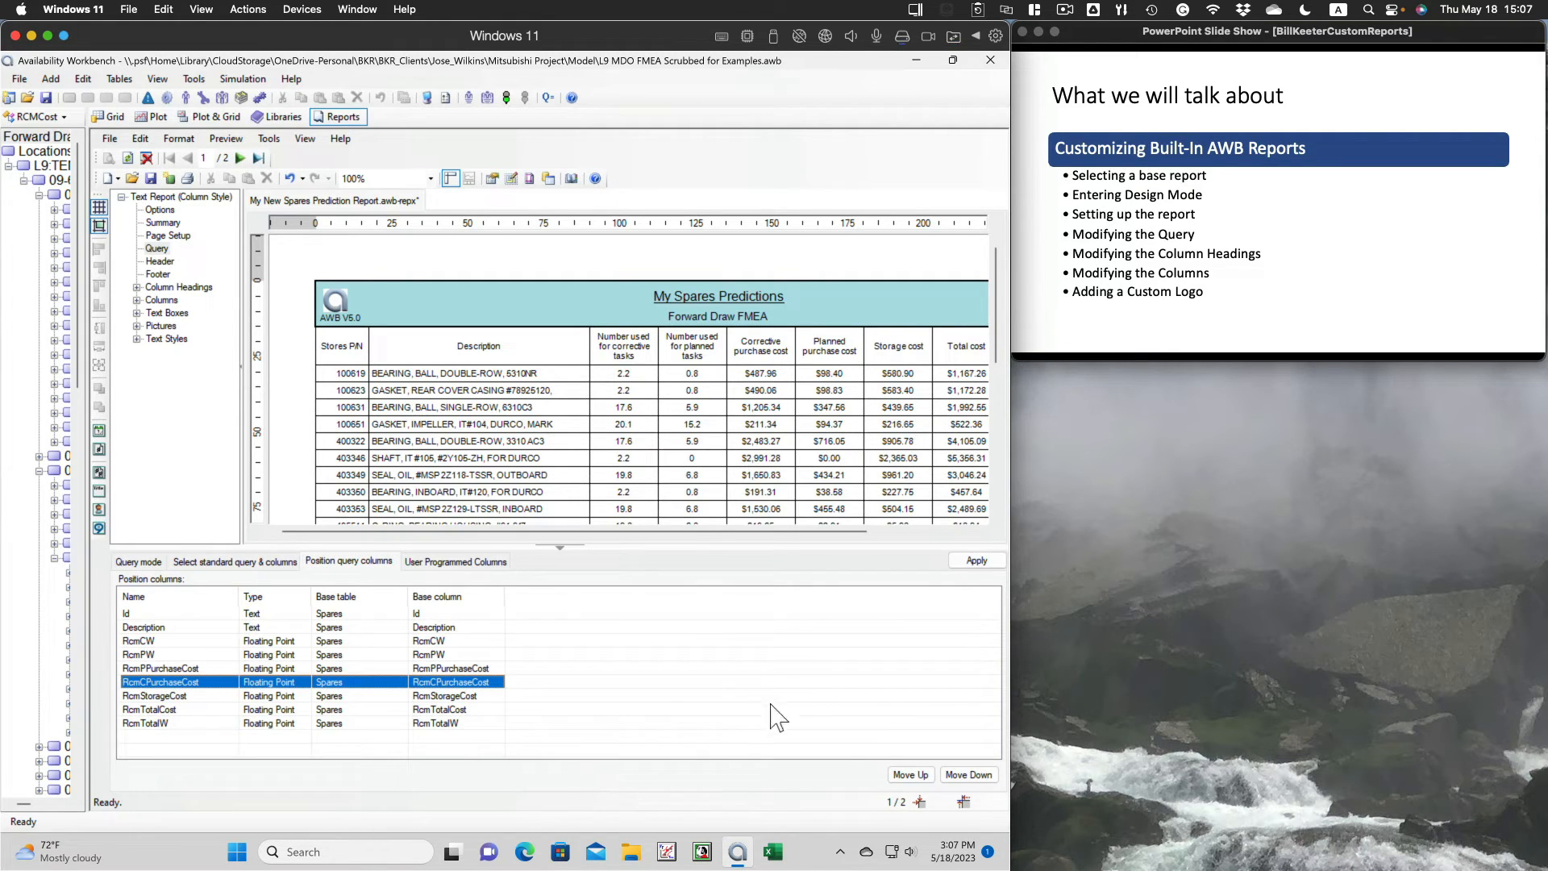
{"action": "left_click", "coordinate": [908, 774]}
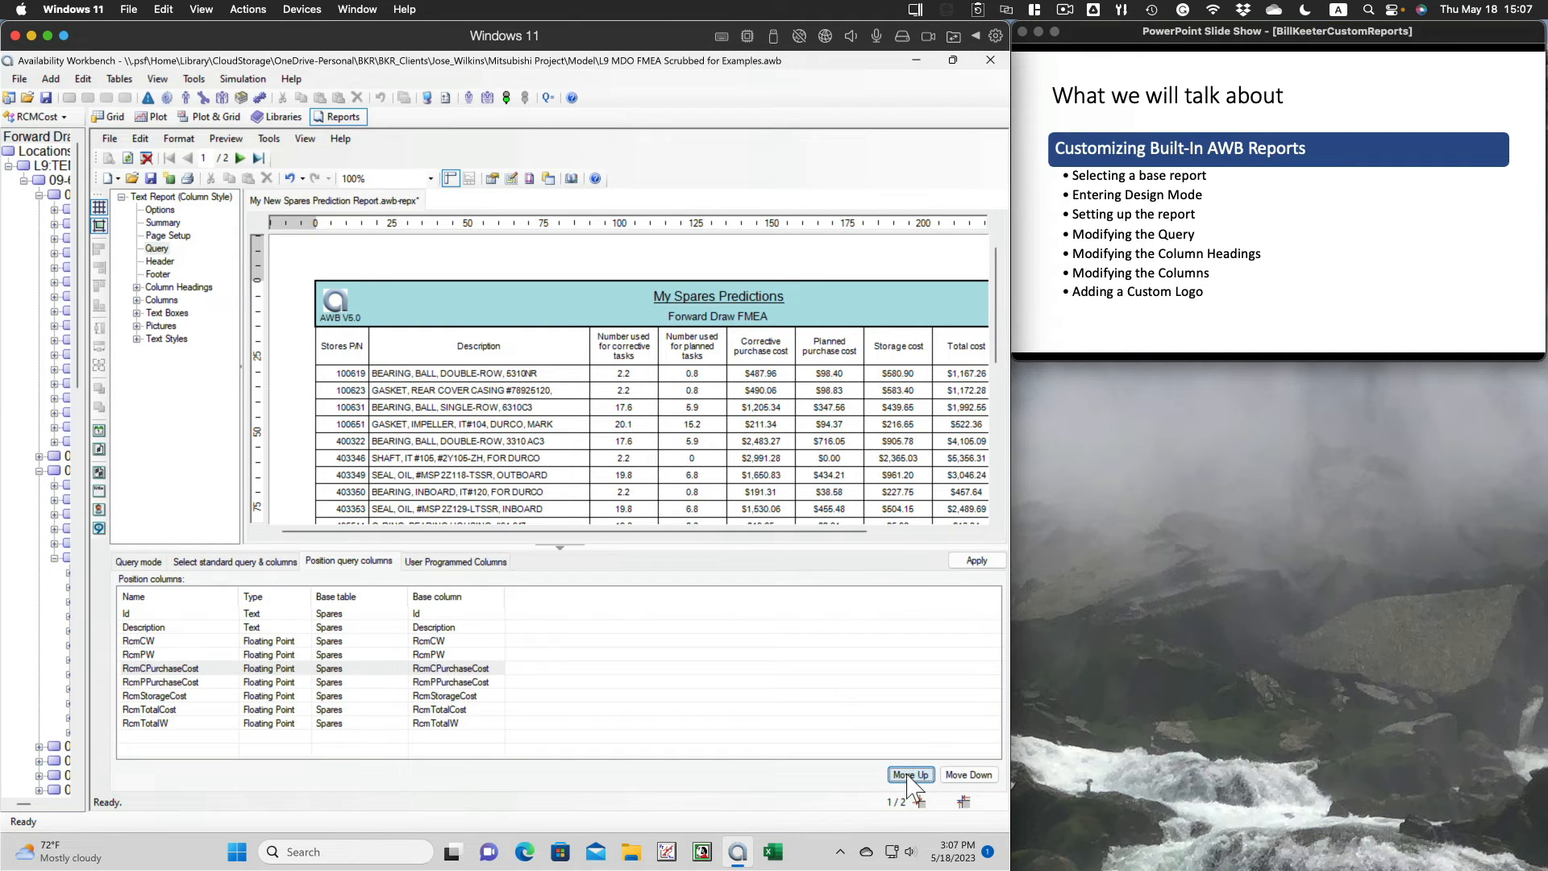
{"action": "left_click", "coordinate": [908, 774]}
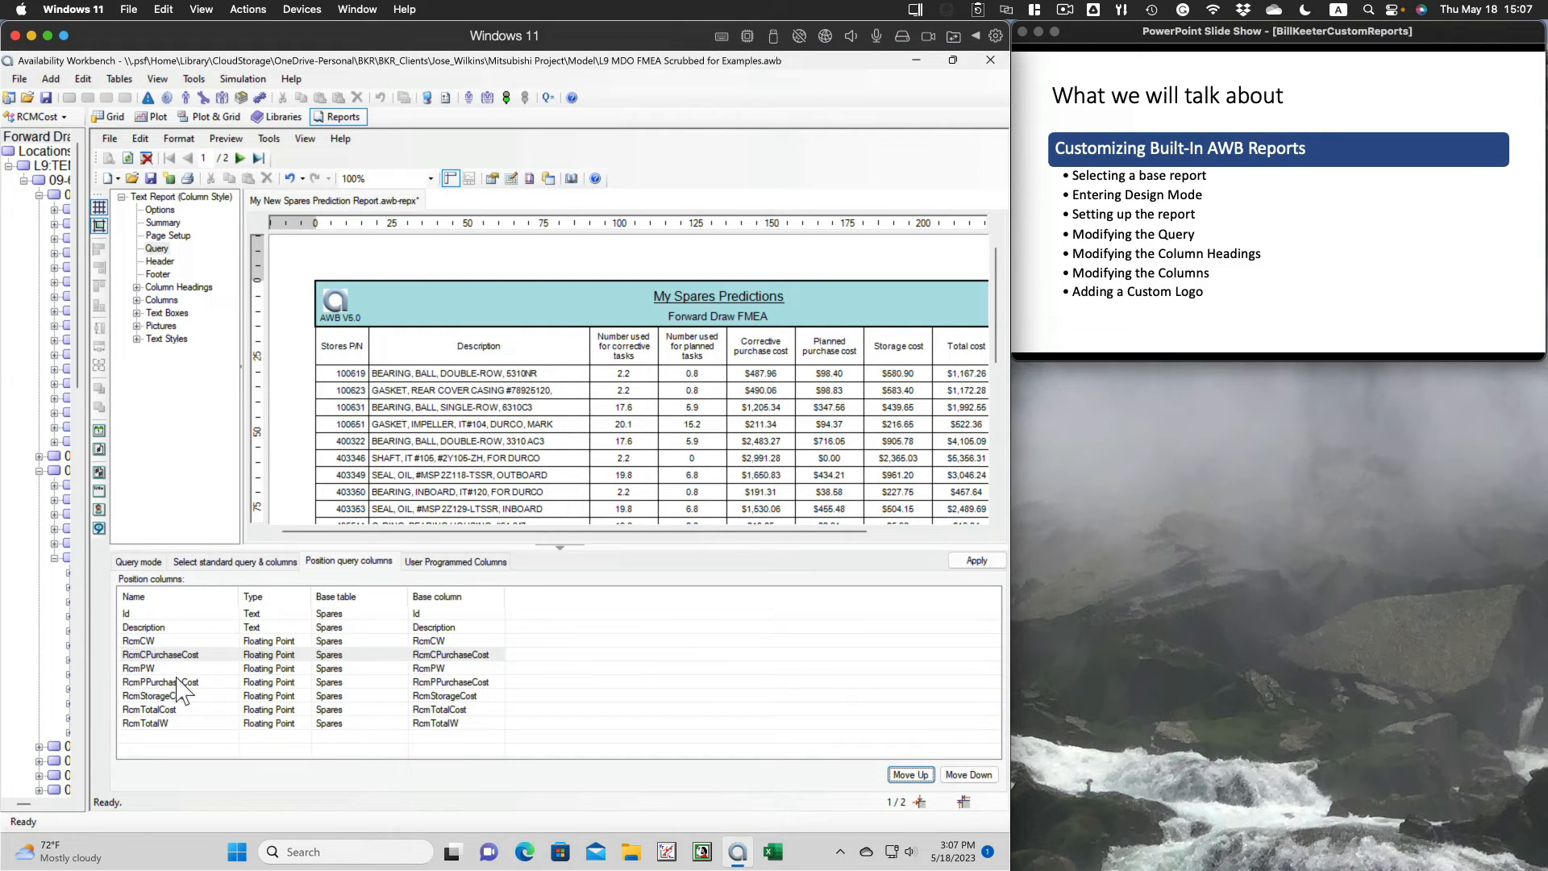
- Move the RcmTotalW query column above RcmTotalCost, apply the new column order and save the report
{"action": "left_click", "coordinate": [157, 723]}
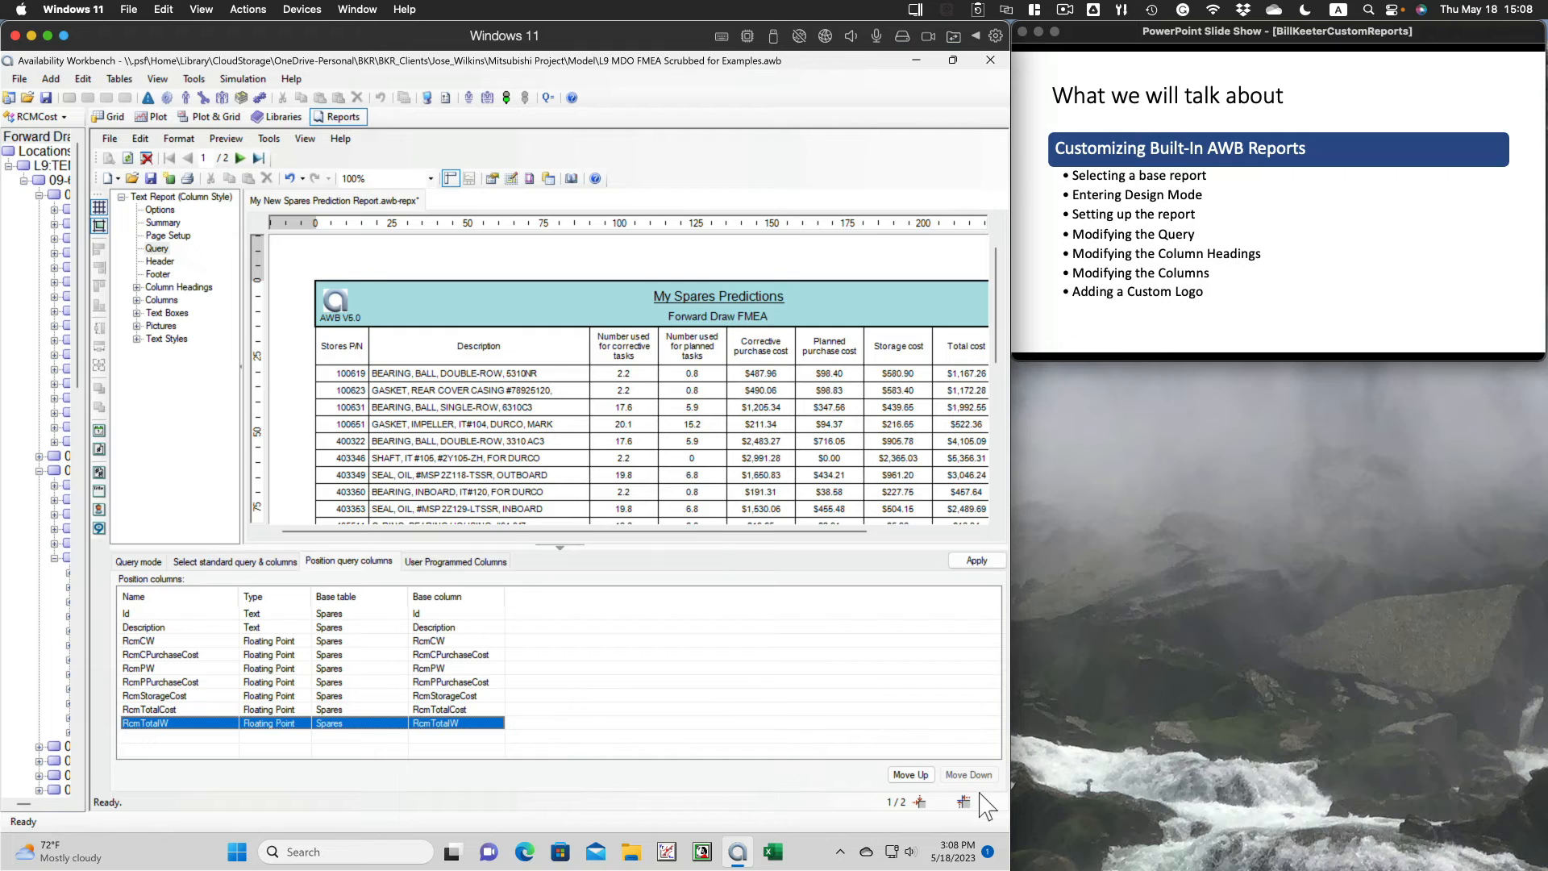
{"action": "left_click", "coordinate": [902, 775]}
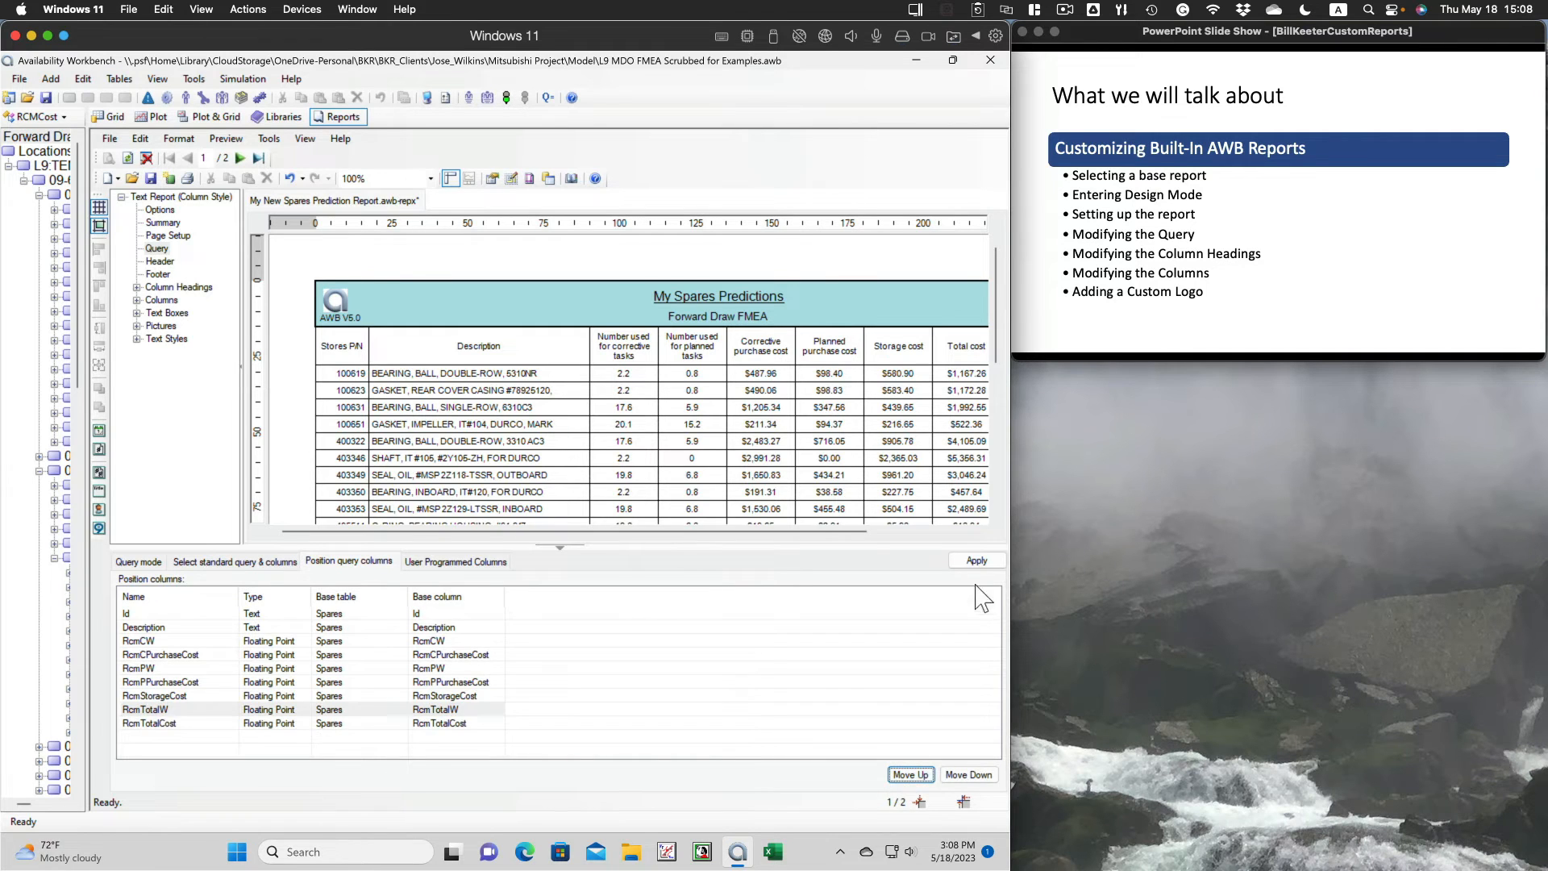
{"action": "left_click", "coordinate": [984, 562]}
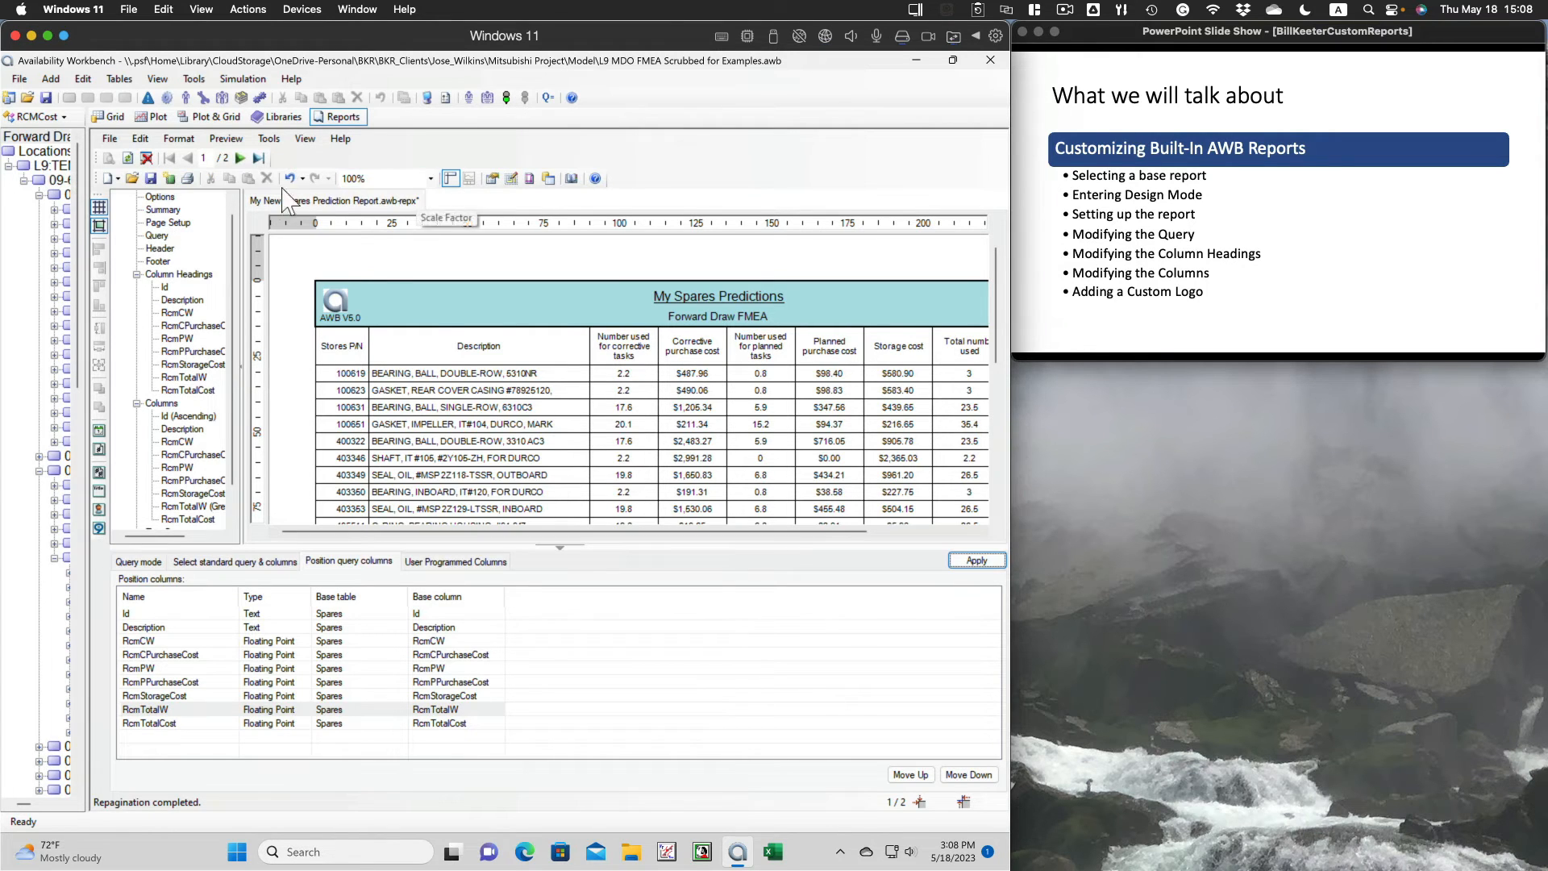
{"action": "left_click", "coordinate": [151, 179]}
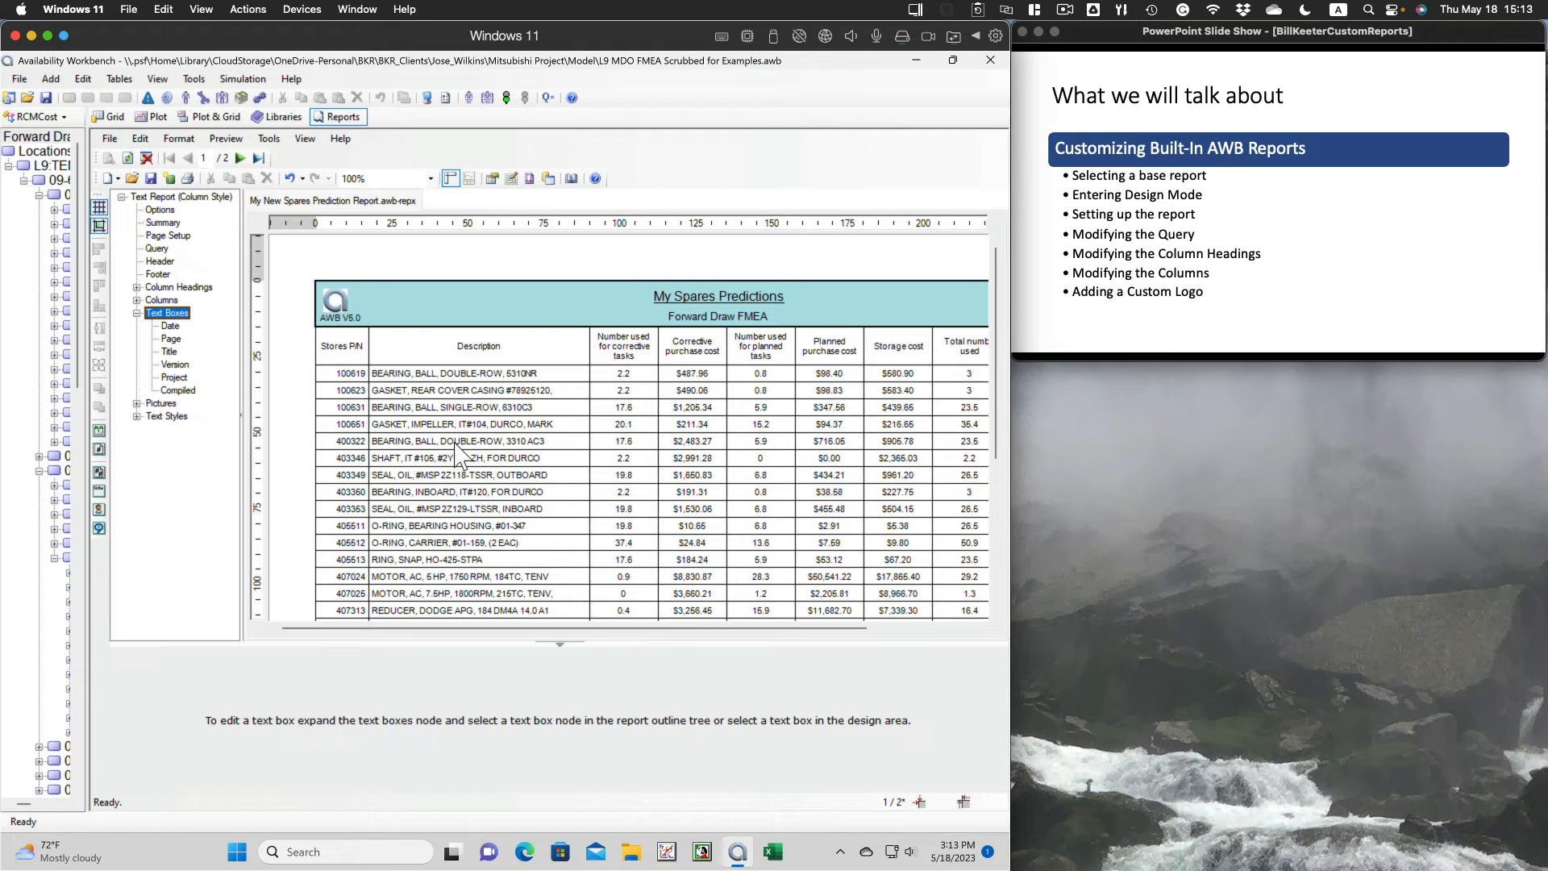
- Set the Date text box's horizontal justification to Right and its vertical justification to Bottom, applying the alignment
{"action": "left_click", "coordinate": [171, 326]}
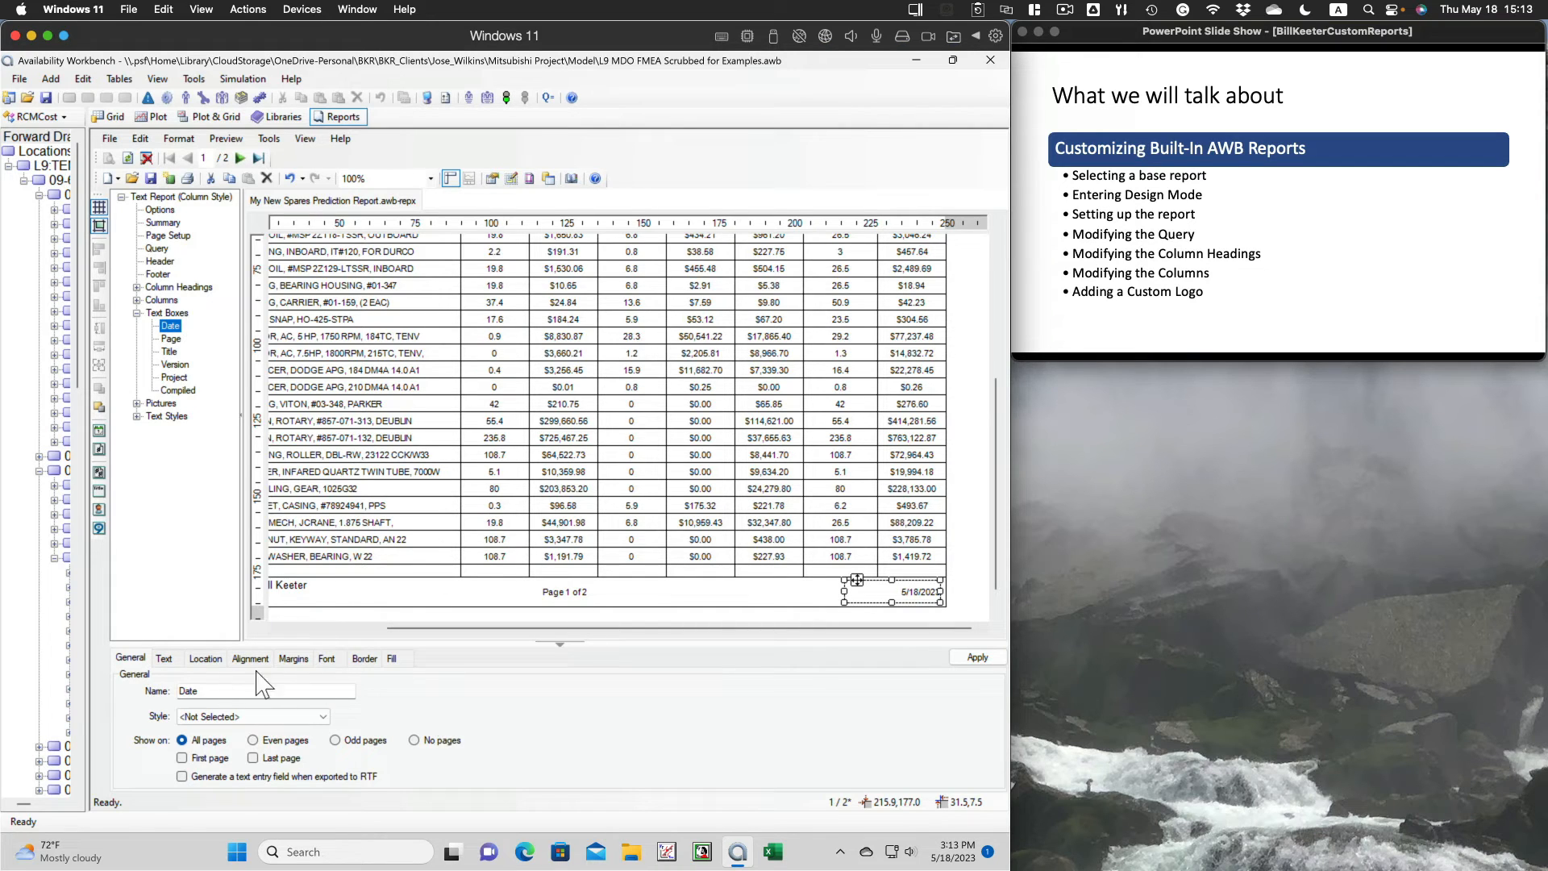
{"action": "left_click", "coordinate": [205, 660]}
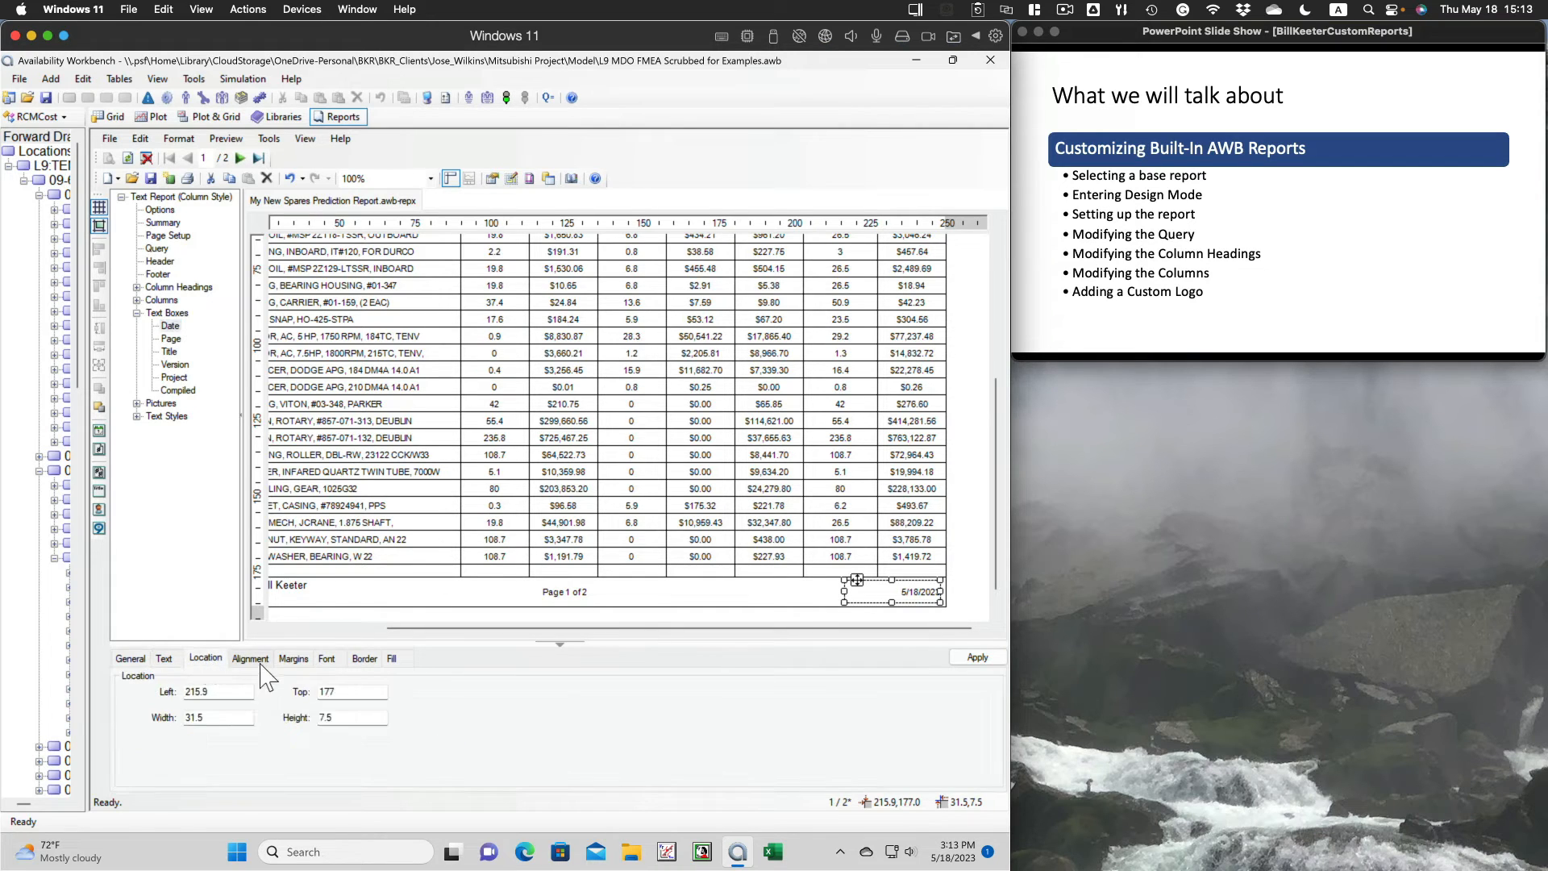
{"action": "left_click", "coordinate": [250, 658]}
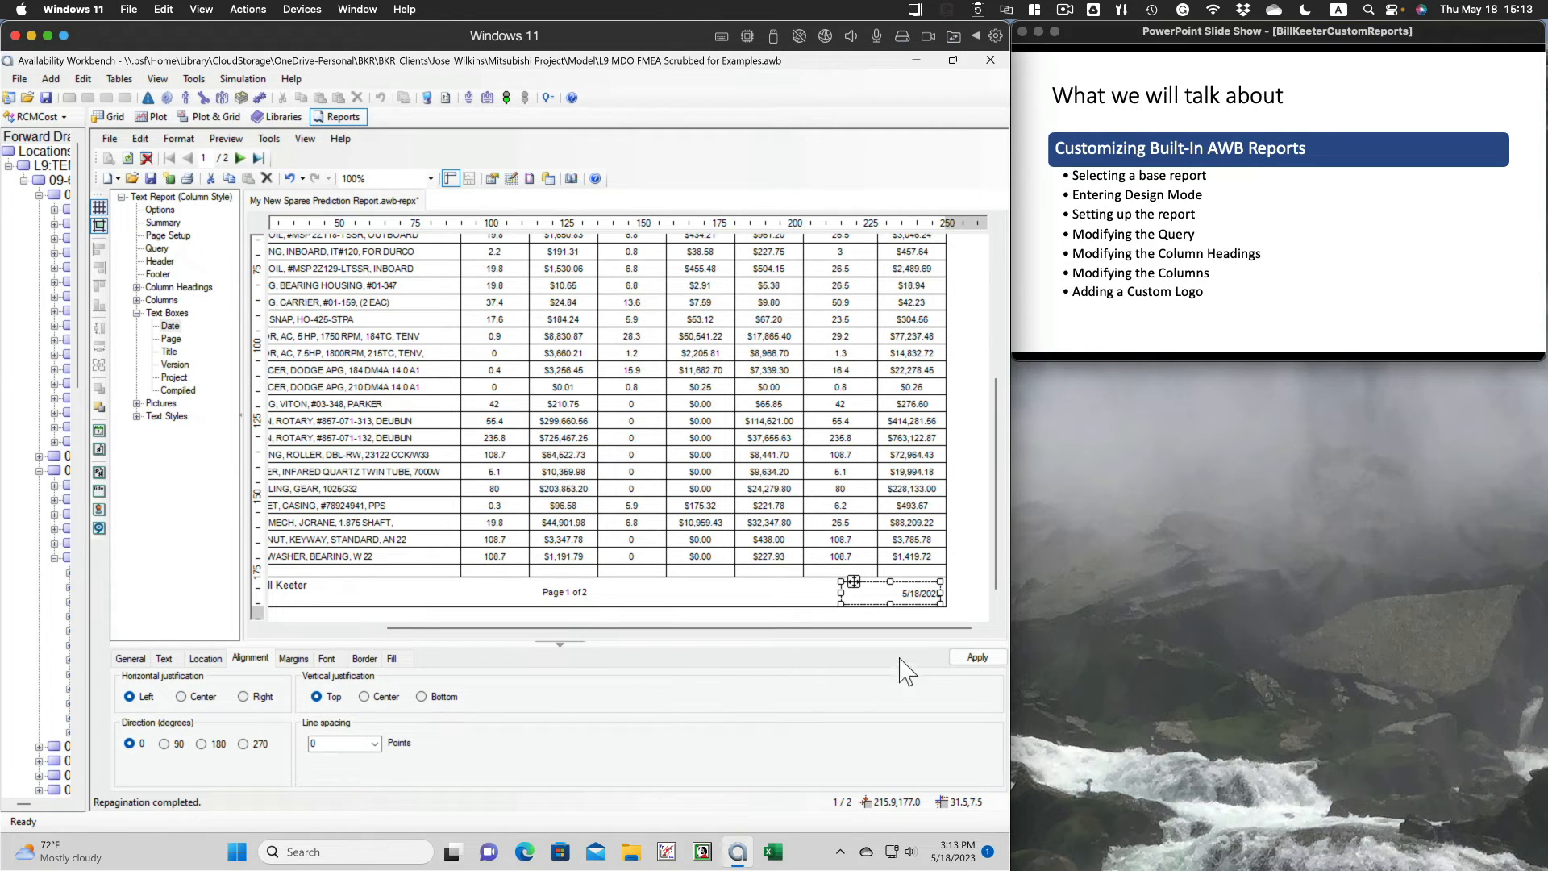
{"action": "left_click", "coordinate": [973, 659]}
{"action": "left_click", "coordinate": [242, 696]}
{"action": "left_click", "coordinate": [977, 657]}
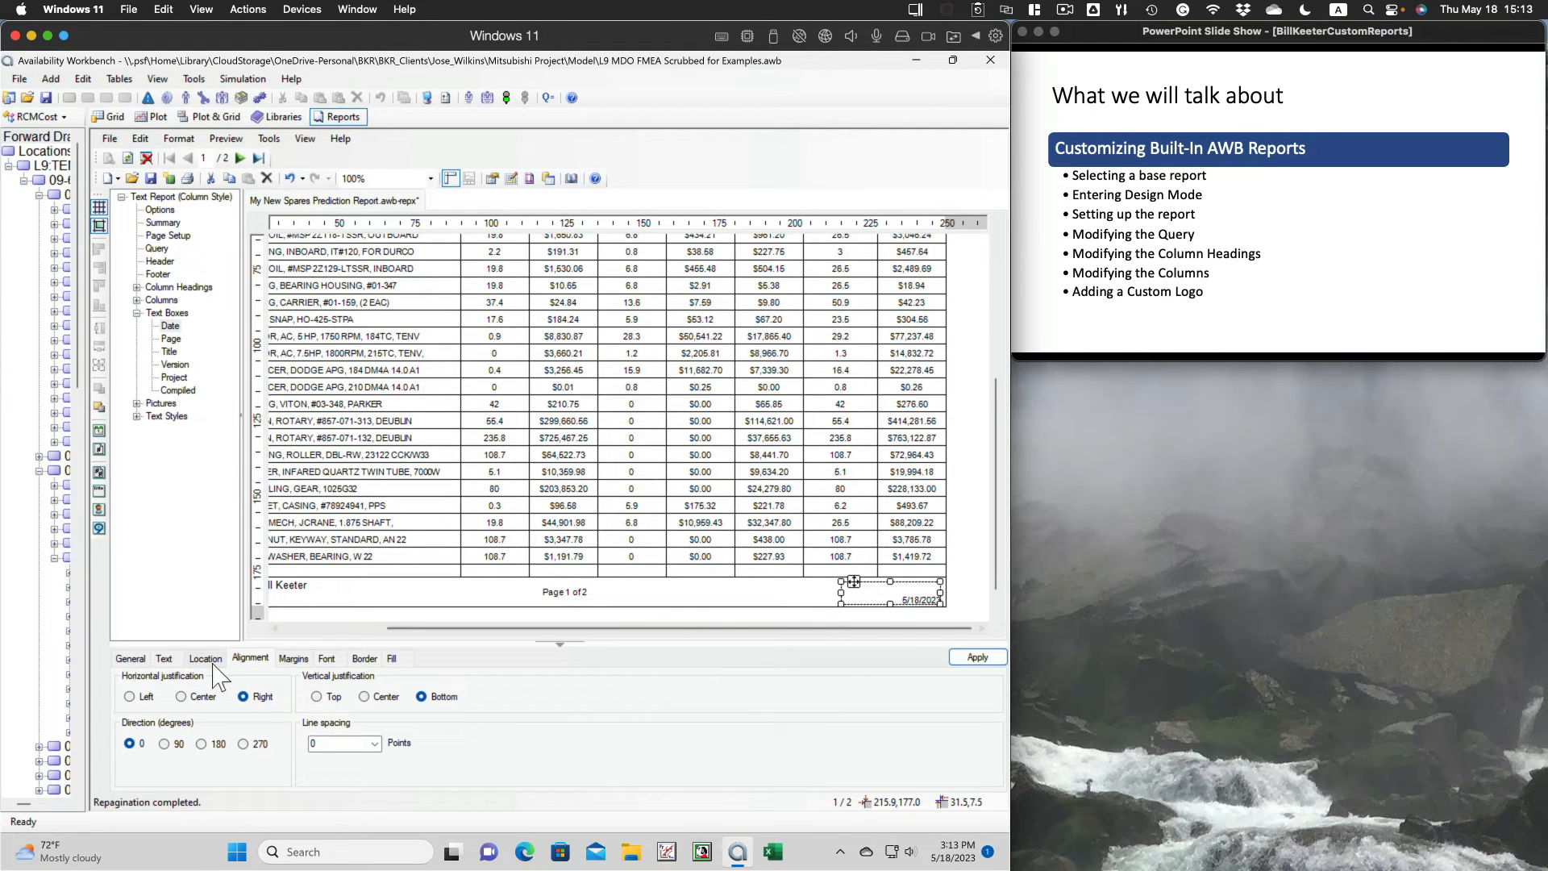
- Try showing the Date text box on the first page only, and set it back to all pages
{"action": "left_click", "coordinate": [131, 659]}
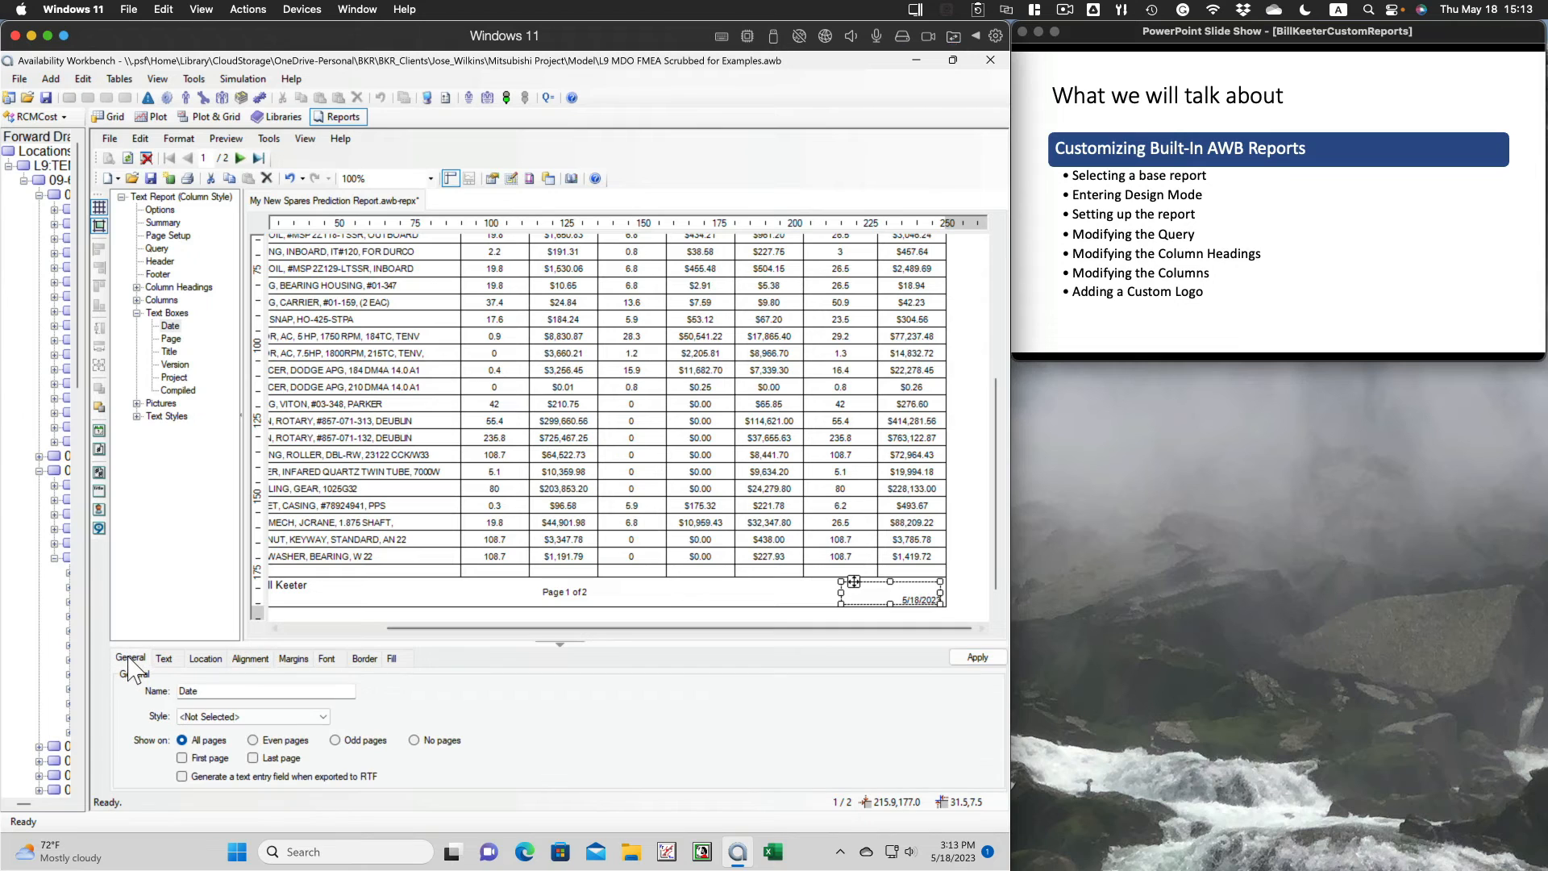
{"action": "left_click", "coordinate": [182, 759]}
{"action": "left_click", "coordinate": [958, 658]}
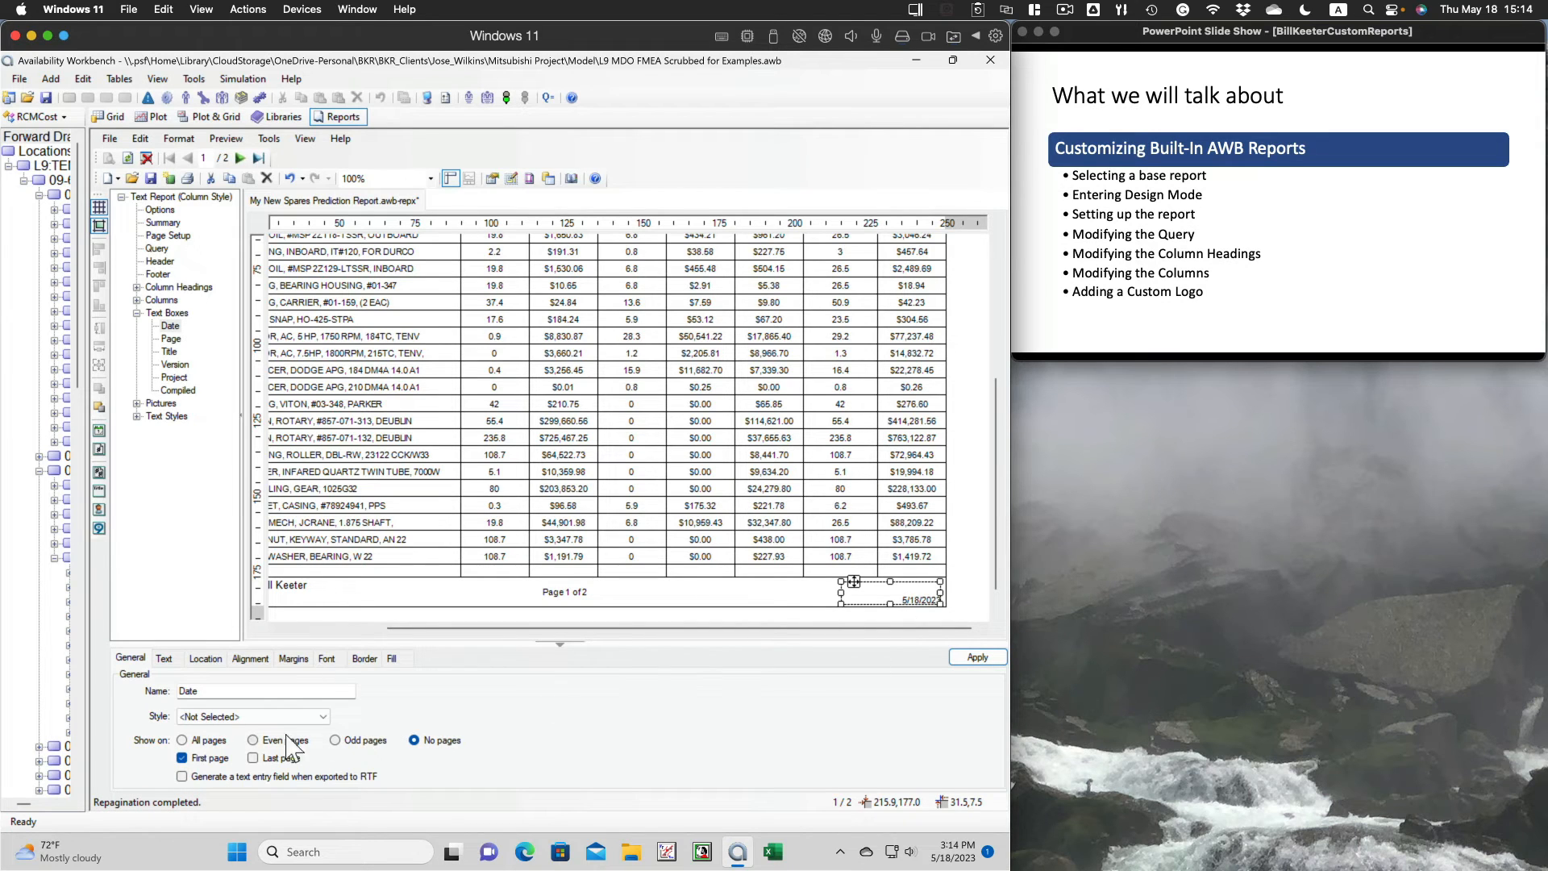
{"action": "left_click", "coordinate": [182, 740]}
- Give the Page text box in the footer a solid fill with a golden yellow foreground color and apply it
{"action": "left_click", "coordinate": [171, 338]}
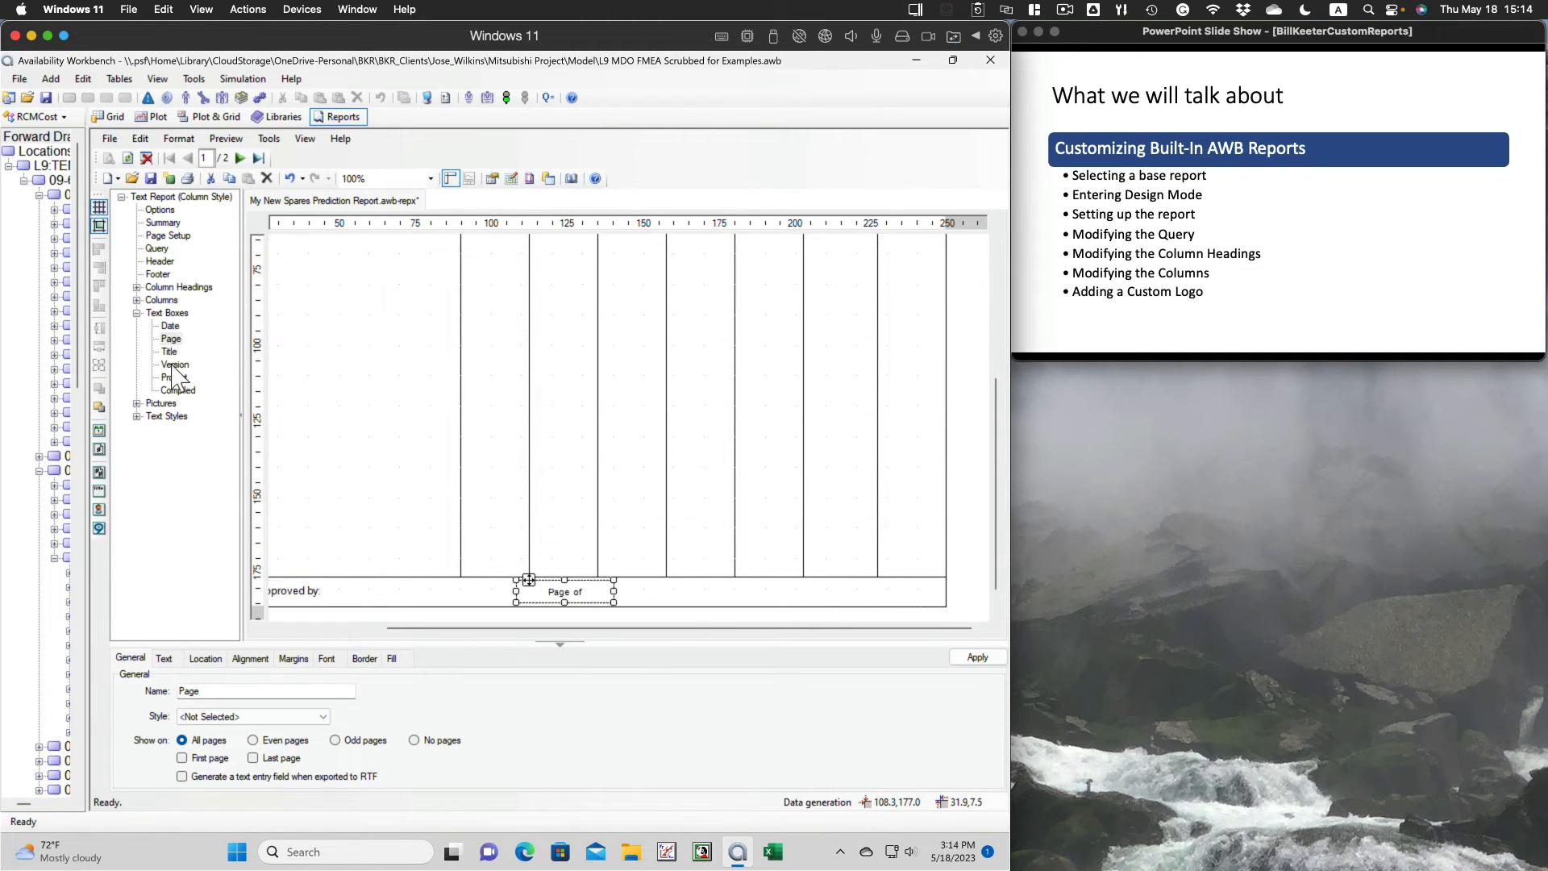
{"action": "left_click", "coordinate": [171, 352]}
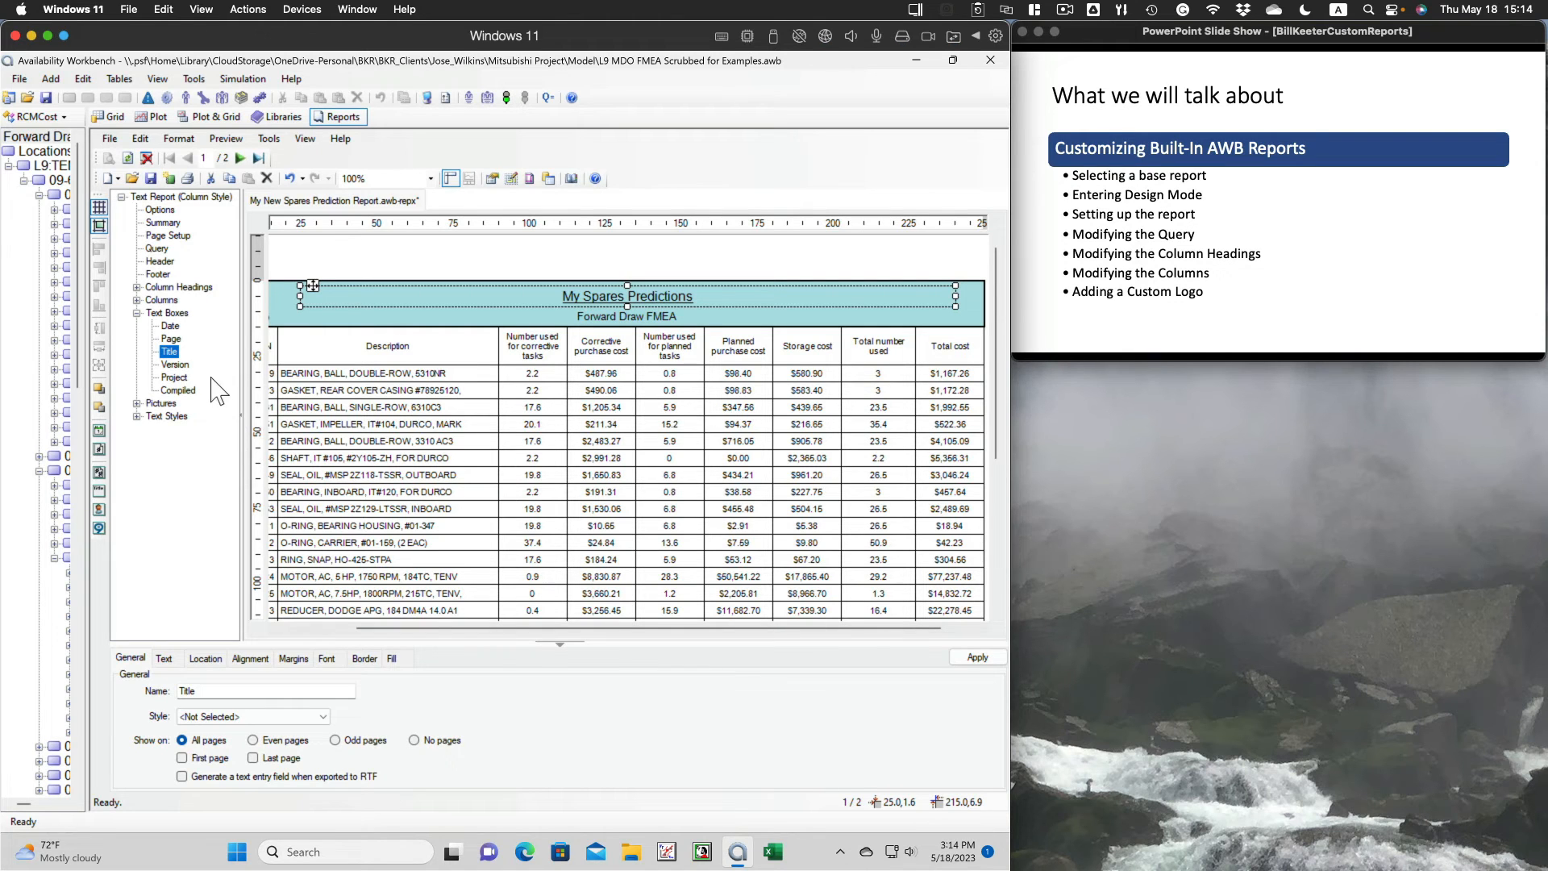
{"action": "left_click", "coordinate": [171, 338]}
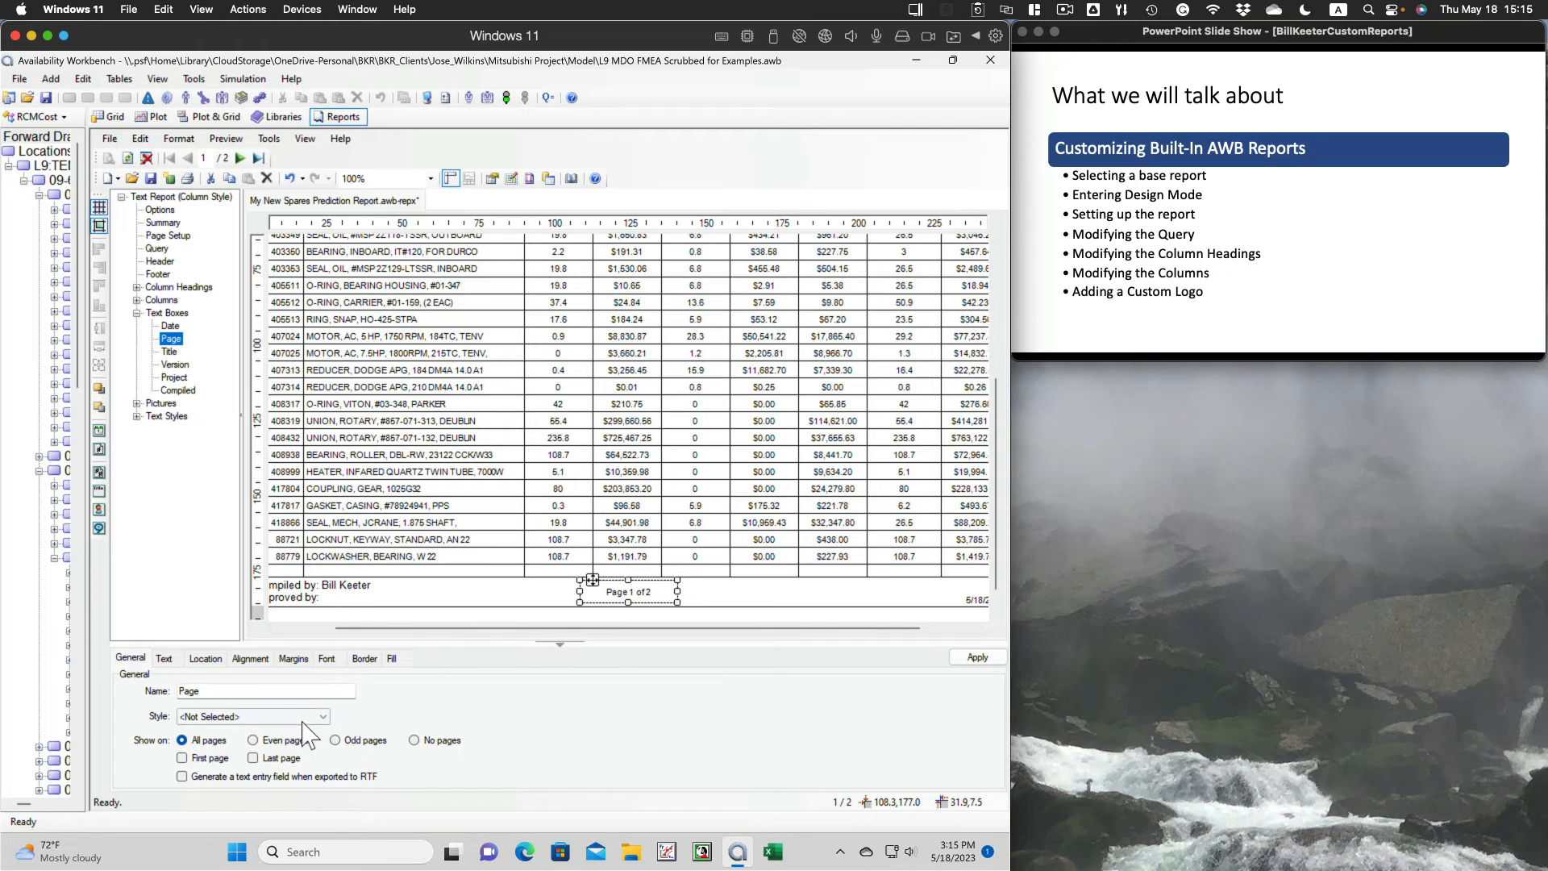
{"action": "left_click", "coordinate": [392, 659]}
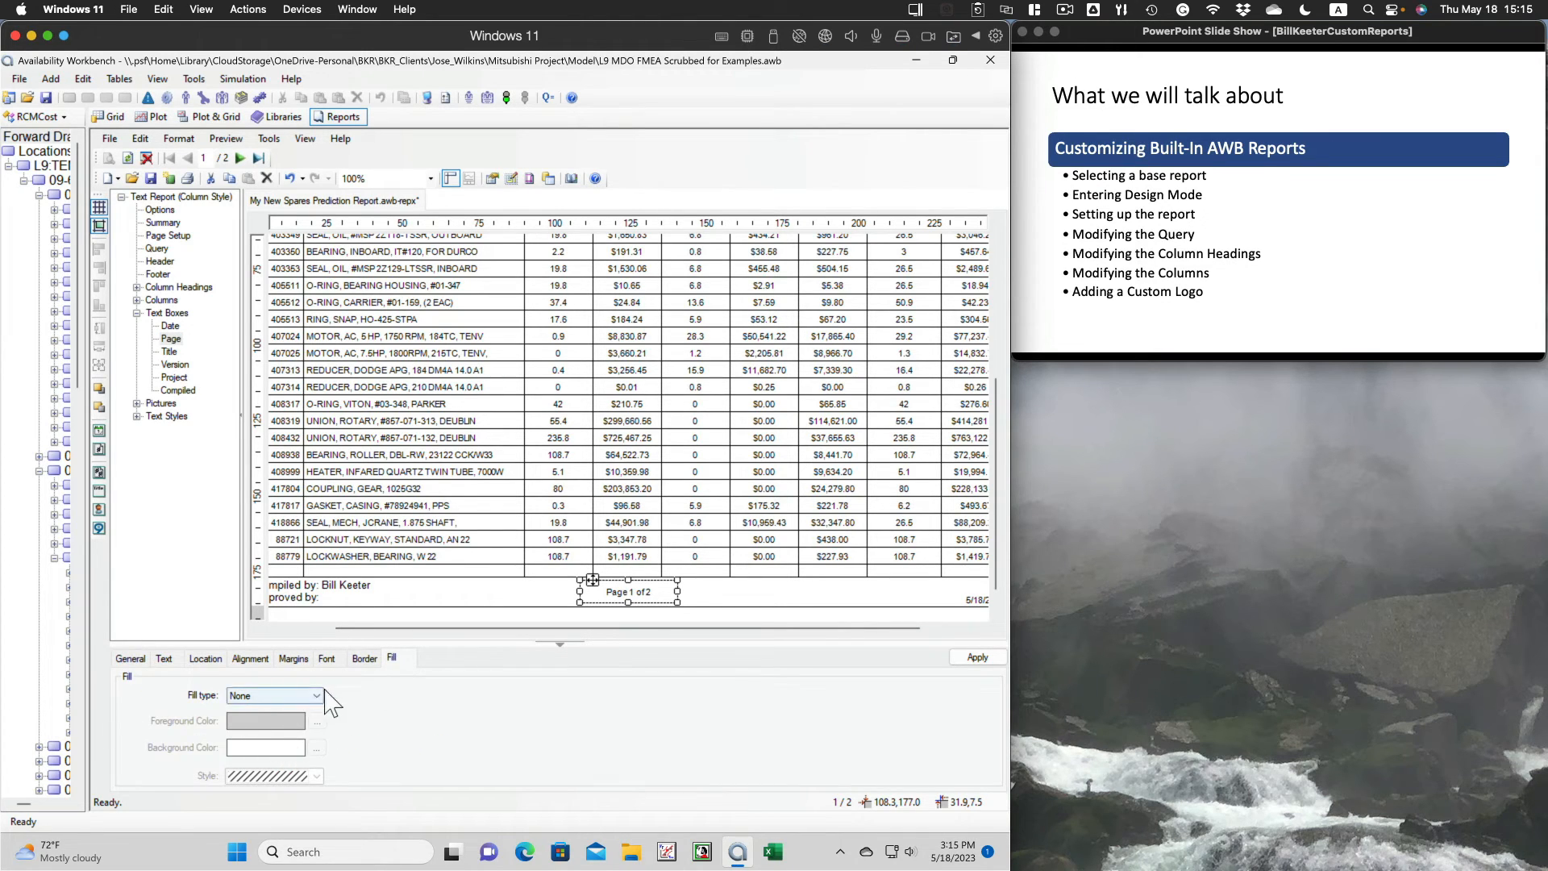
{"action": "left_click", "coordinate": [270, 695]}
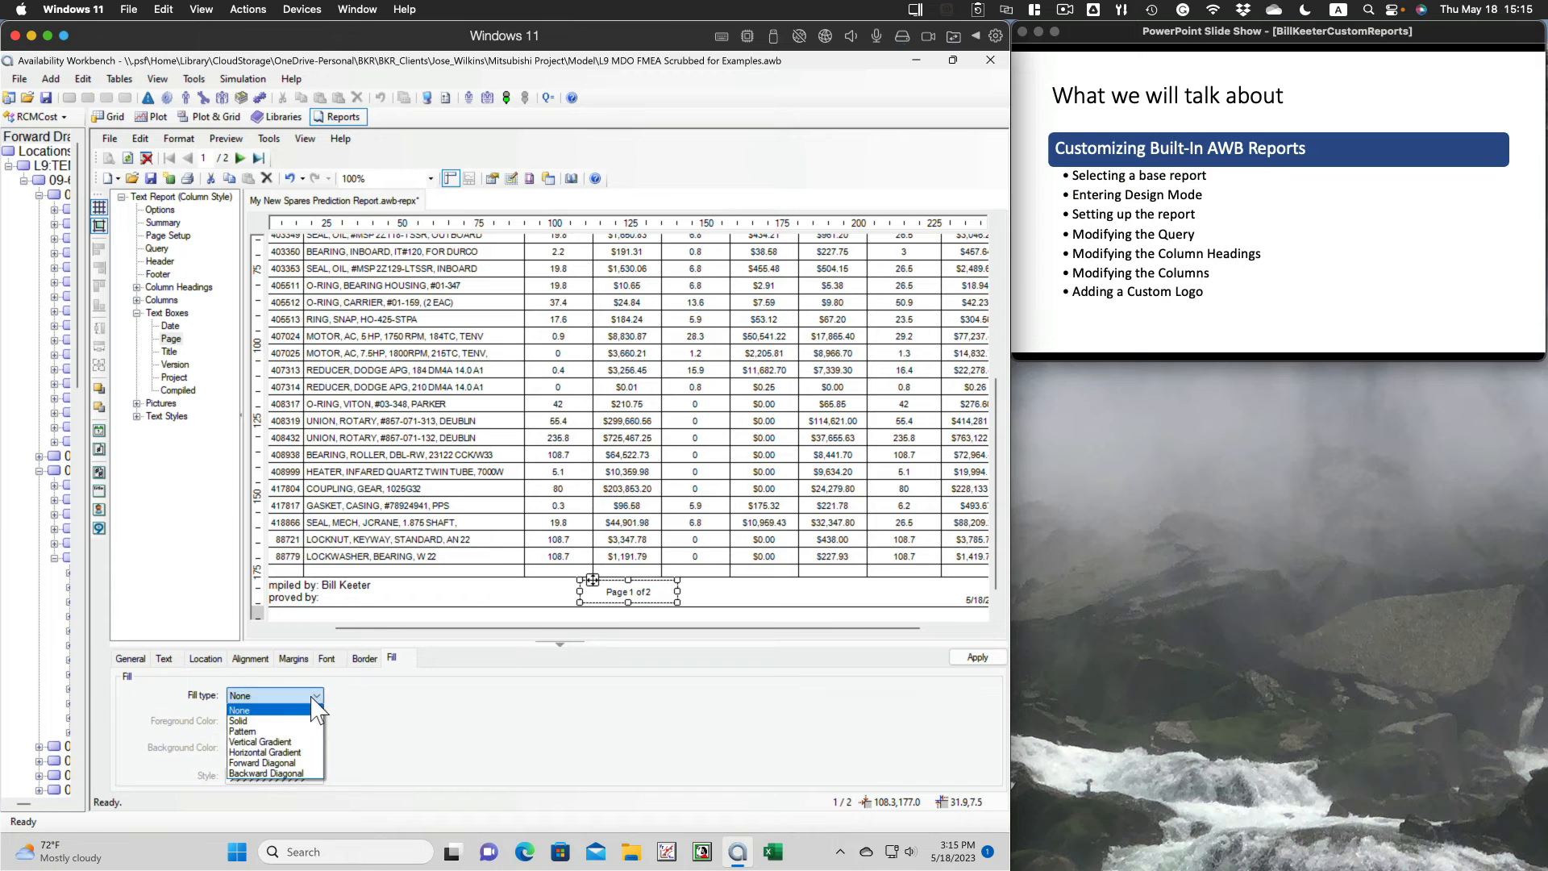
{"action": "left_click", "coordinate": [244, 721]}
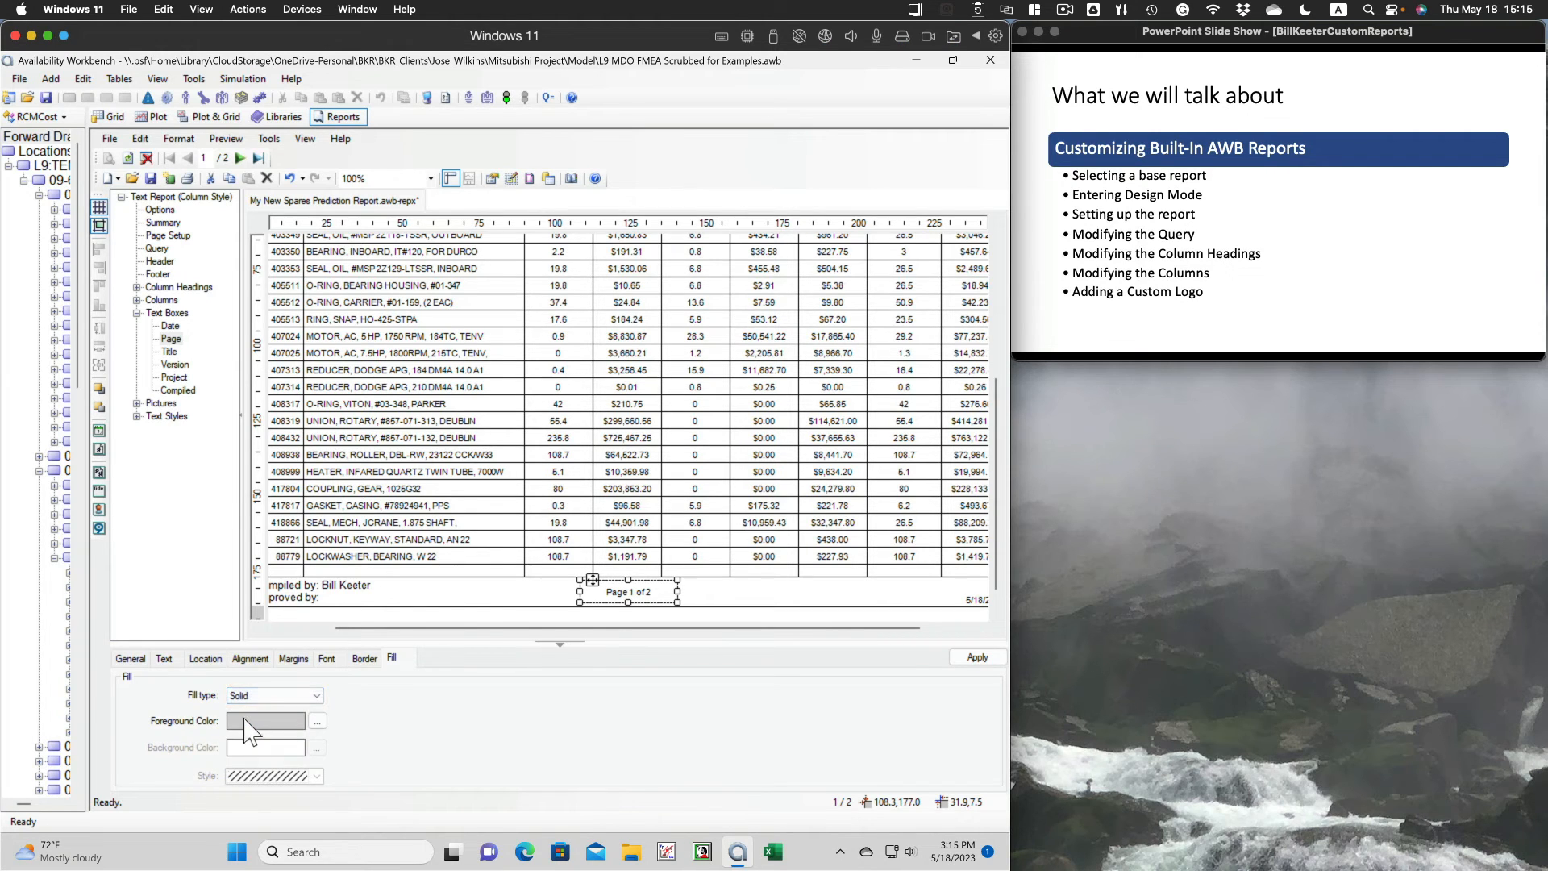
{"action": "left_click", "coordinate": [317, 720]}
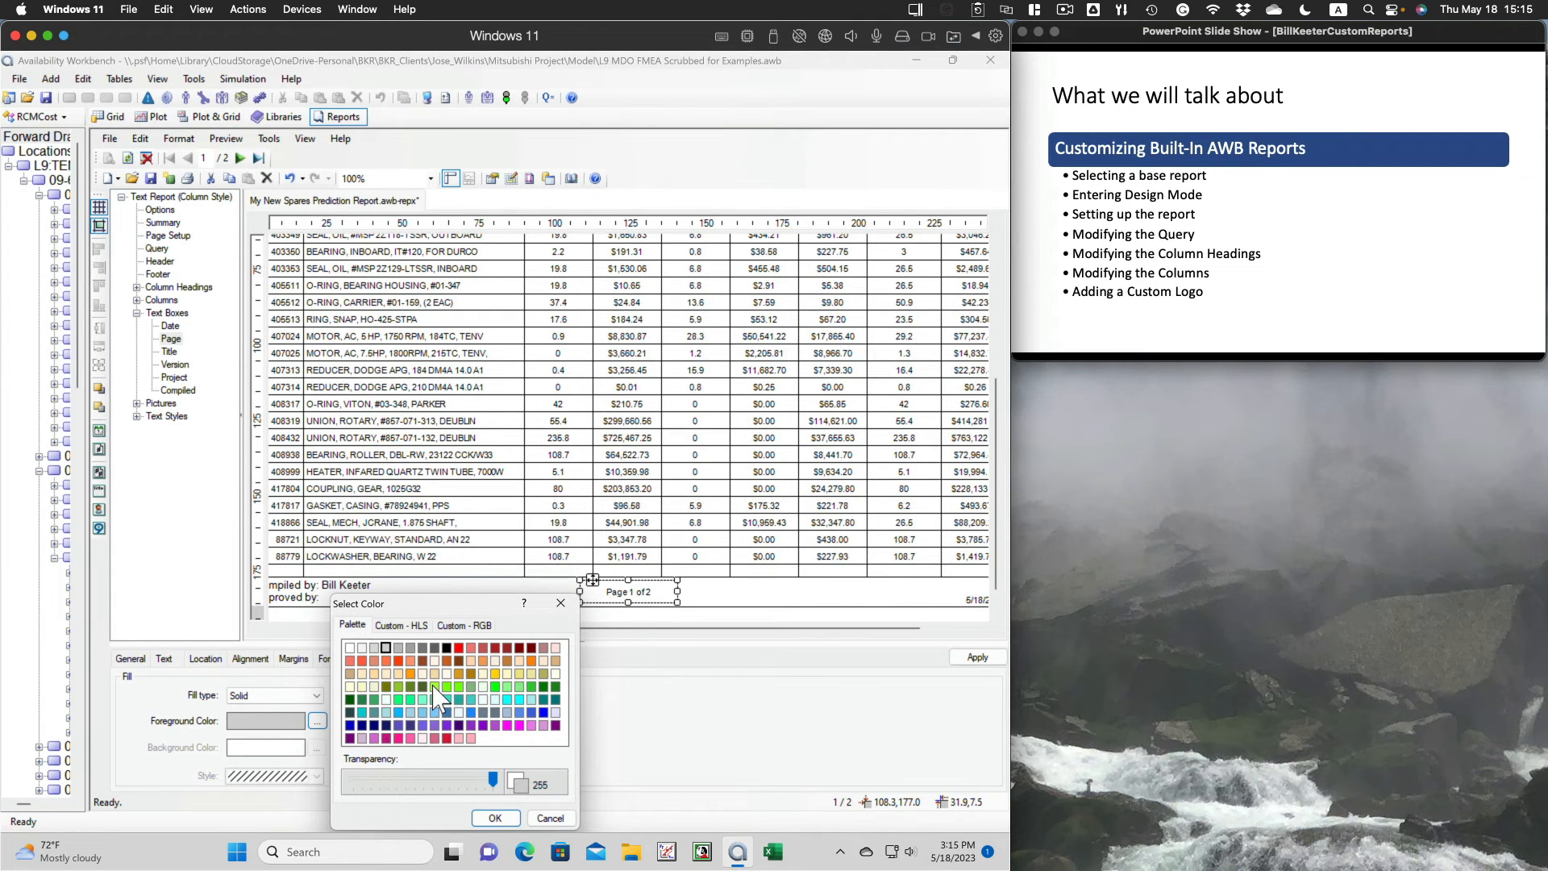
{"action": "left_click", "coordinate": [494, 673]}
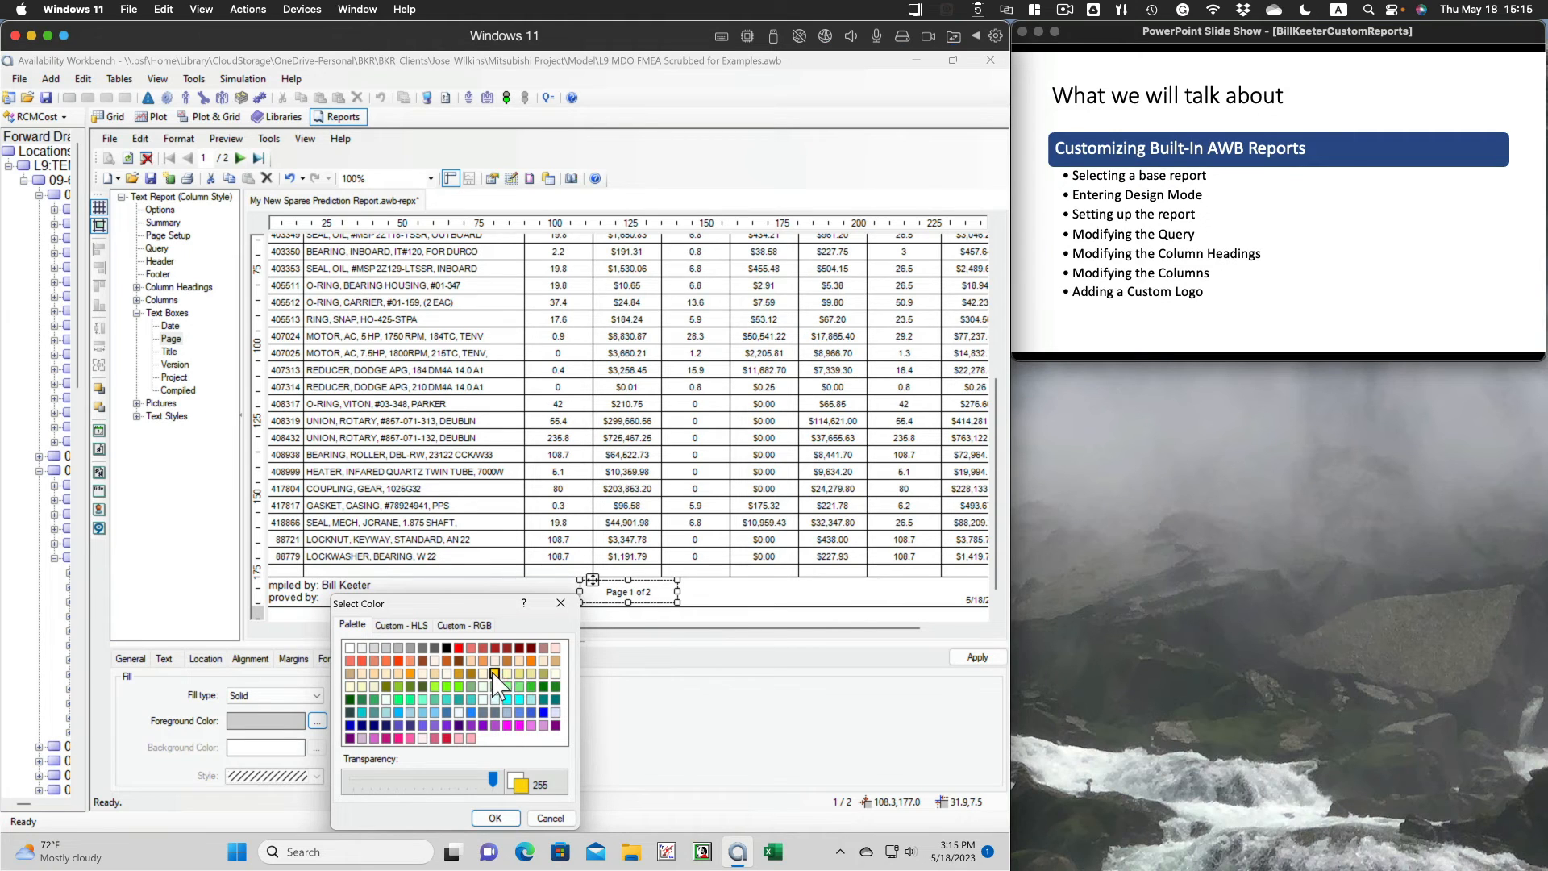
{"action": "left_click", "coordinate": [508, 815]}
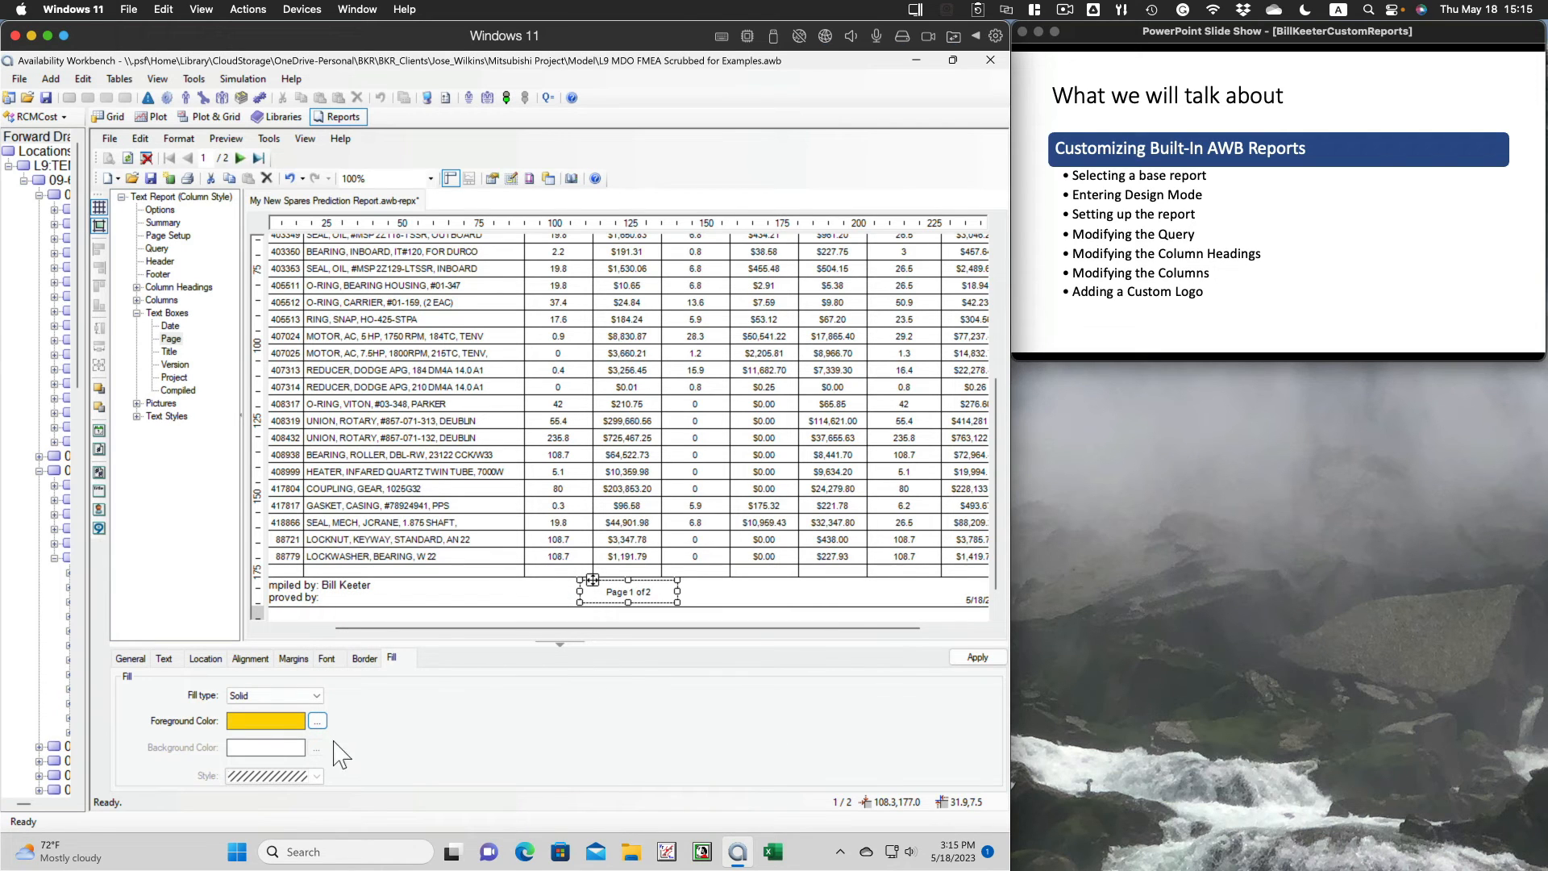
{"action": "left_click", "coordinate": [971, 659]}
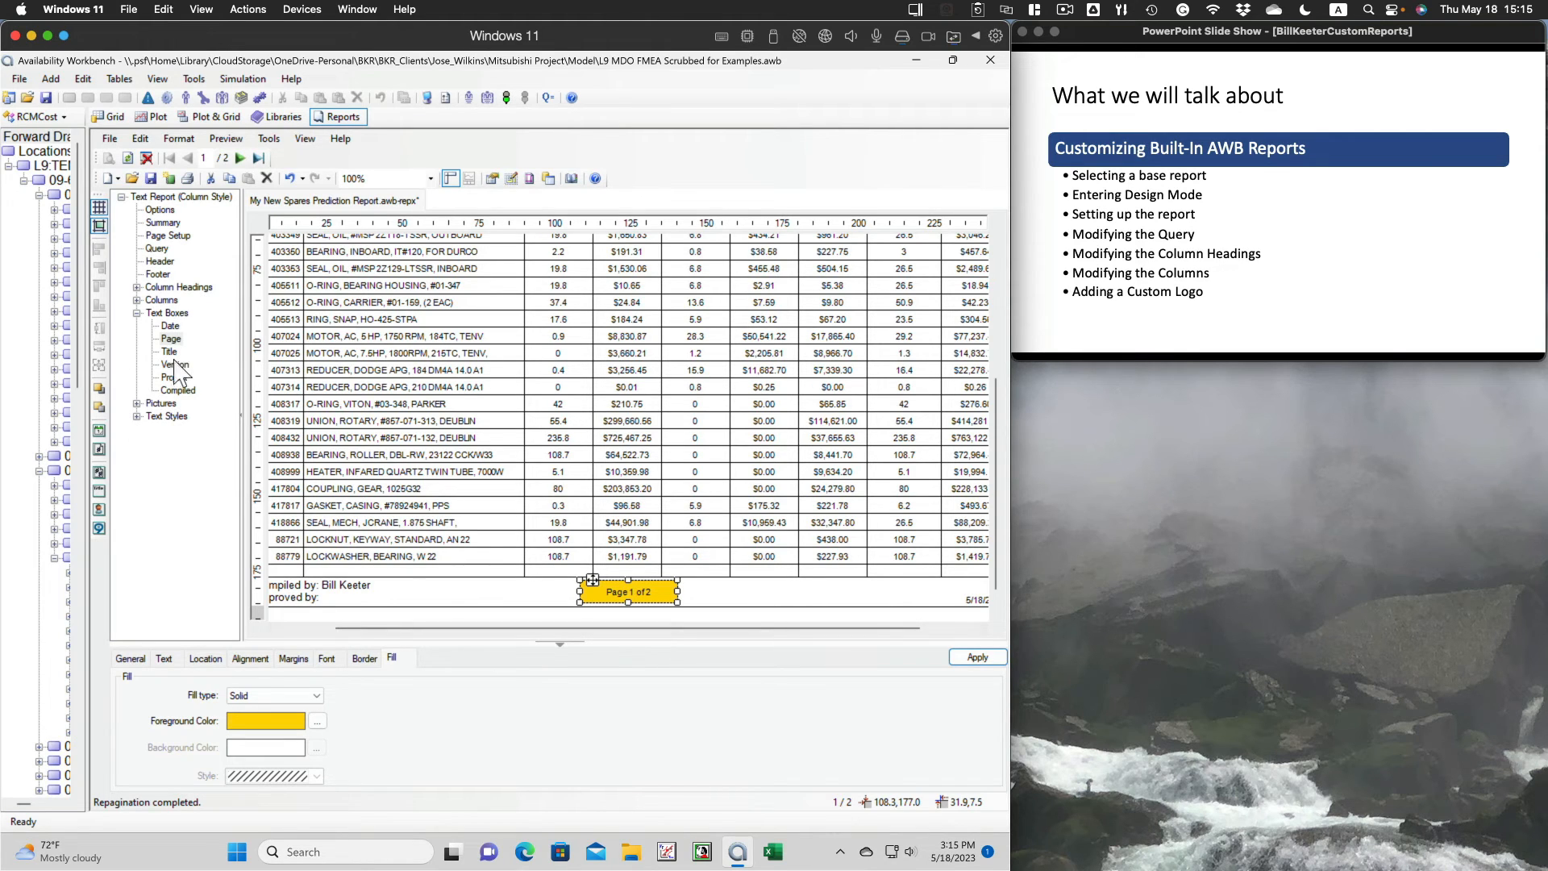
- Open the picture selection for the report's Logo and browse through Users on the AllFiles drive to the personal OneDrive folder
{"action": "left_click", "coordinate": [137, 314]}
{"action": "left_click", "coordinate": [137, 325]}
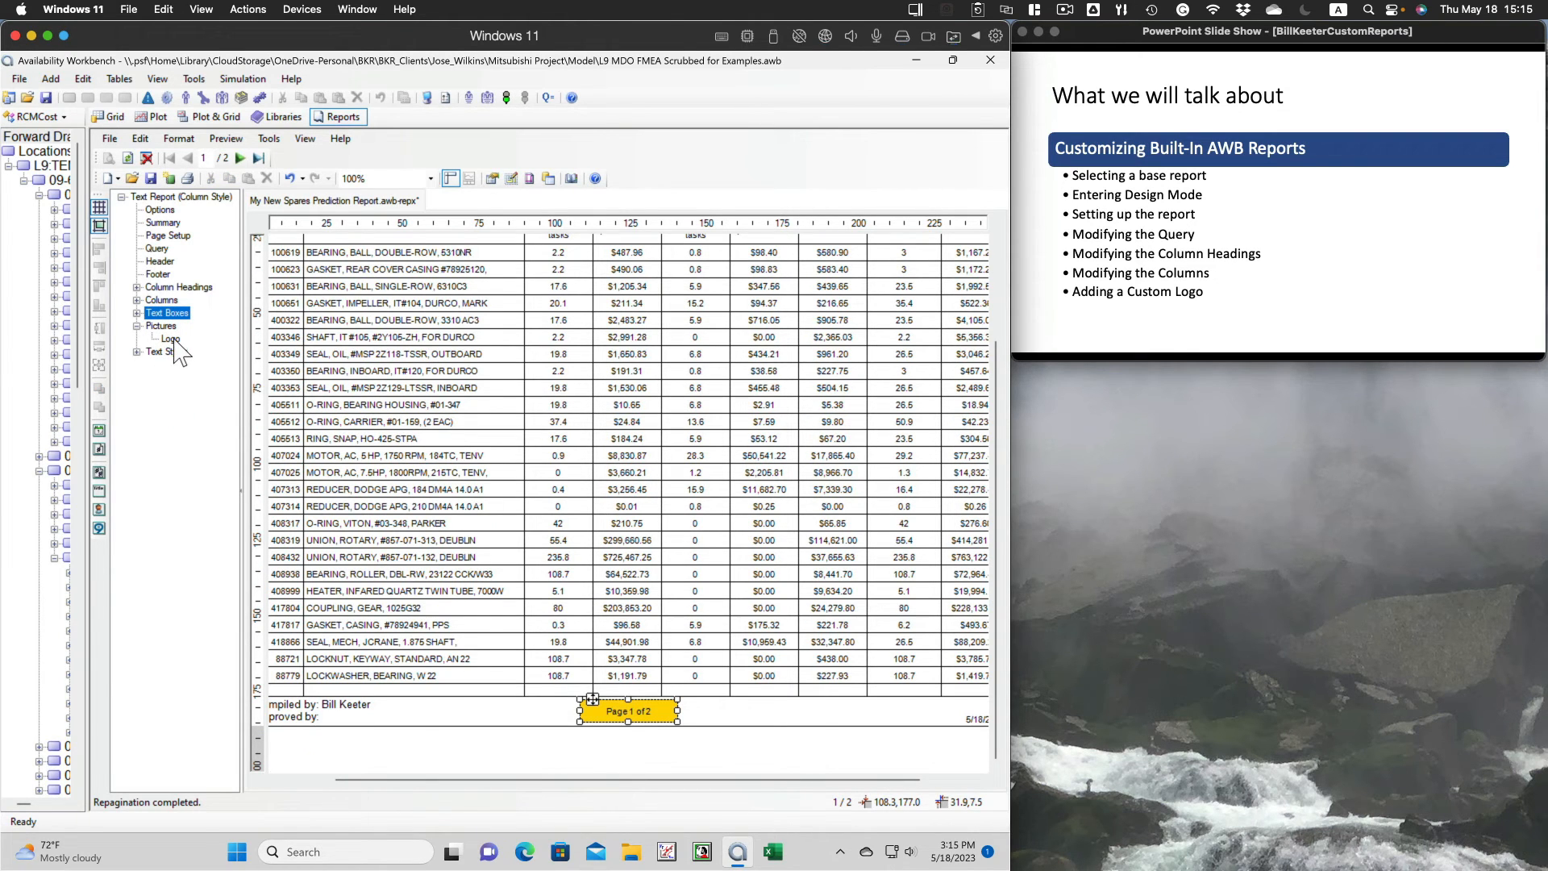
{"action": "left_click", "coordinate": [170, 339]}
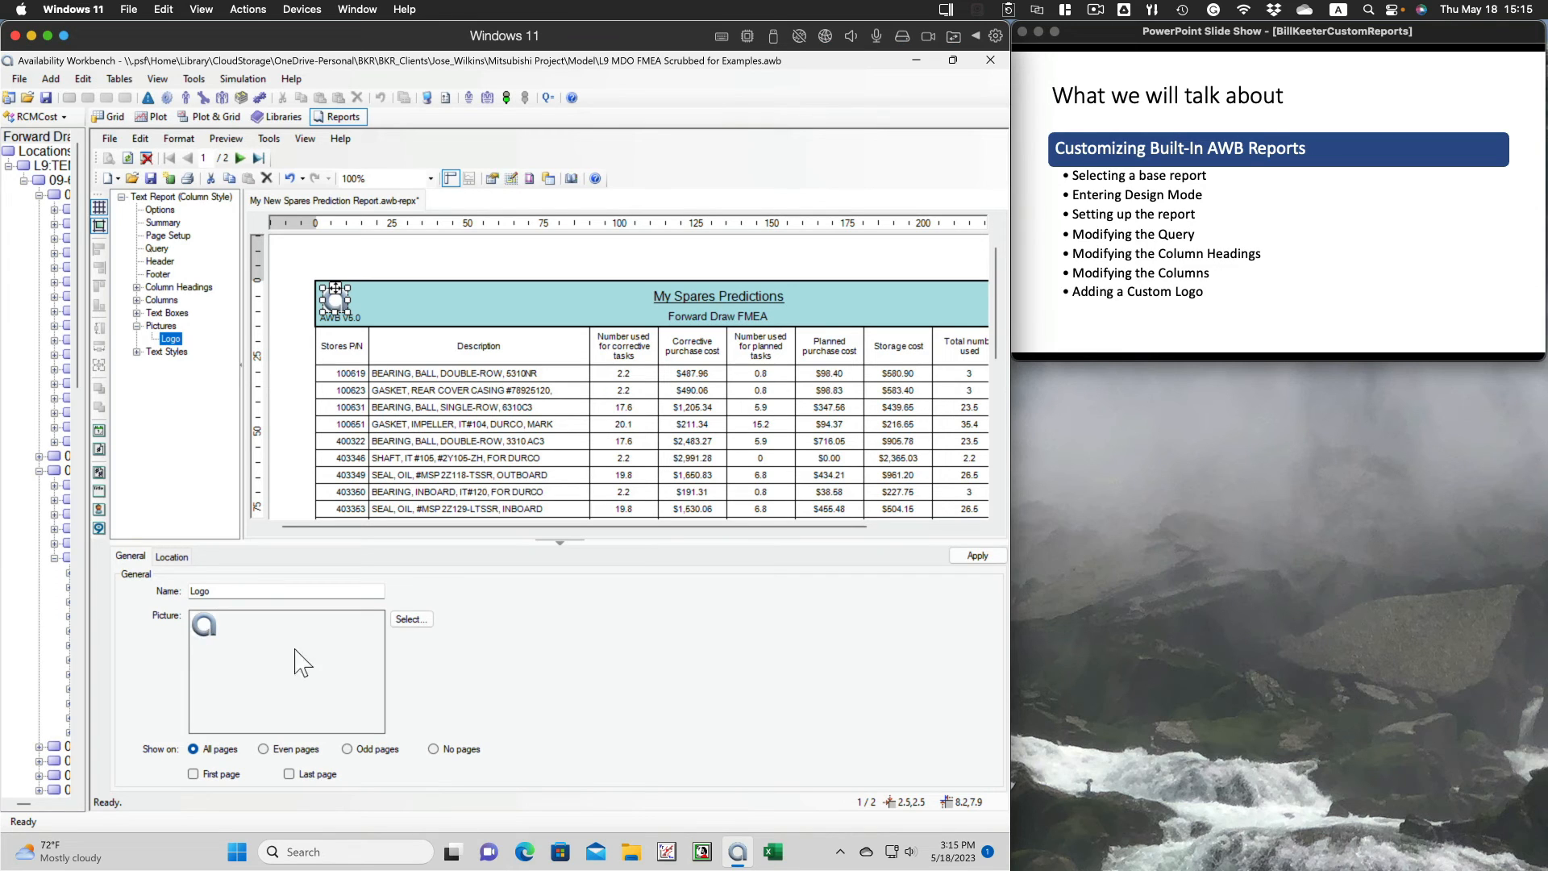
{"action": "left_click", "coordinate": [411, 620]}
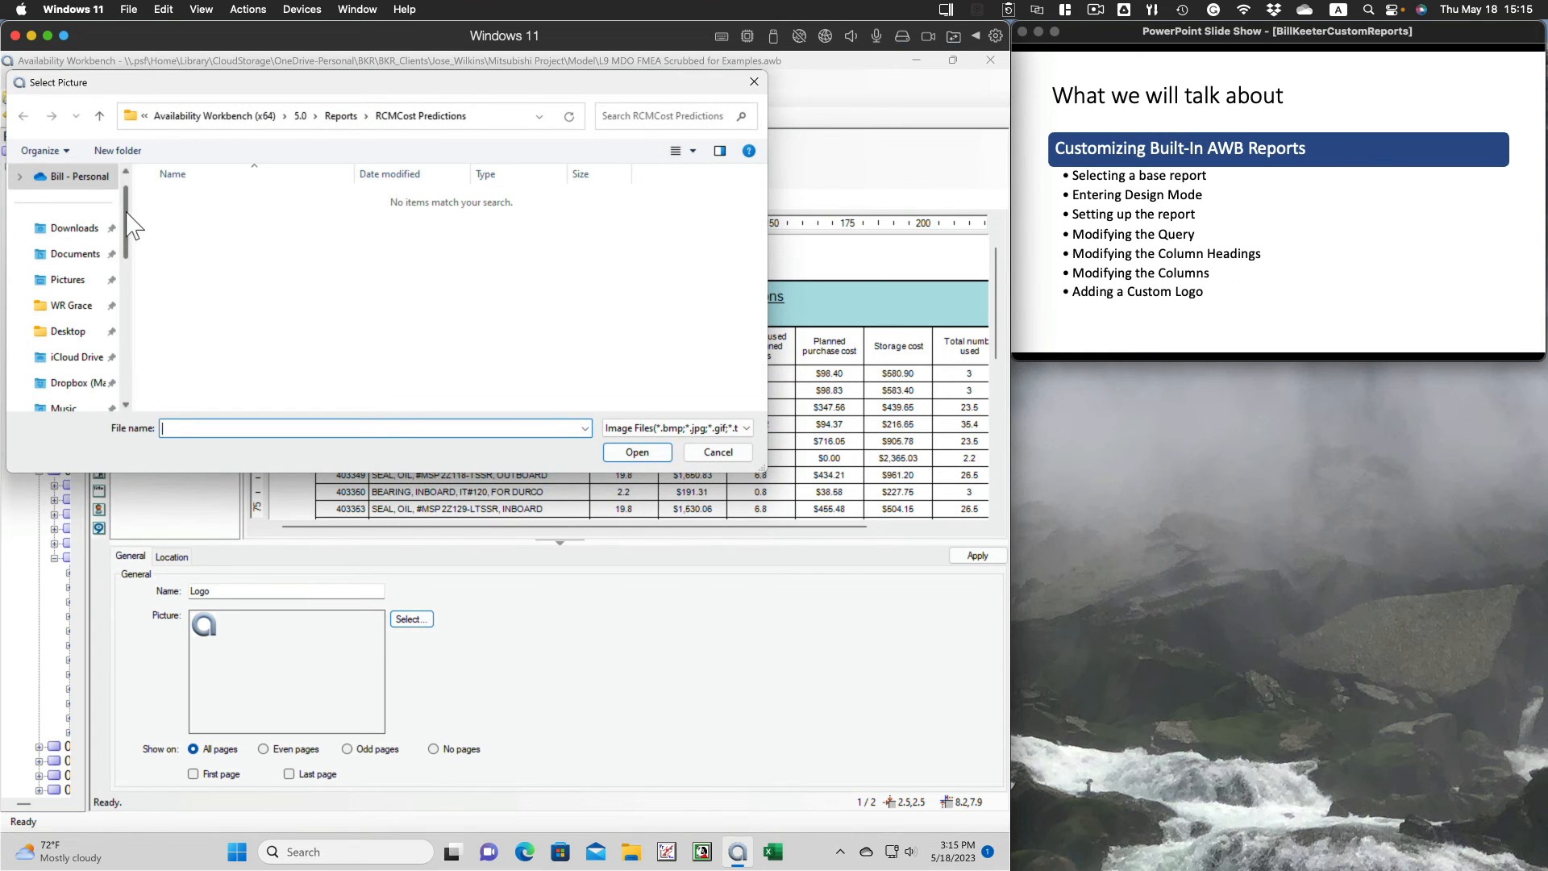
{"action": "left_click_drag", "start_coordinate": [127, 216], "coordinate": [128, 379]}
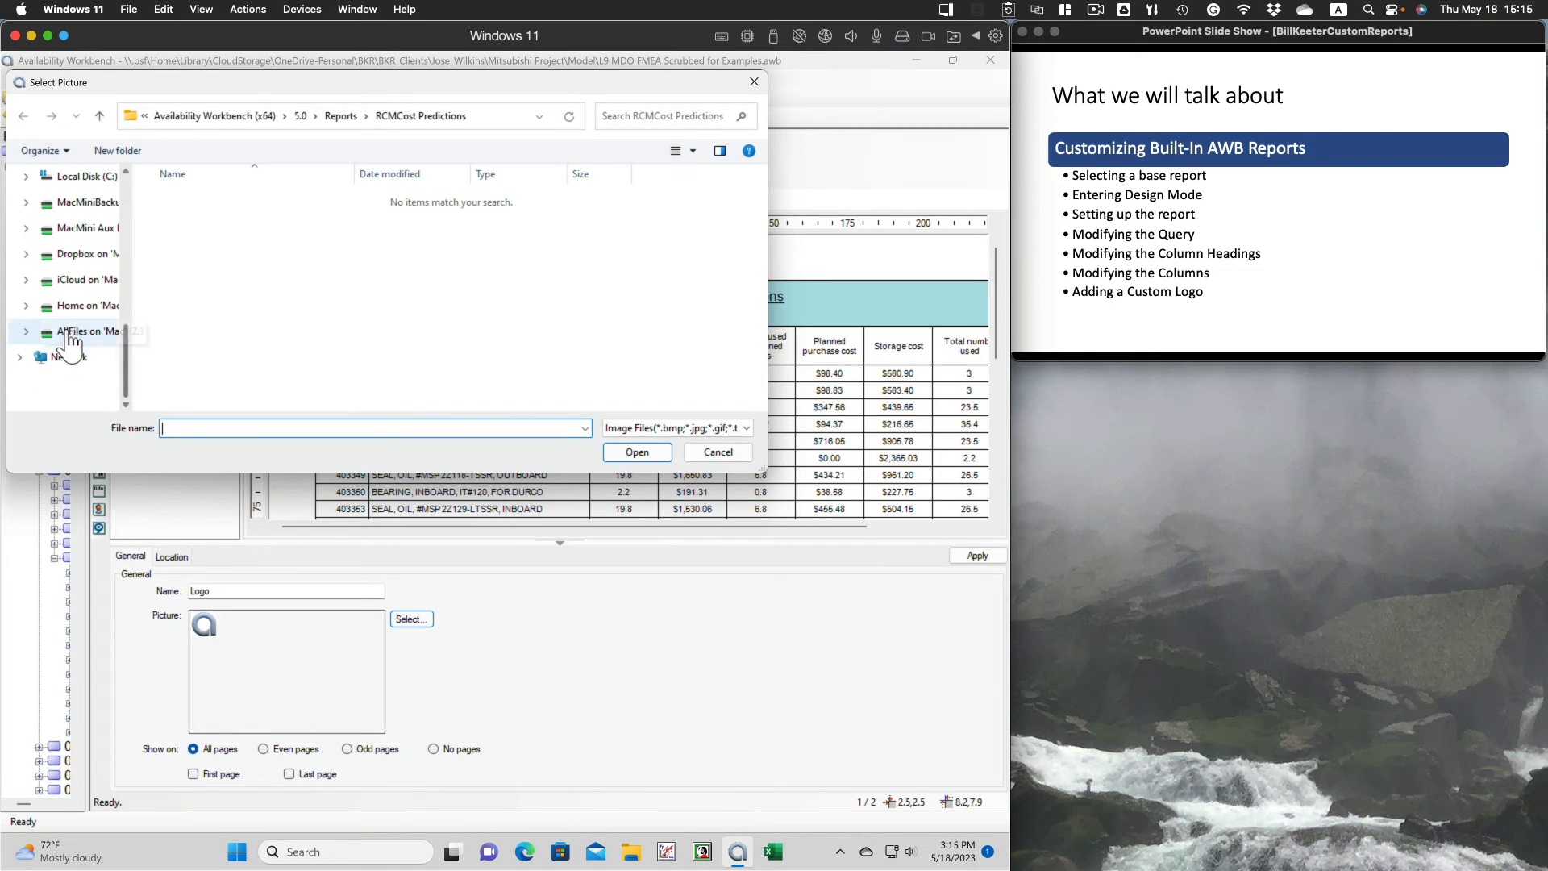
{"action": "left_click", "coordinate": [70, 333]}
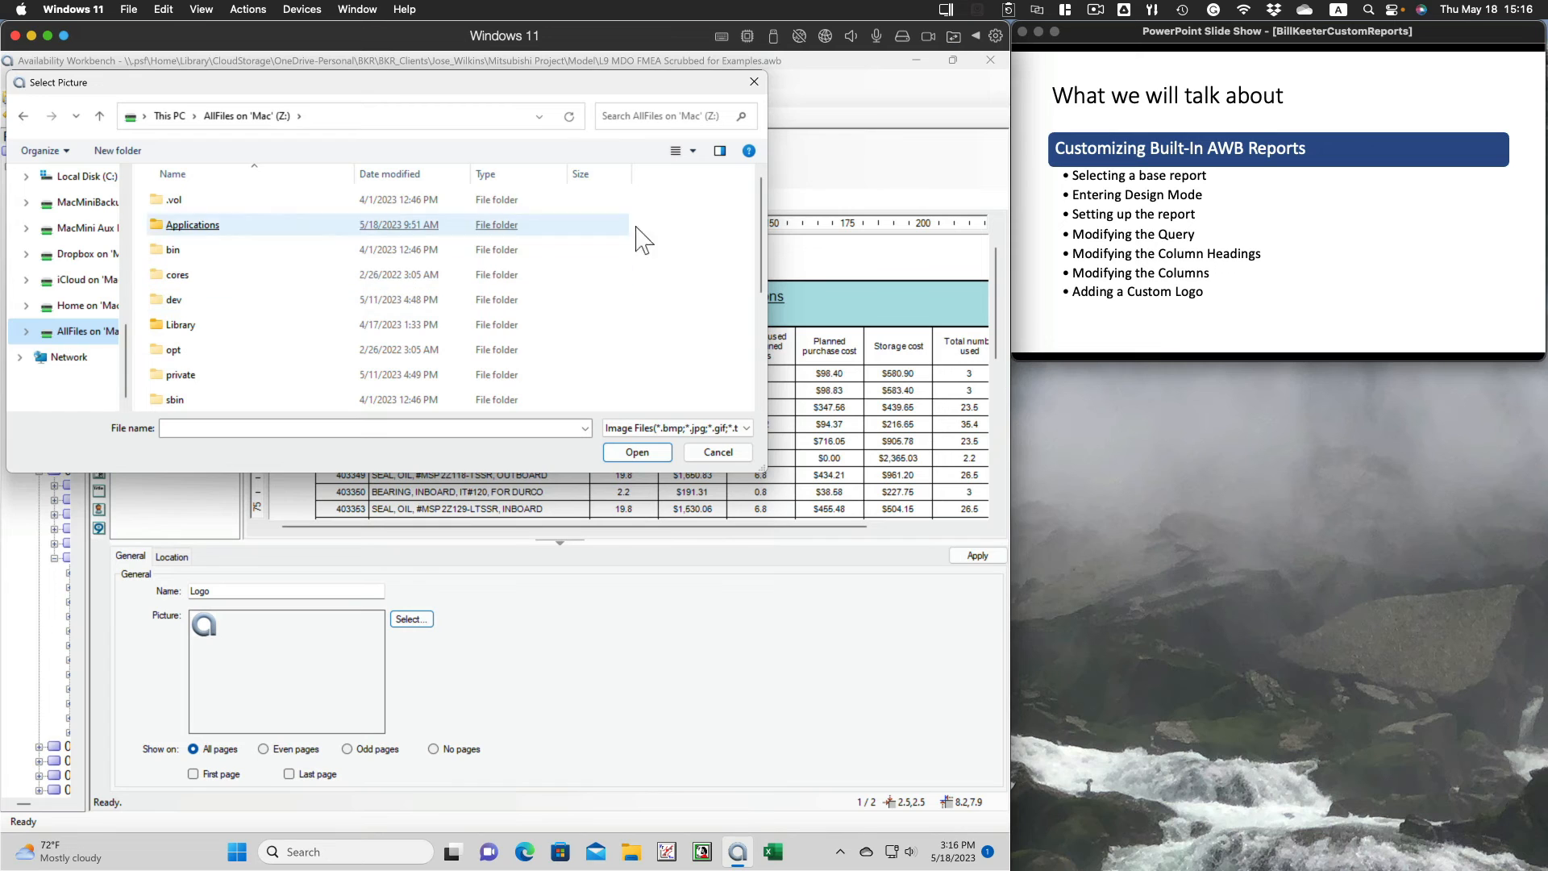
{"action": "left_click_drag", "start_coordinate": [761, 233], "coordinate": [761, 373]}
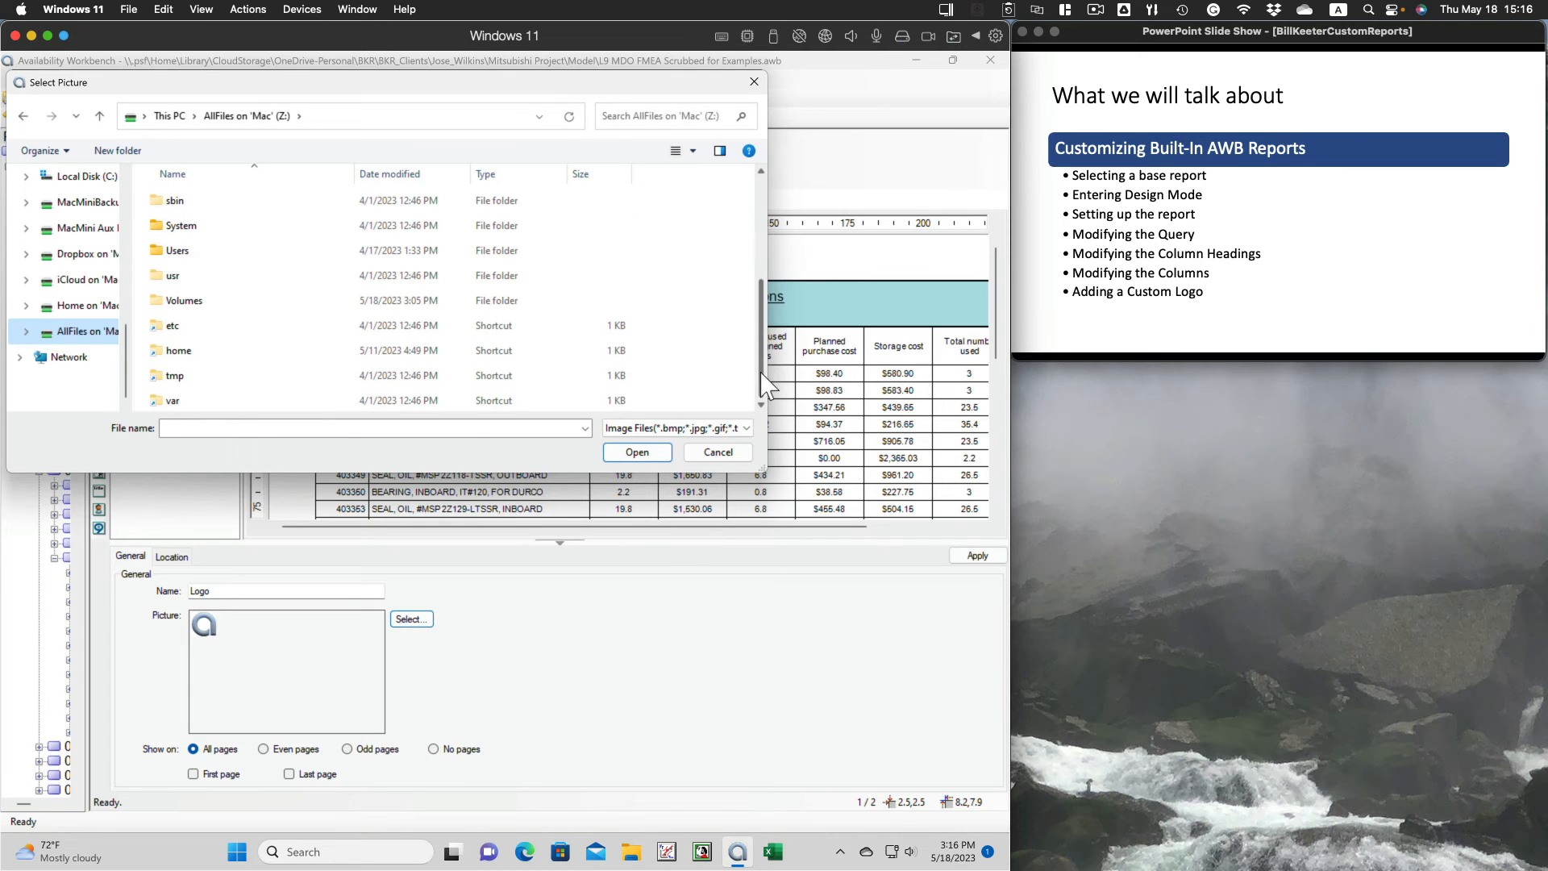
{"action": "double_click", "coordinate": [178, 251]}
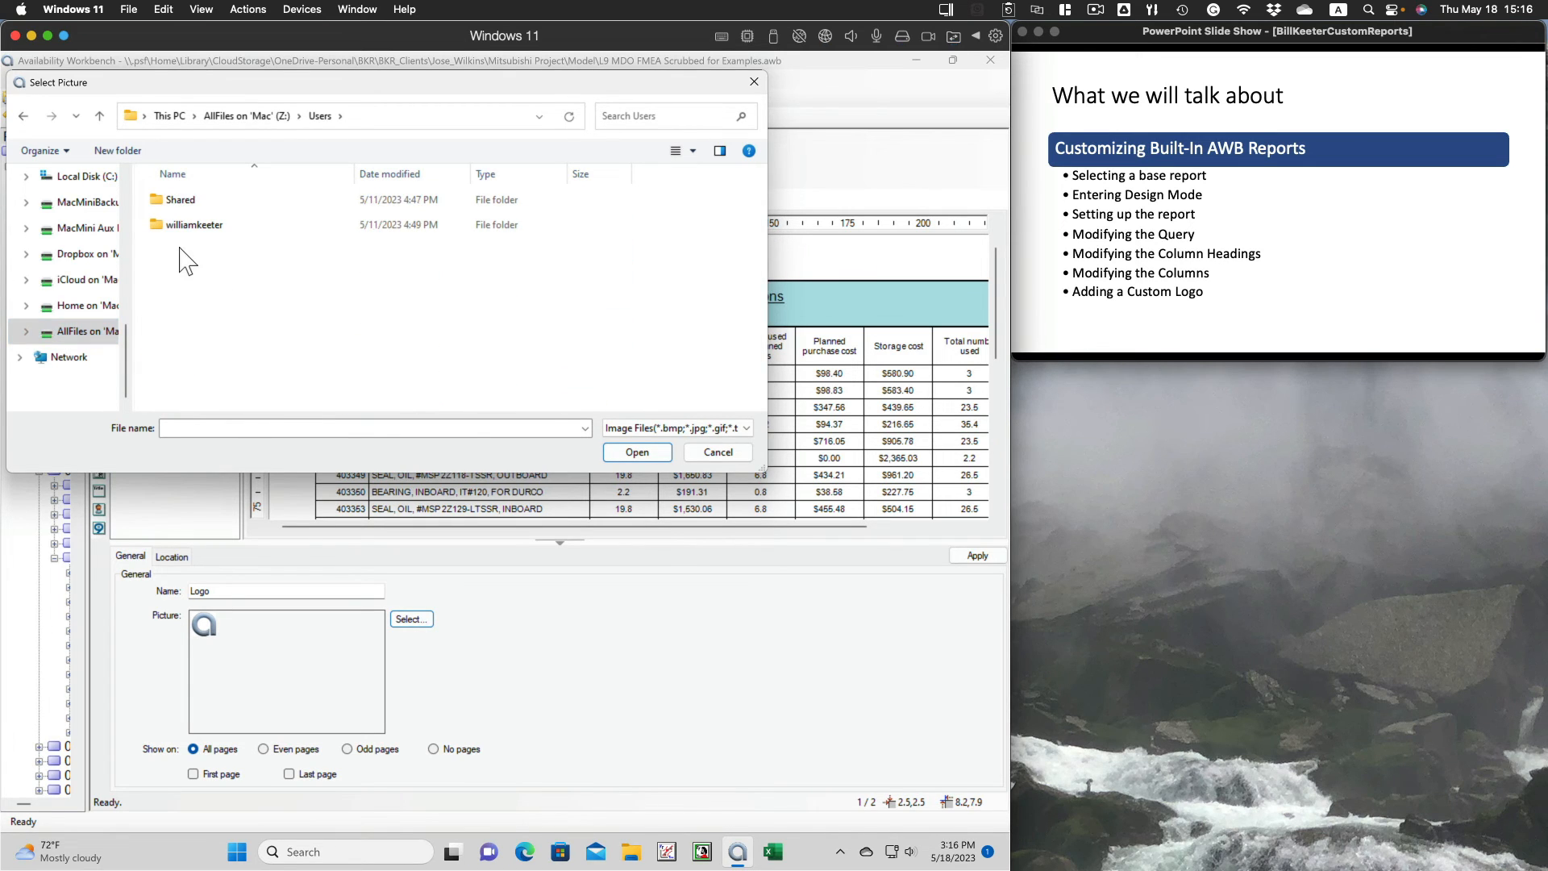
{"action": "double_click", "coordinate": [192, 228]}
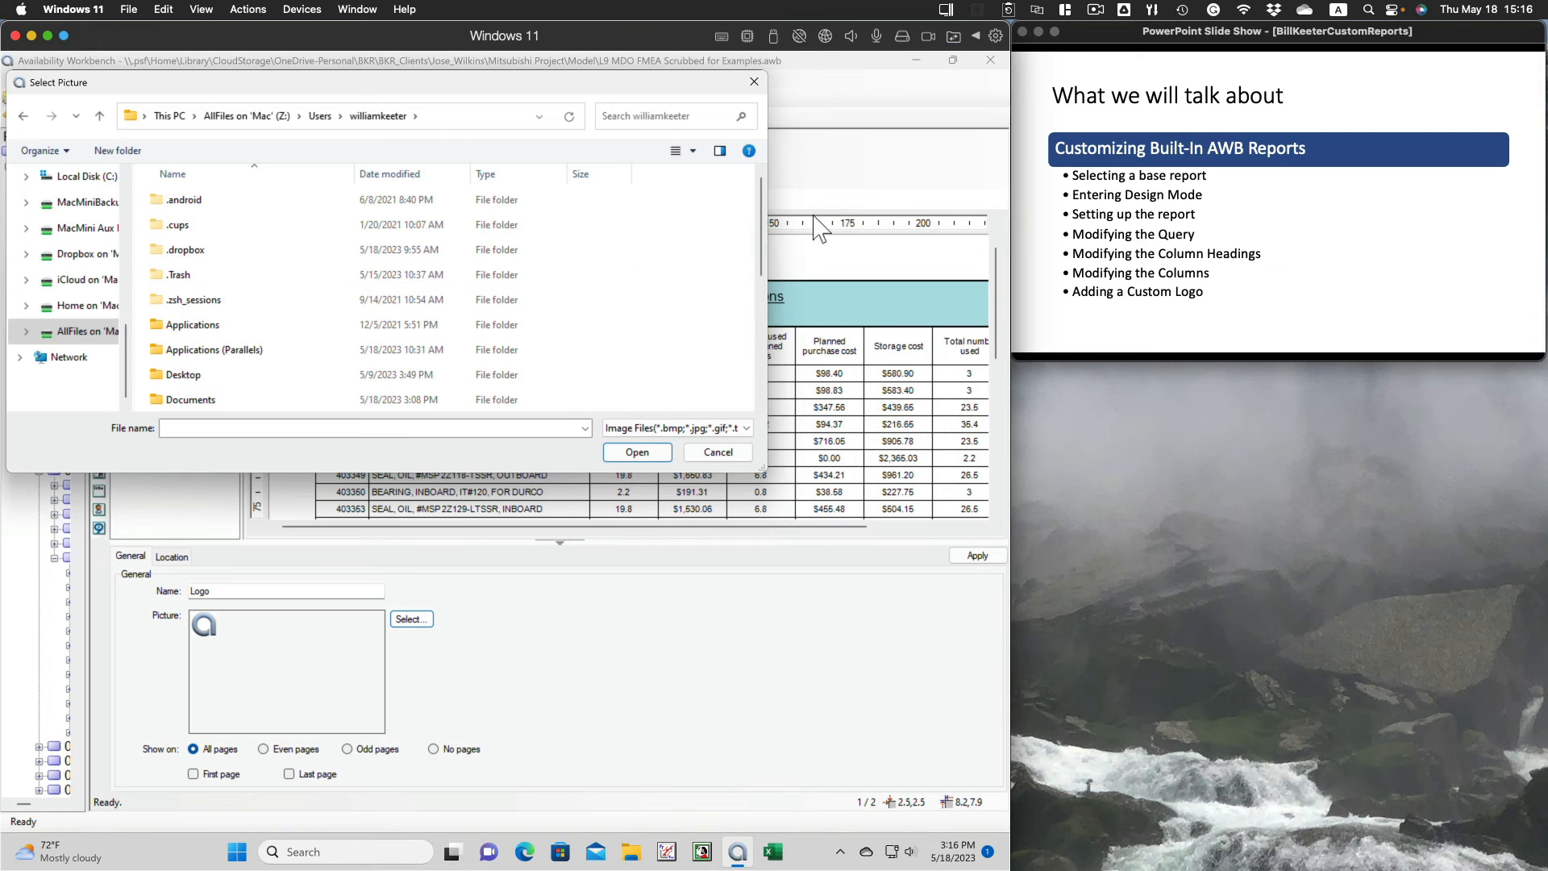
{"action": "left_click_drag", "start_coordinate": [761, 230], "coordinate": [761, 403]}
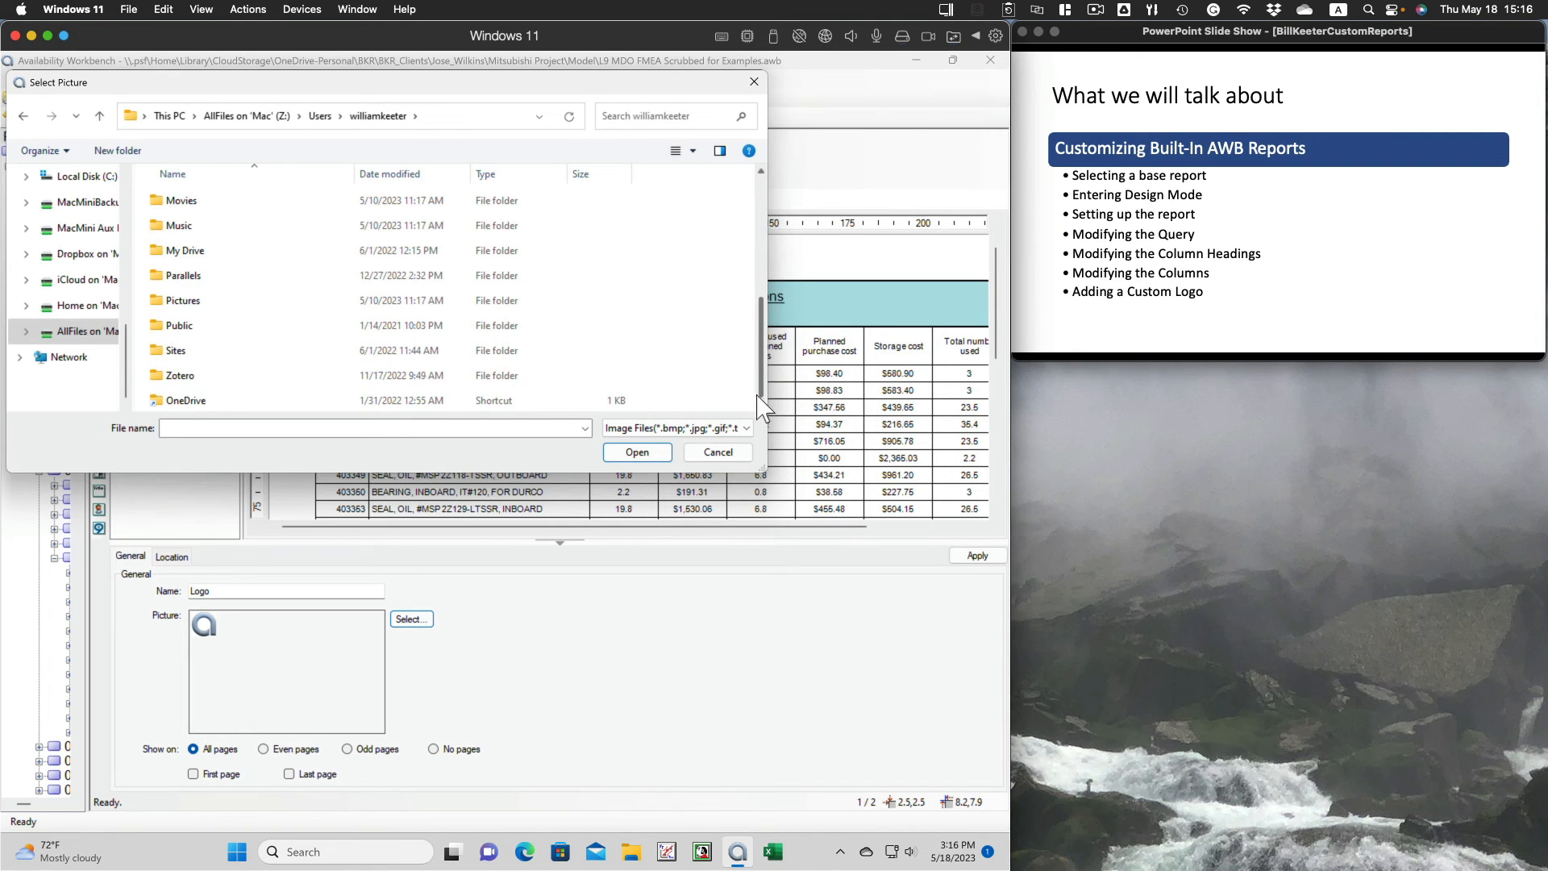
{"action": "double_click", "coordinate": [187, 401]}
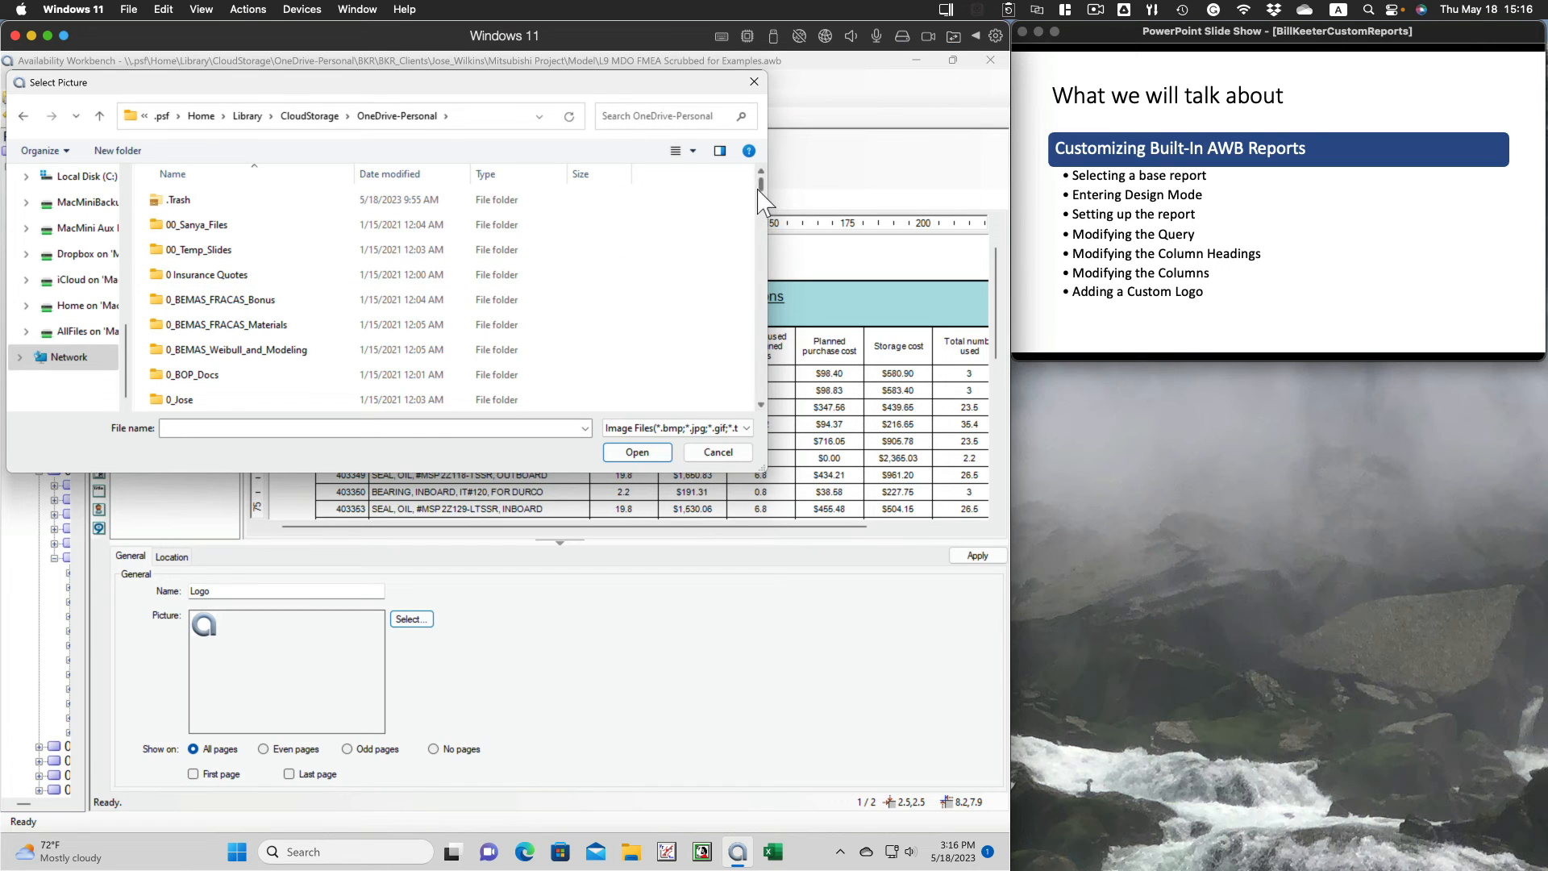
- Choose the 2022 Logo PNG file from the BKR\Admin folder as the Logo picture
{"action": "left_click_drag", "start_coordinate": [759, 185], "coordinate": [767, 241]}
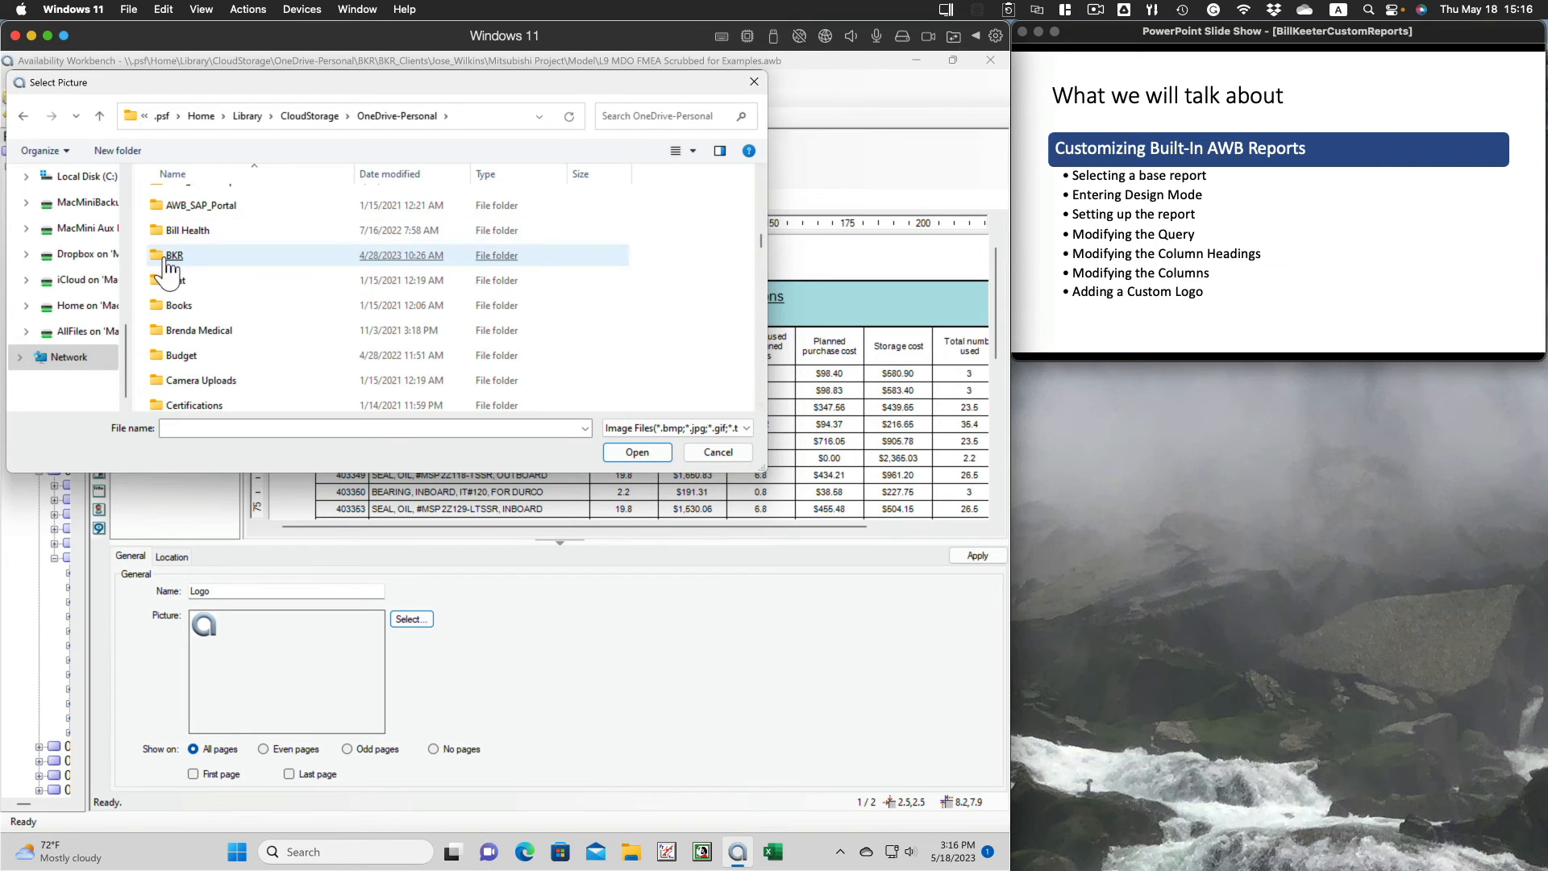
{"action": "double_click", "coordinate": [196, 259]}
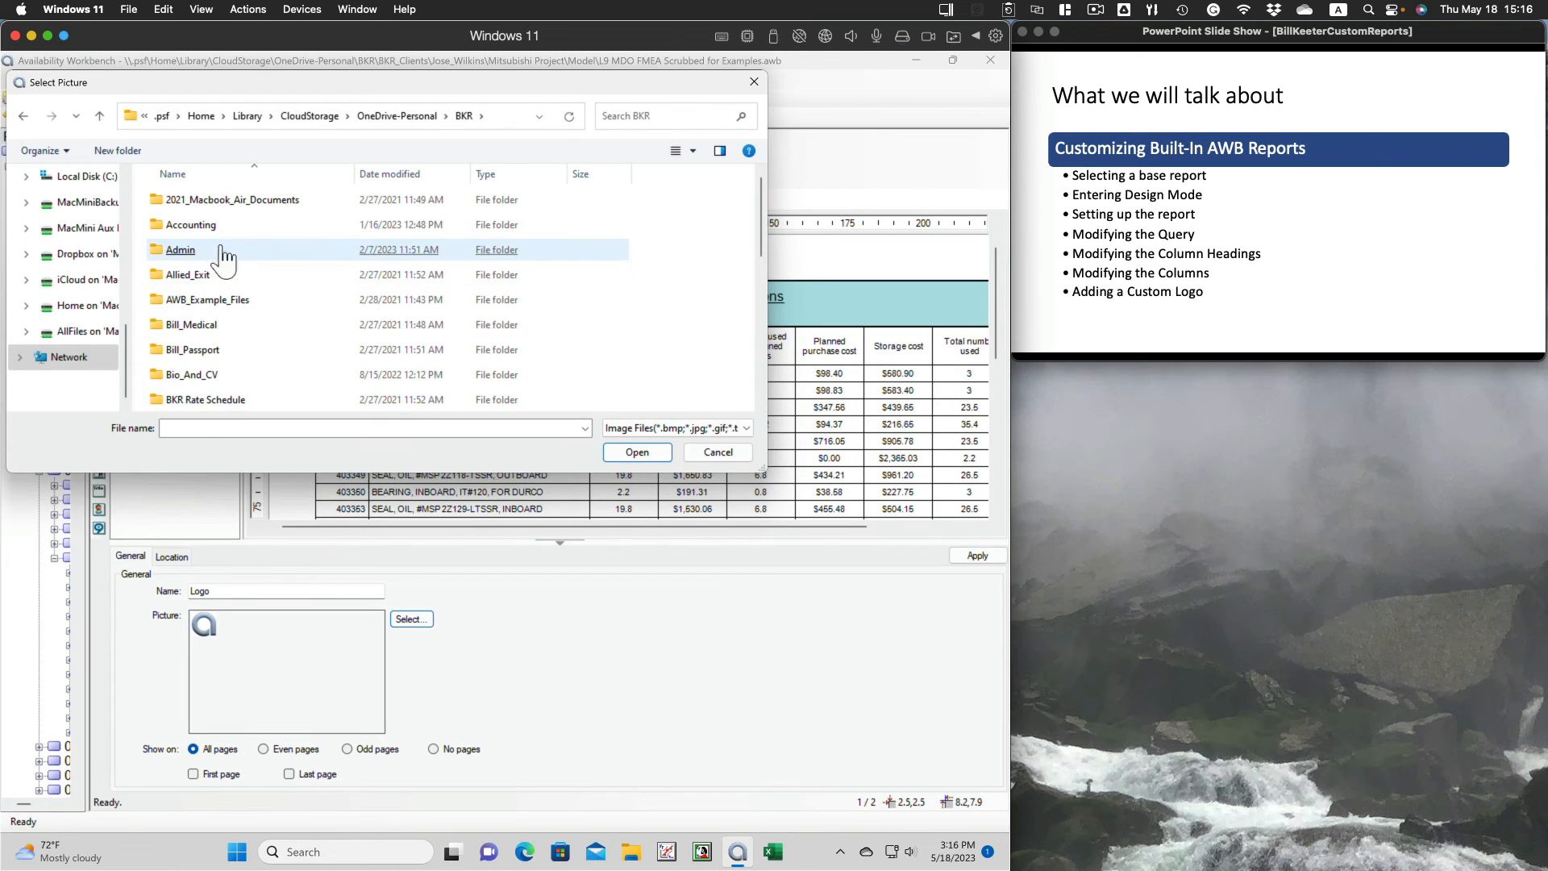
{"action": "double_click", "coordinate": [179, 255]}
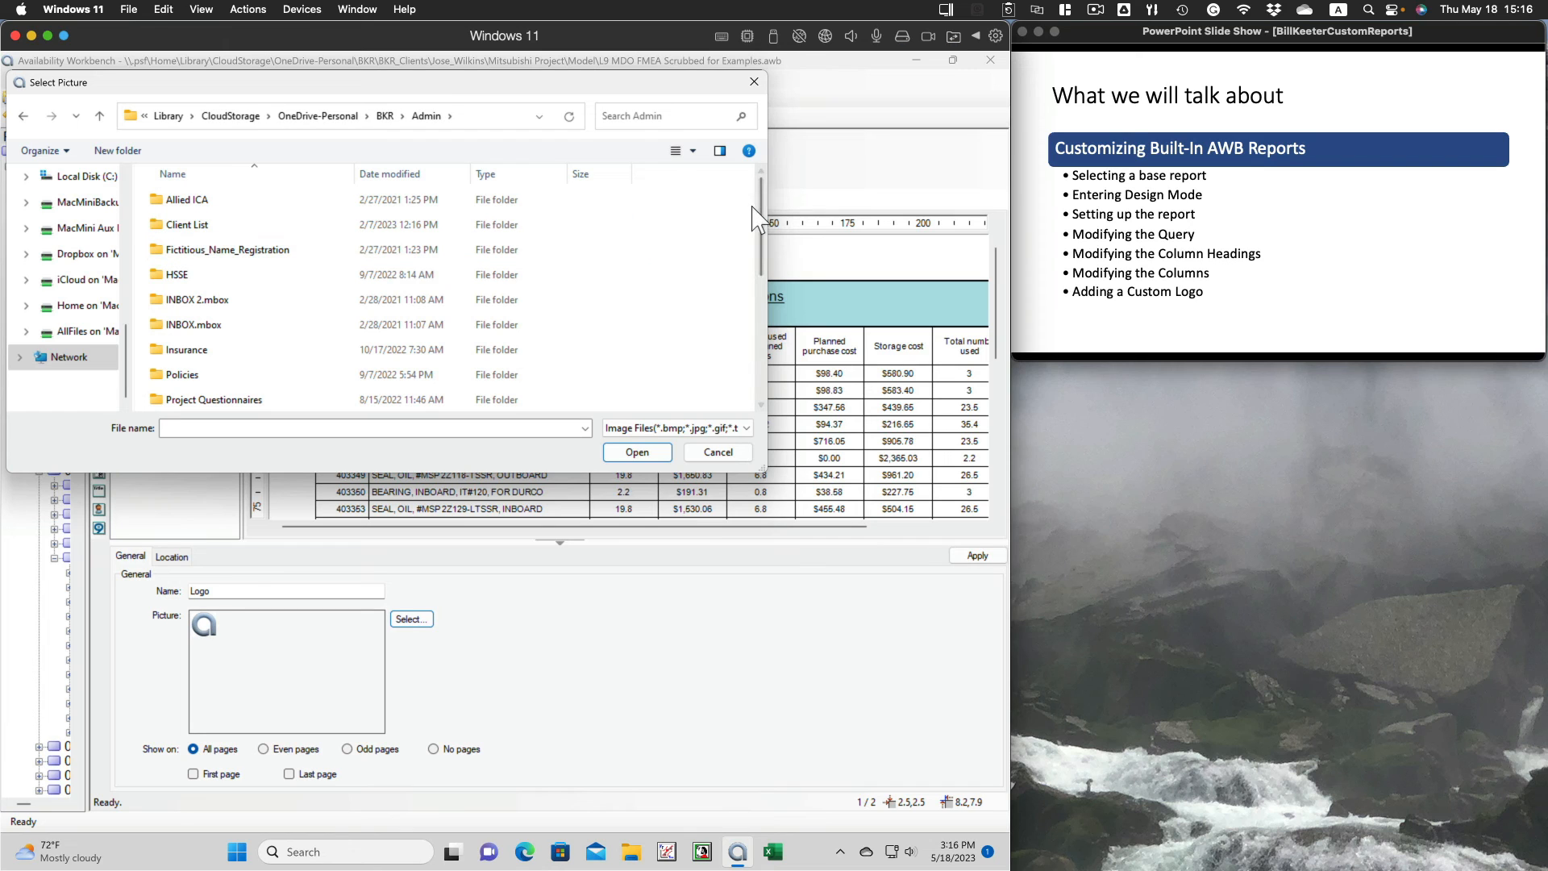
{"action": "mouse_move", "coordinate": [757, 212]}
{"action": "left_mouse_down"}
{"action": "mouse_move", "coordinate": [753, 250]}
{"action": "mouse_move", "coordinate": [757, 194]}
{"action": "left_mouse_up"}
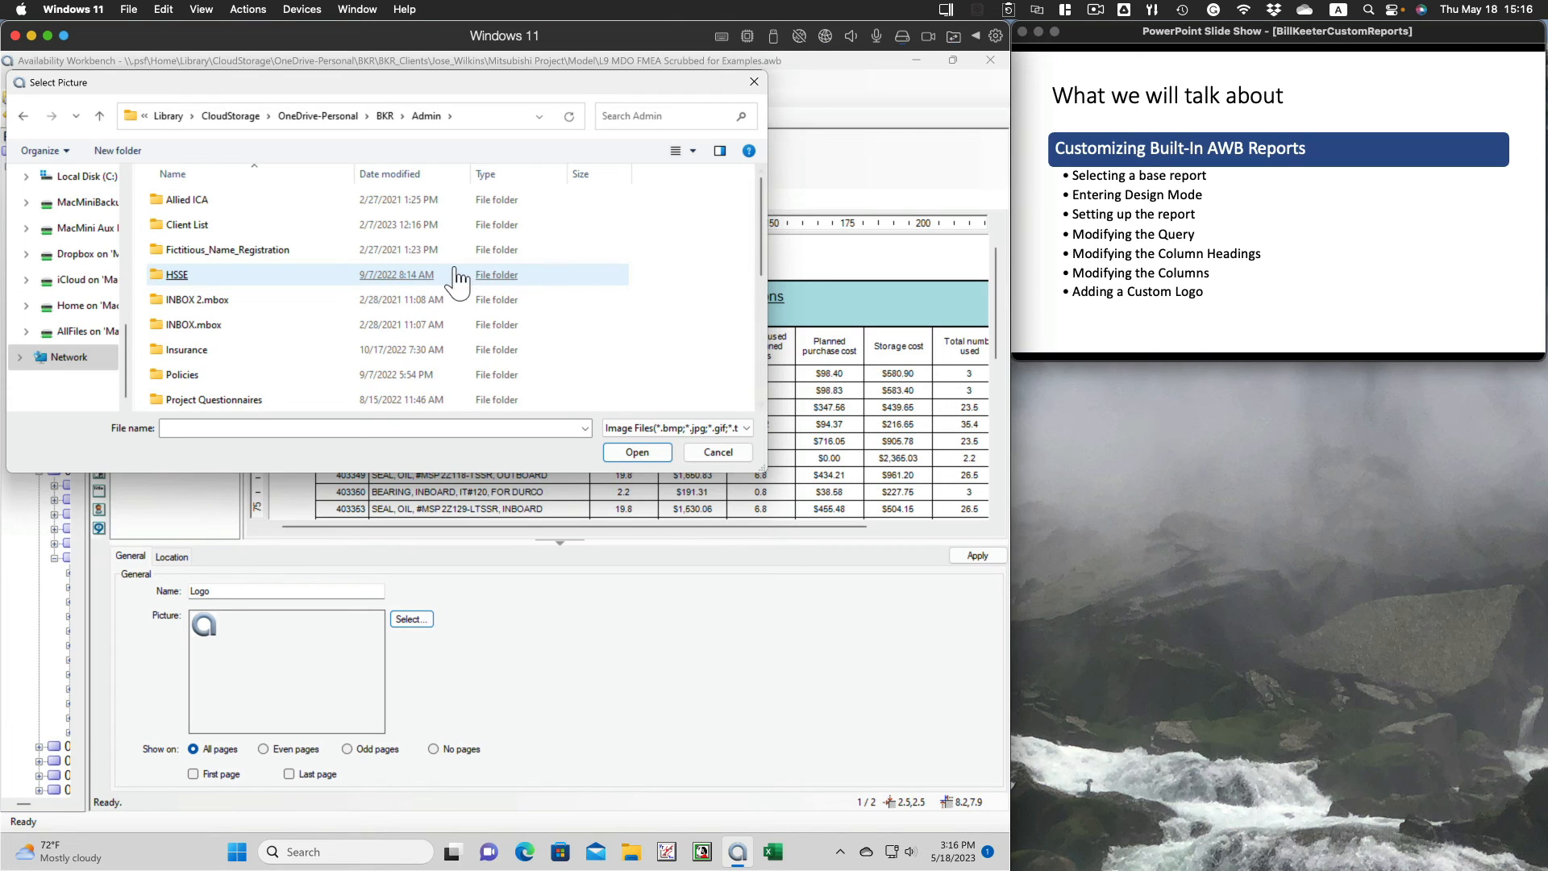
{"action": "scroll", "coordinate": [511, 290], "scroll_direction": "down", "scroll_amount": 2}
{"action": "scroll", "coordinate": [459, 278], "scroll_direction": "down", "scroll_amount": 1}
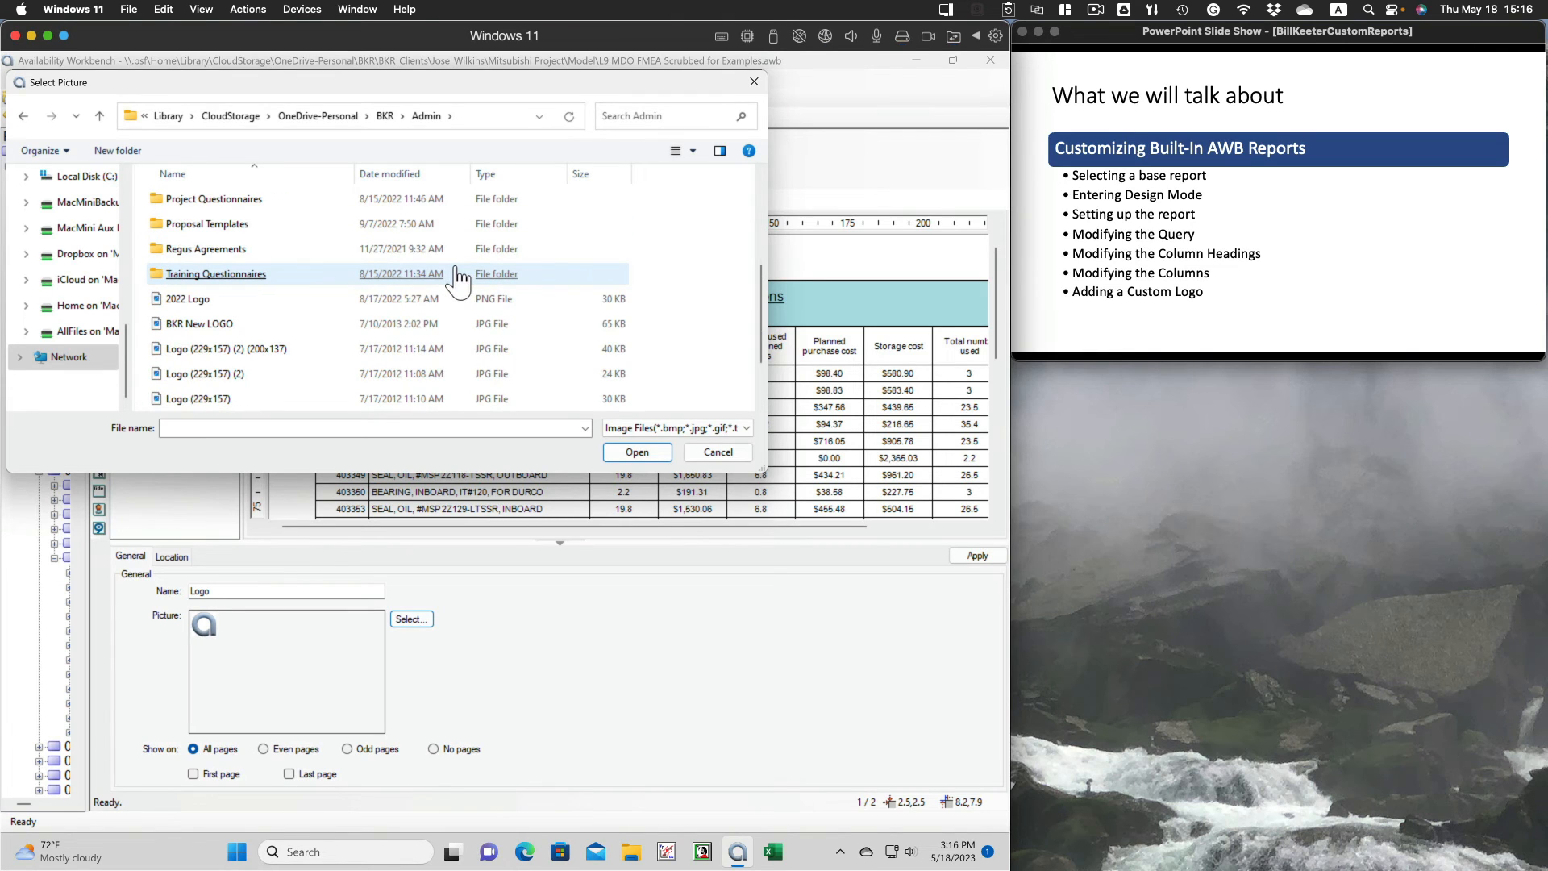
{"action": "double_click", "coordinate": [190, 304]}
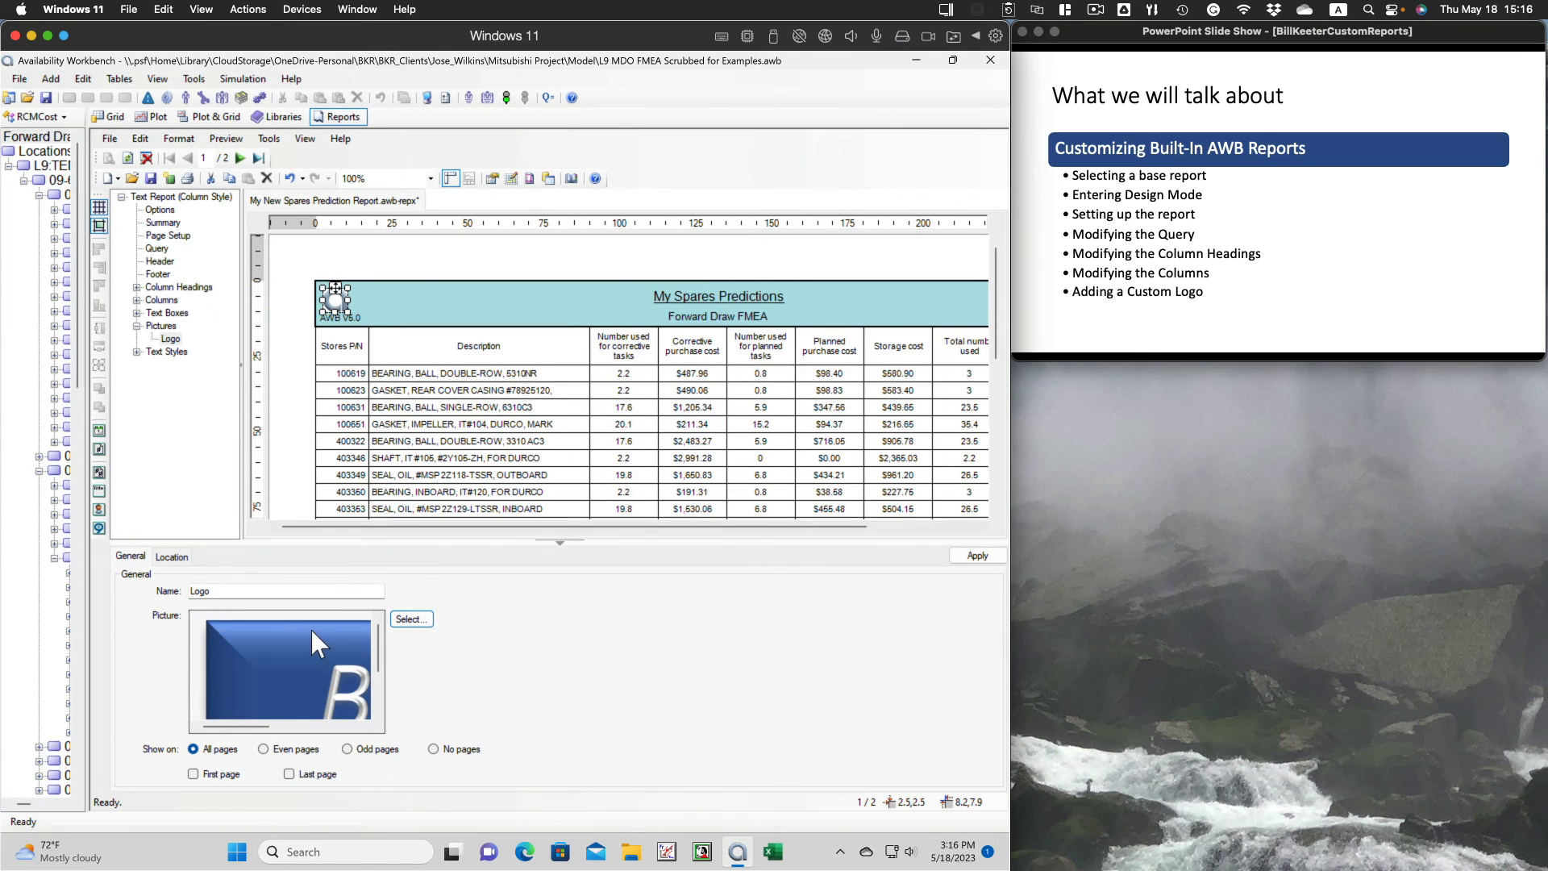
{"action": "left_click", "coordinate": [409, 619]}
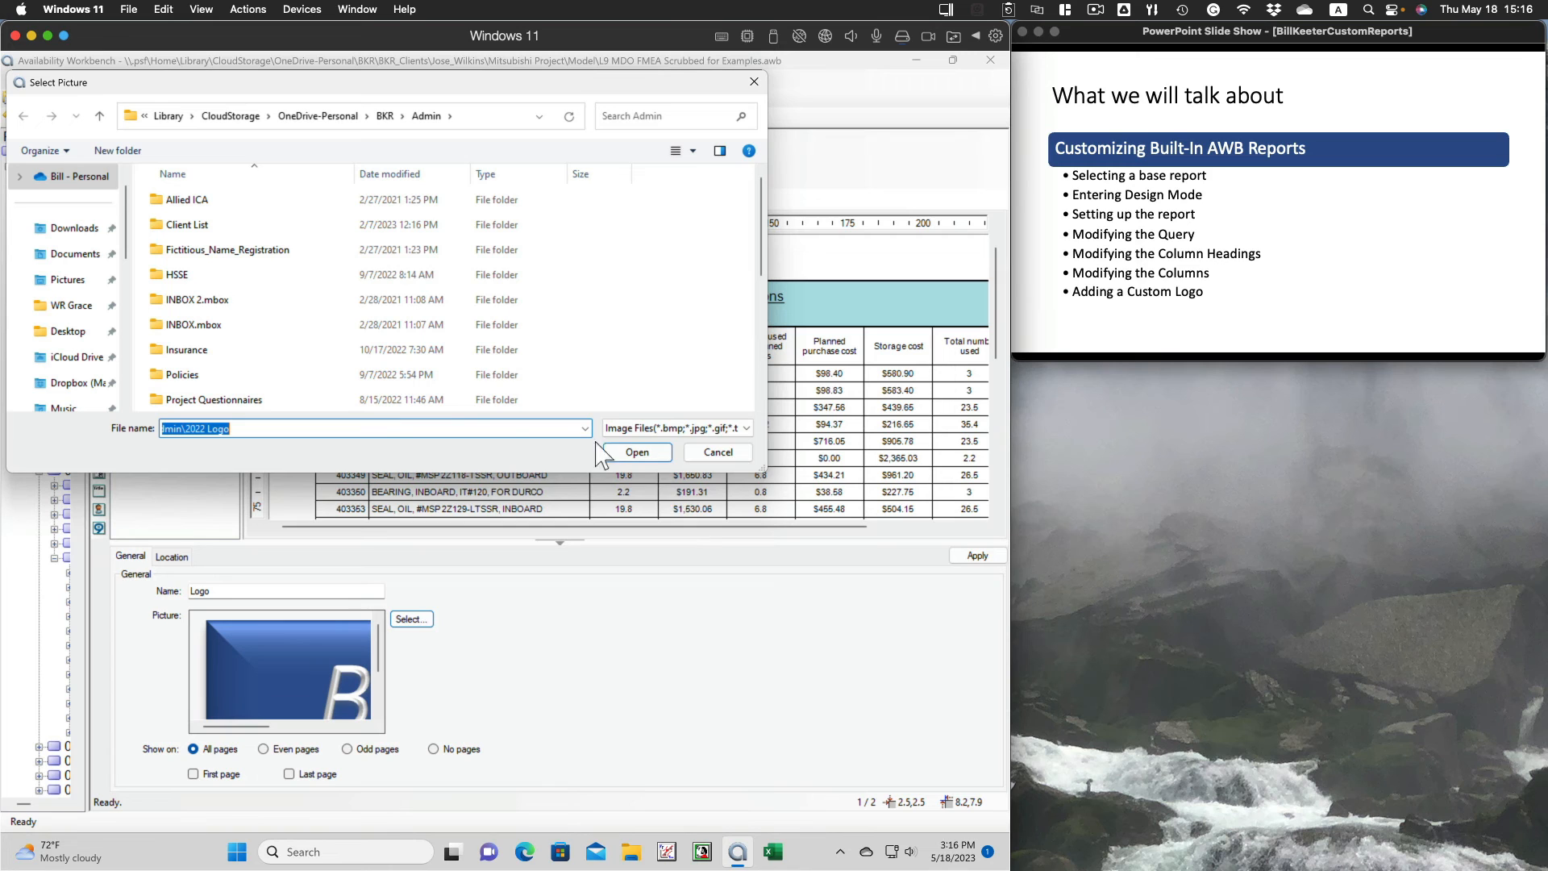
{"action": "left_click", "coordinate": [718, 452]}
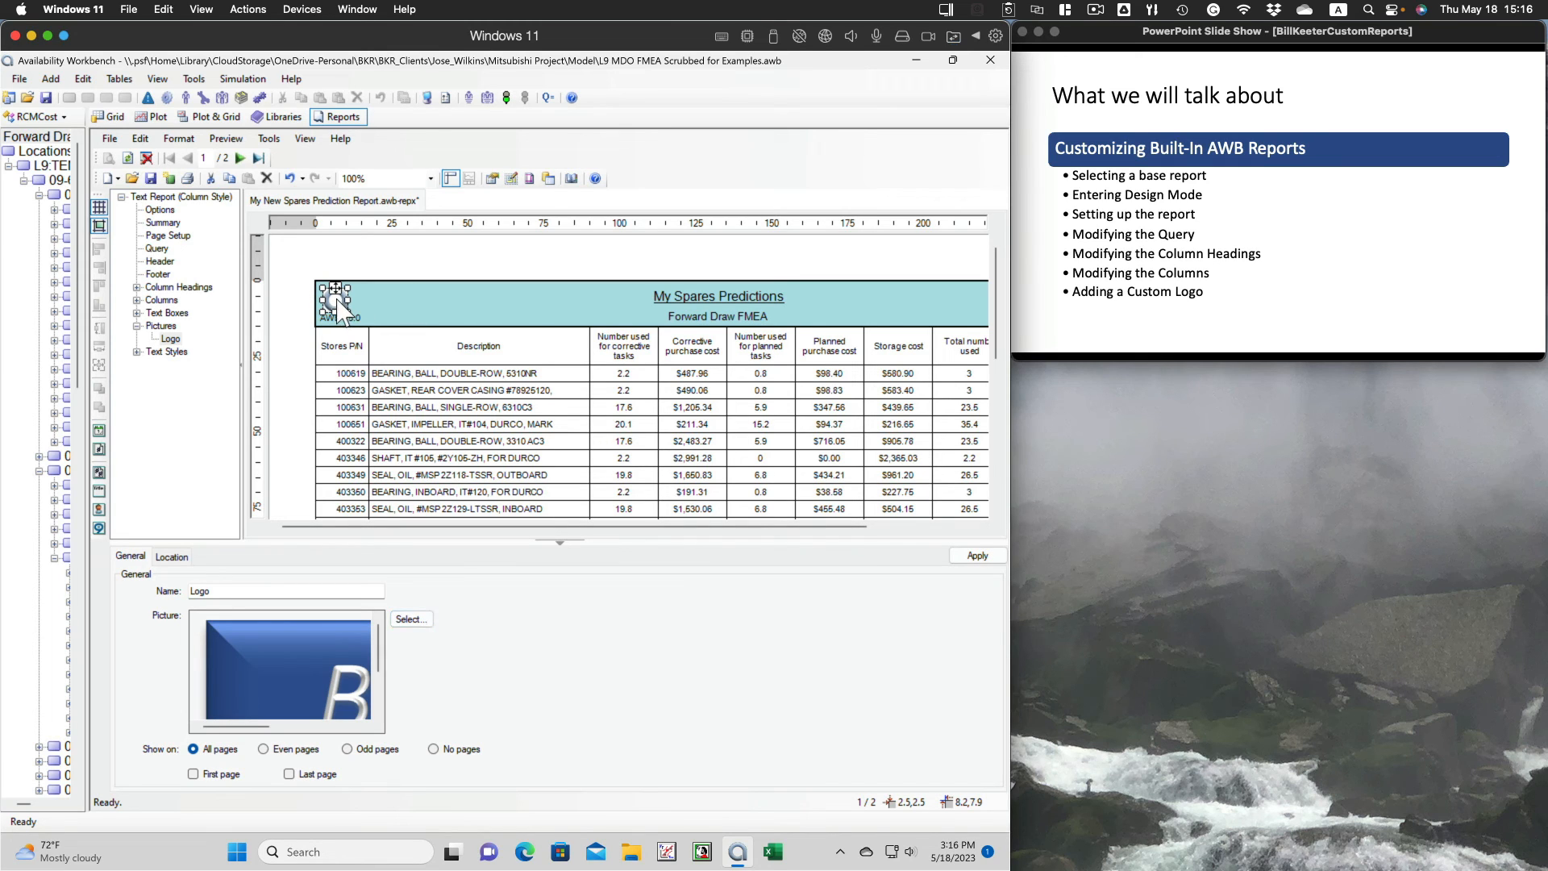
- Move the logo beside the report title, apply the new picture and enlarge it to about 32.5 by 10
{"action": "left_click_drag", "start_coordinate": [334, 297], "coordinate": [860, 300]}
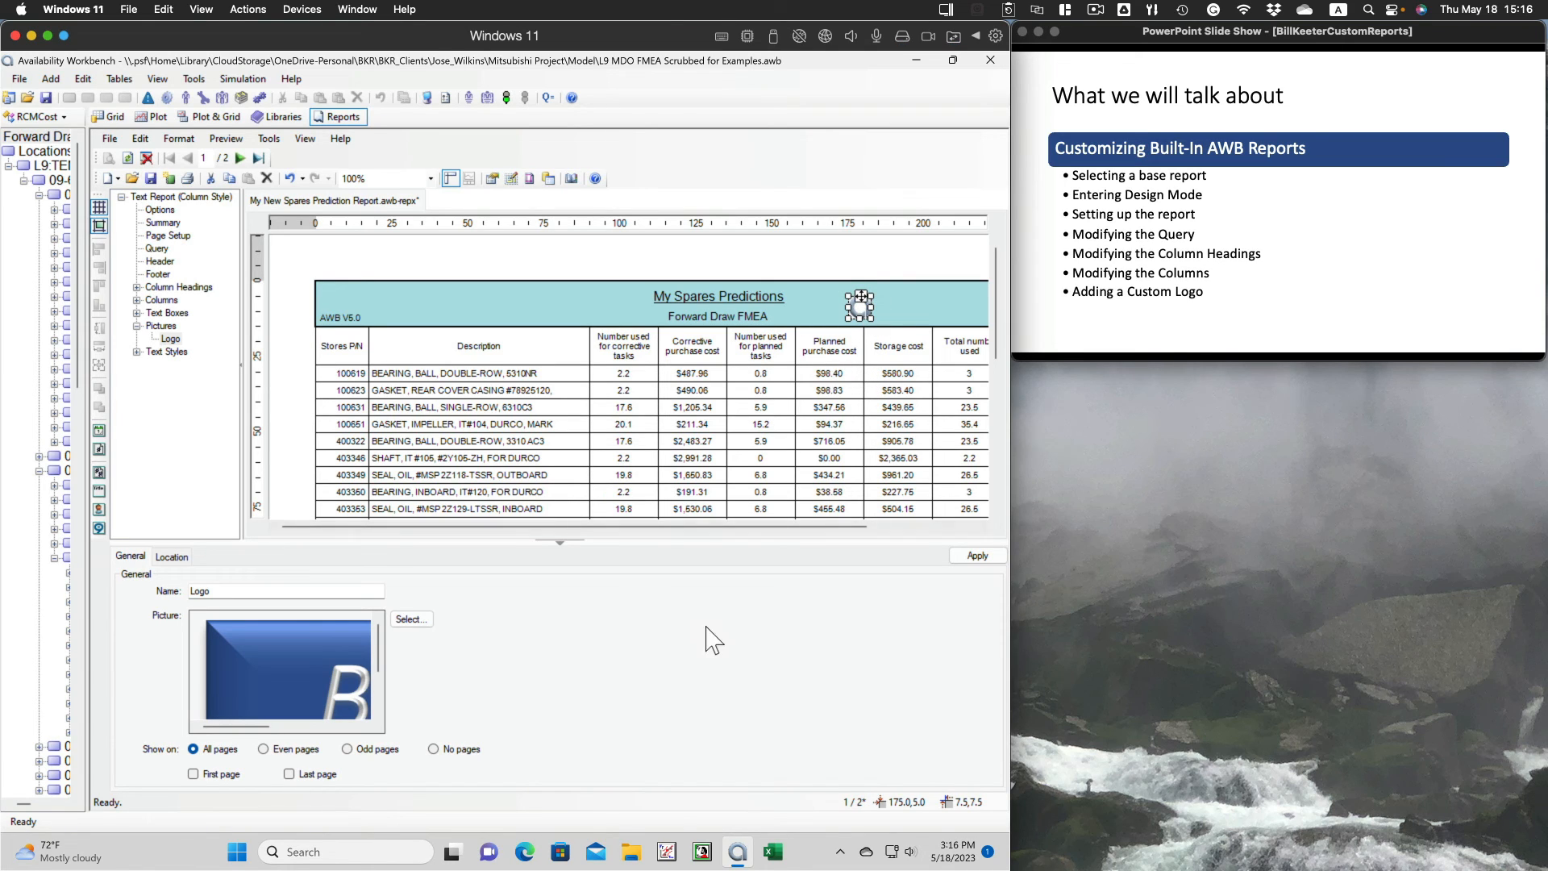
{"action": "left_click", "coordinate": [977, 555]}
{"action": "left_click_drag", "start_coordinate": [873, 307], "coordinate": [944, 312]}
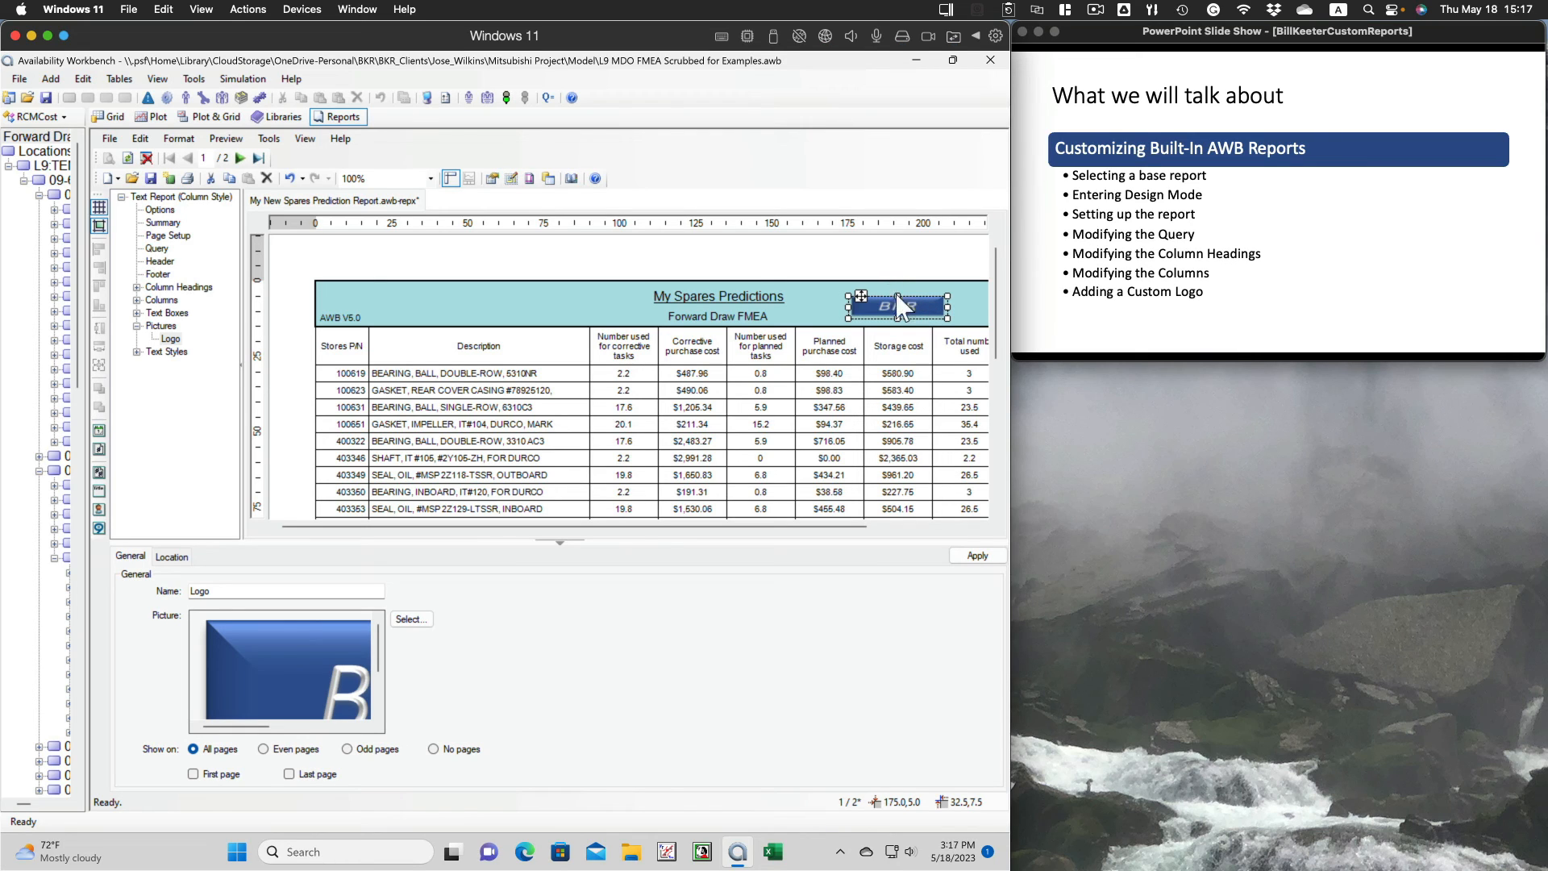
{"action": "left_click_drag", "start_coordinate": [897, 296], "coordinate": [896, 287]}
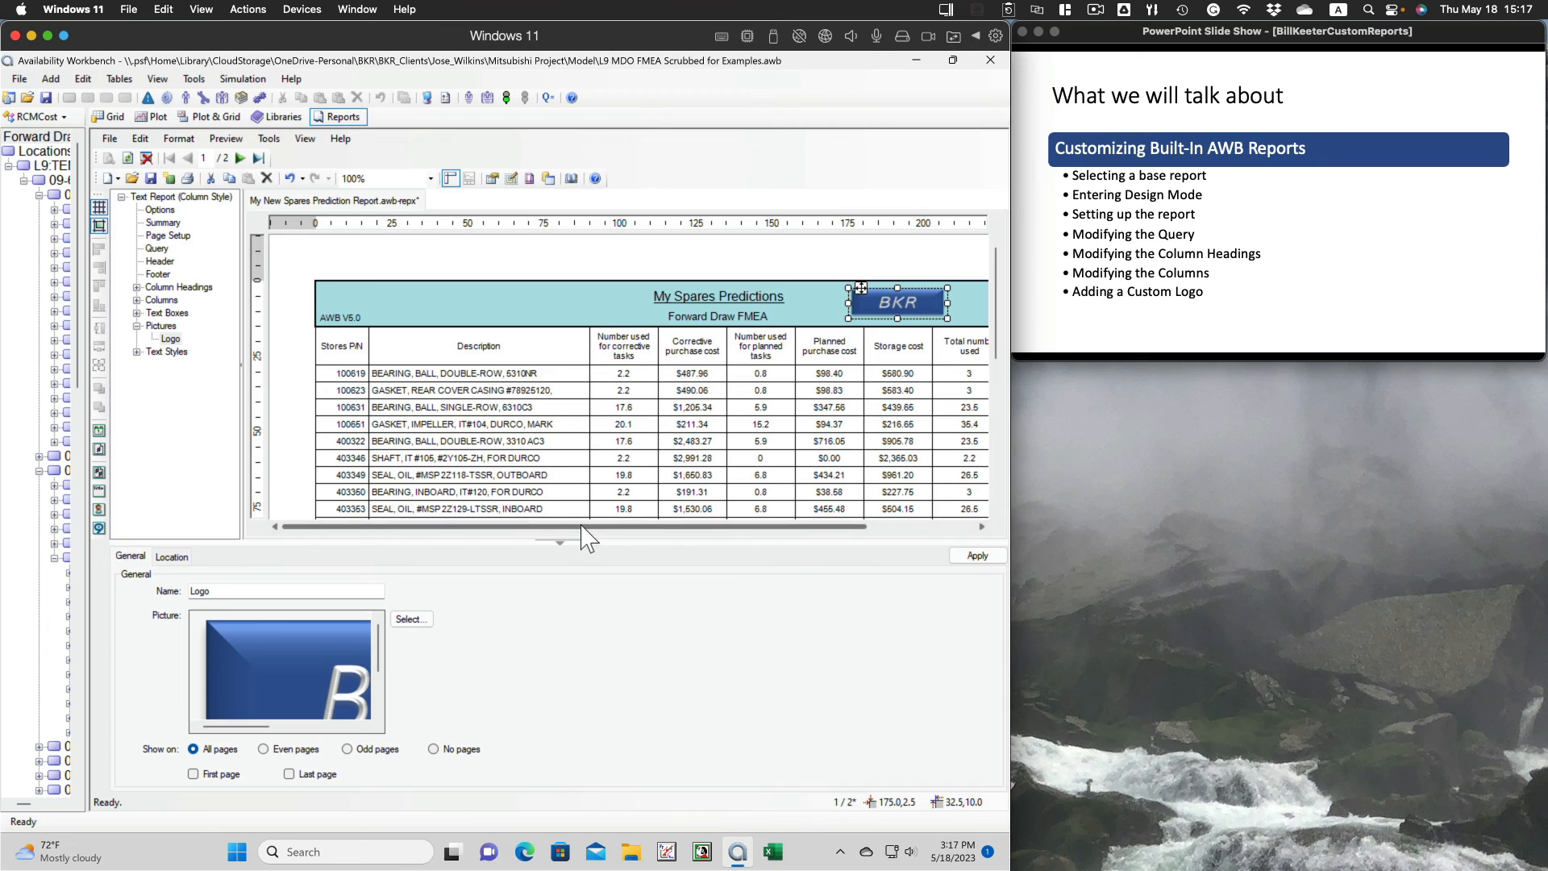
- Move the logo to the far right end of the report header, at about 212.5, 2.5, apply it and expand Text Styles
{"action": "left_click_drag", "start_coordinate": [609, 528], "coordinate": [838, 539]}
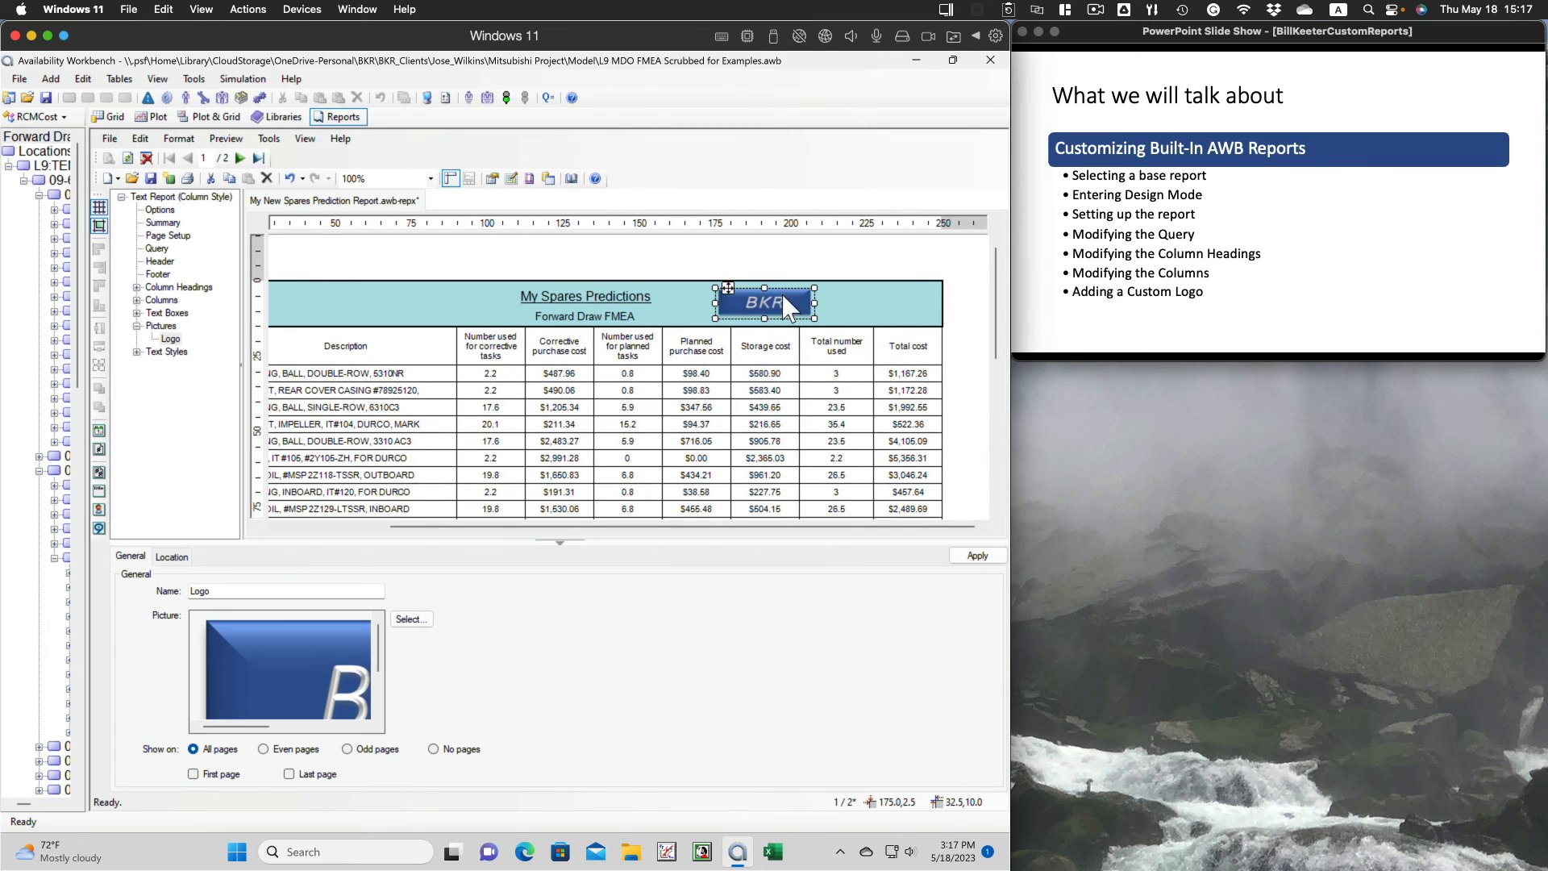
{"action": "left_click", "coordinate": [883, 303]}
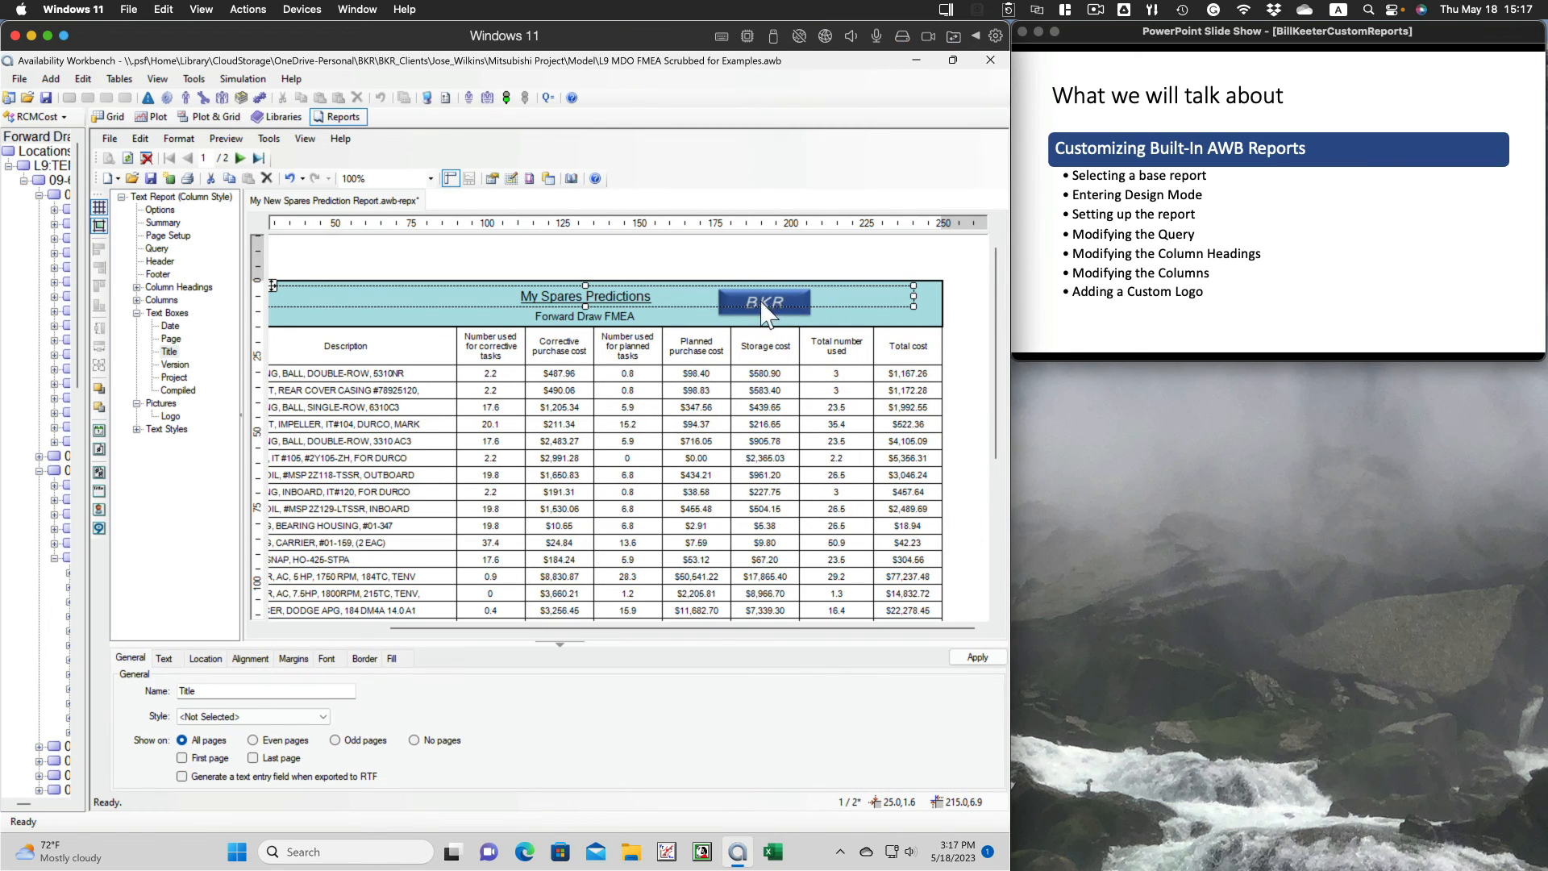
{"action": "left_click", "coordinate": [731, 316]}
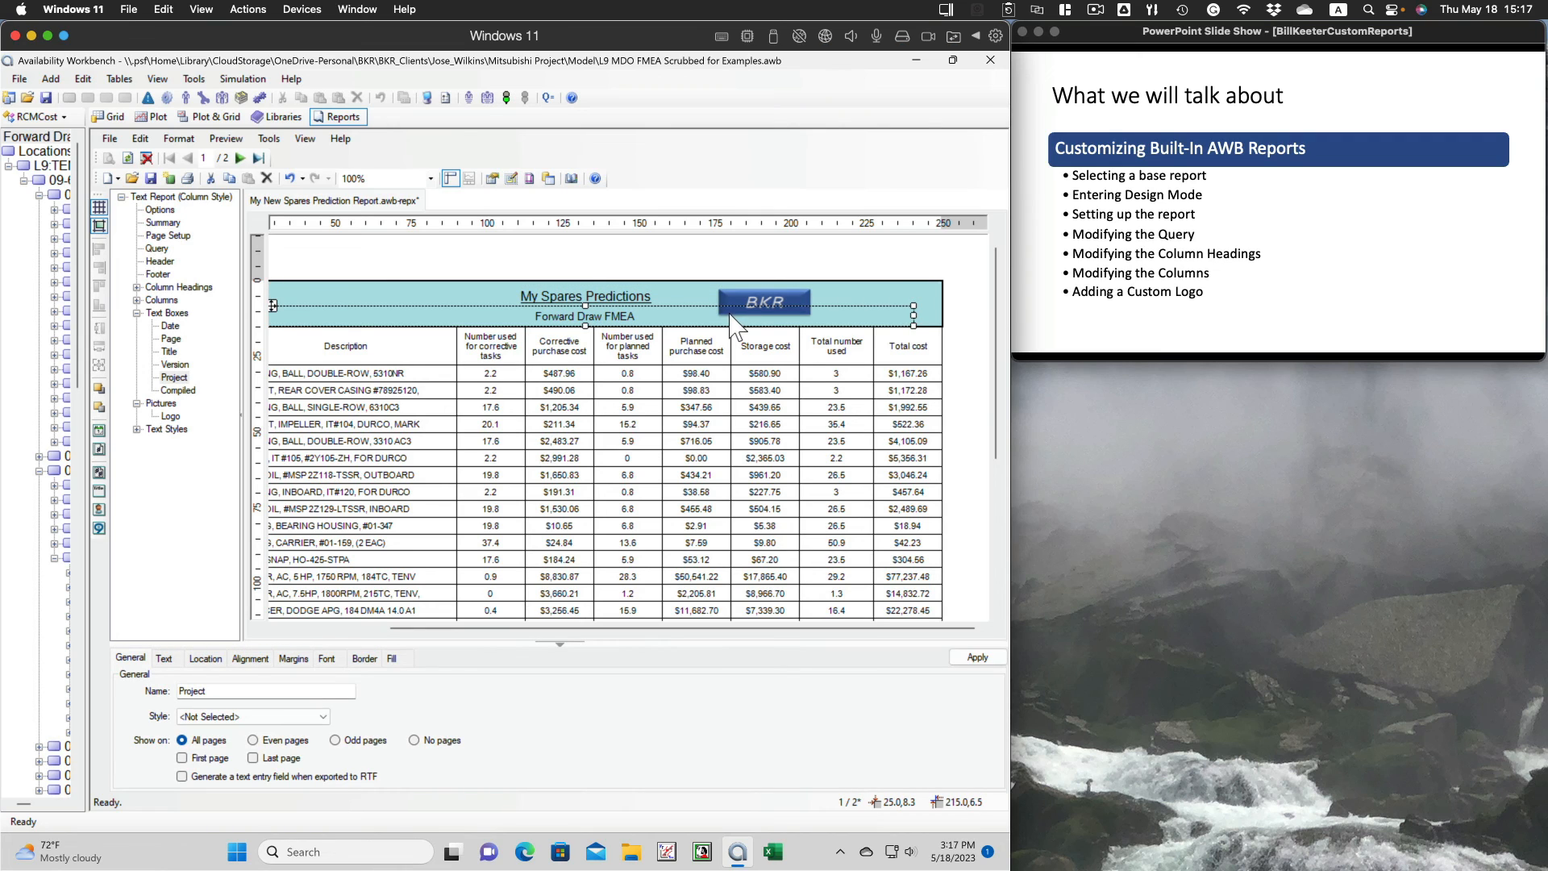
{"action": "left_click", "coordinate": [168, 416]}
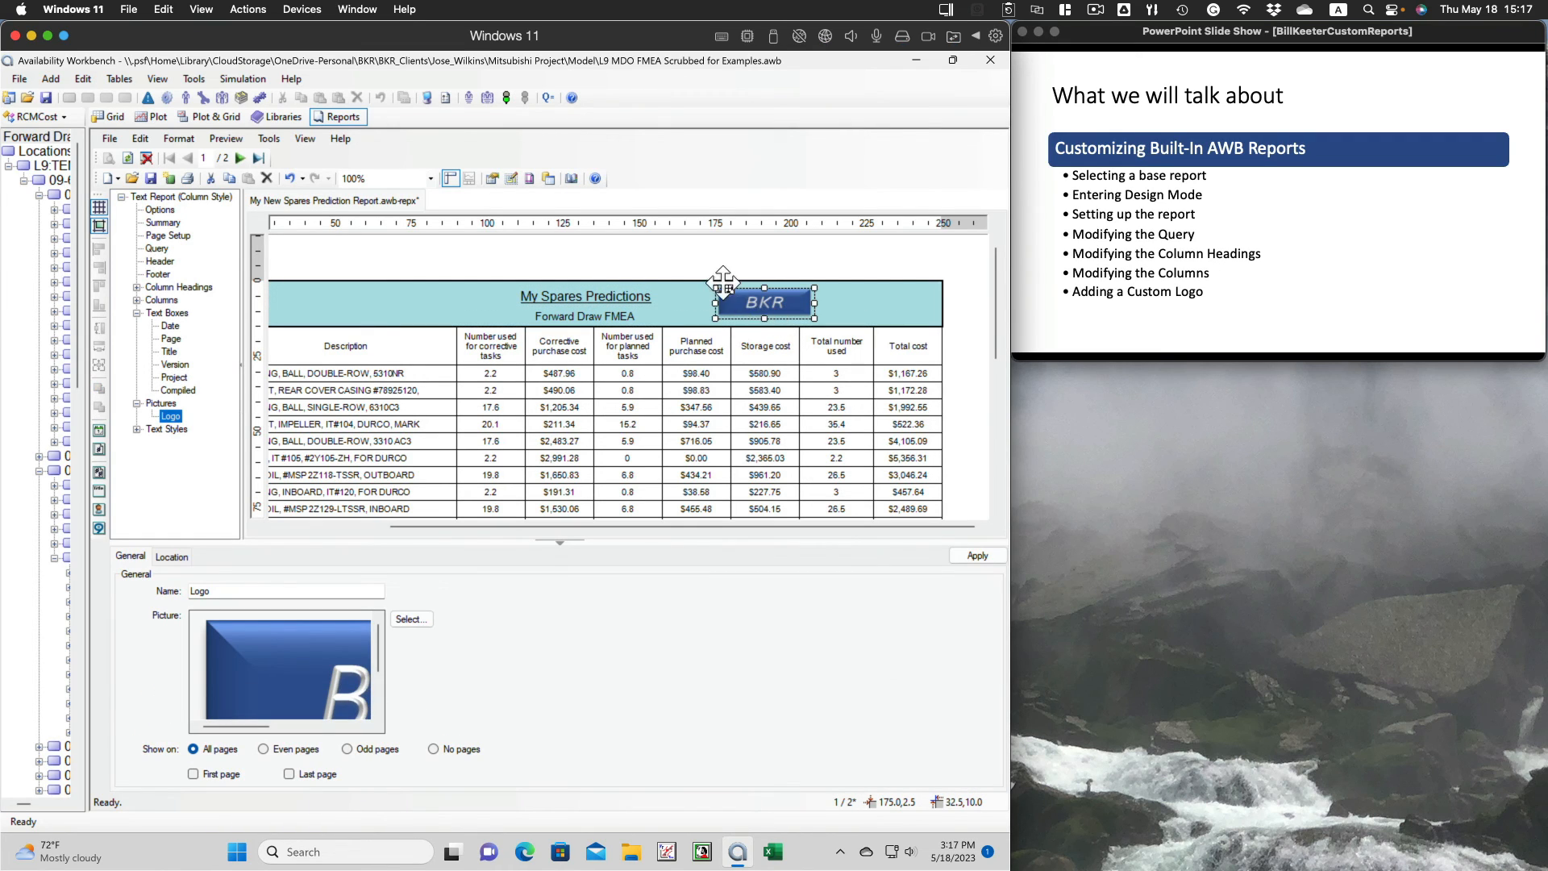
{"action": "left_click_drag", "start_coordinate": [723, 282], "coordinate": [844, 288]}
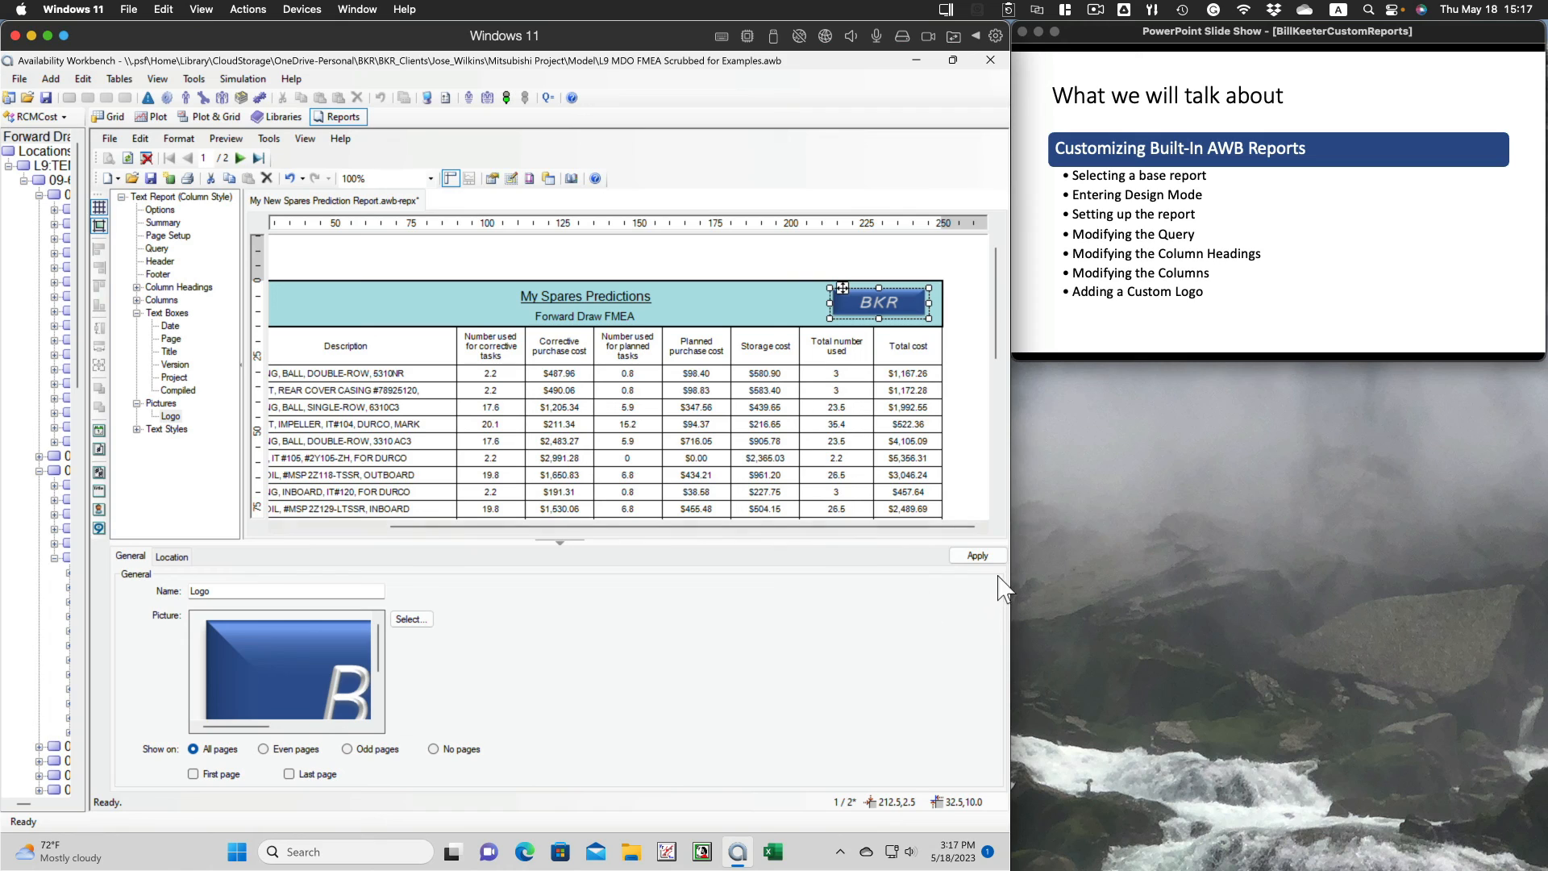
{"action": "left_click", "coordinate": [977, 556]}
{"action": "left_click", "coordinate": [137, 429]}
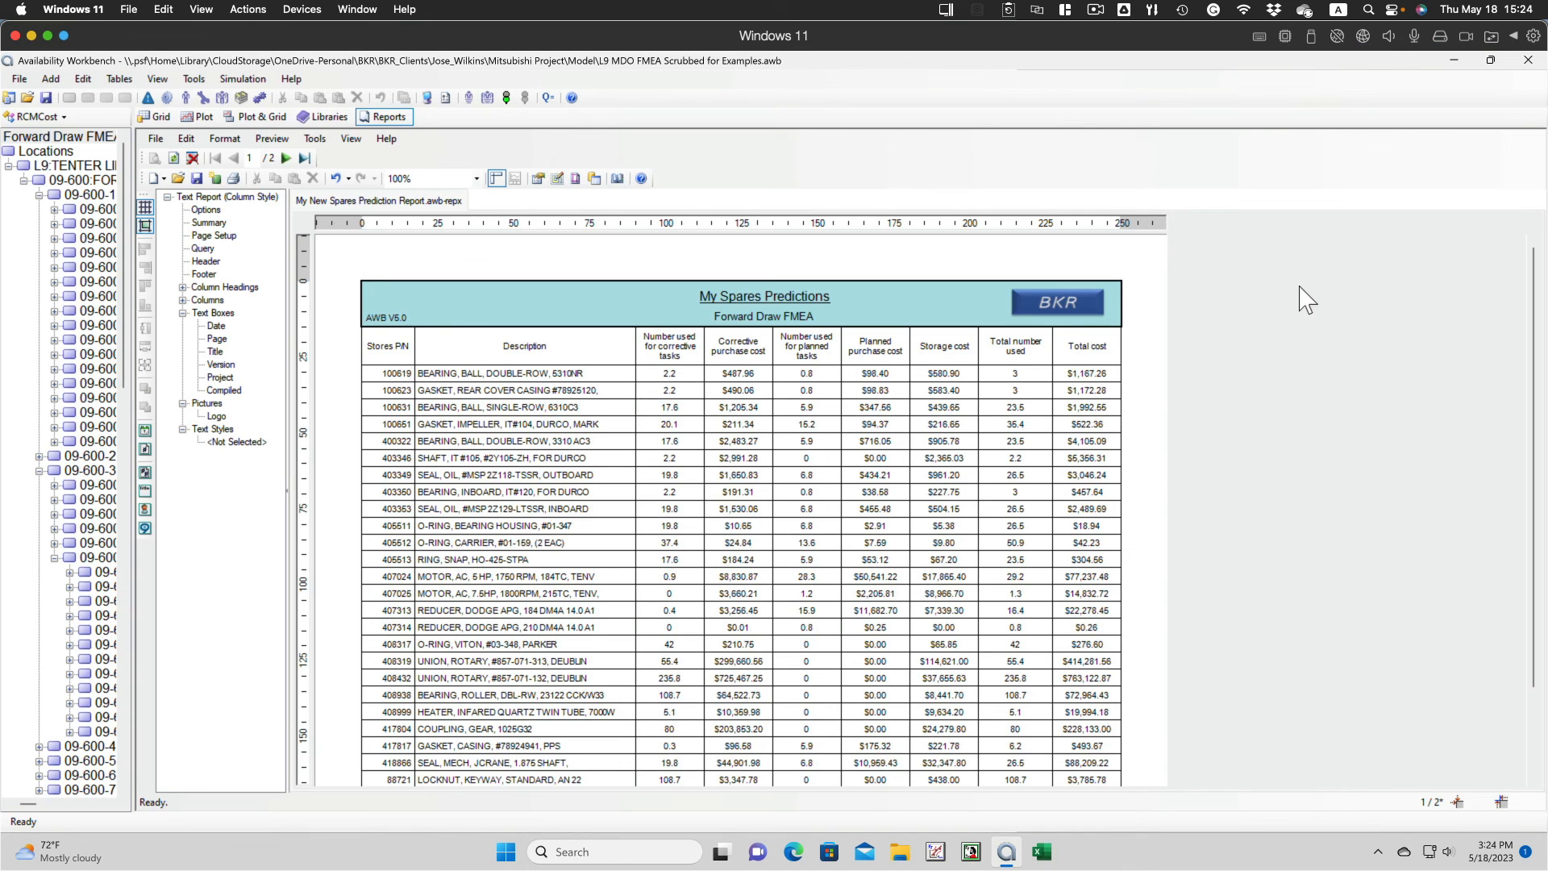
- Switch the customized report to Reading Mode and look through both of its pages
{"action": "left_click", "coordinate": [357, 141]}
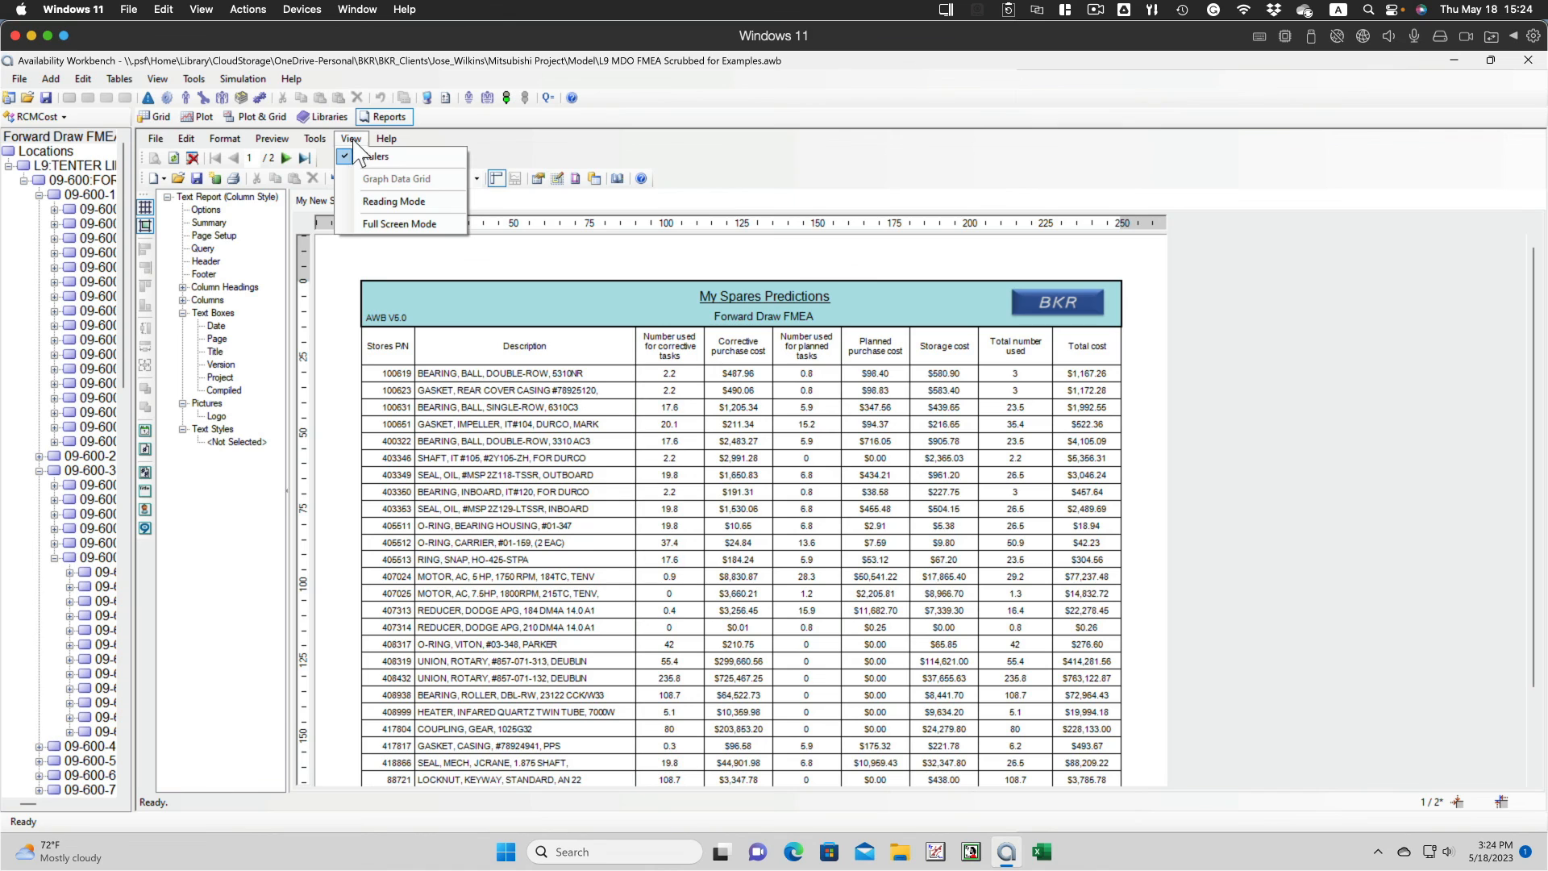
{"action": "left_click", "coordinate": [395, 202]}
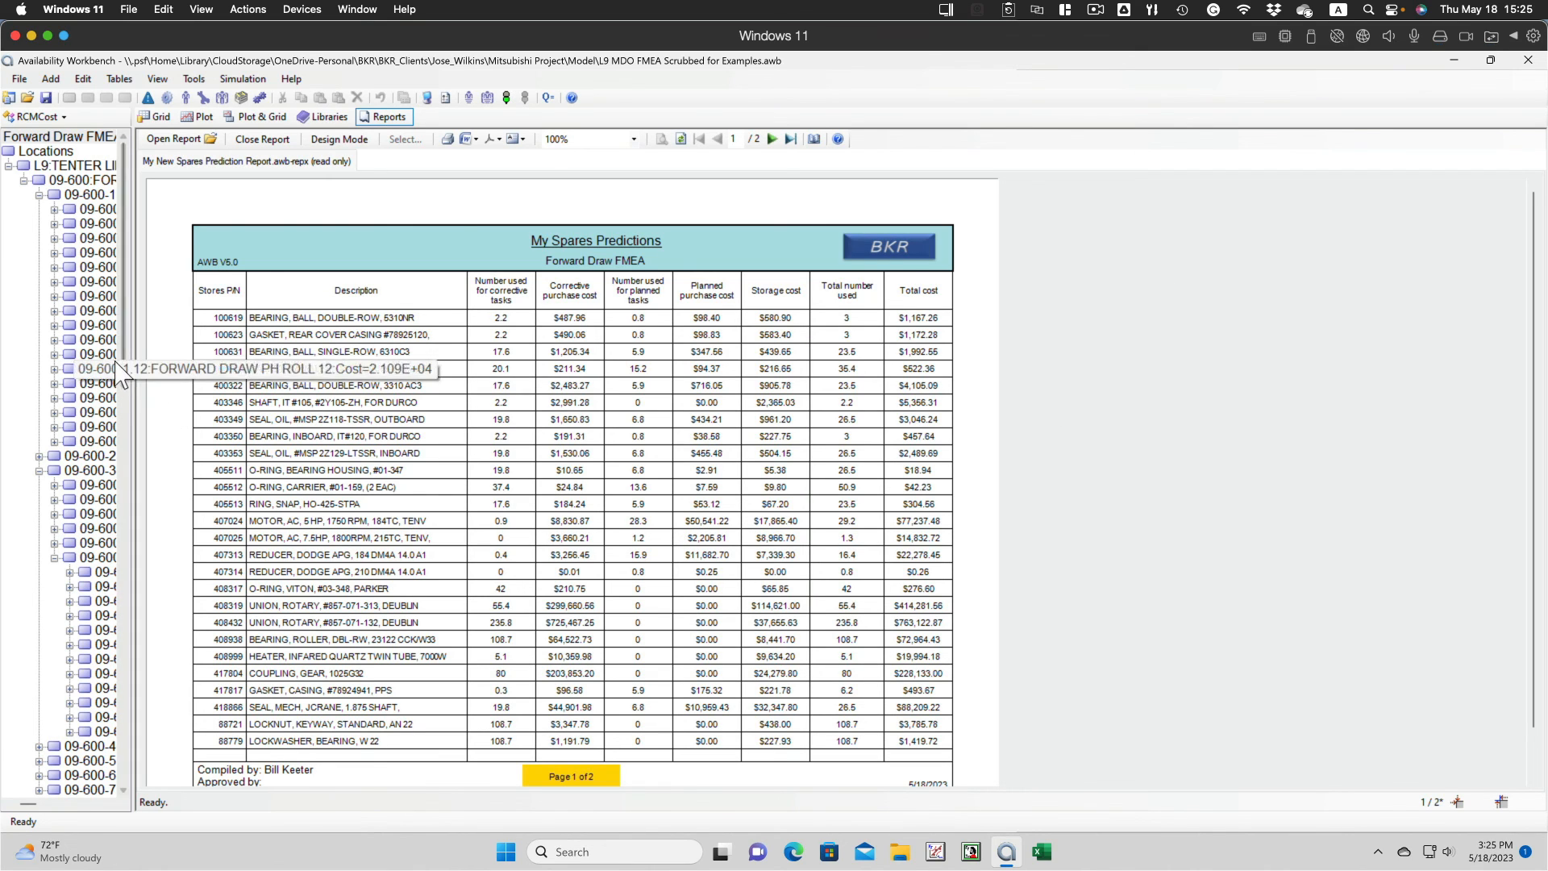
{"action": "scroll", "coordinate": [818, 488], "scroll_direction": "down", "scroll_amount": 2}
{"action": "scroll", "coordinate": [818, 488], "scroll_direction": "down", "scroll_amount": 2}
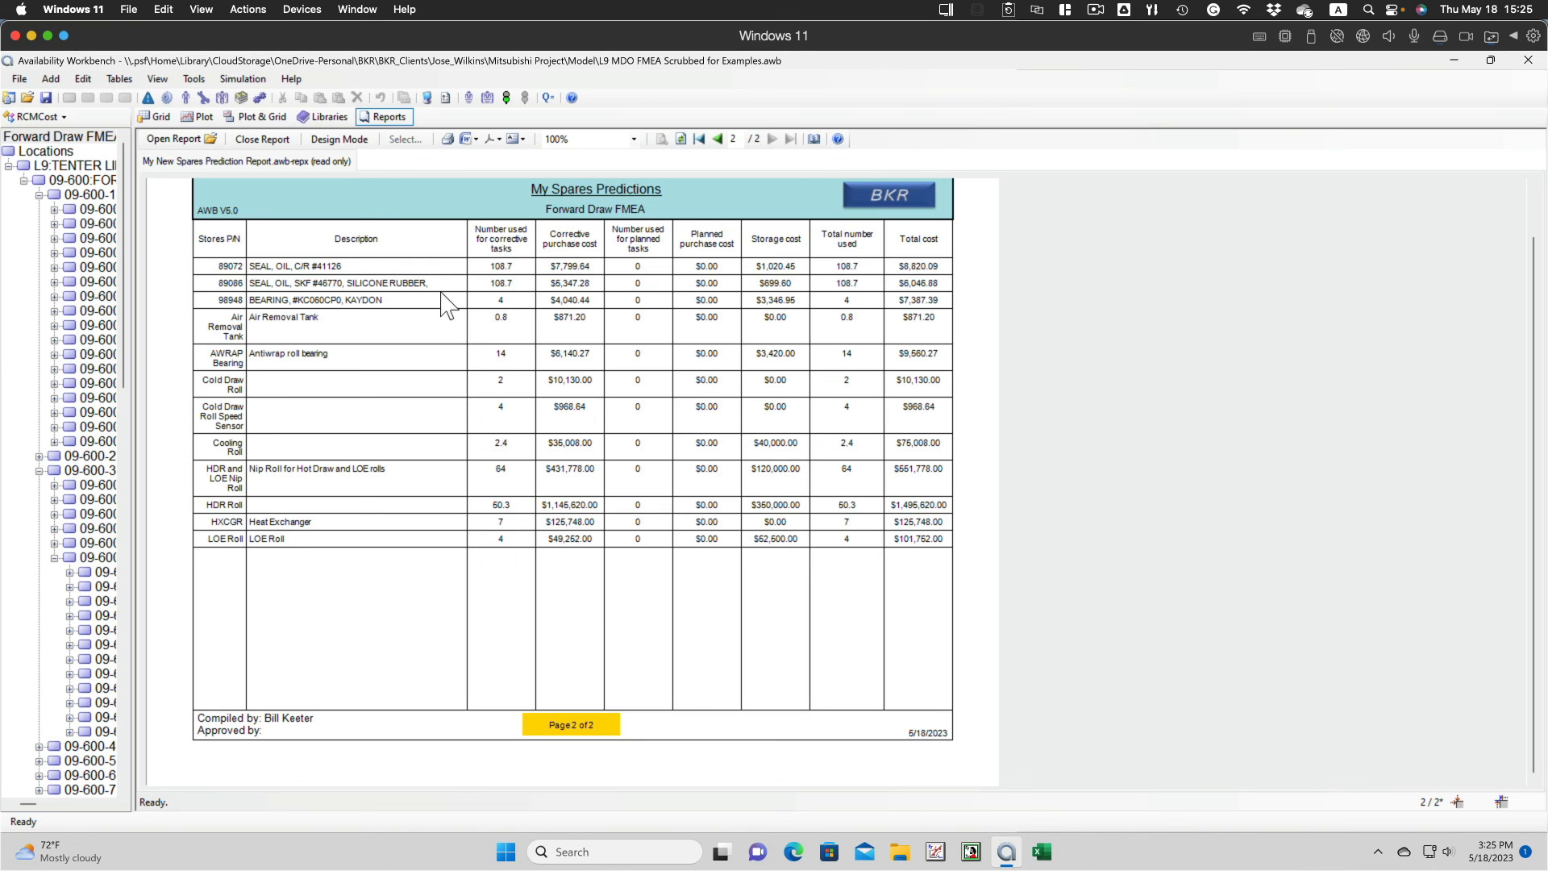
{"action": "scroll", "coordinate": [391, 358], "scroll_direction": "up", "scroll_amount": 3}
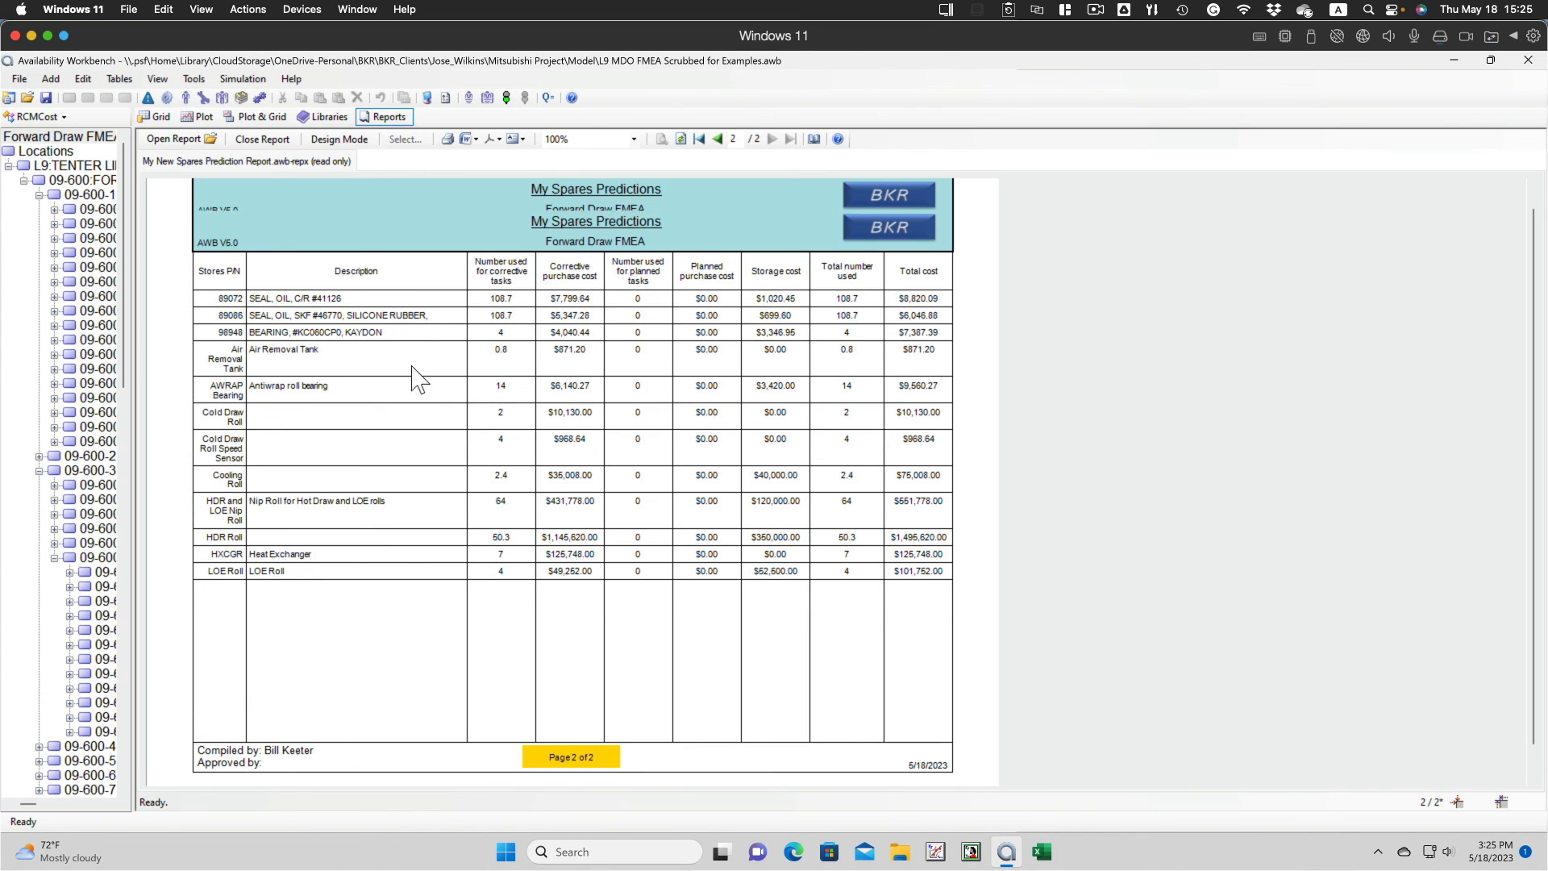